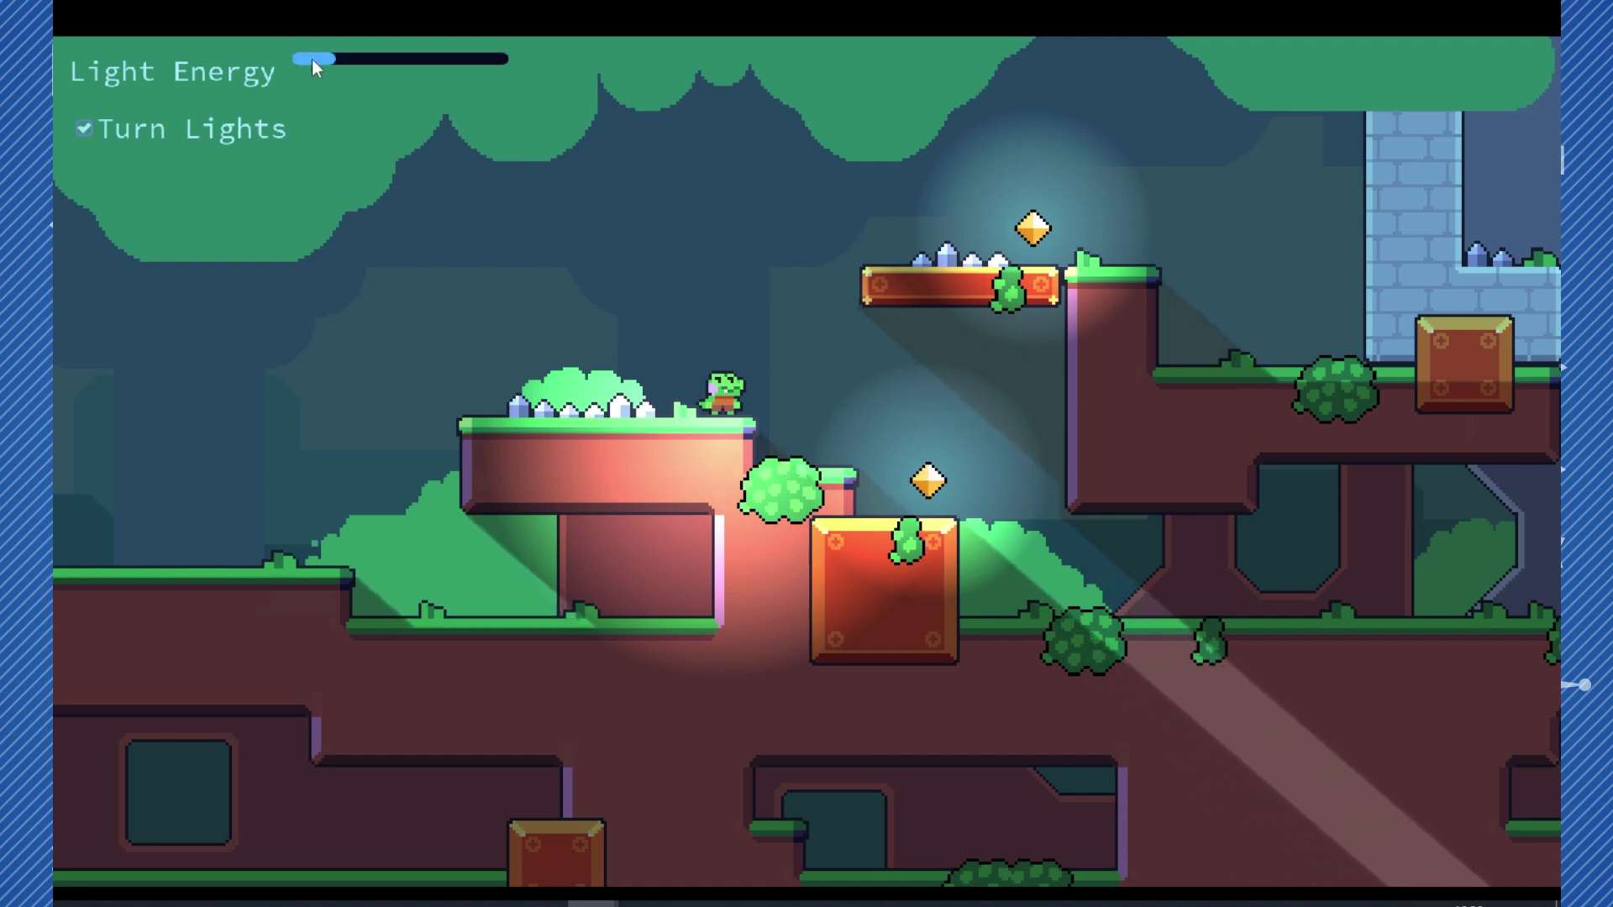
Raise the light energy and switch the level's lights off and back on
left_click_drag(311, 59, 376, 59)
left_click(93, 124)
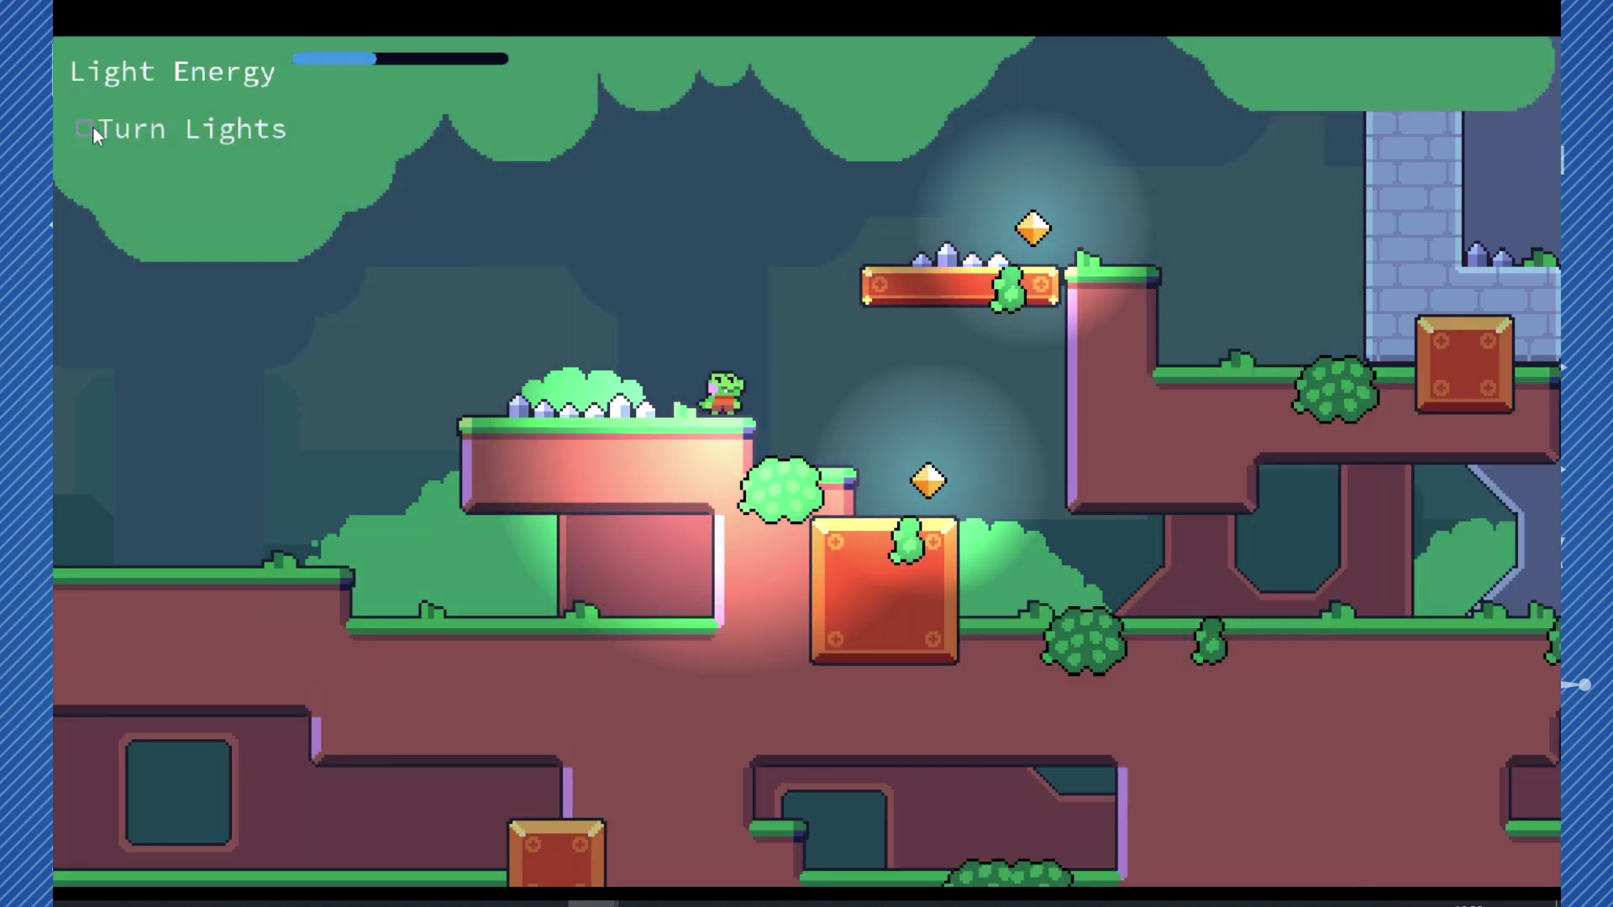
left_click(92, 124)
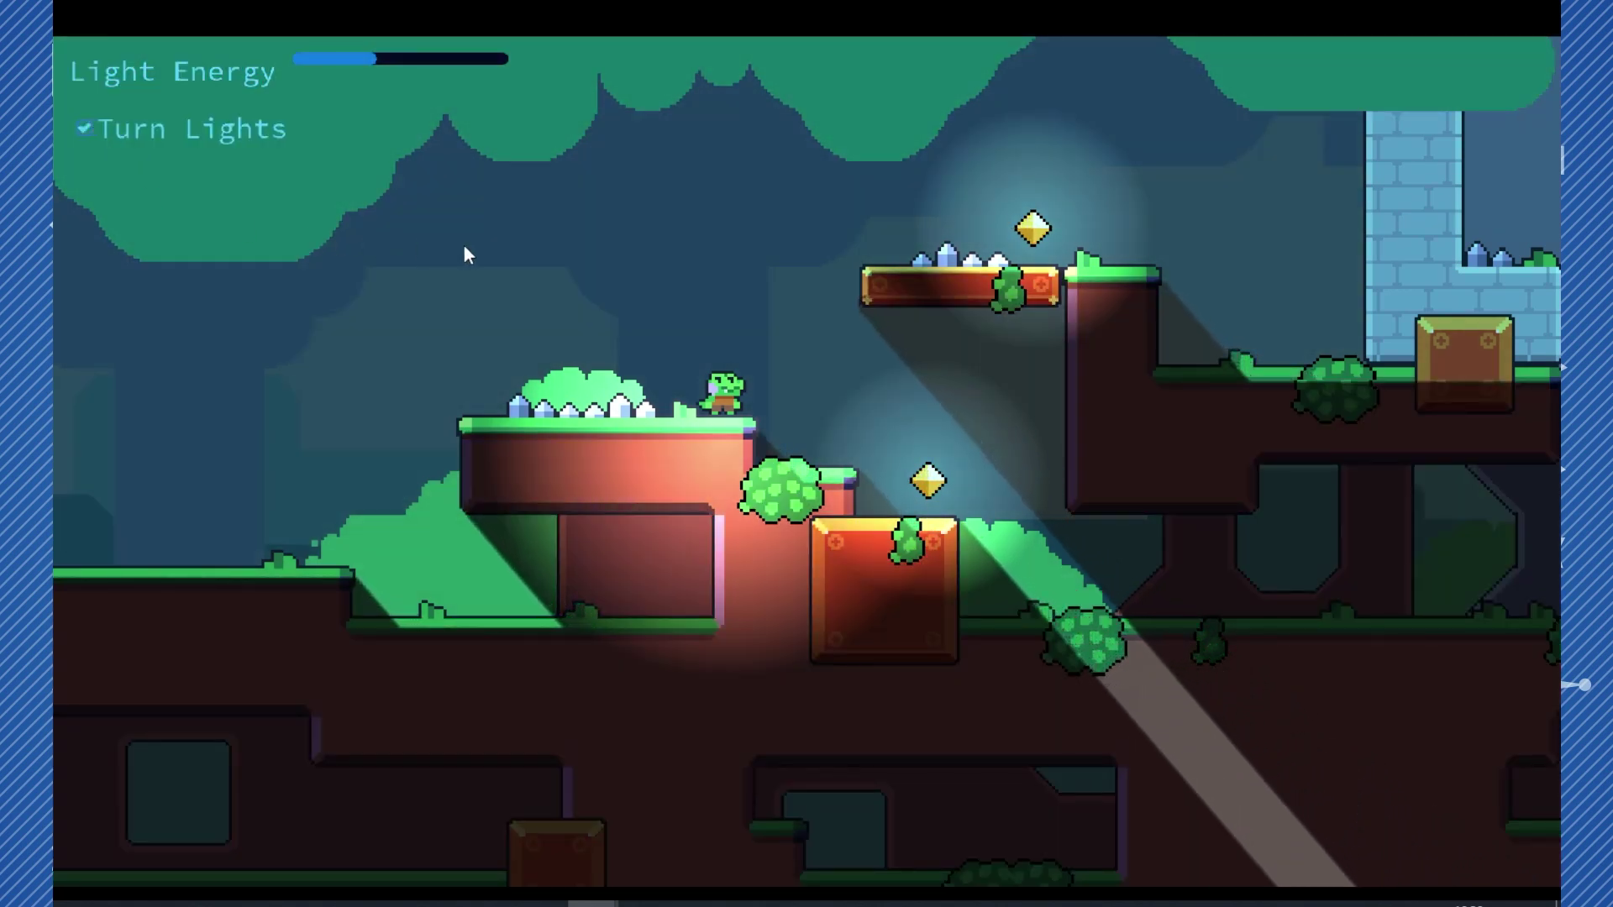
Jump the frog onto the orange upper platform, then bring it back left
key("space")
key("Left")
key("Right")
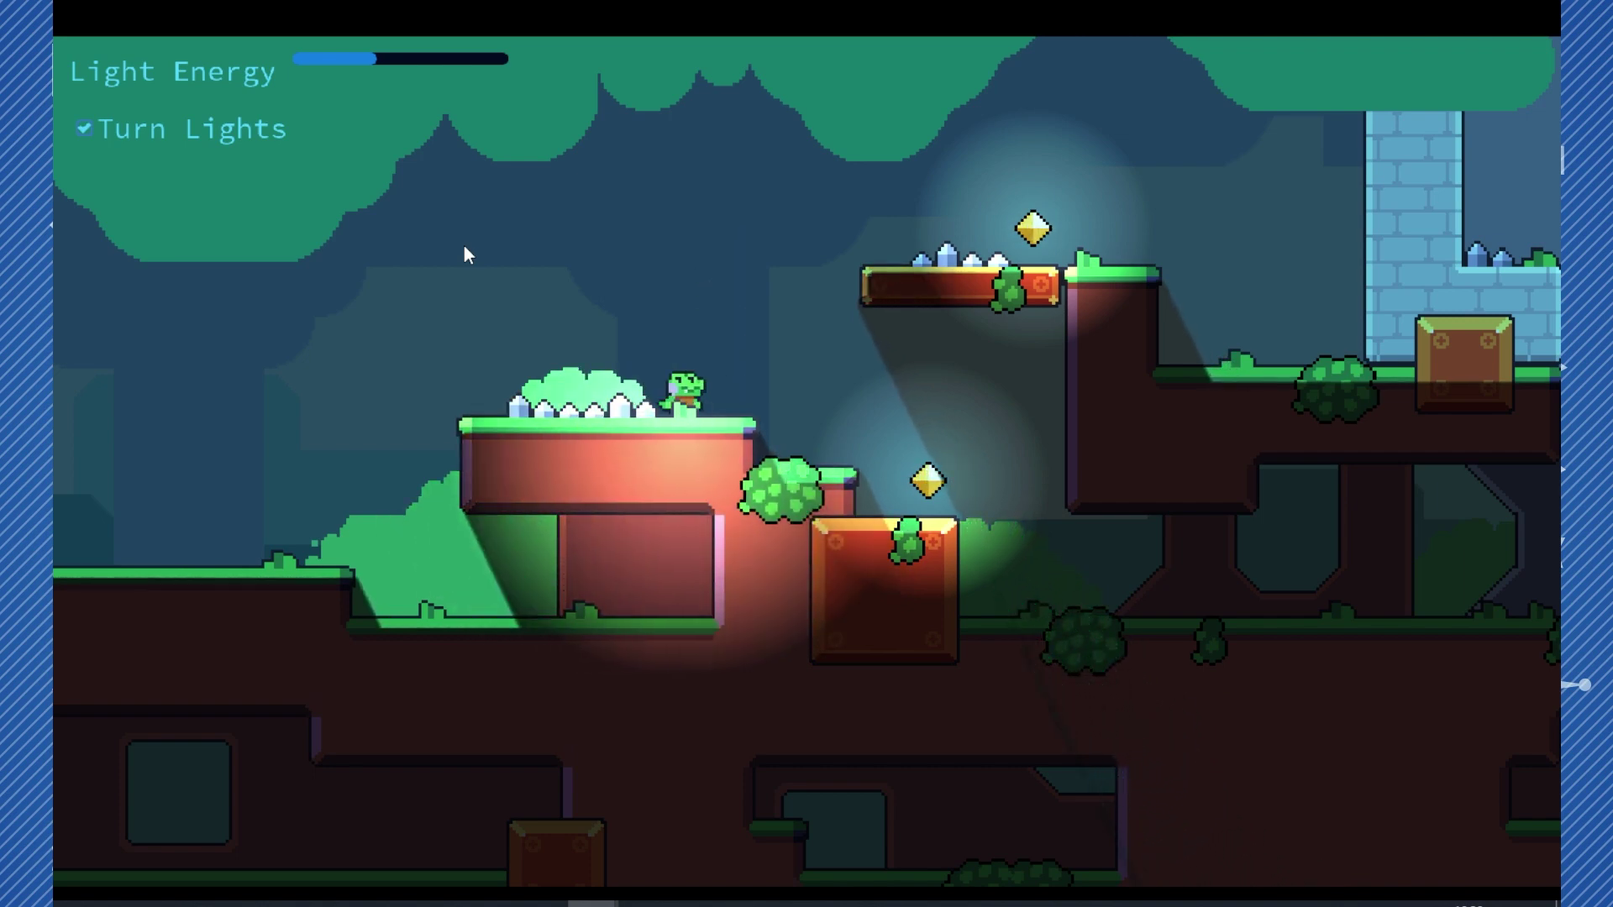
key("space")
key("Left")
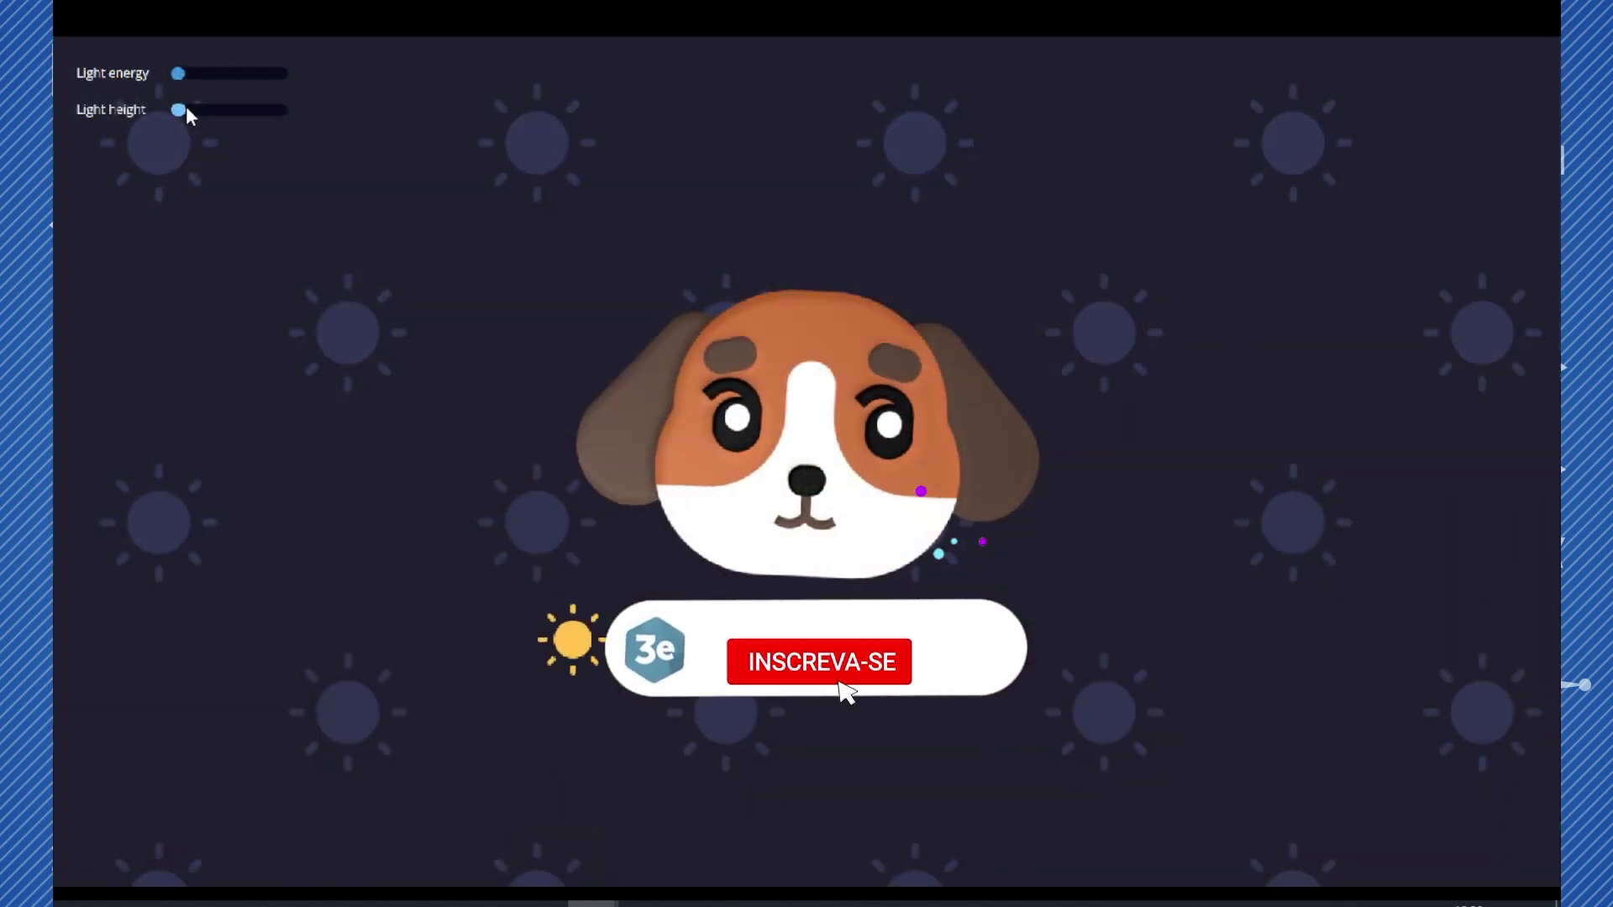
Raise the light height, then lower it slightly so the sun sinks
mouse_move(185, 105)
left_mouse_down()
mouse_move(287, 109)
mouse_move(224, 127)
left_mouse_up()
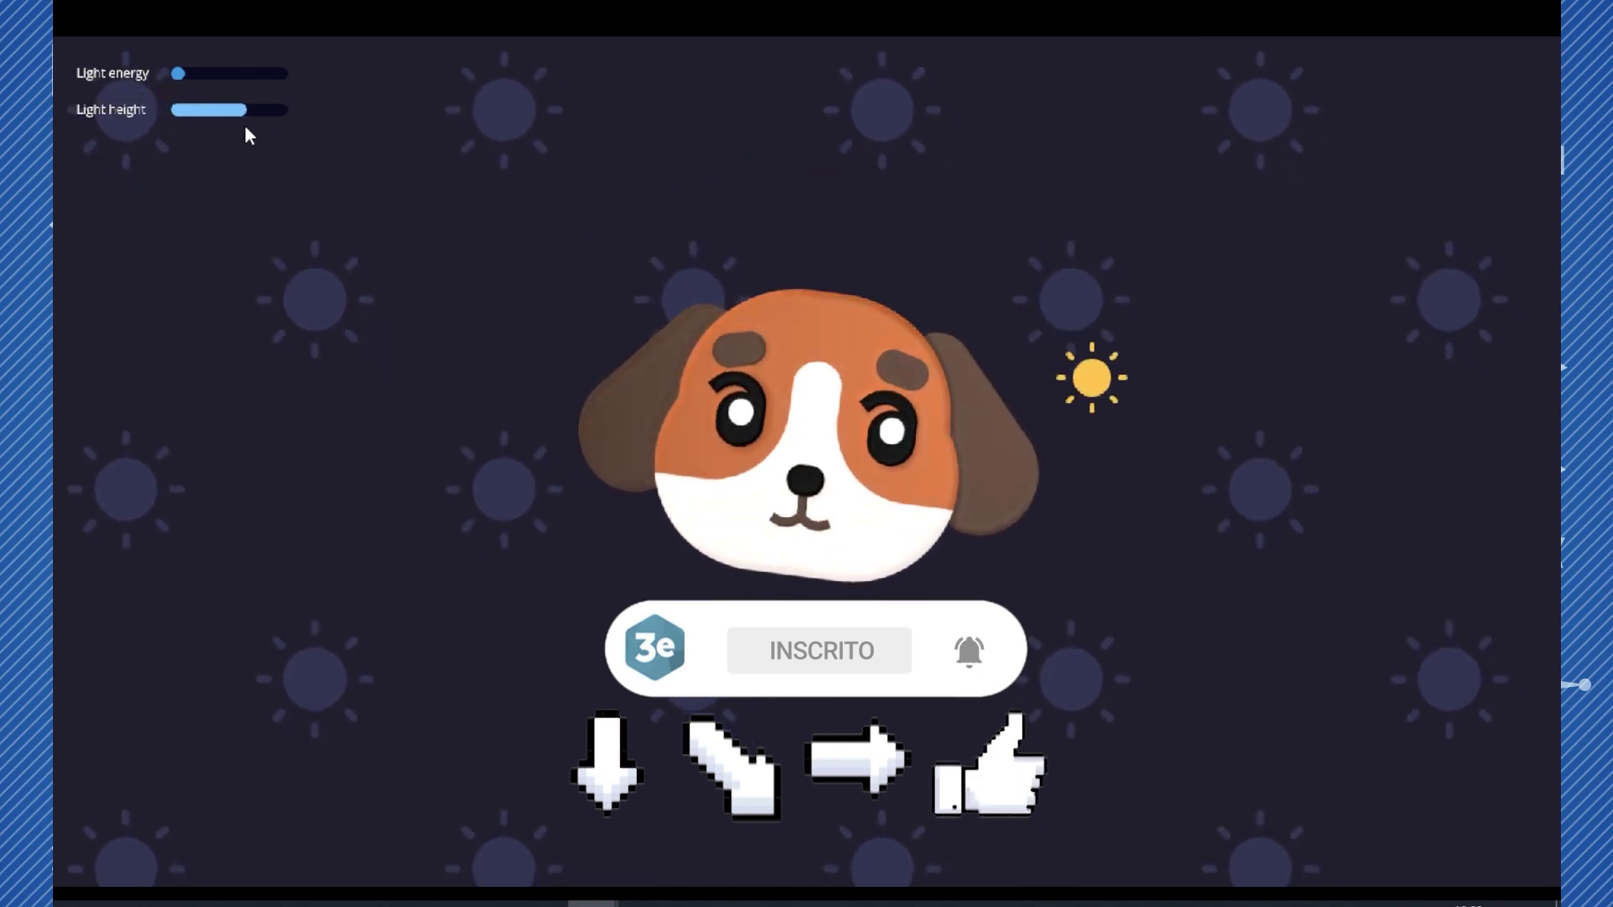
left_click_drag(225, 127, 216, 128)
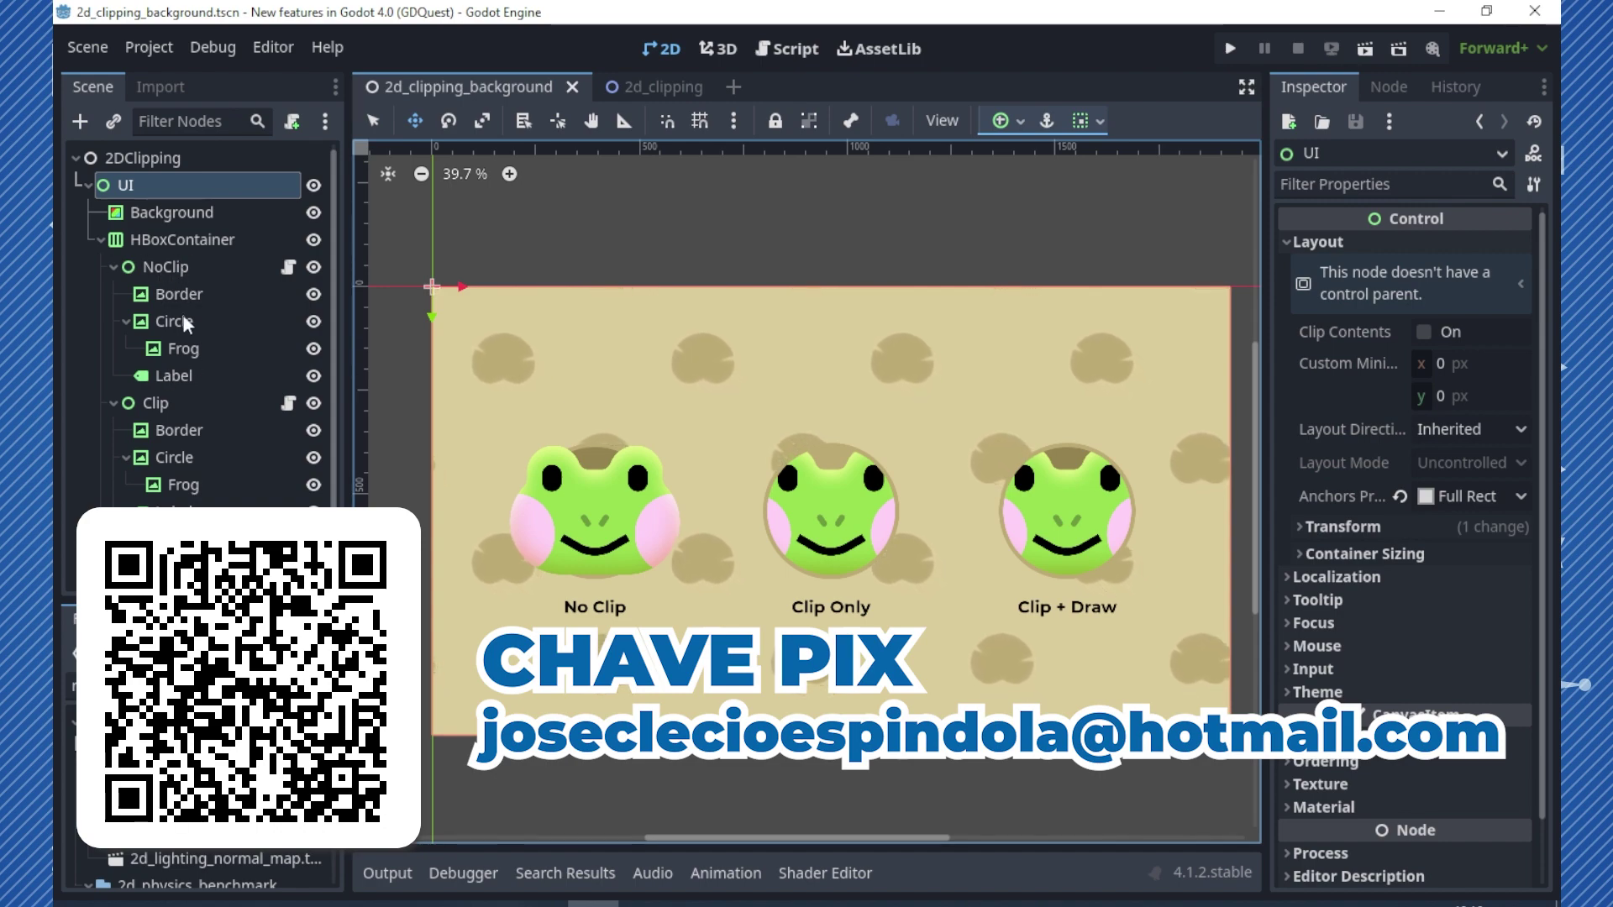
Open tween_demo.tscn from the FileSystem dock
left_click(316, 376)
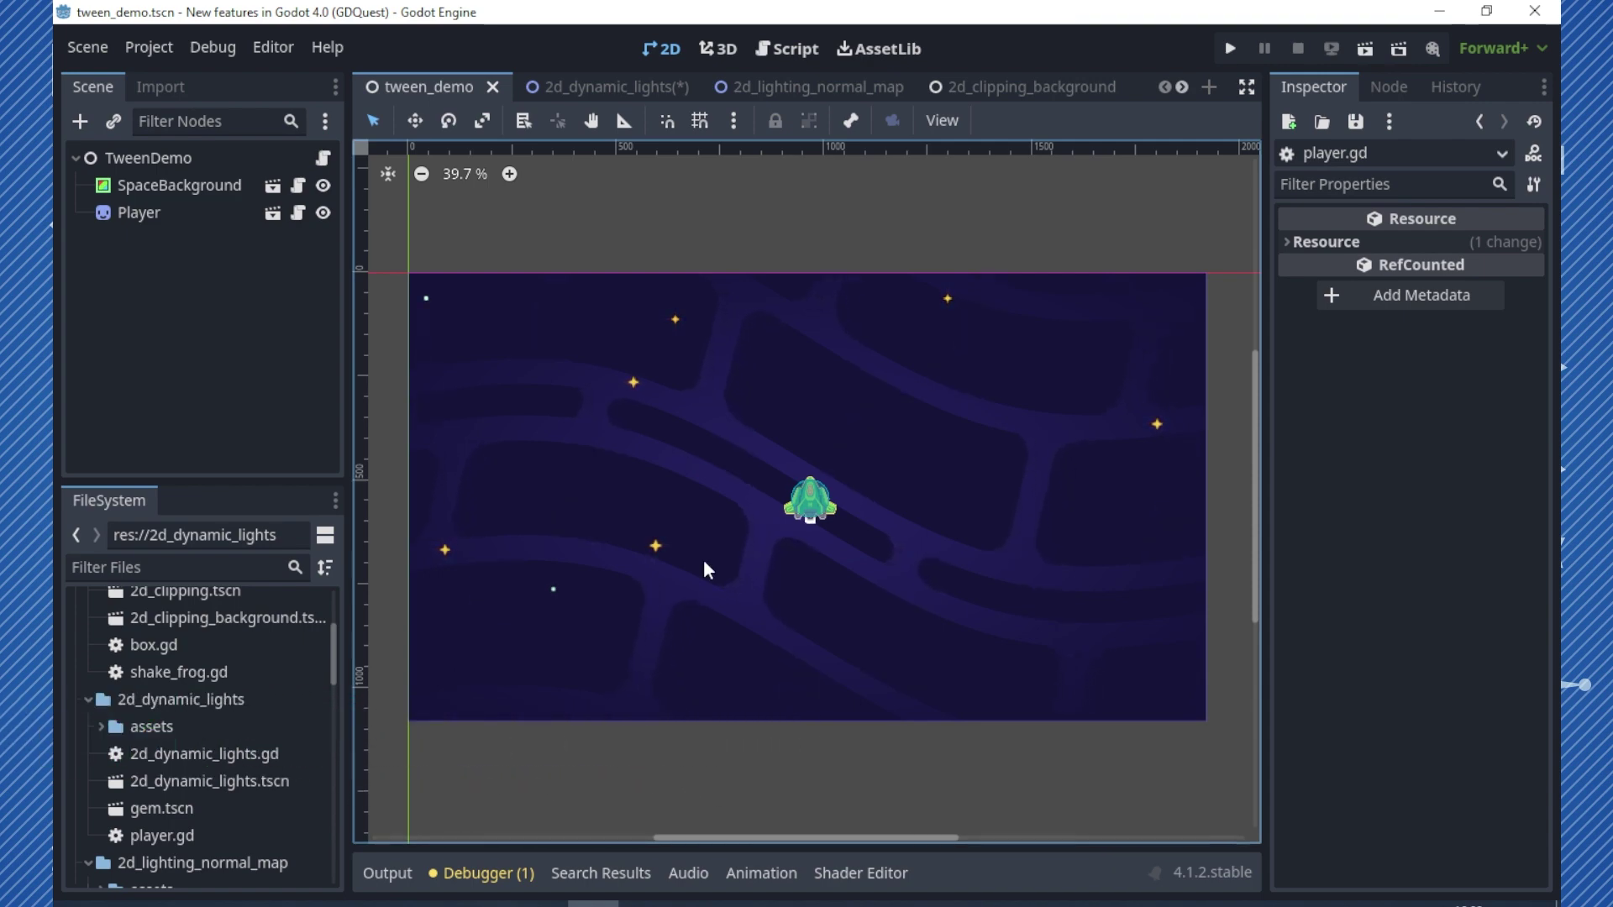
left_click(1363, 54)
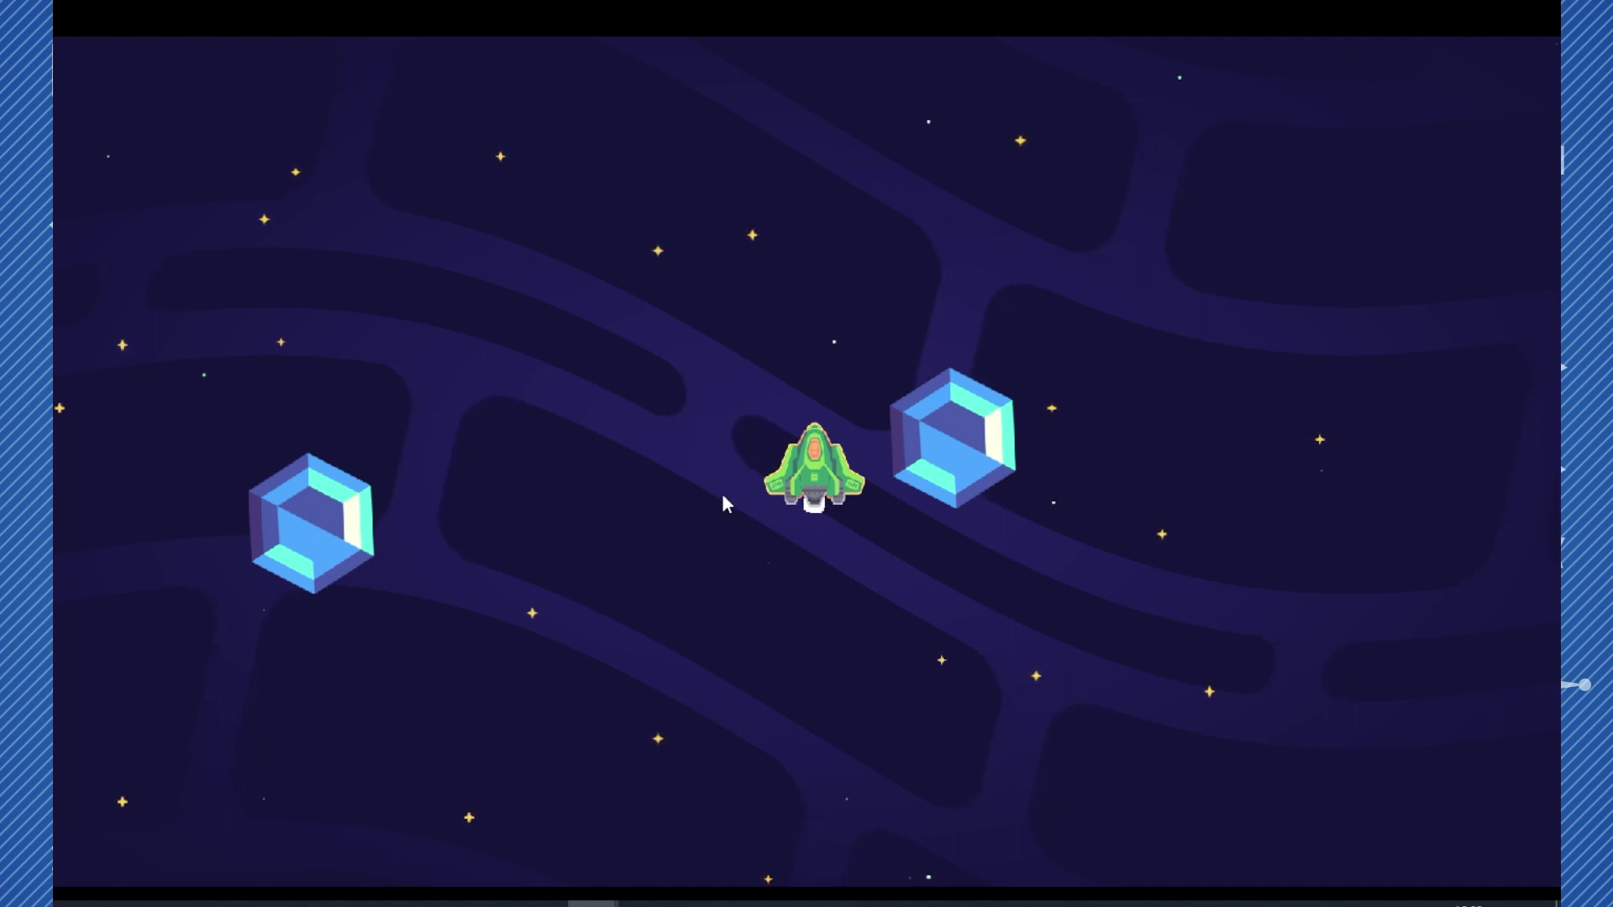
left_click(265, 153)
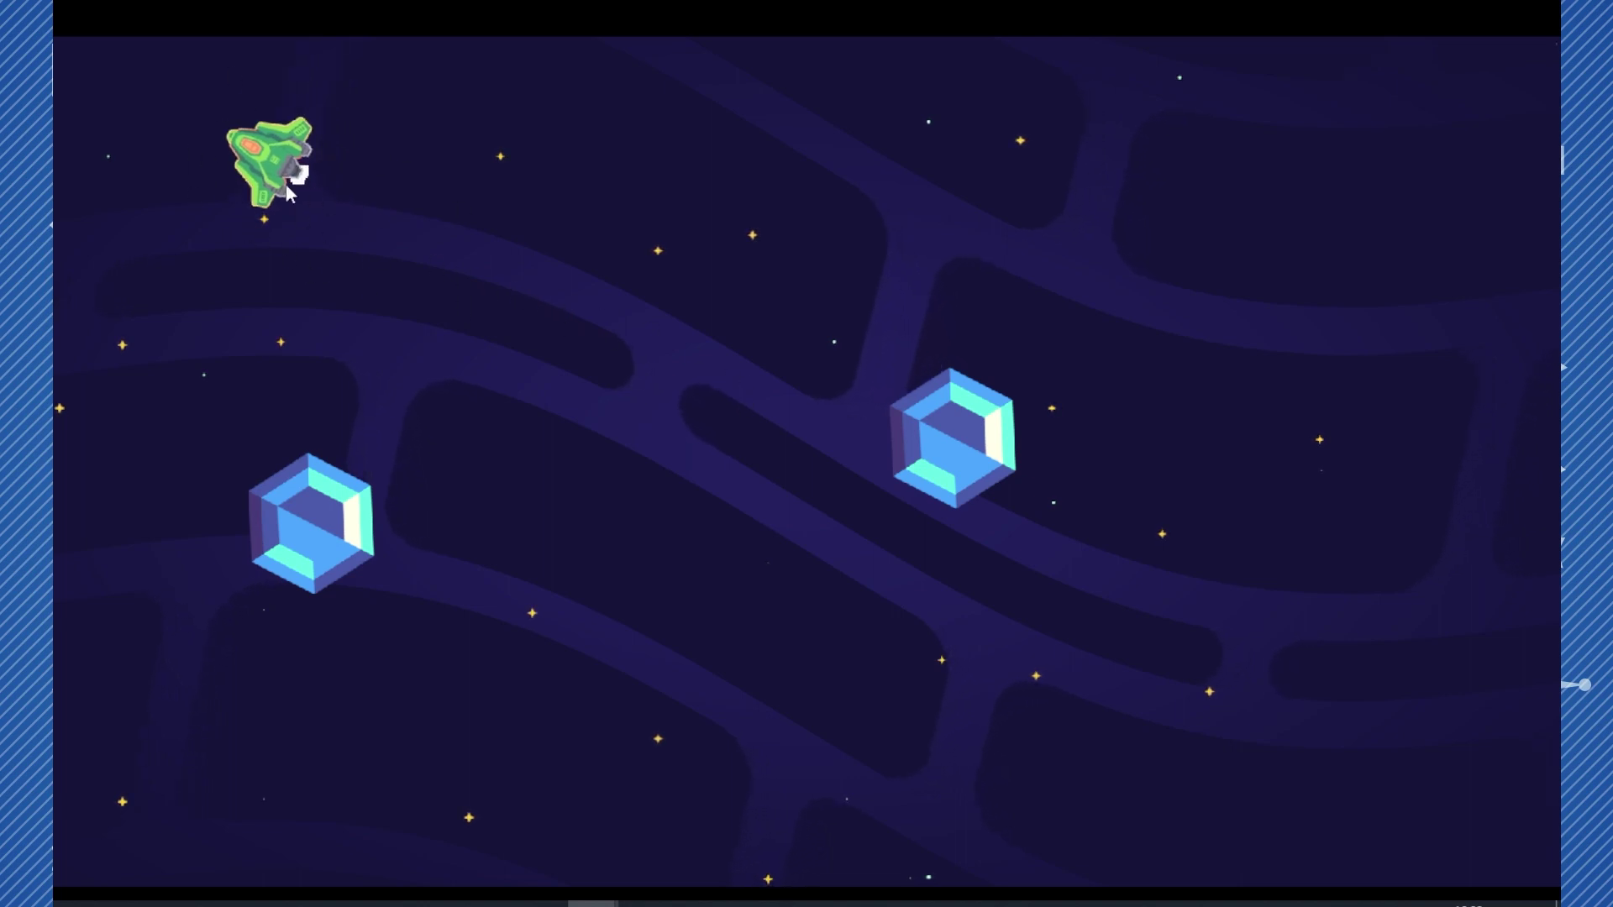
left_click(751, 411)
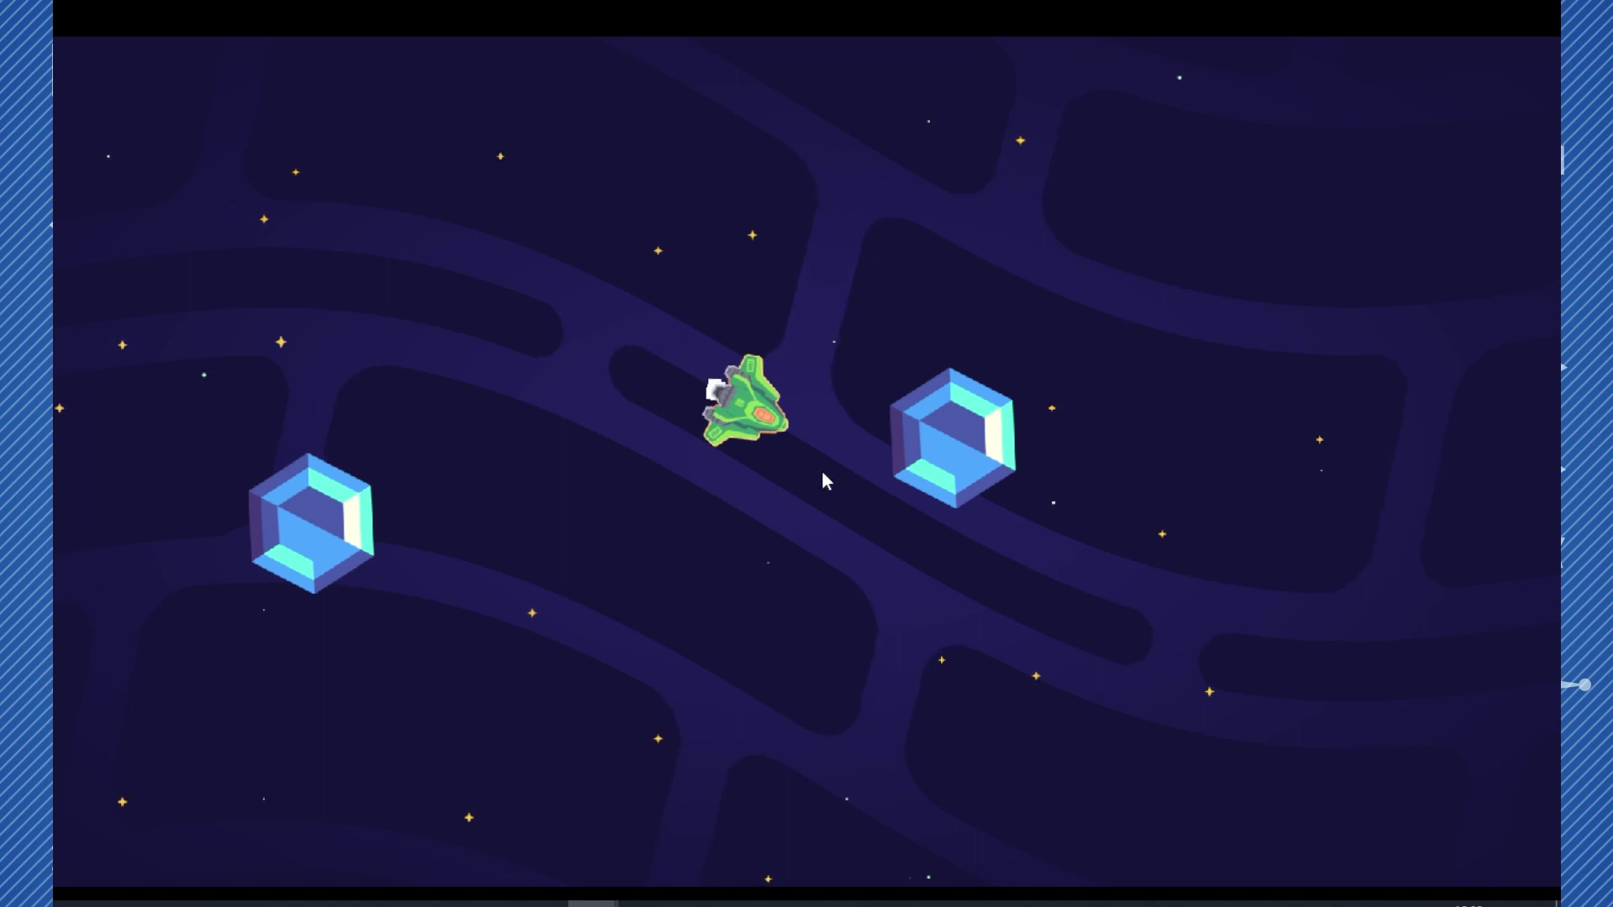
left_click(1065, 425)
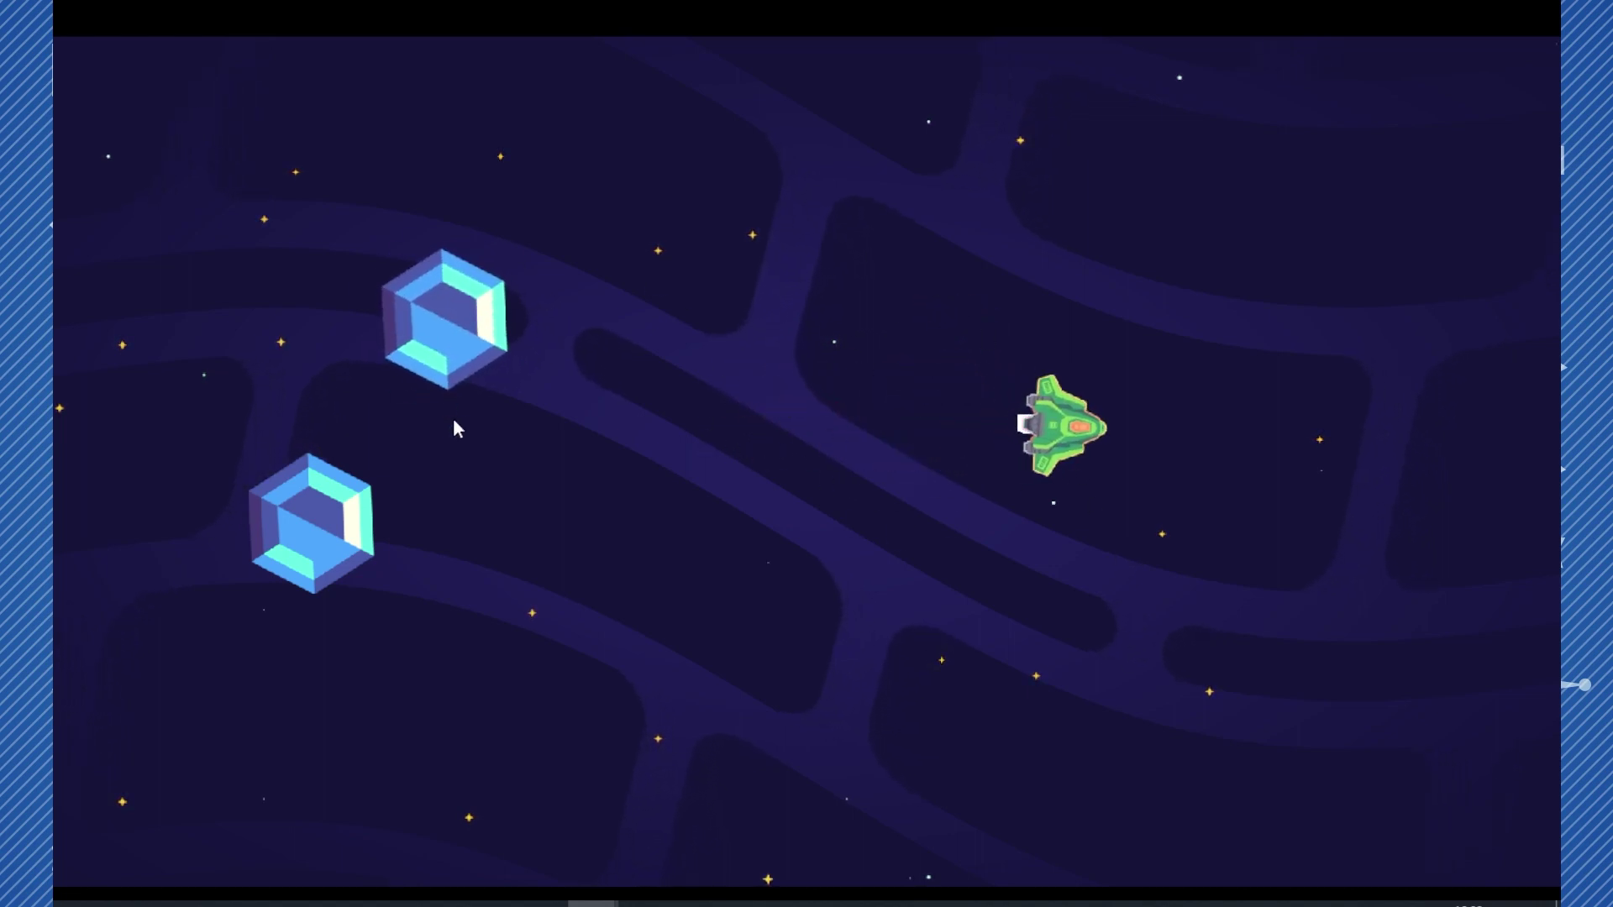
left_click(457, 357)
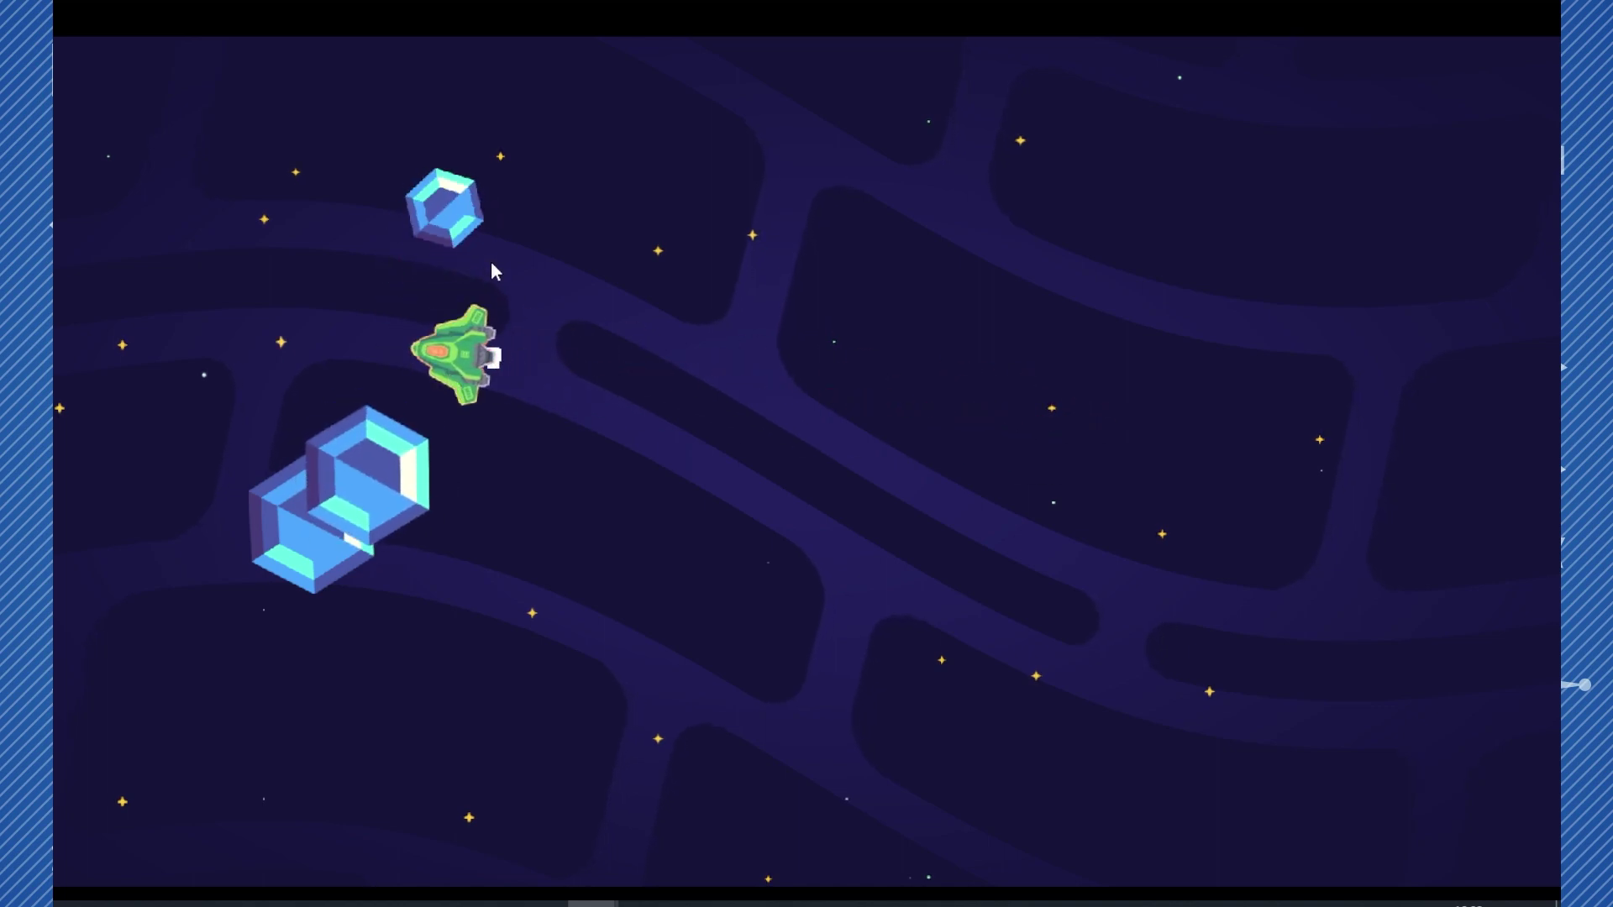
left_click(357, 521)
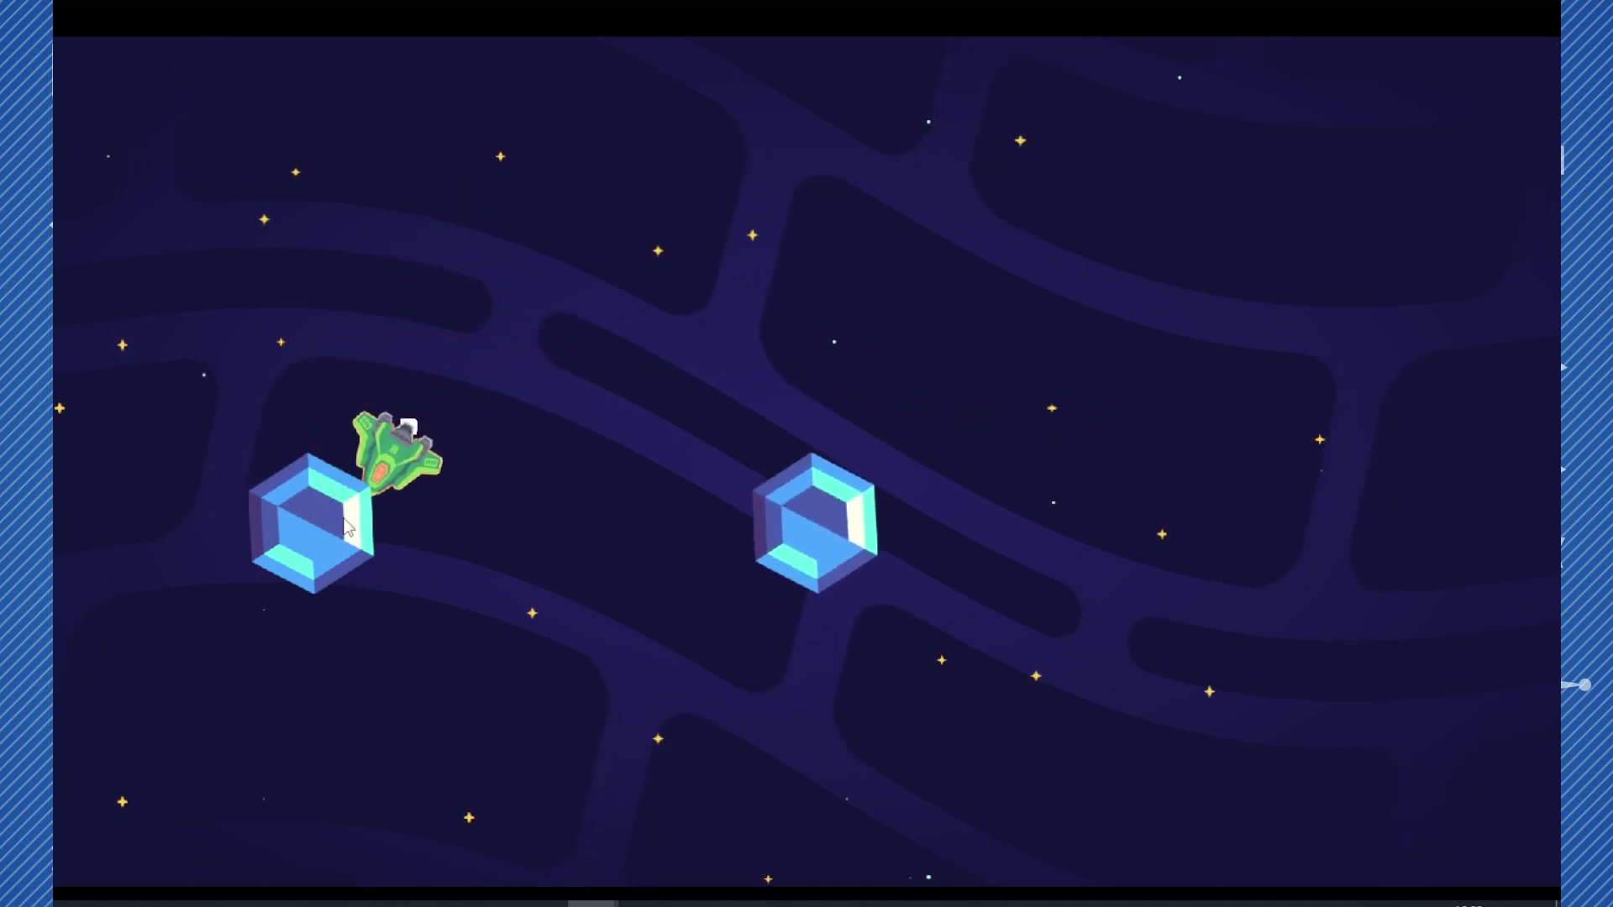
left_click(813, 546)
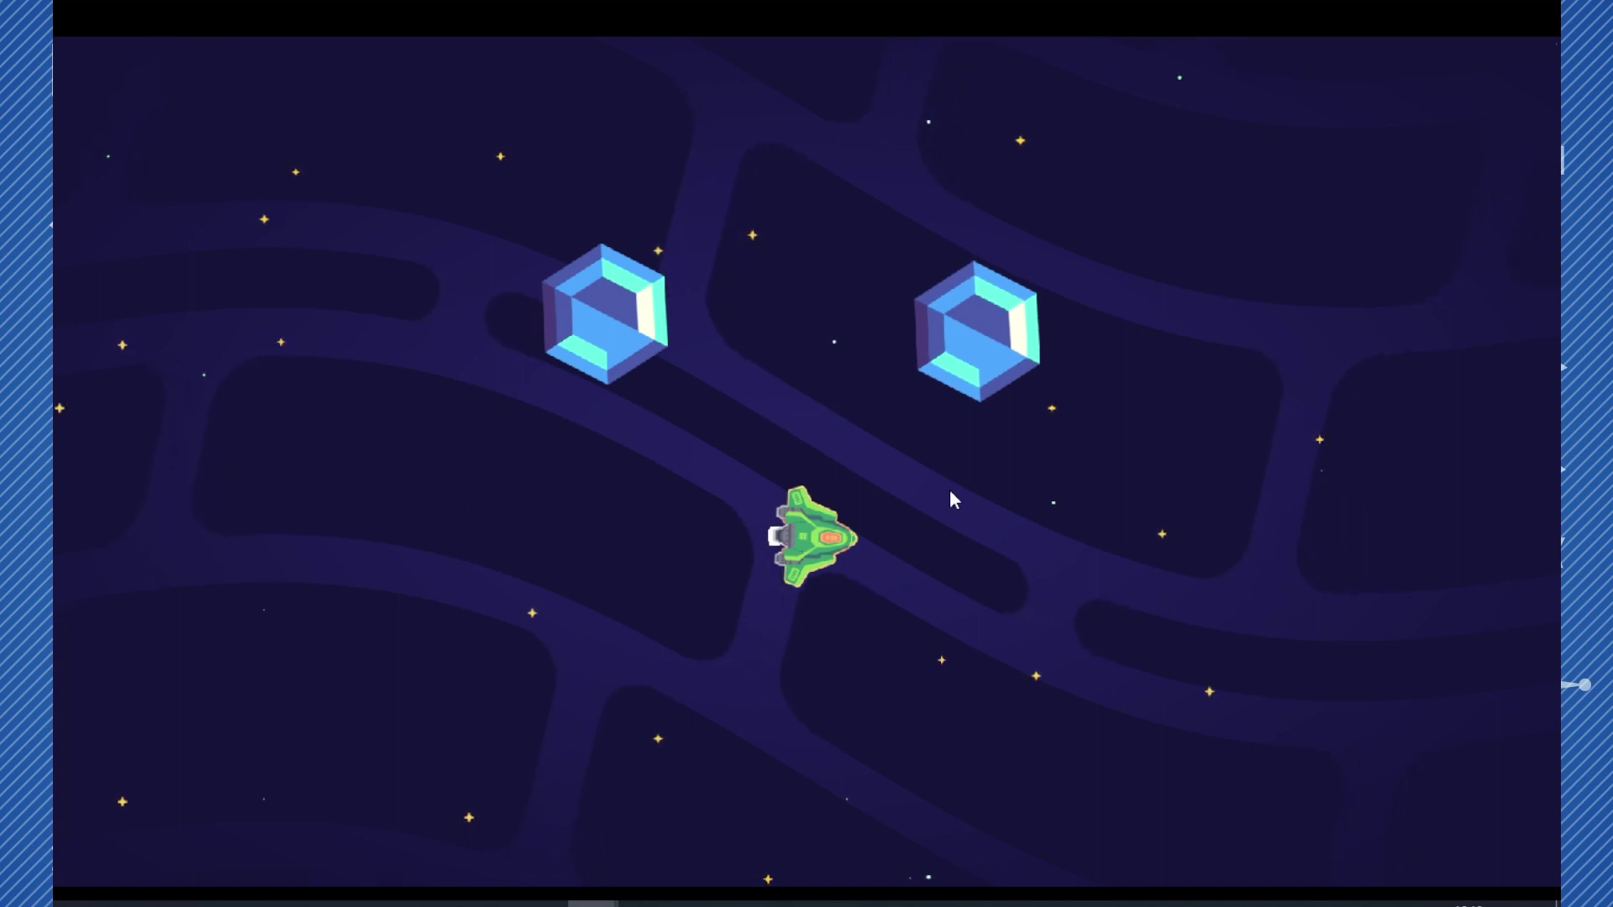
key("F8")
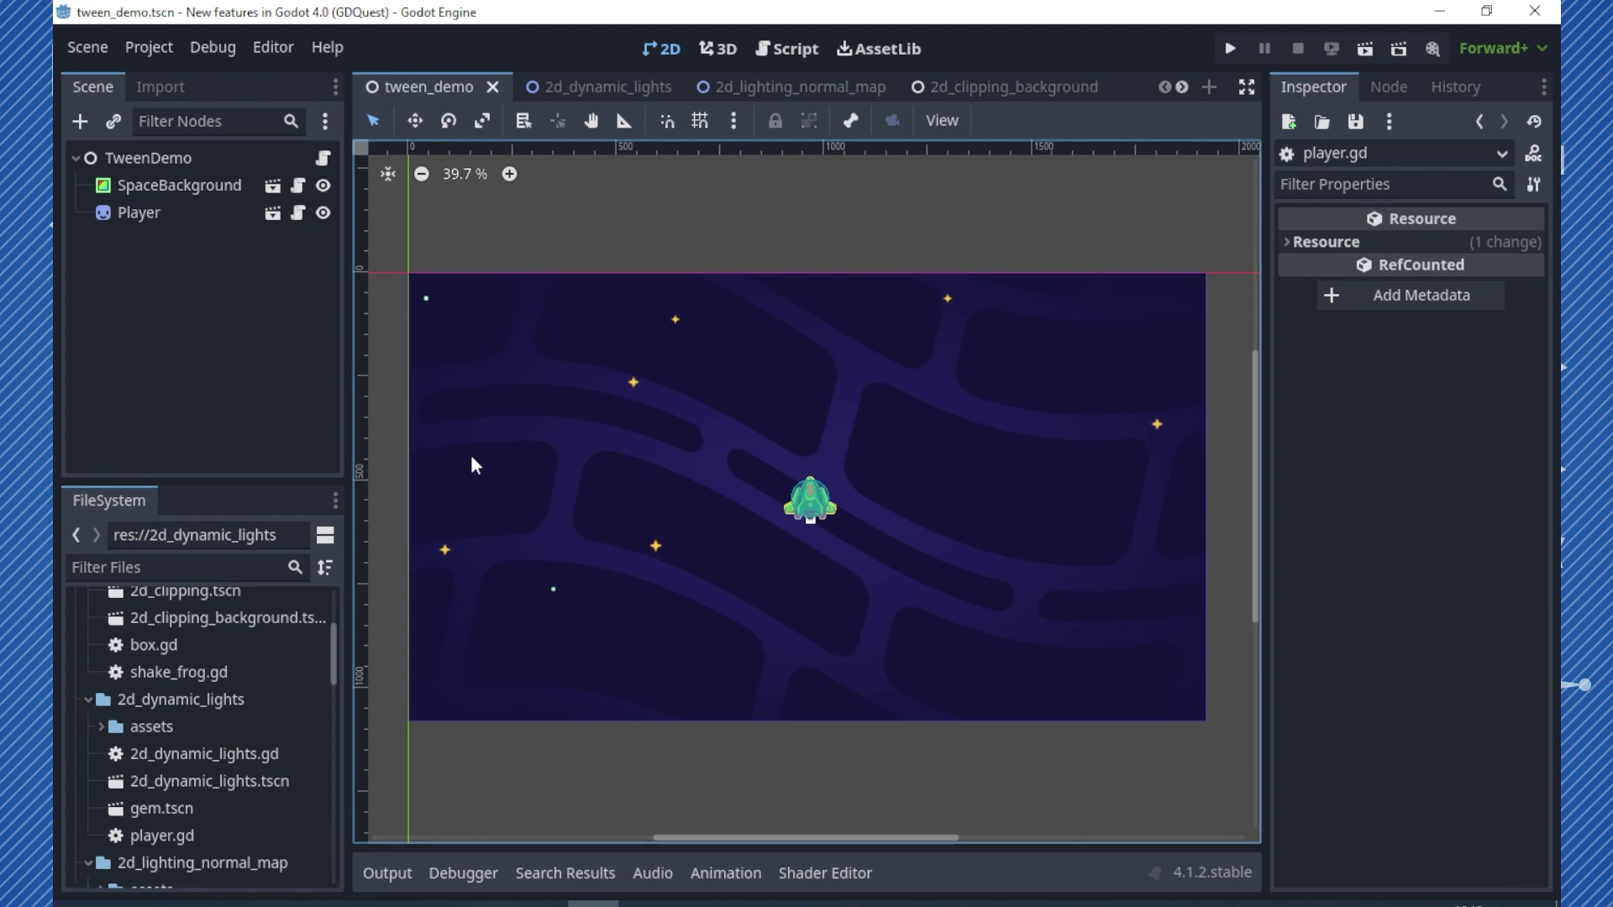
Select SpaceBackground and open its own scene for editing
scroll(847, 463, "up", 2)
left_click(194, 186)
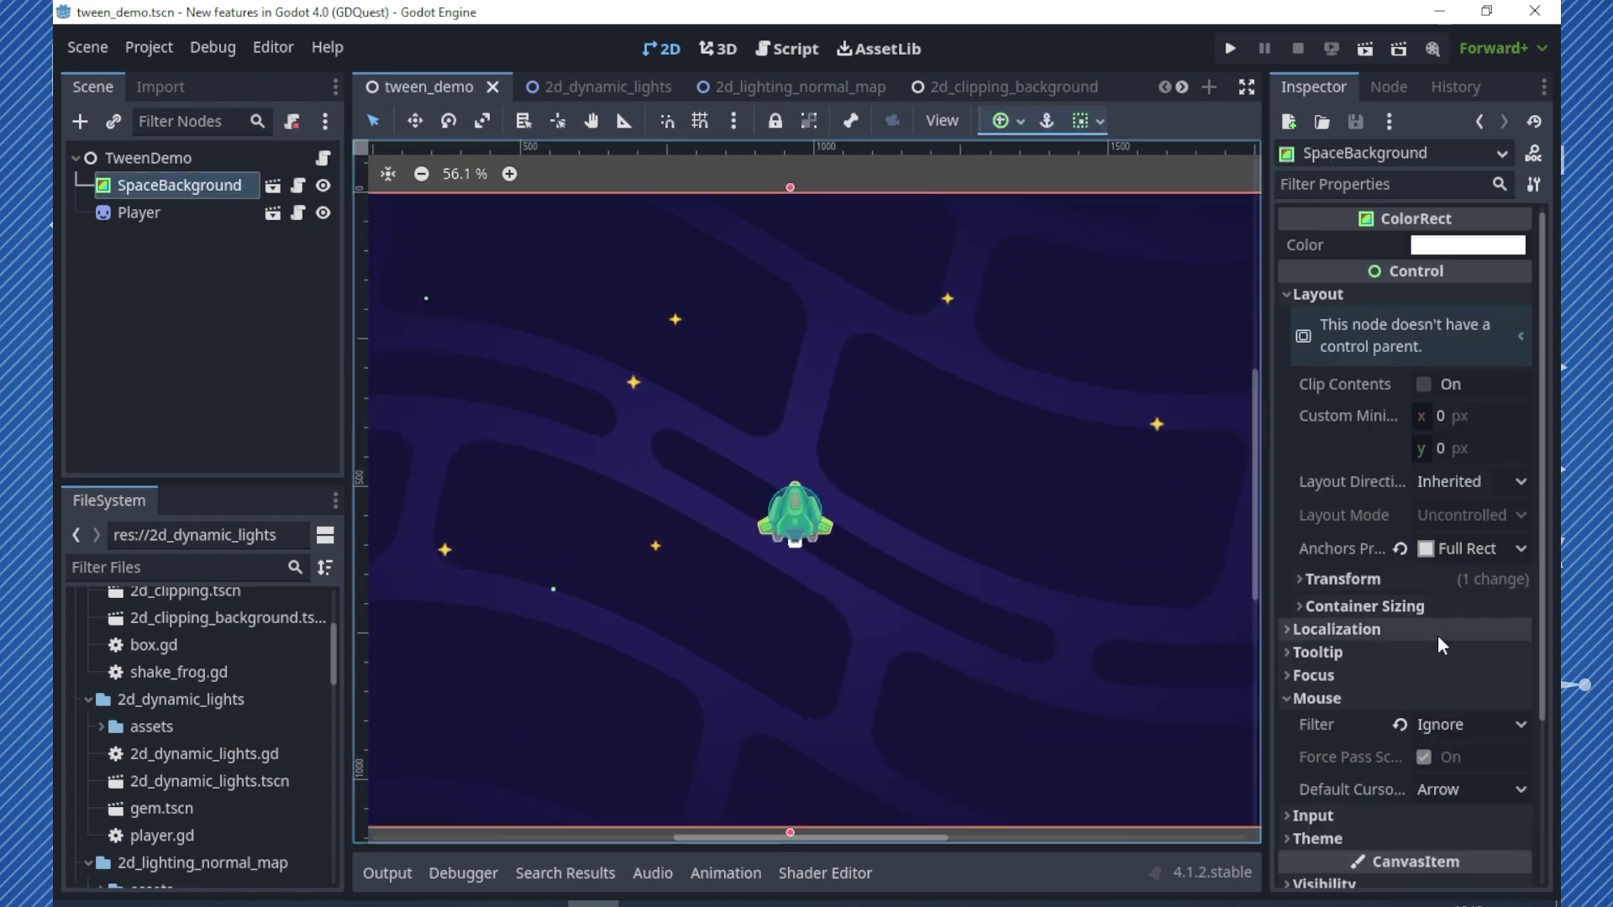
scroll(1441, 645, "down", 3)
left_click(270, 187)
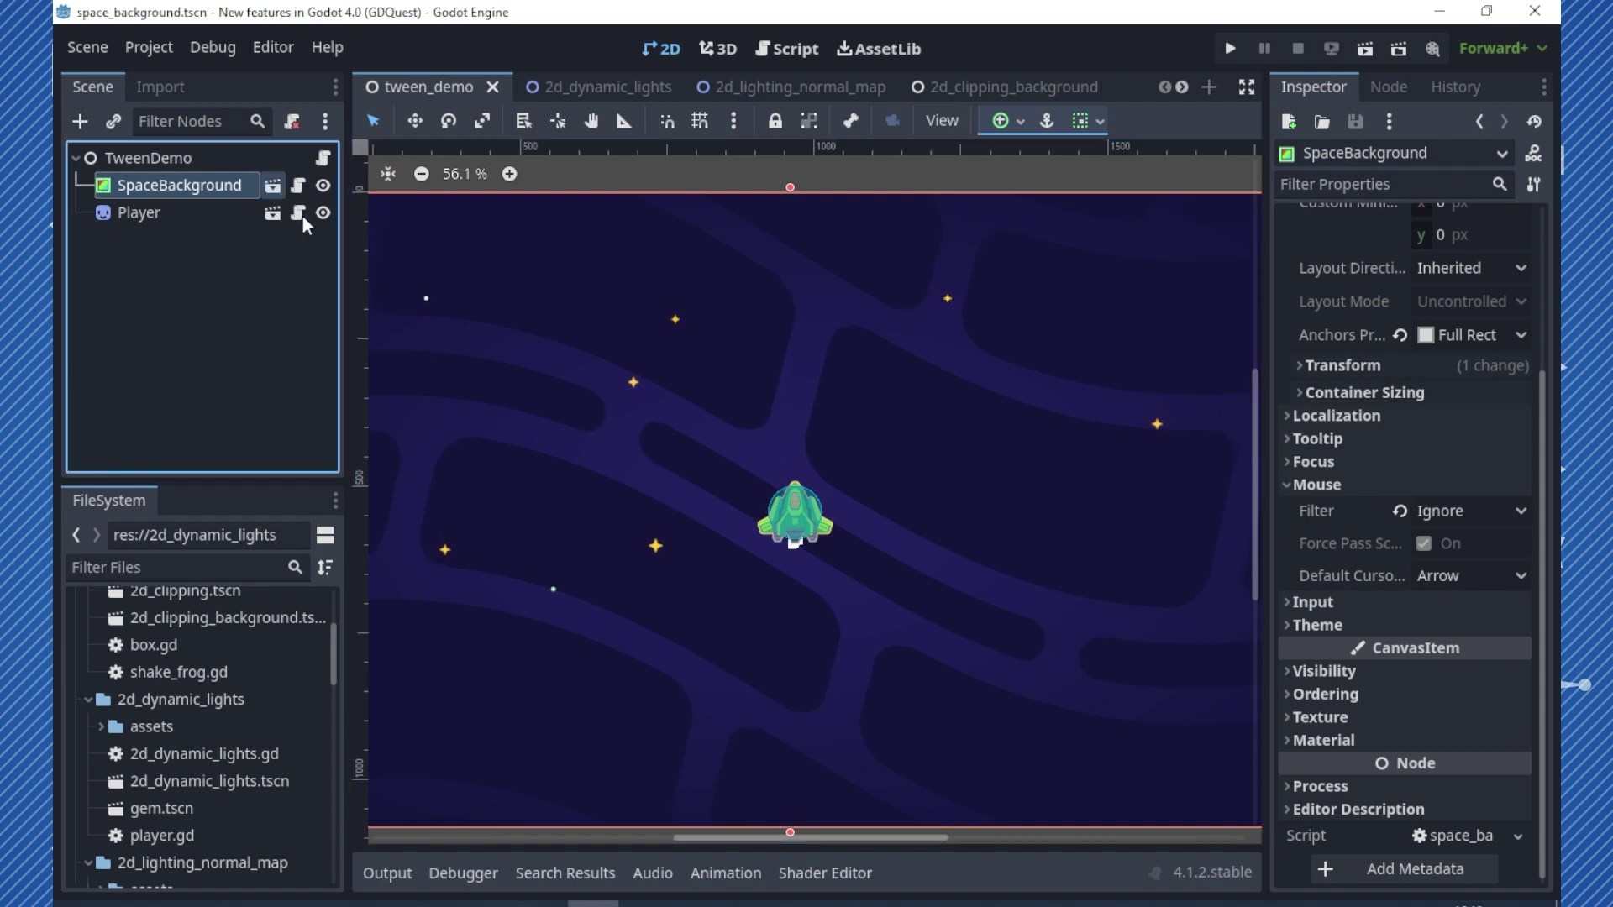
left_click(225, 159)
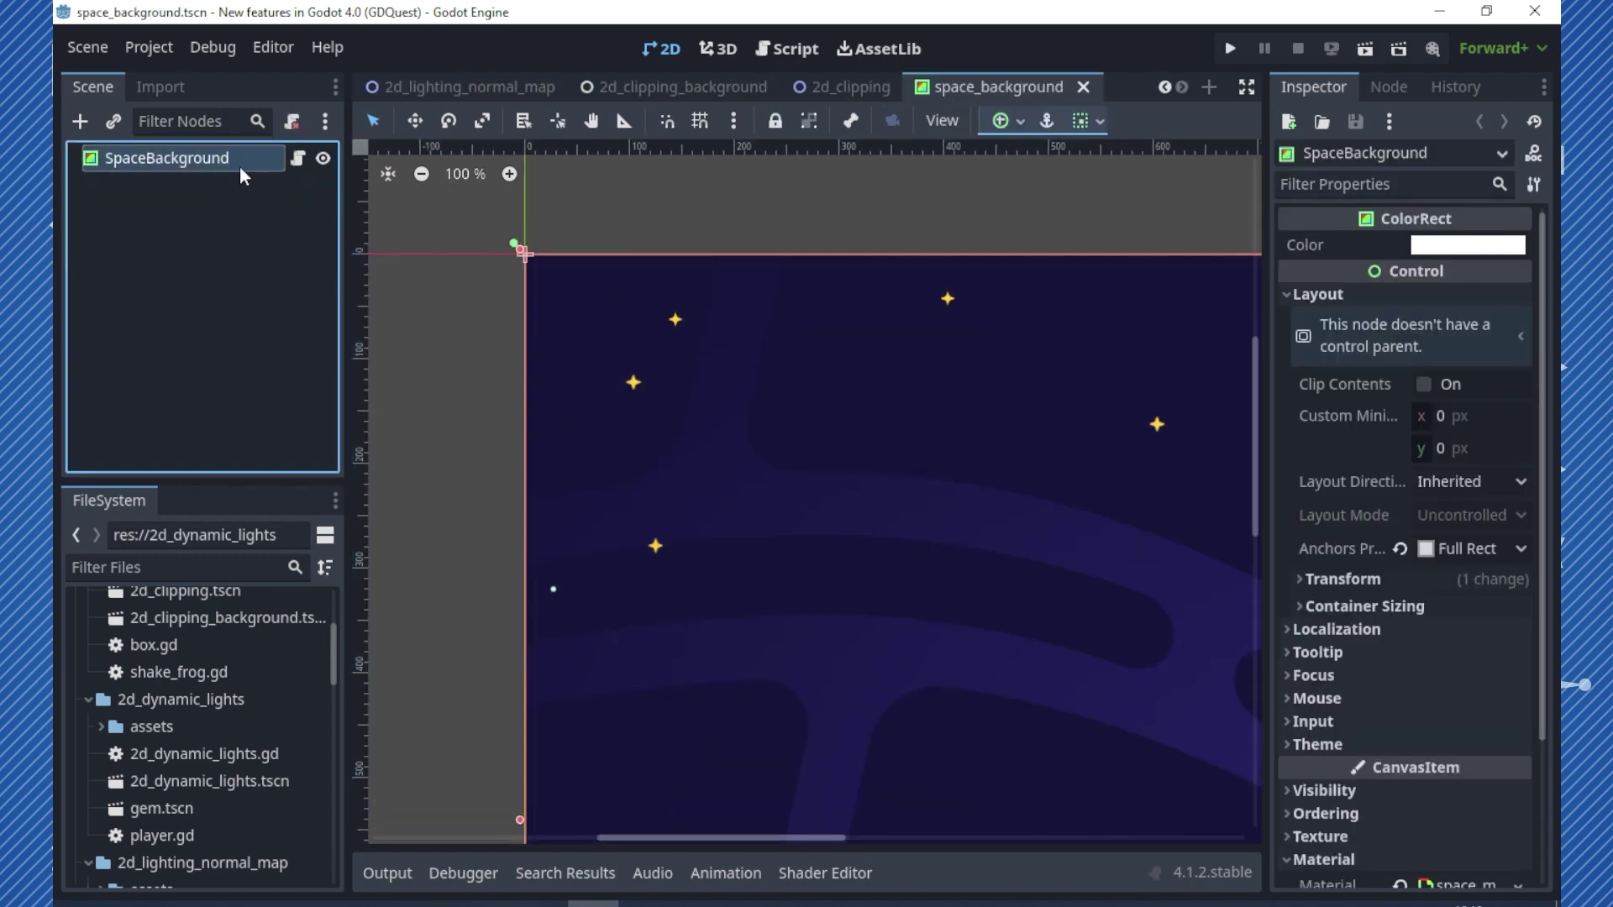
Open the star_field shader from the background's Material, then close the space_background scene
scroll(1450, 703, "down", 3)
left_click(1449, 702)
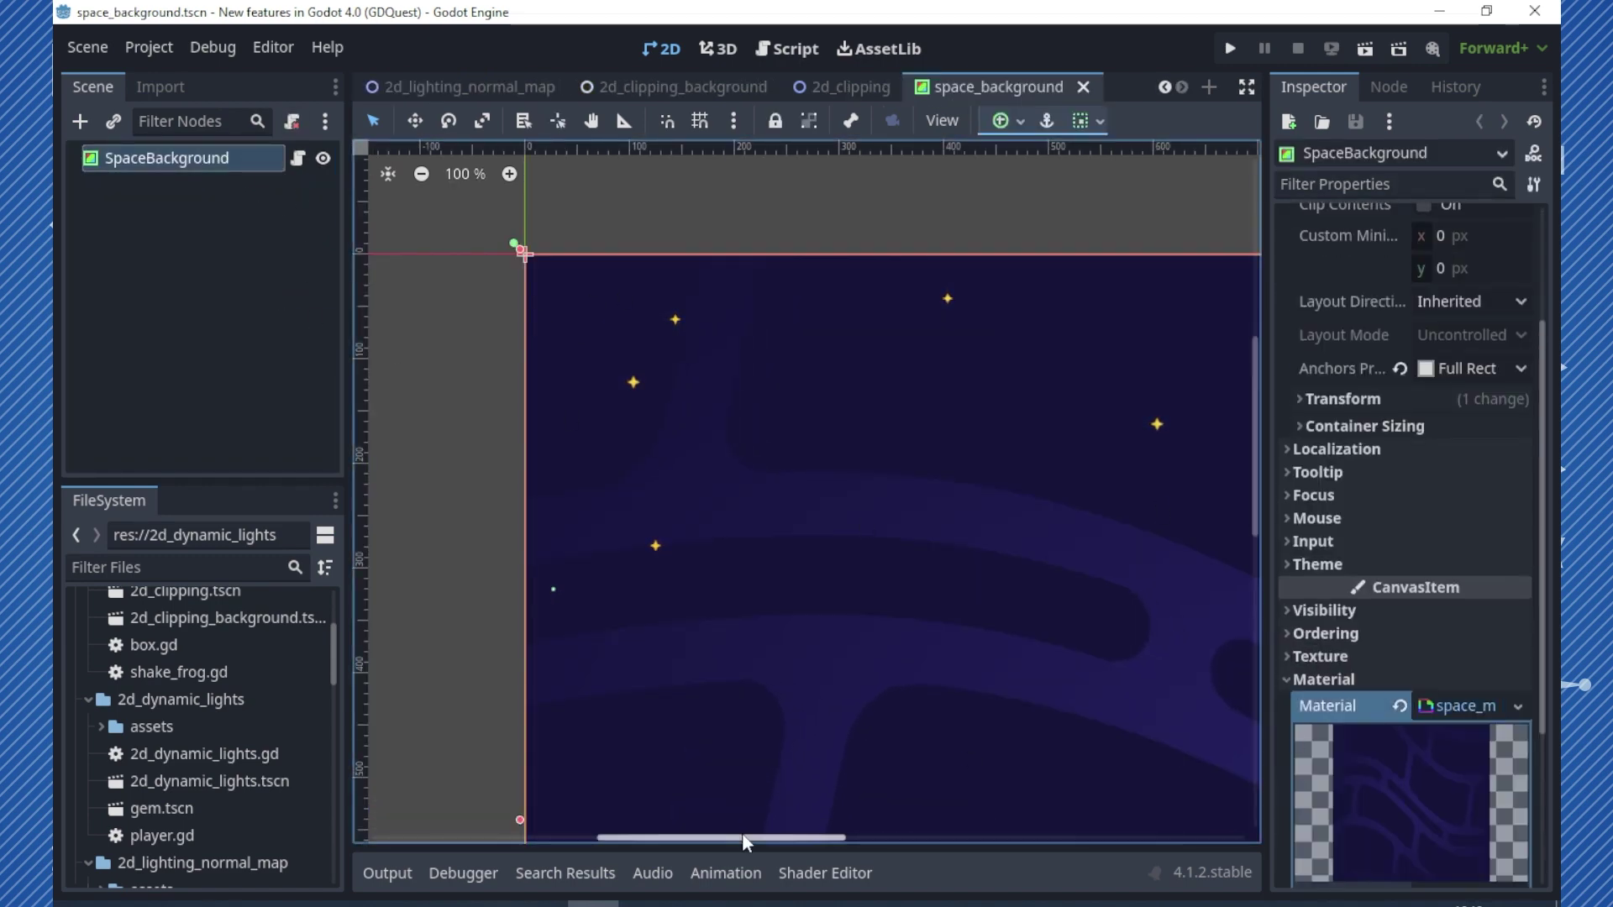
scroll(1407, 796, "down", 4)
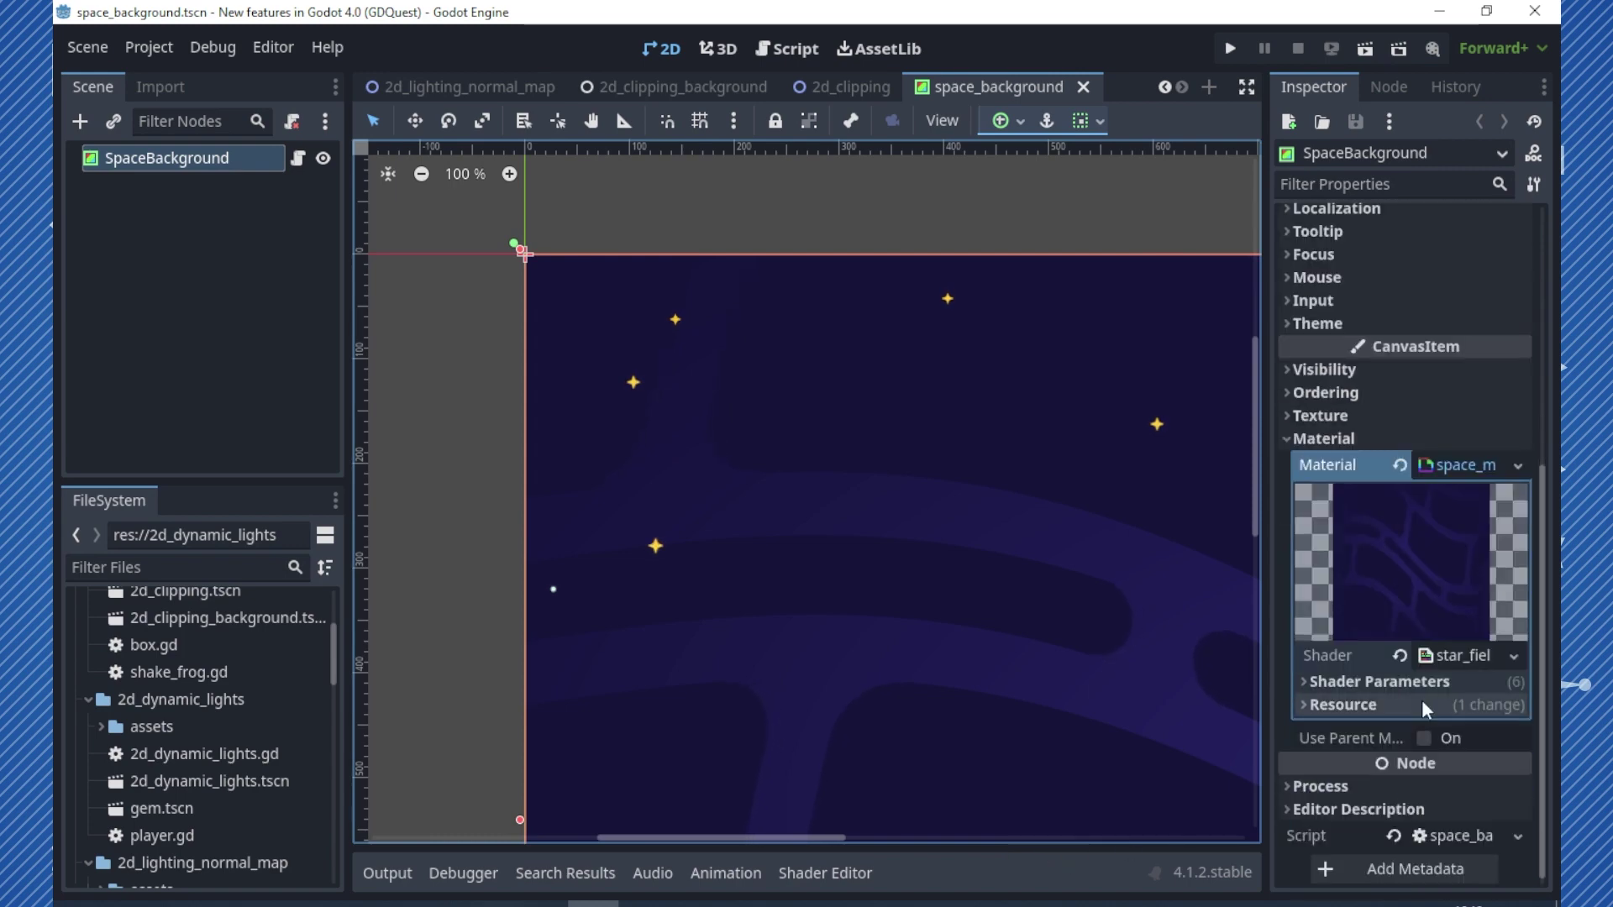
left_click(1442, 662)
left_click(1455, 656)
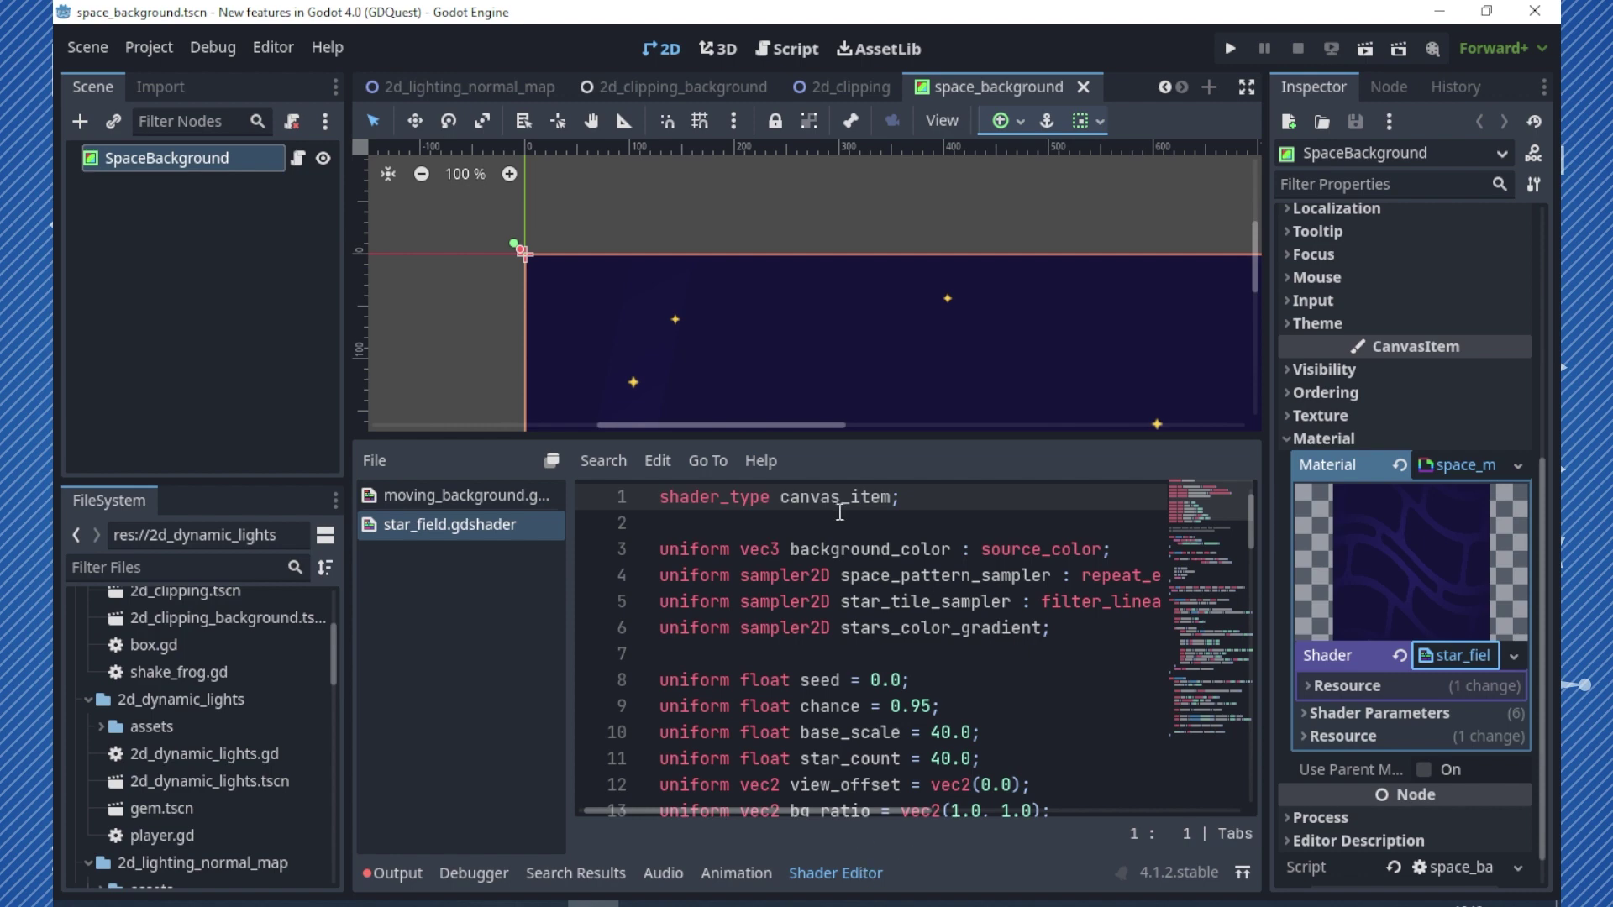
left_click(1083, 87)
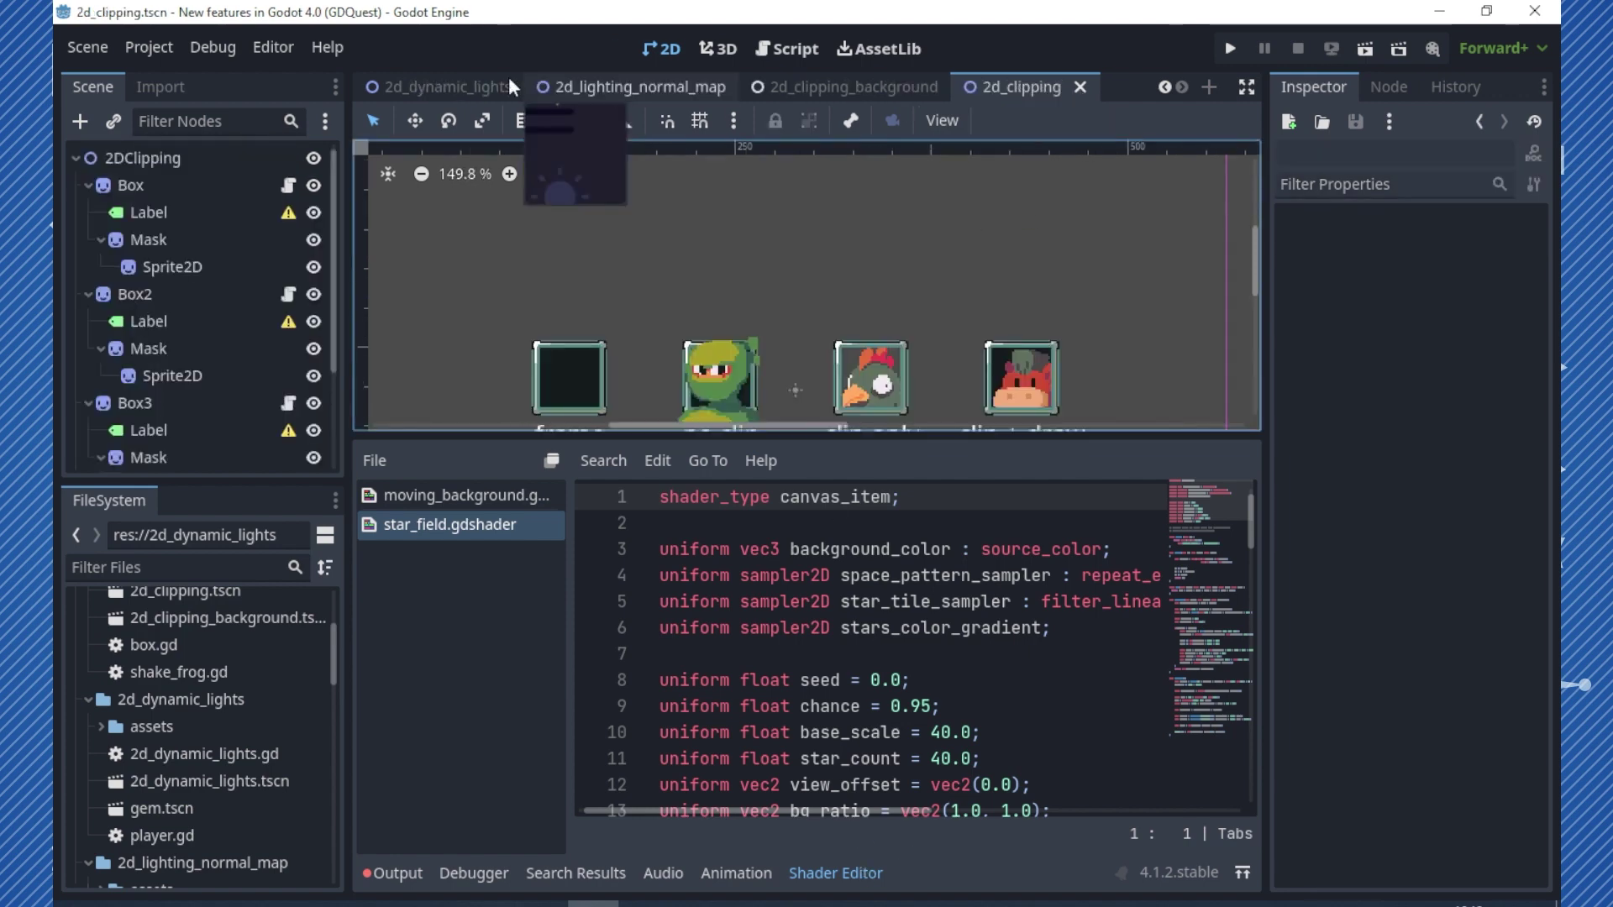
From tween_demo, open the Player node's player.gd script with the output log hidden
left_click(446, 78)
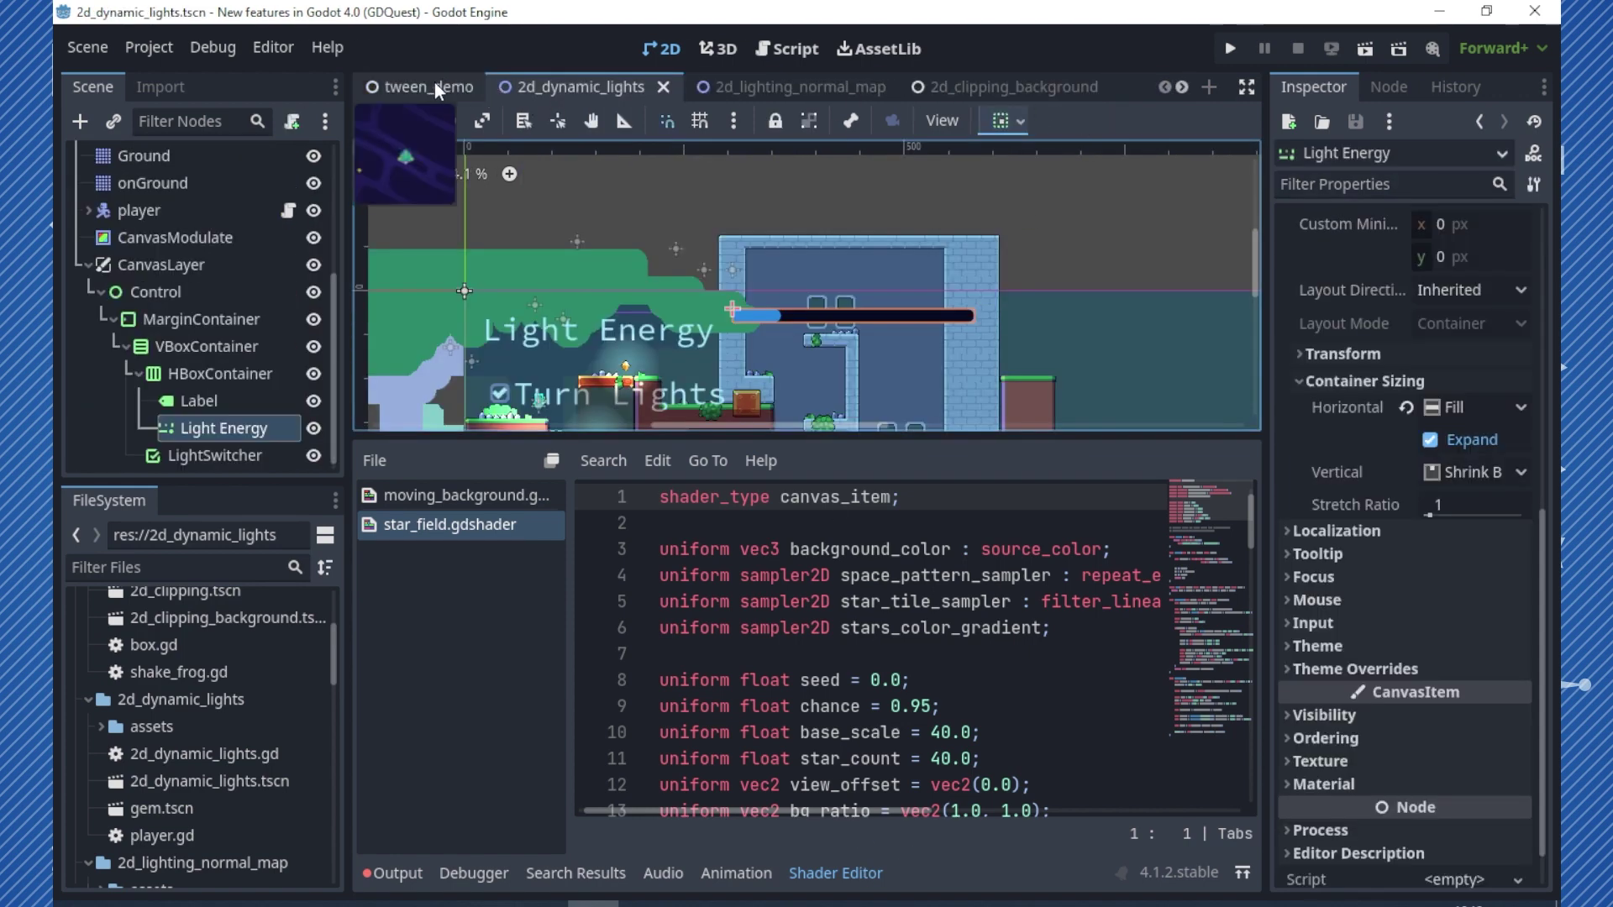
left_click(431, 83)
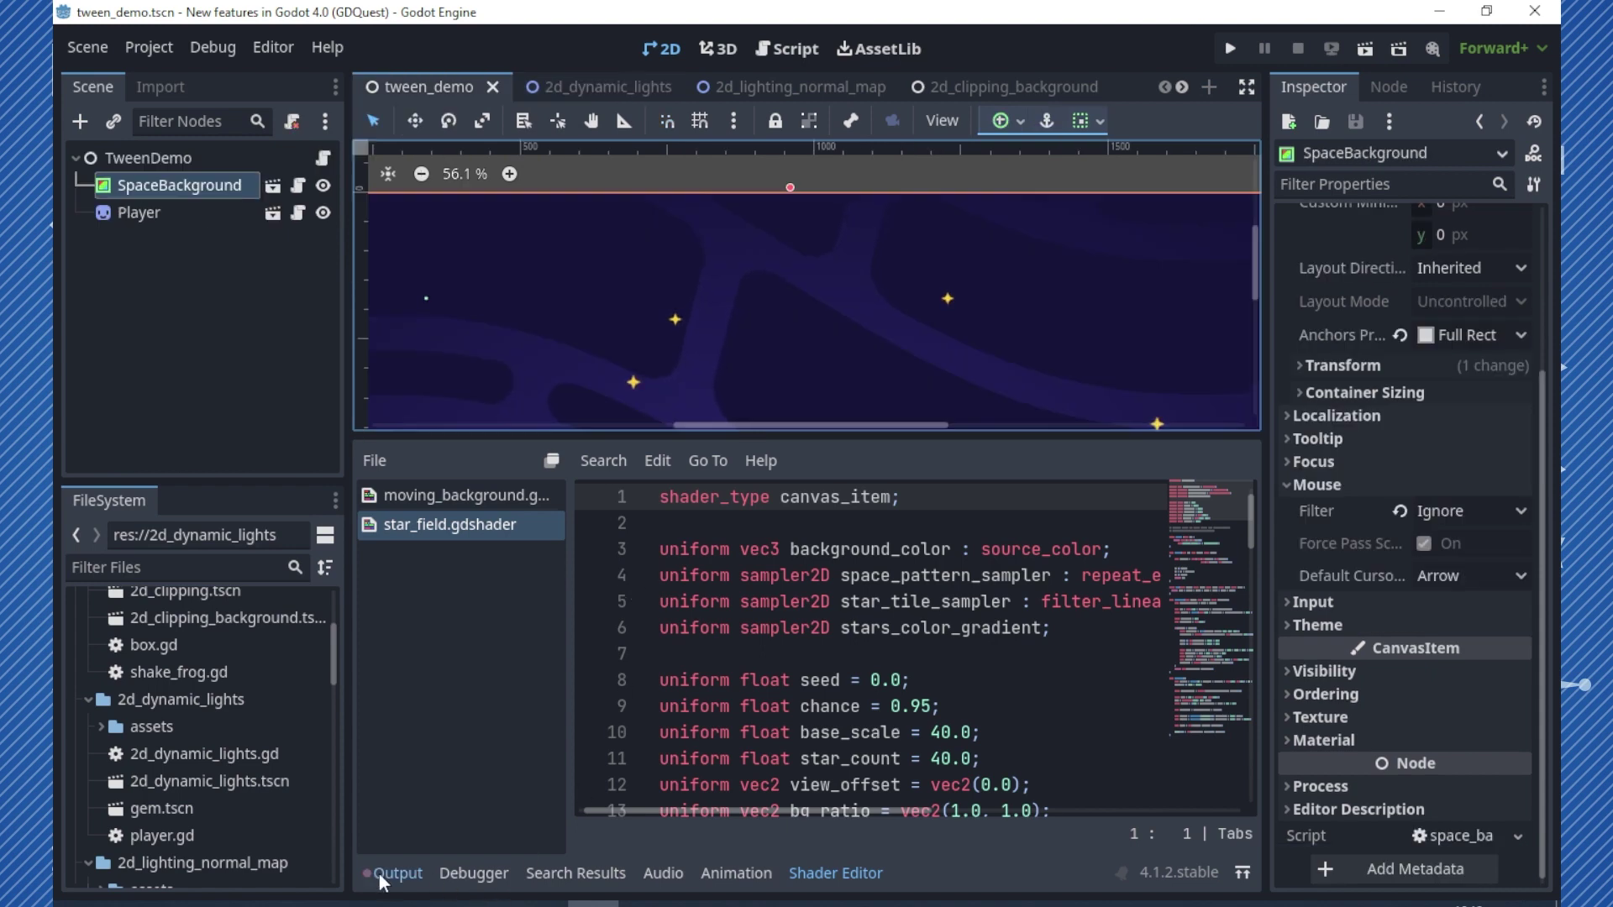
left_click(390, 873)
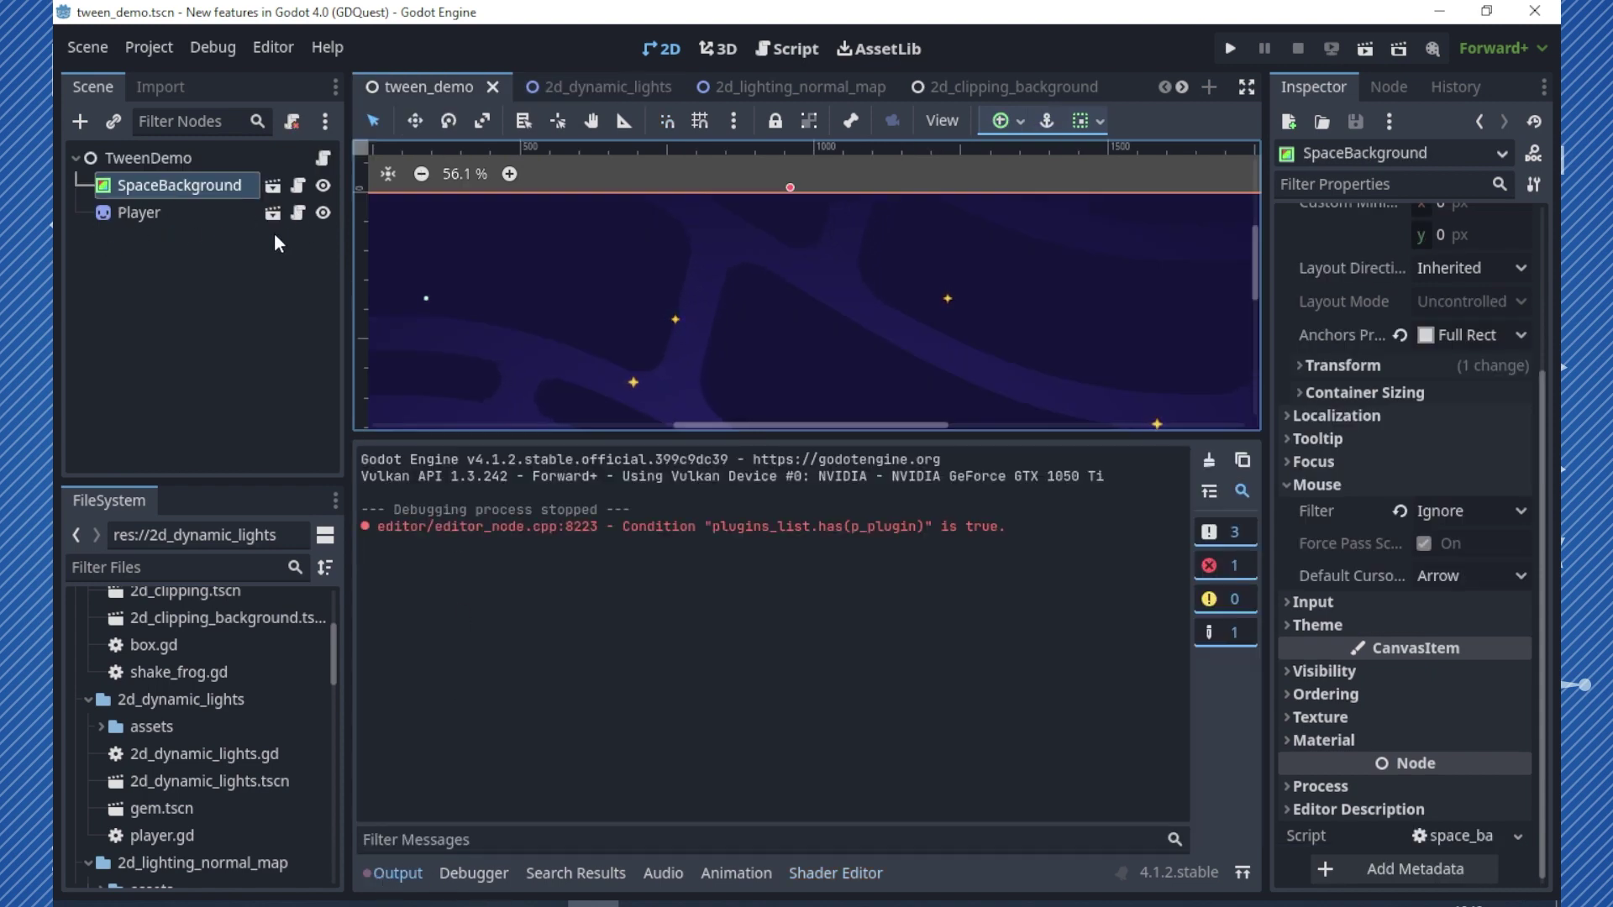
left_click(298, 214)
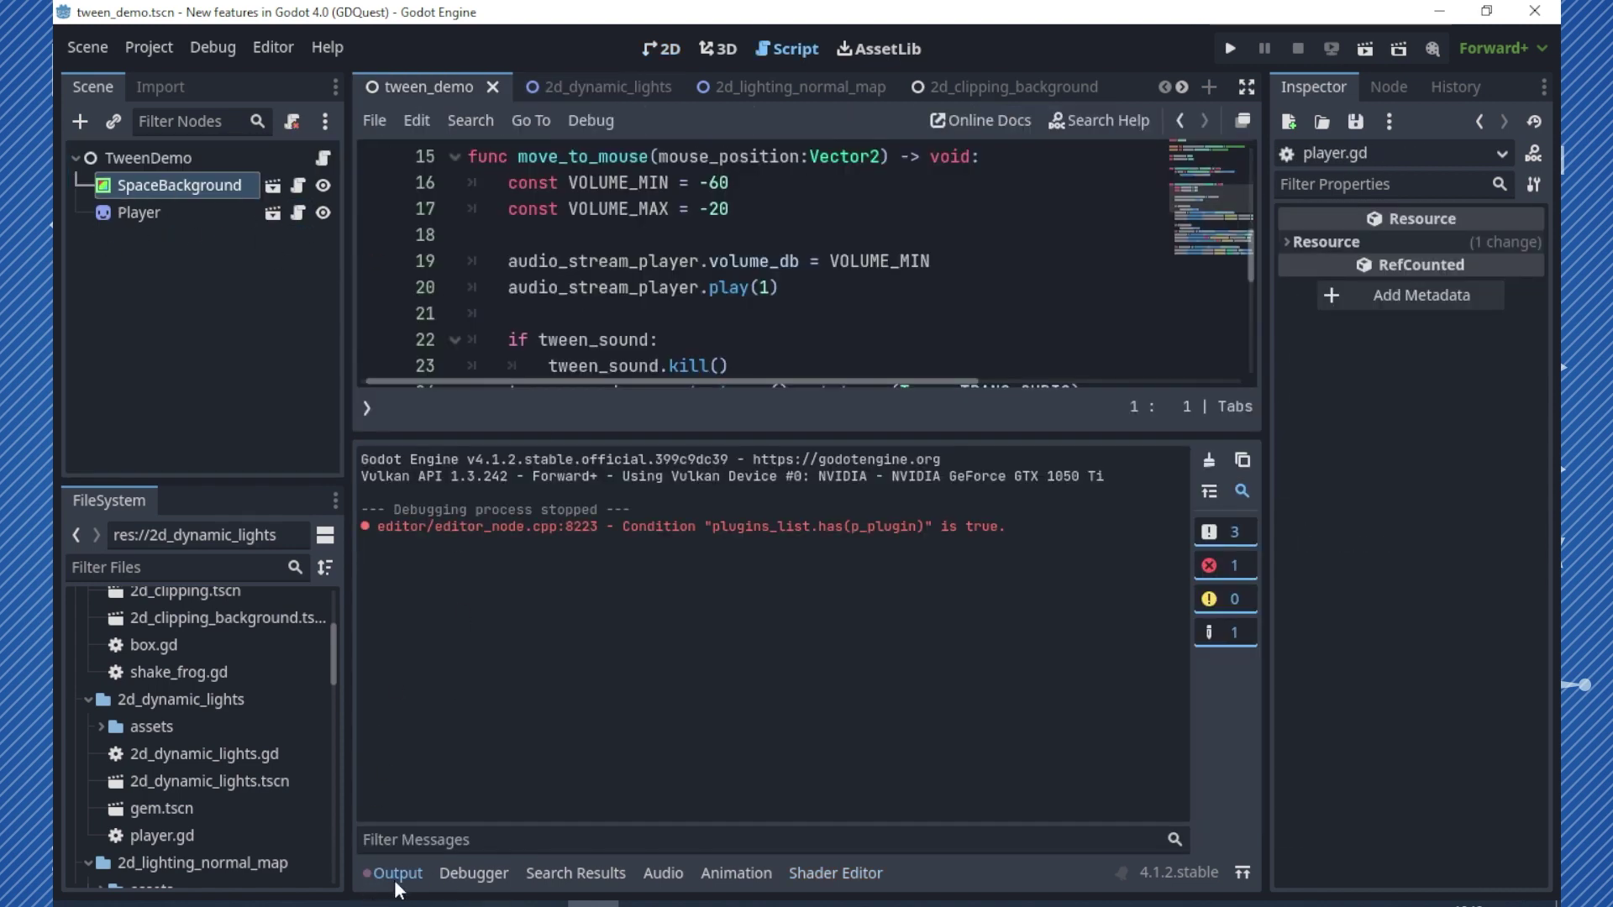
left_click(391, 873)
Open the Player scene and move its tab right after tween_demo
left_click(270, 216)
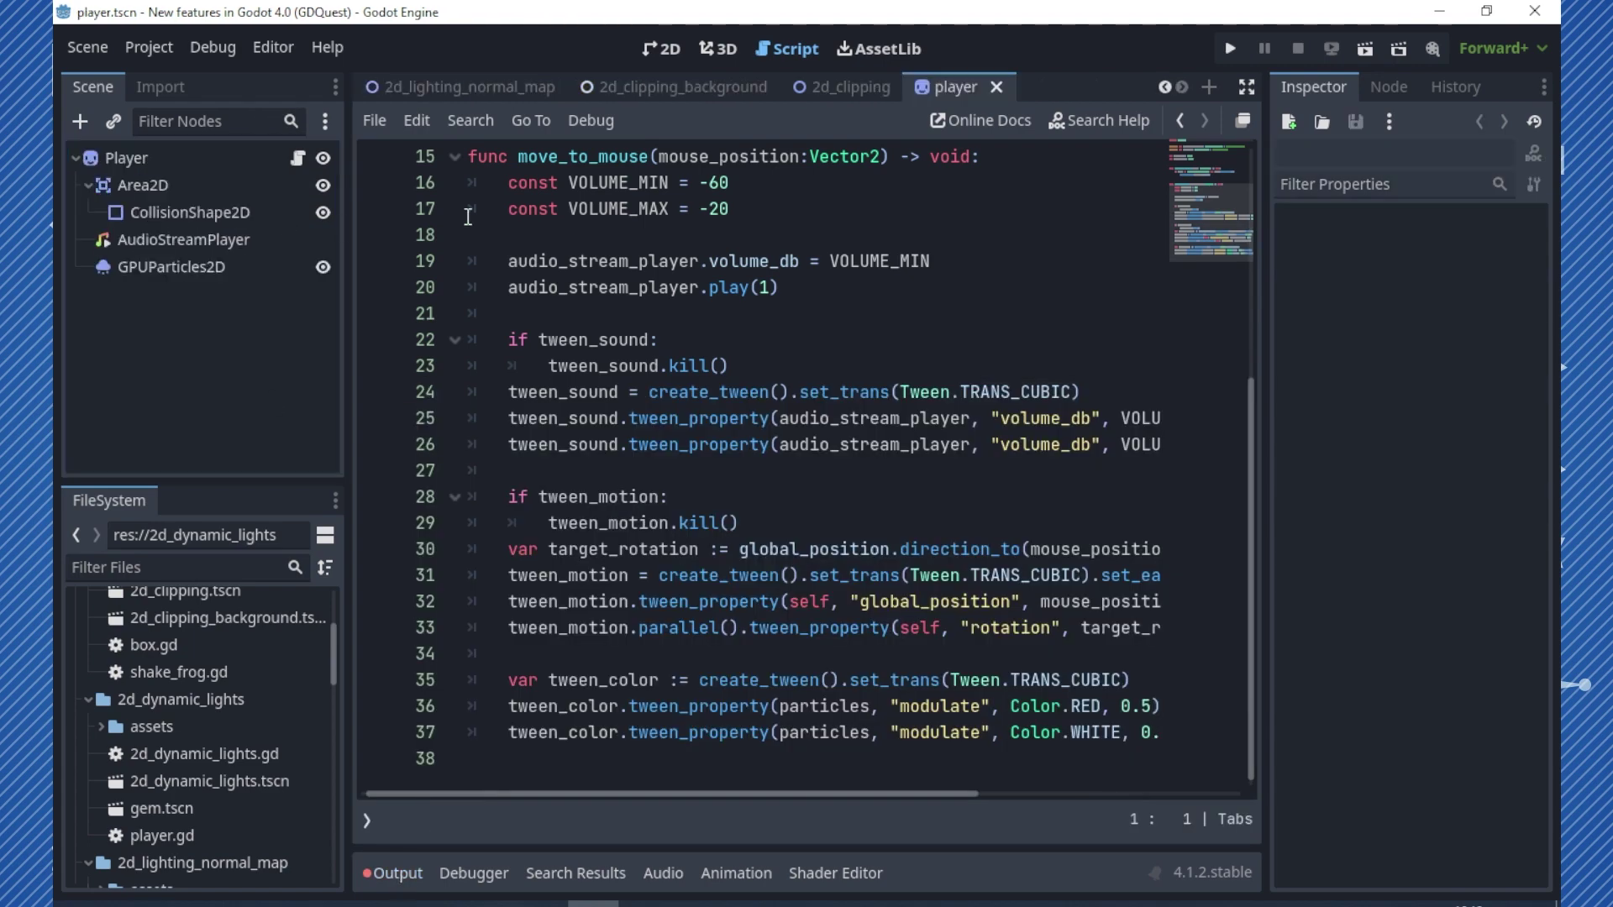
left_click_drag(954, 89, 492, 94)
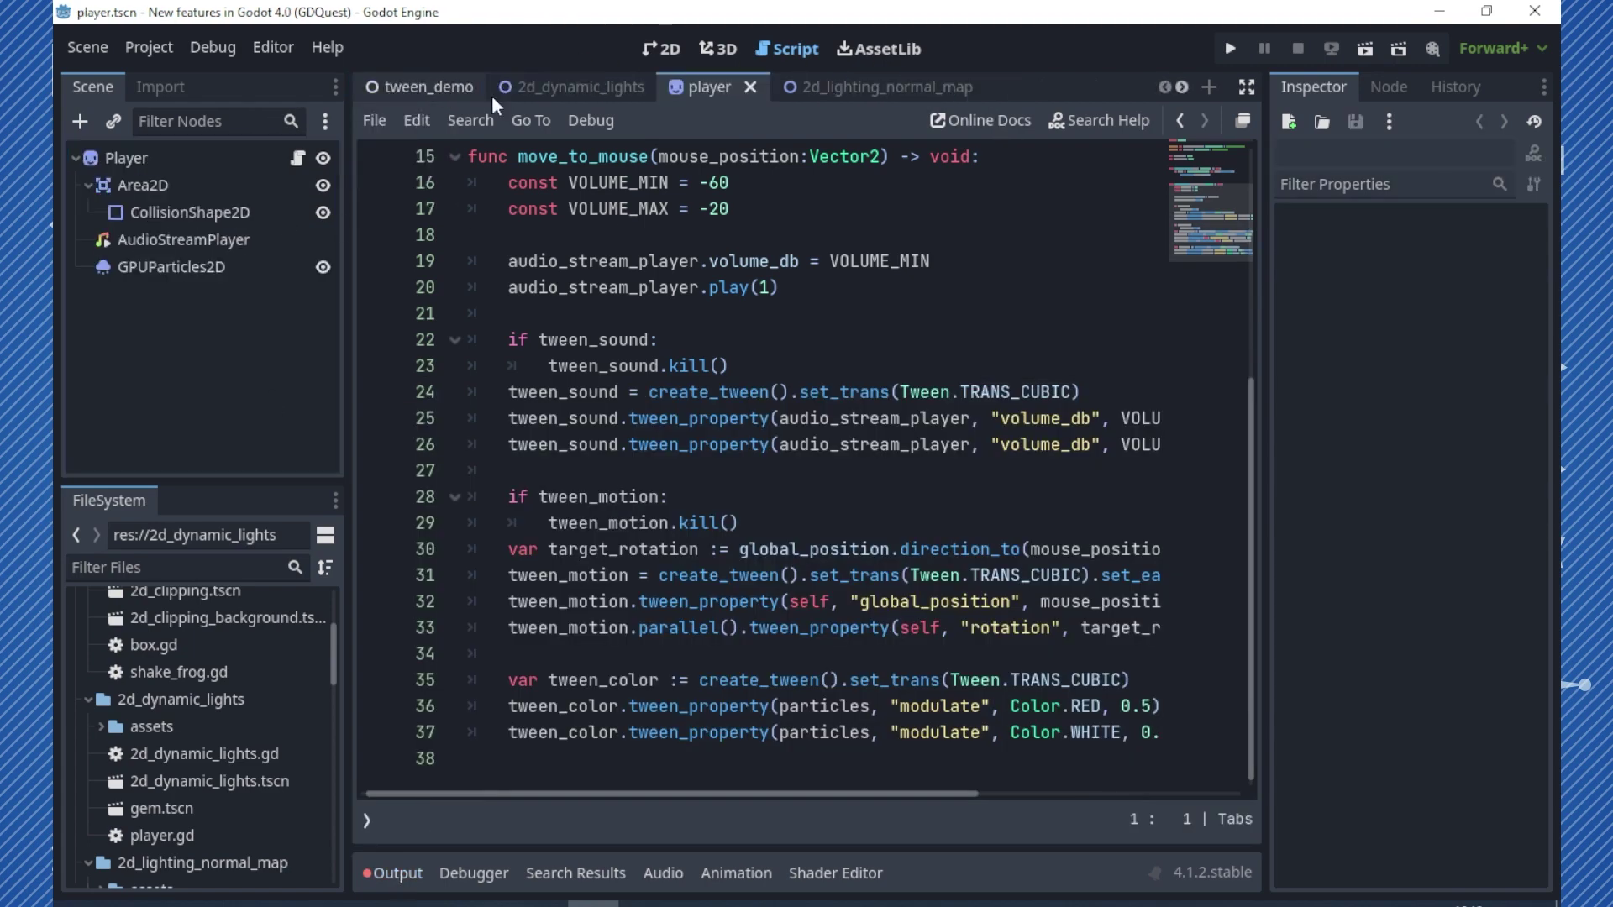
left_click_drag(729, 93, 487, 89)
scroll(687, 393, "up", 3)
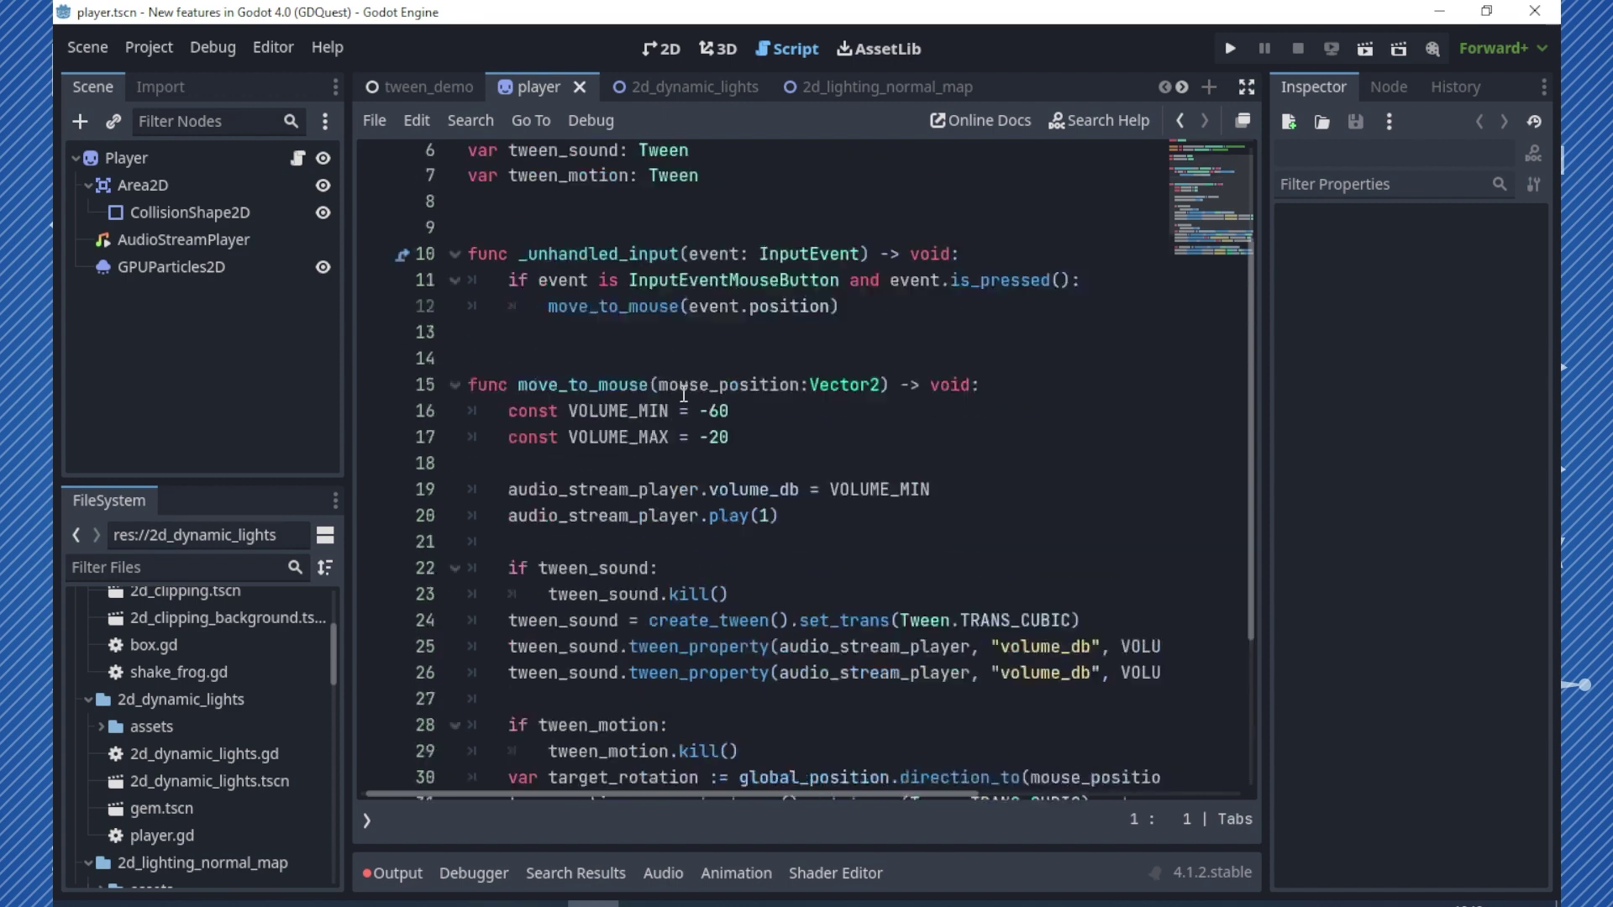
scroll(687, 393, "up", 2)
Hide the side docks and scroll through player.gd's move_to_mouse function
left_click(1247, 86)
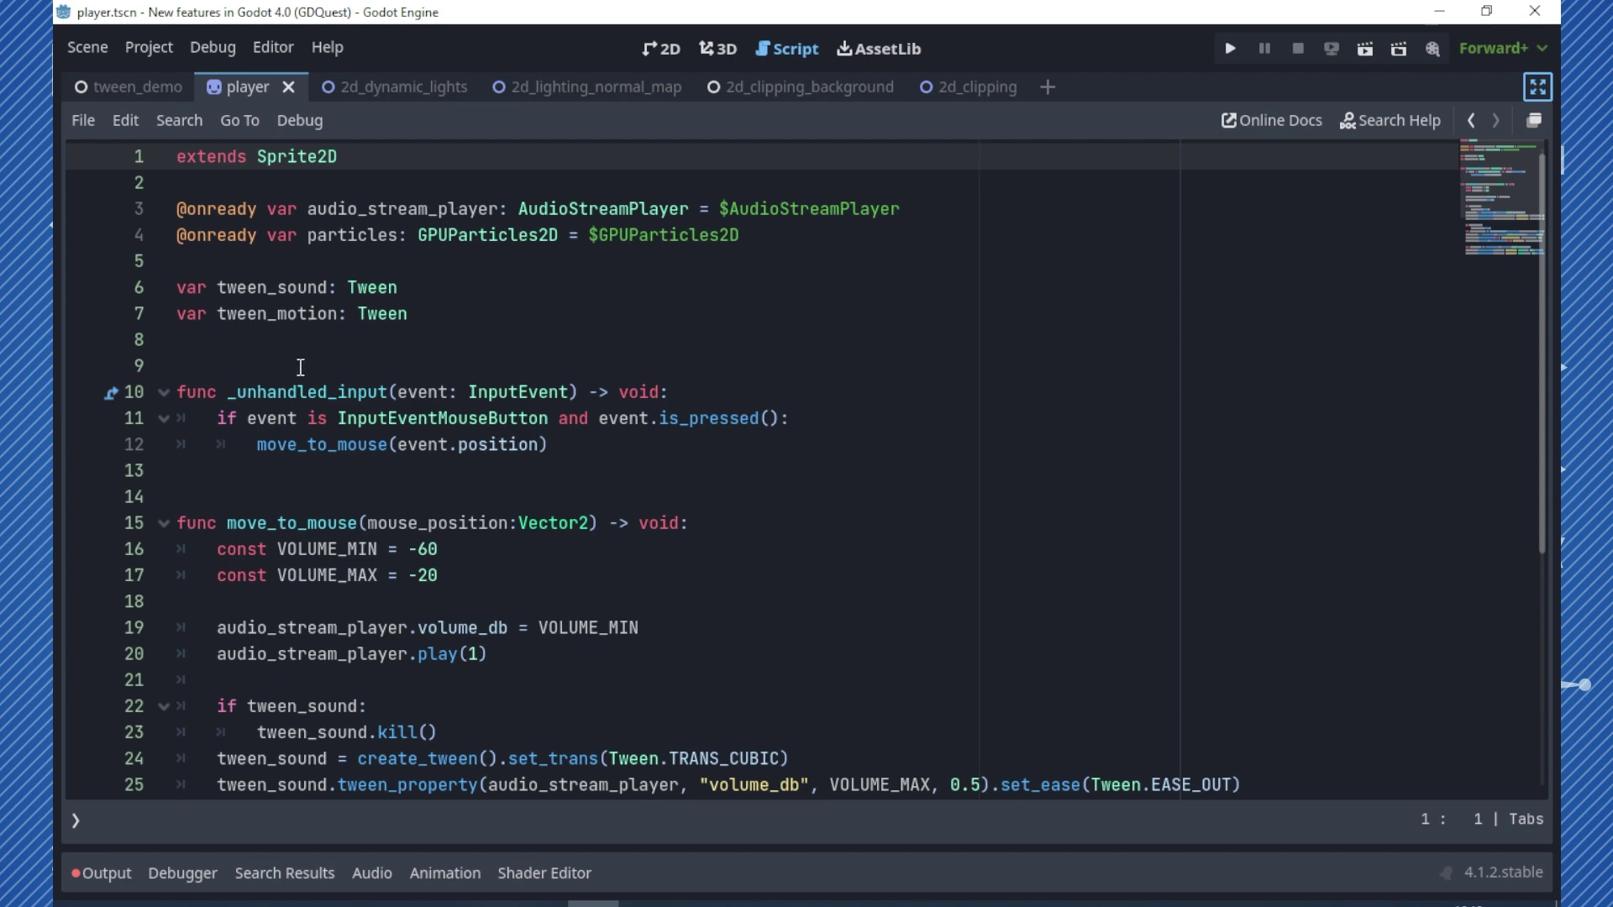
scroll(308, 368, "down", 1)
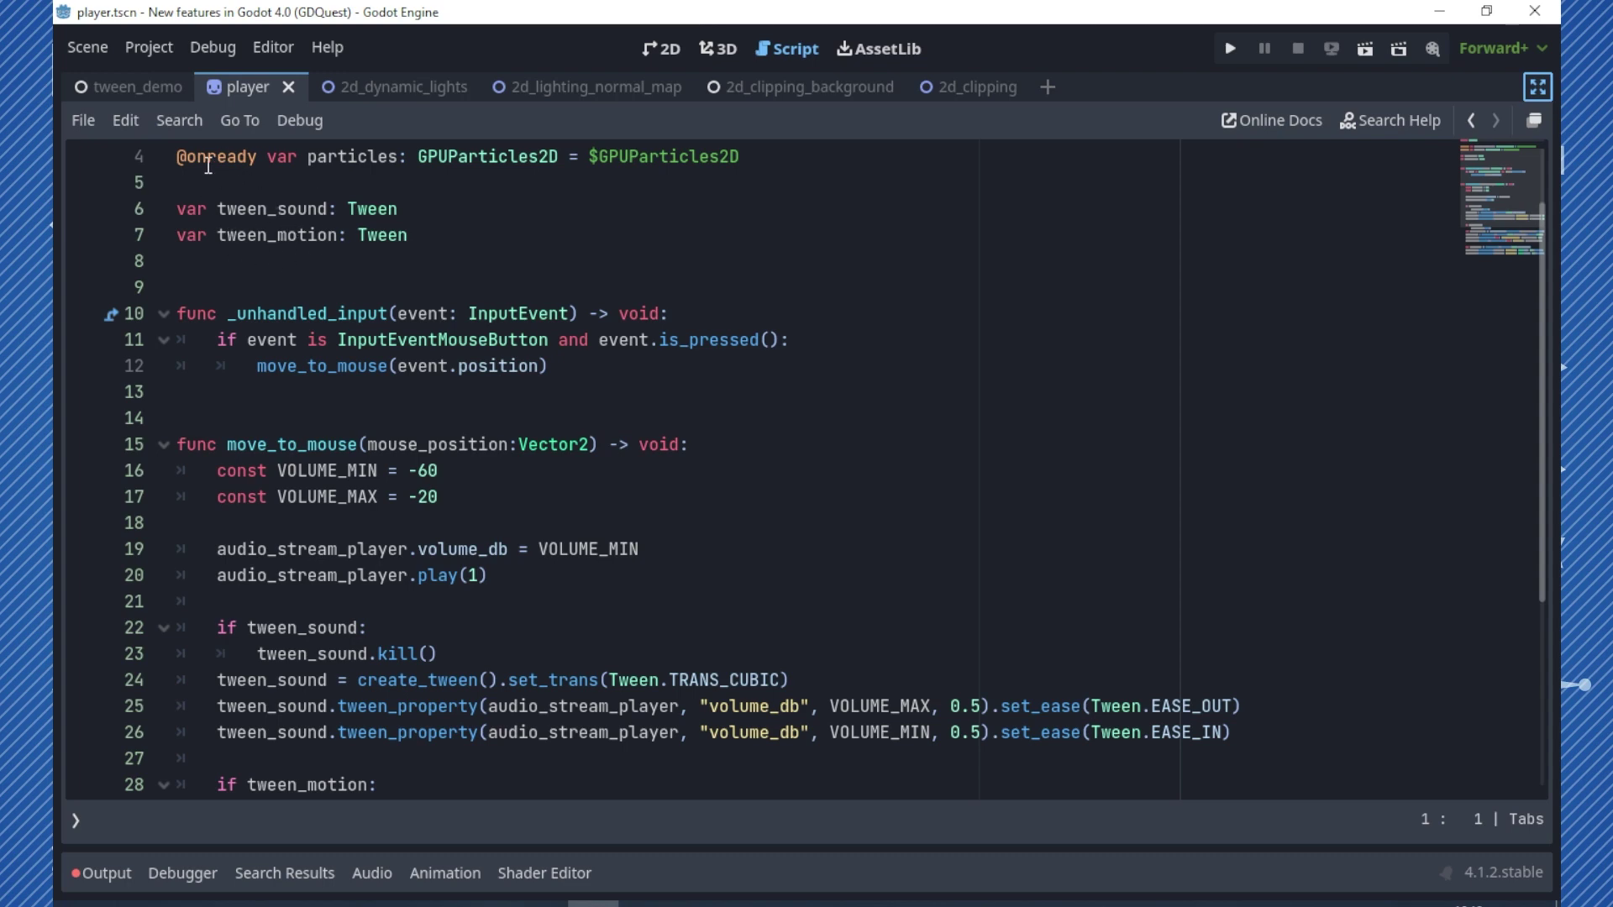
scroll(308, 404, "down", 1)
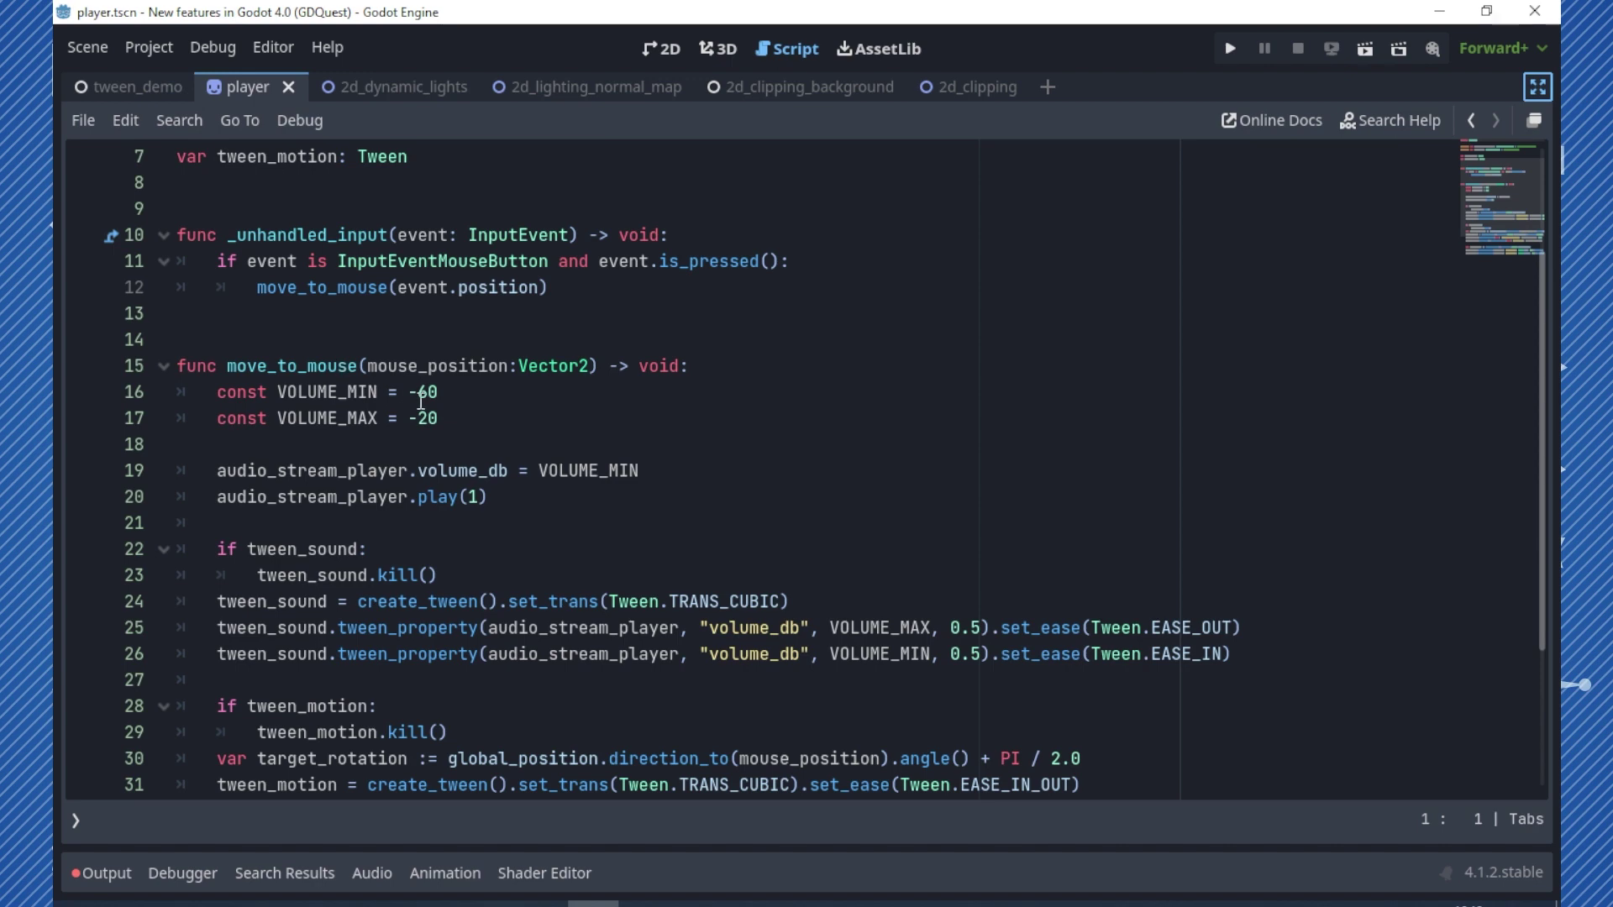
scroll(450, 402, "down", 1)
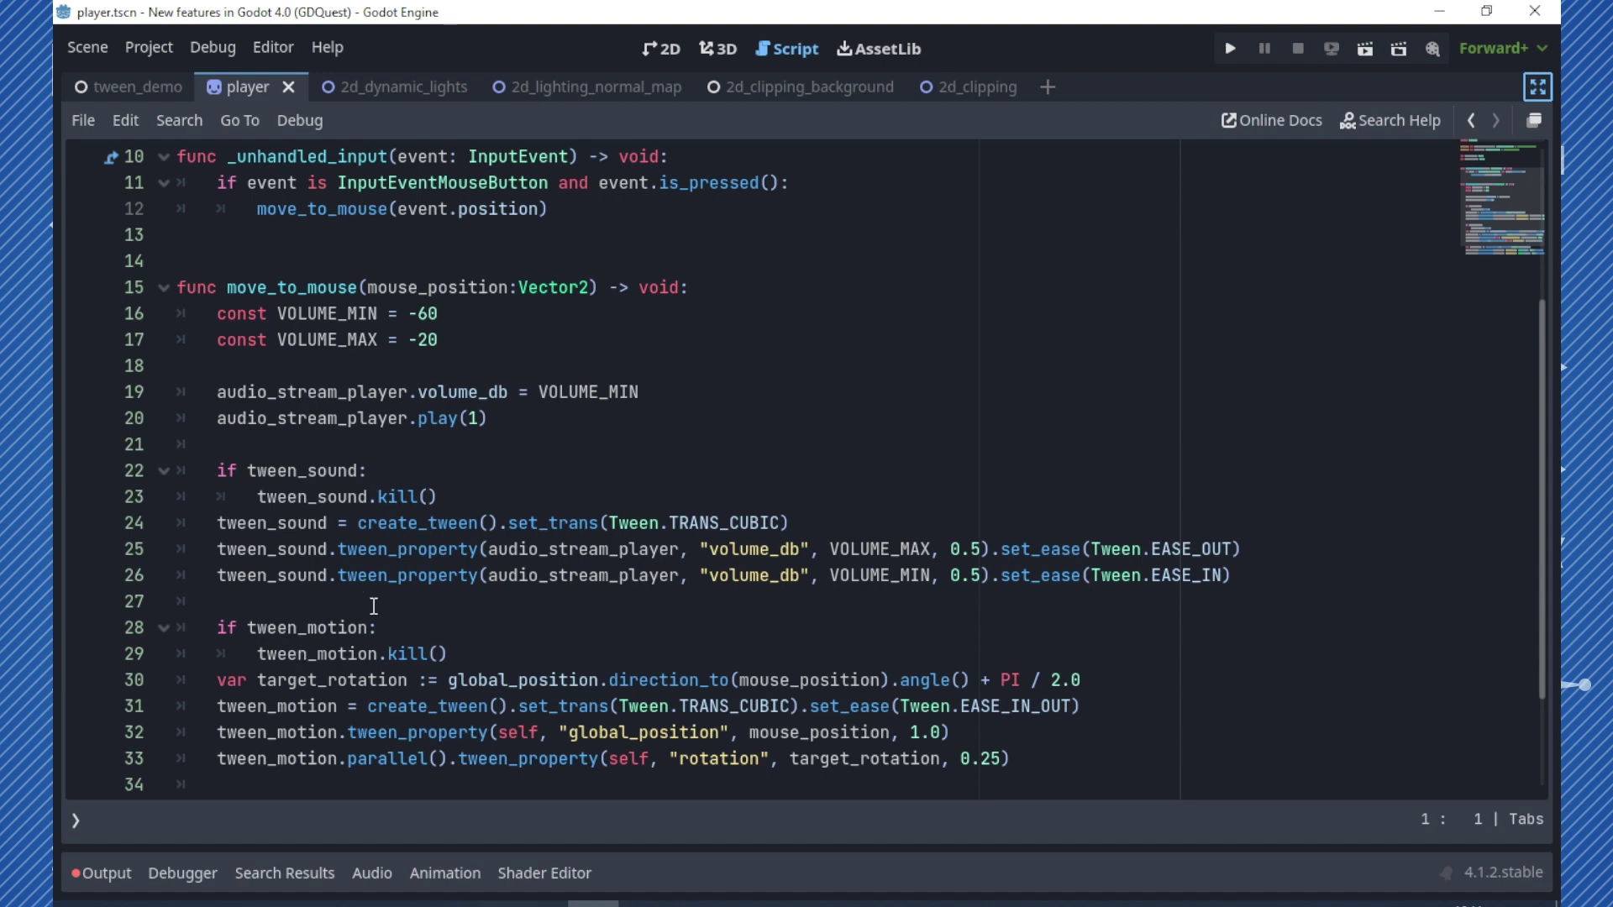
scroll(373, 606, "down", 1)
scroll(499, 576, "down", 1)
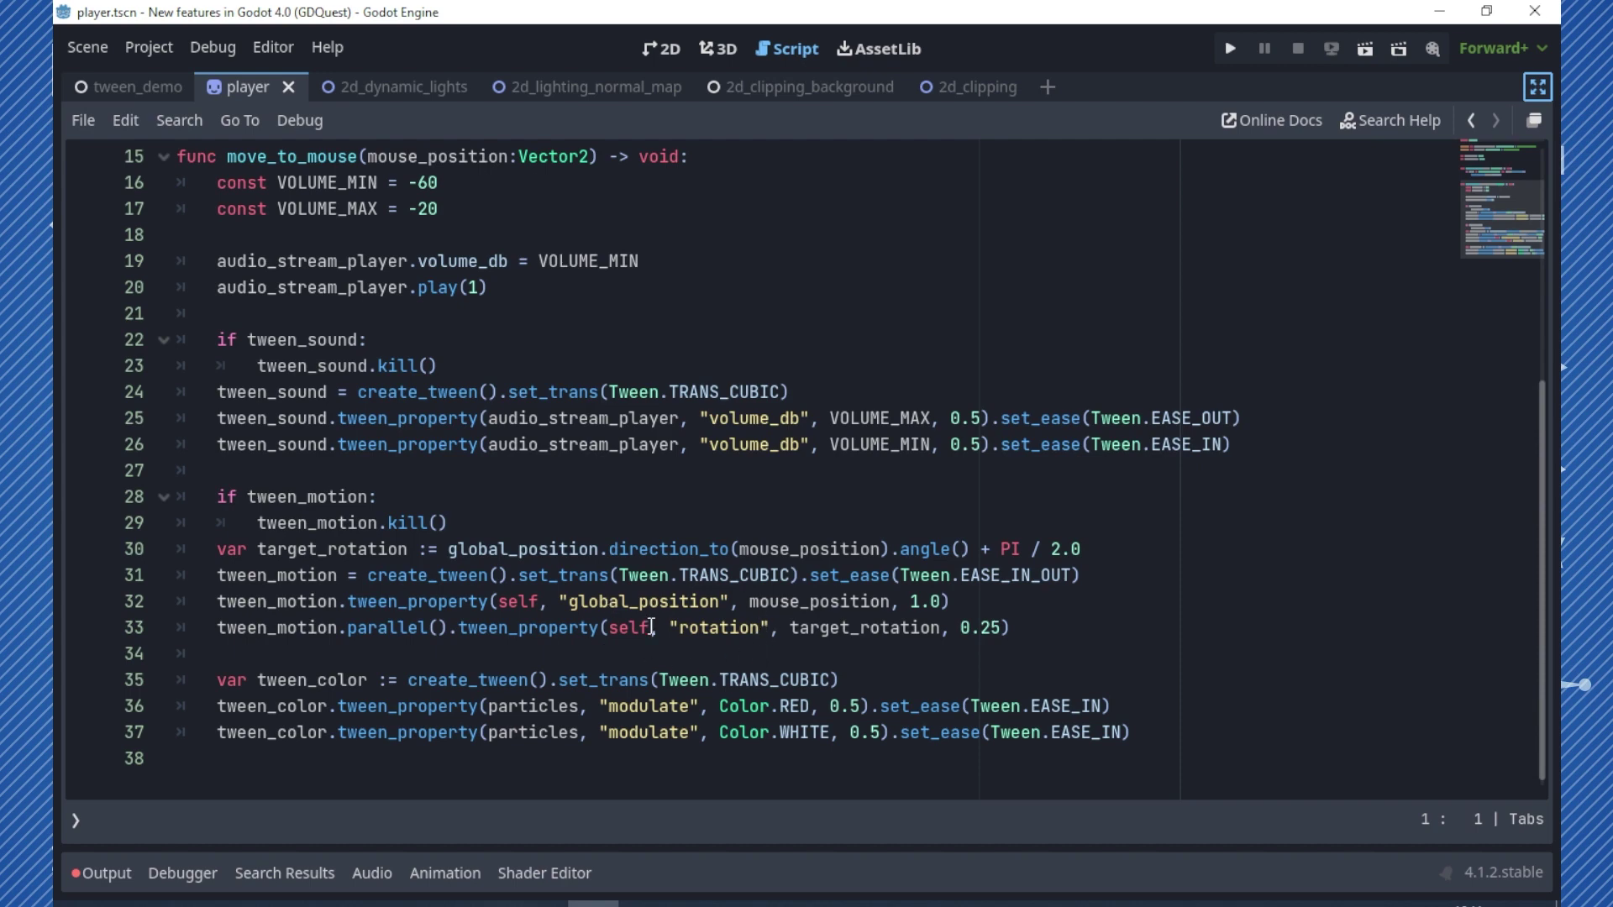
Highlight the parallel() call on line 33, then restore the side docks
left_click_drag(346, 628, 449, 628)
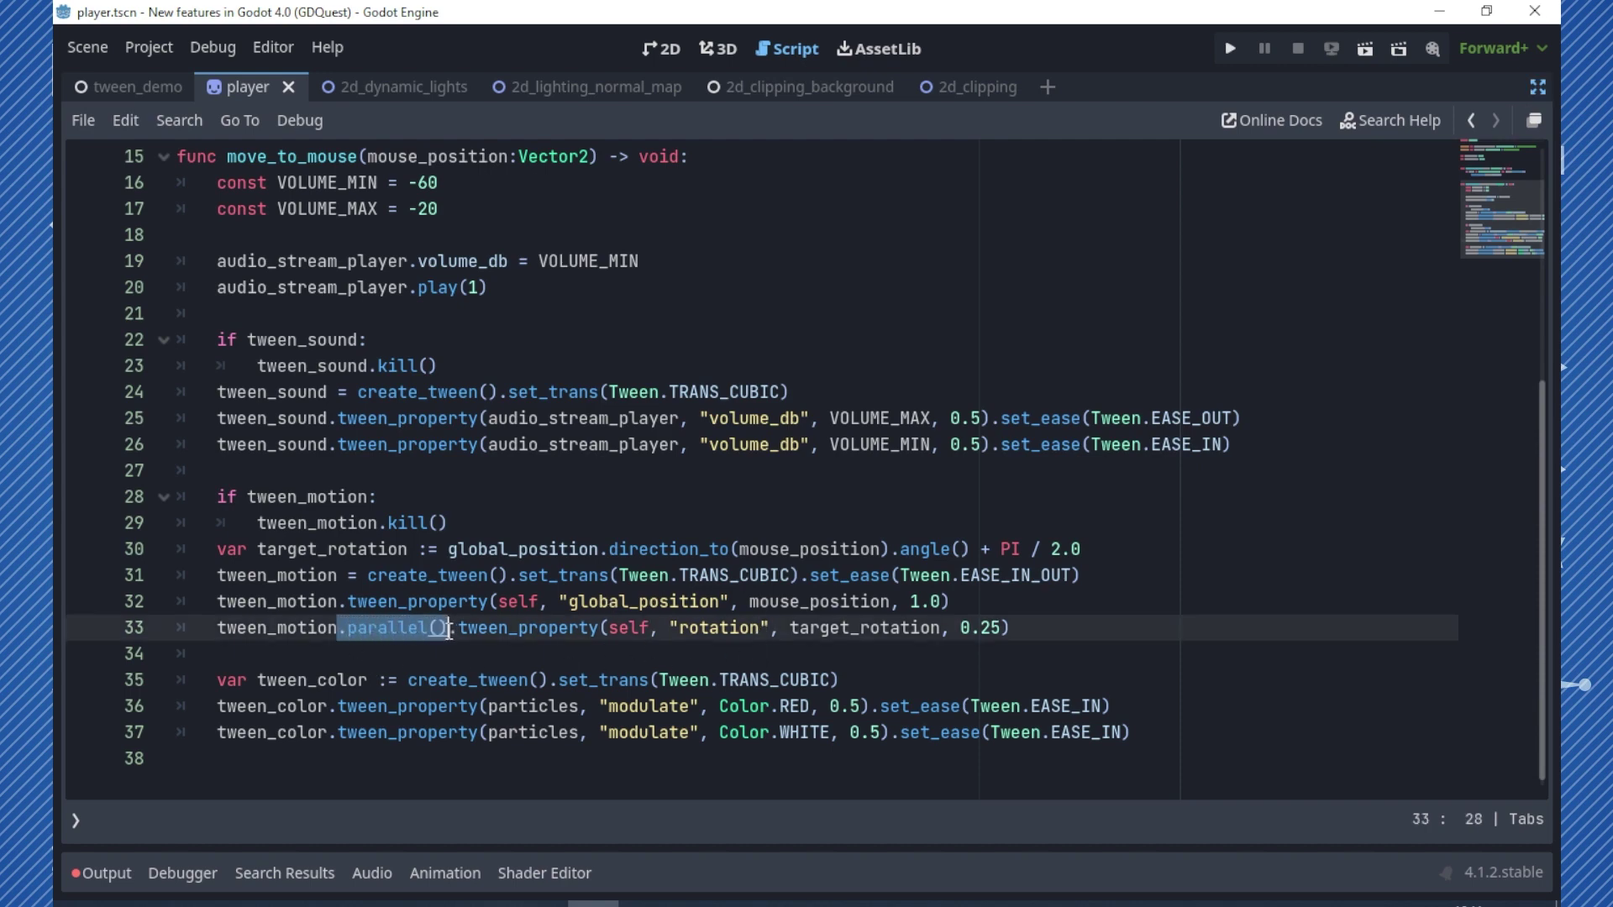
left_click(377, 628)
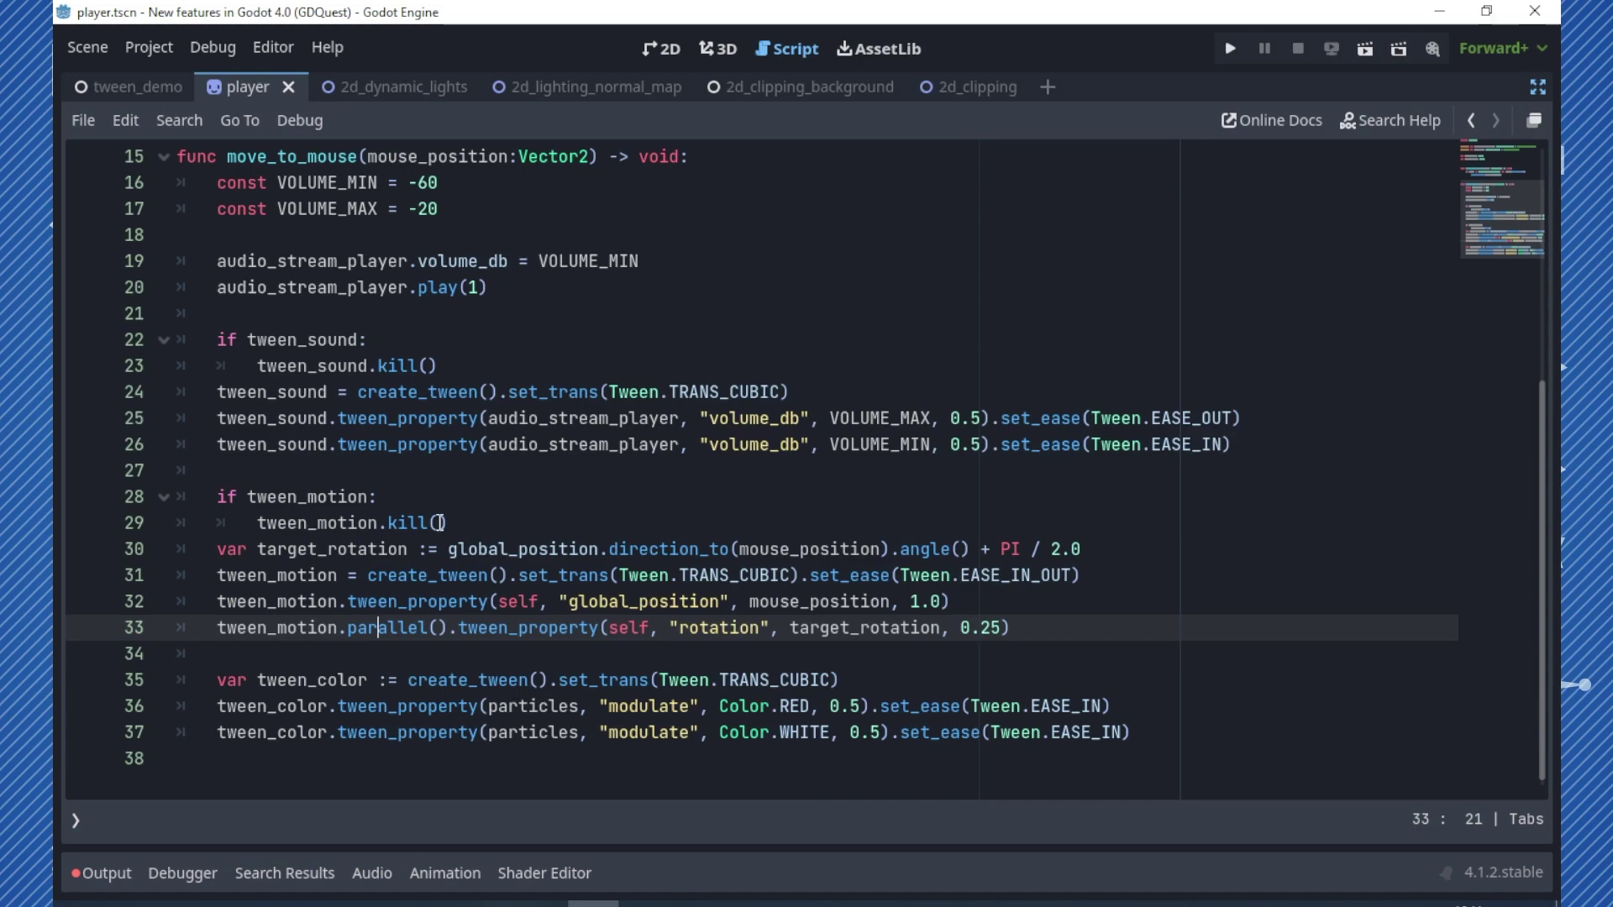
scroll(522, 197, "up", 5)
scroll(363, 225, "down", 5)
left_click(1537, 86)
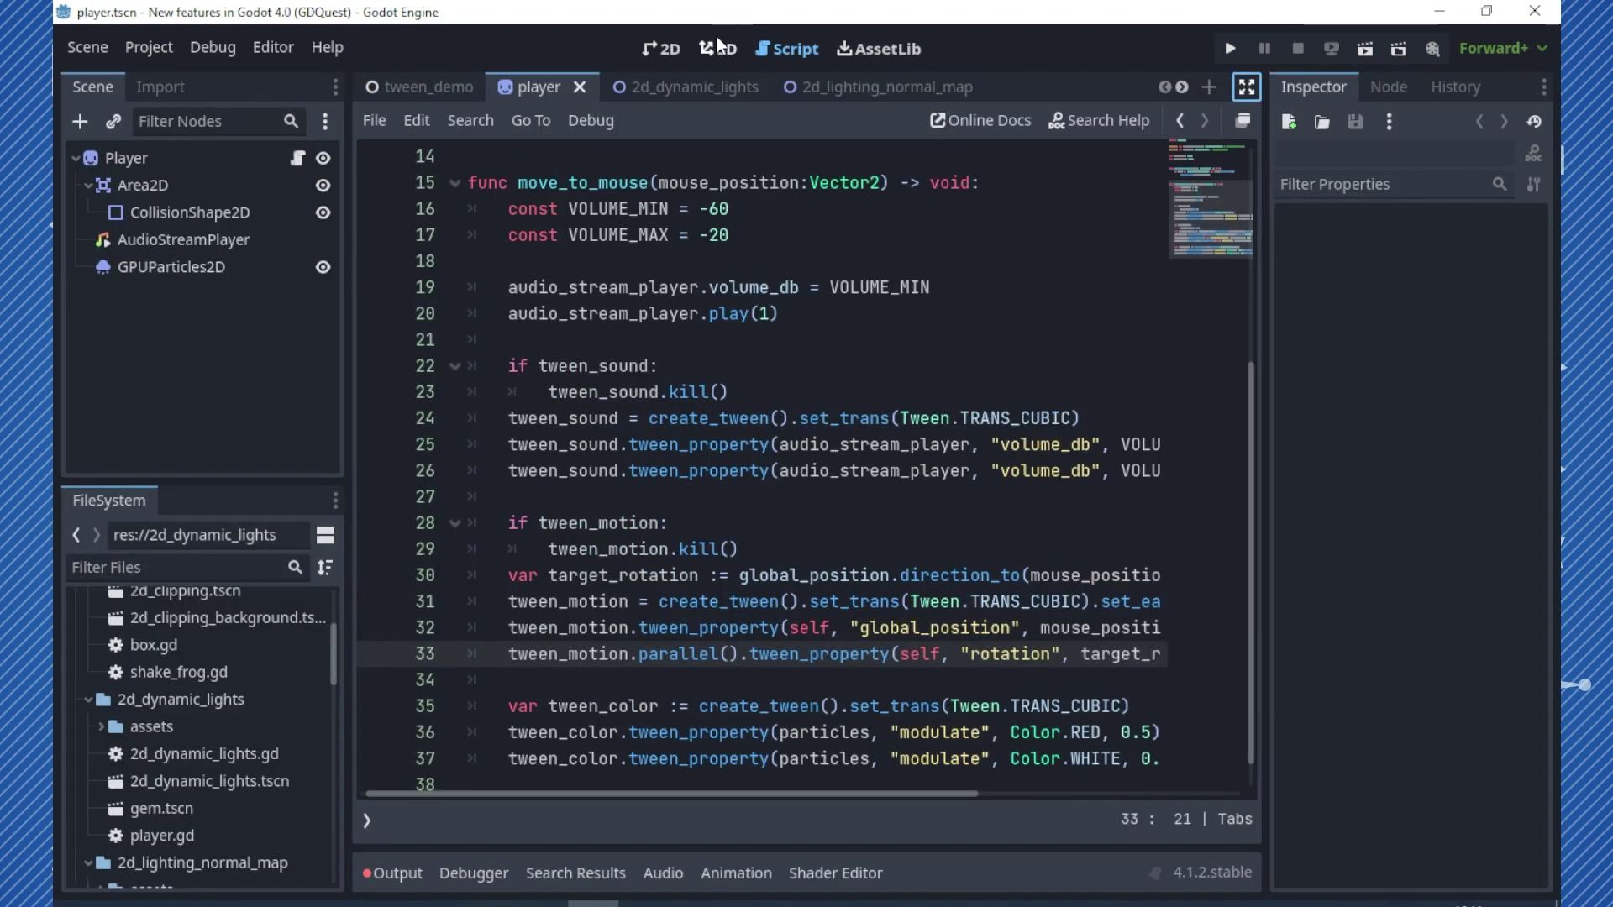
left_click(661, 47)
left_click(187, 265)
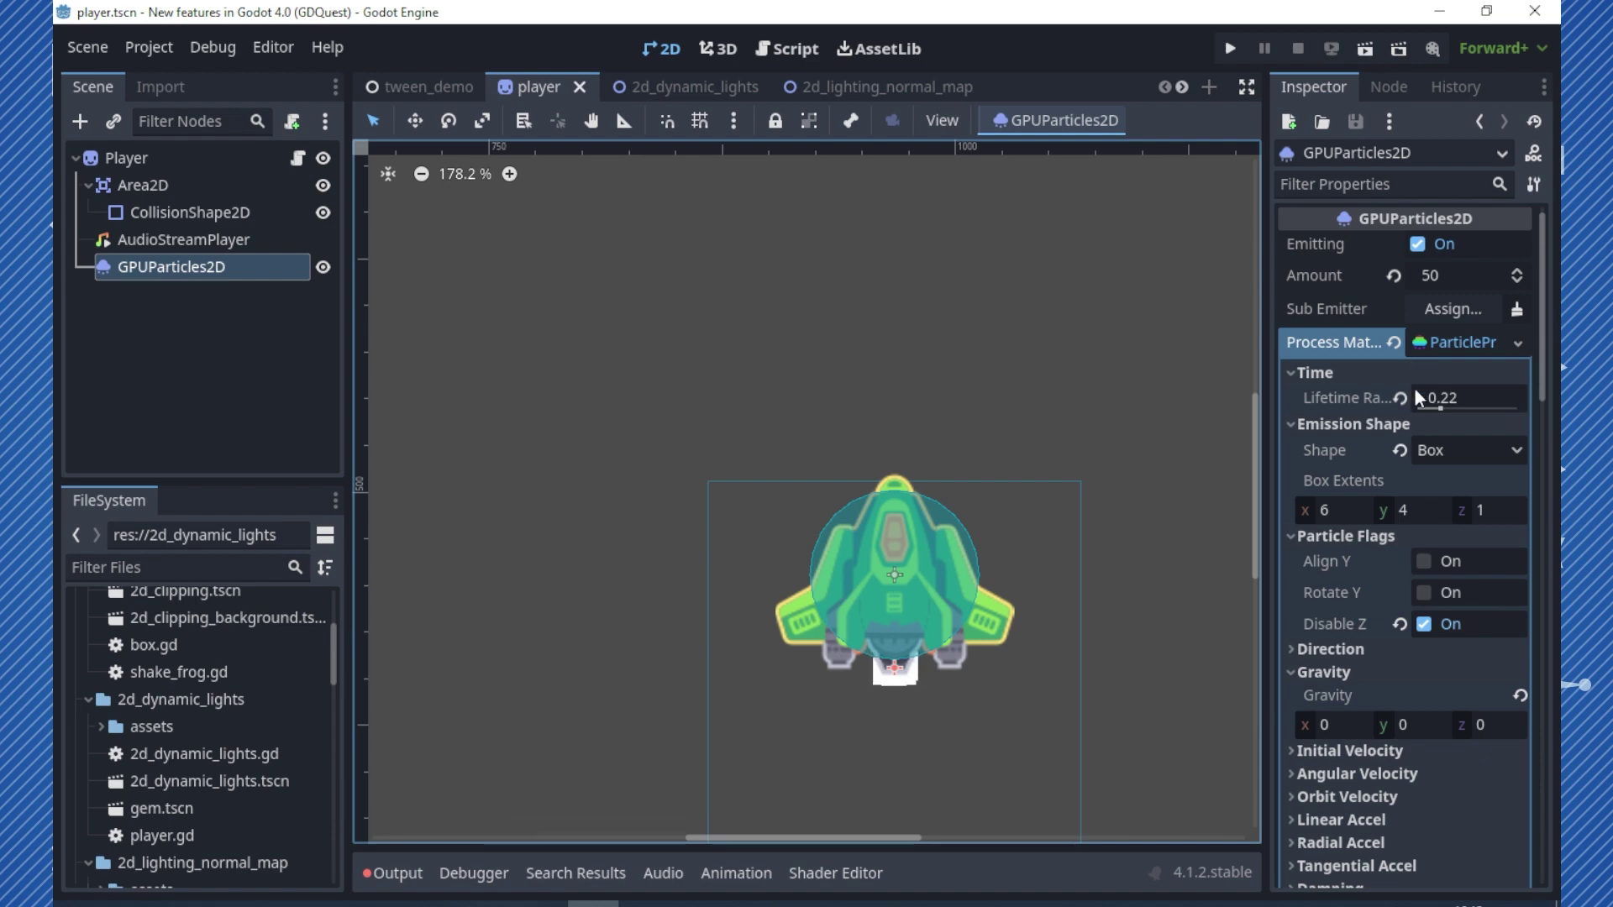
scroll(1451, 670, "down", 4)
scroll(1451, 672, "down", 1)
scroll(1386, 750, "down", 3)
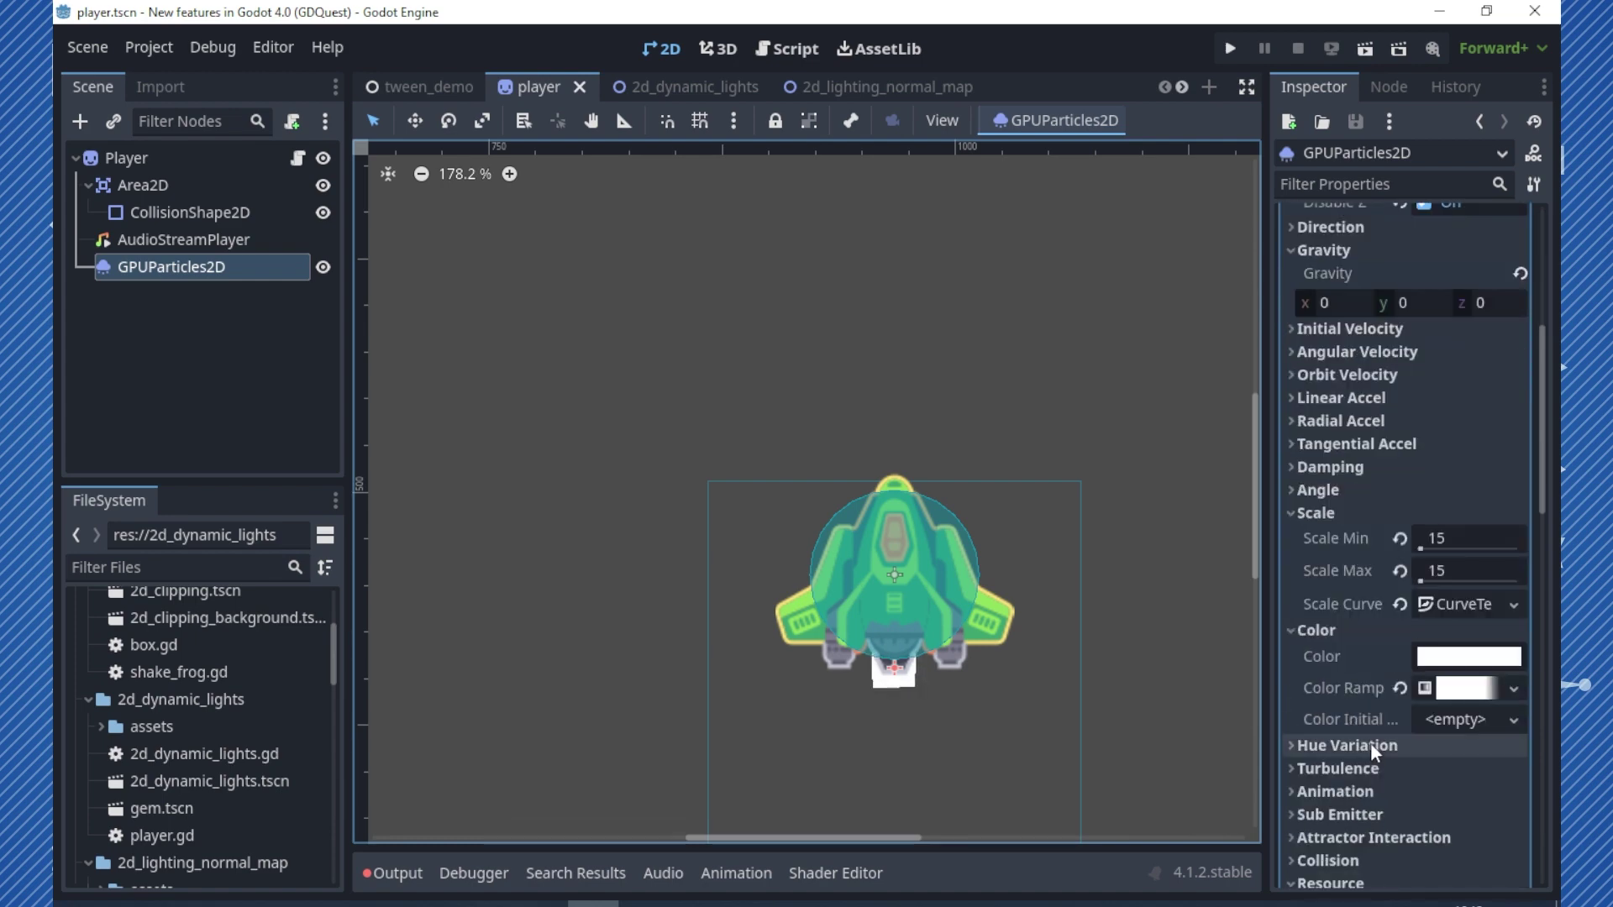
scroll(1378, 746, "down", 3)
scroll(1371, 740, "down", 3)
scroll(1368, 739, "down", 5)
scroll(1368, 741, "down", 2)
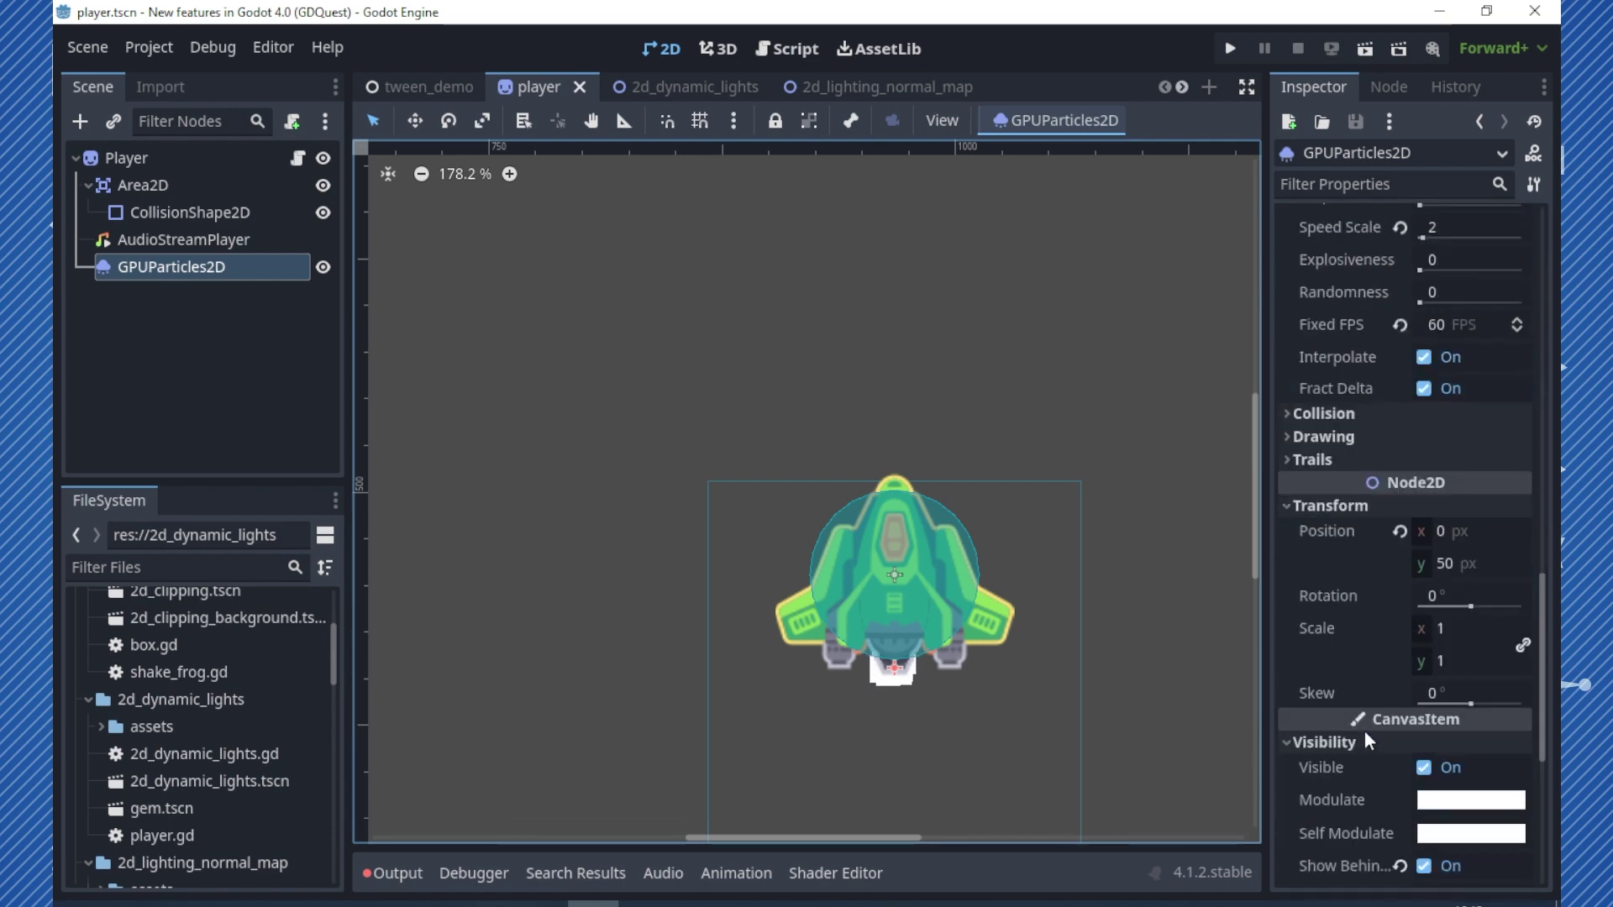
scroll(1394, 739, "down", 1)
left_click(1456, 716)
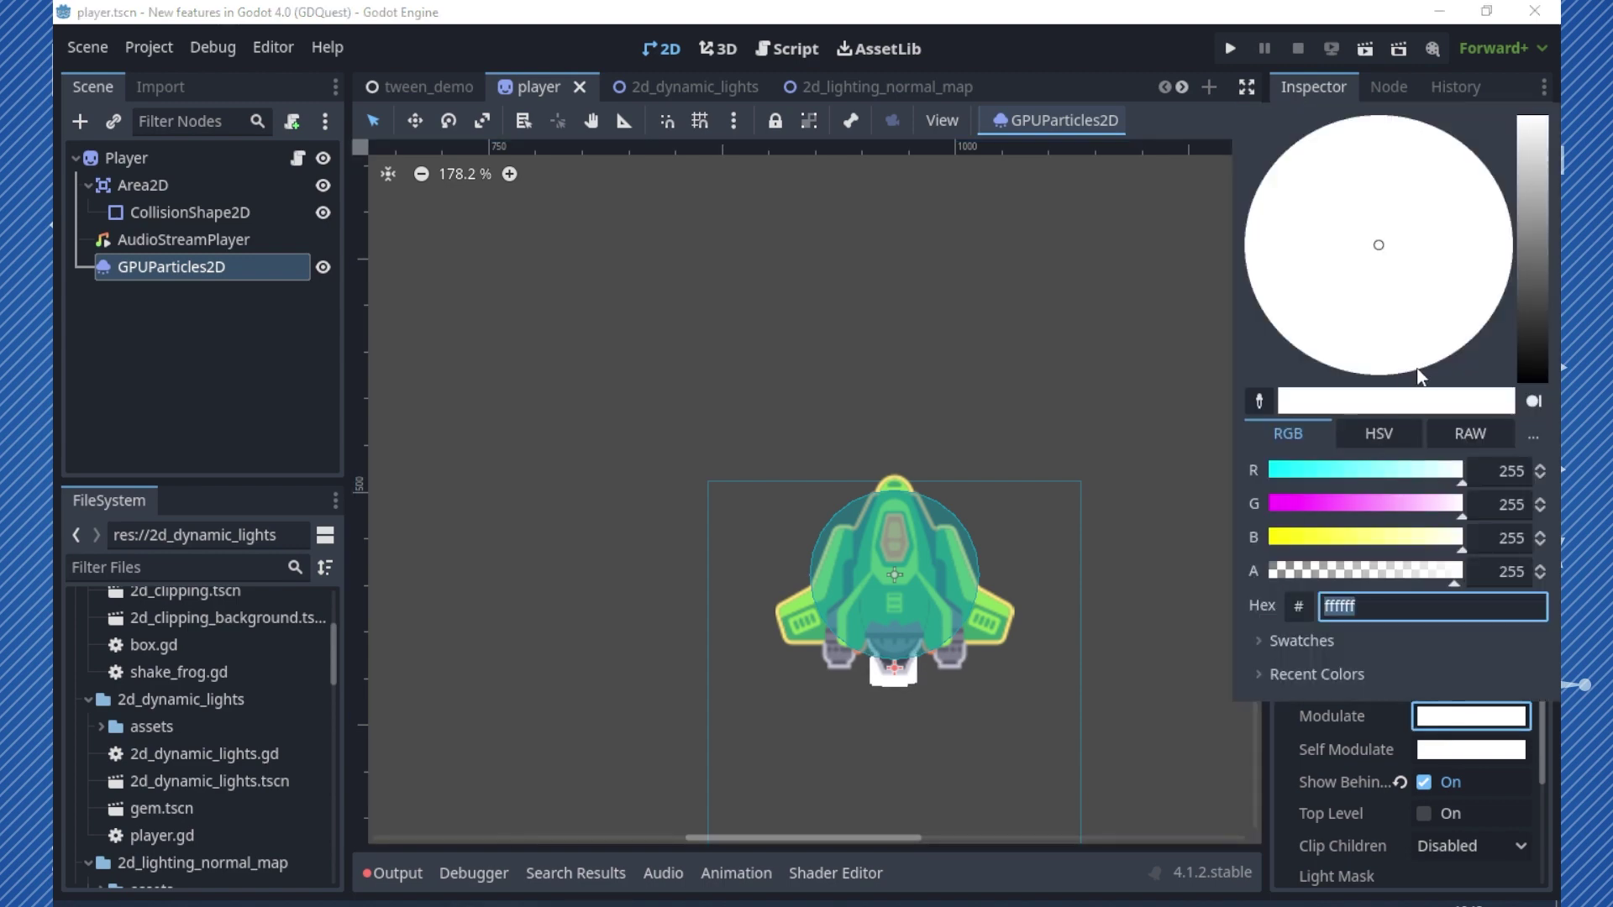
left_click_drag(1415, 504, 1398, 510)
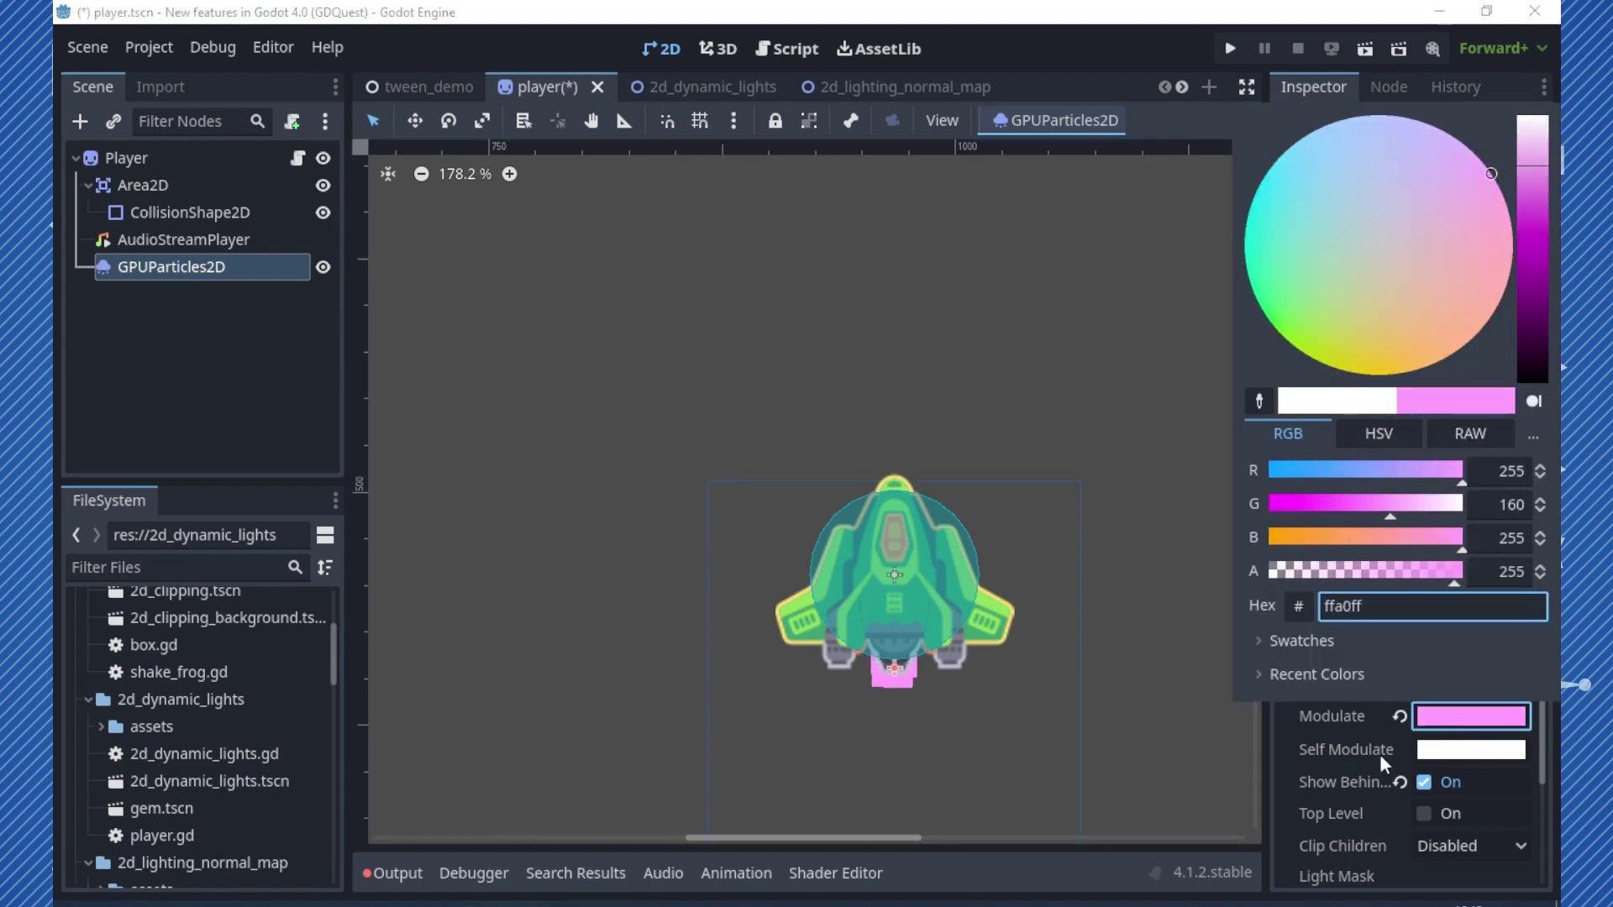
left_click(1399, 716)
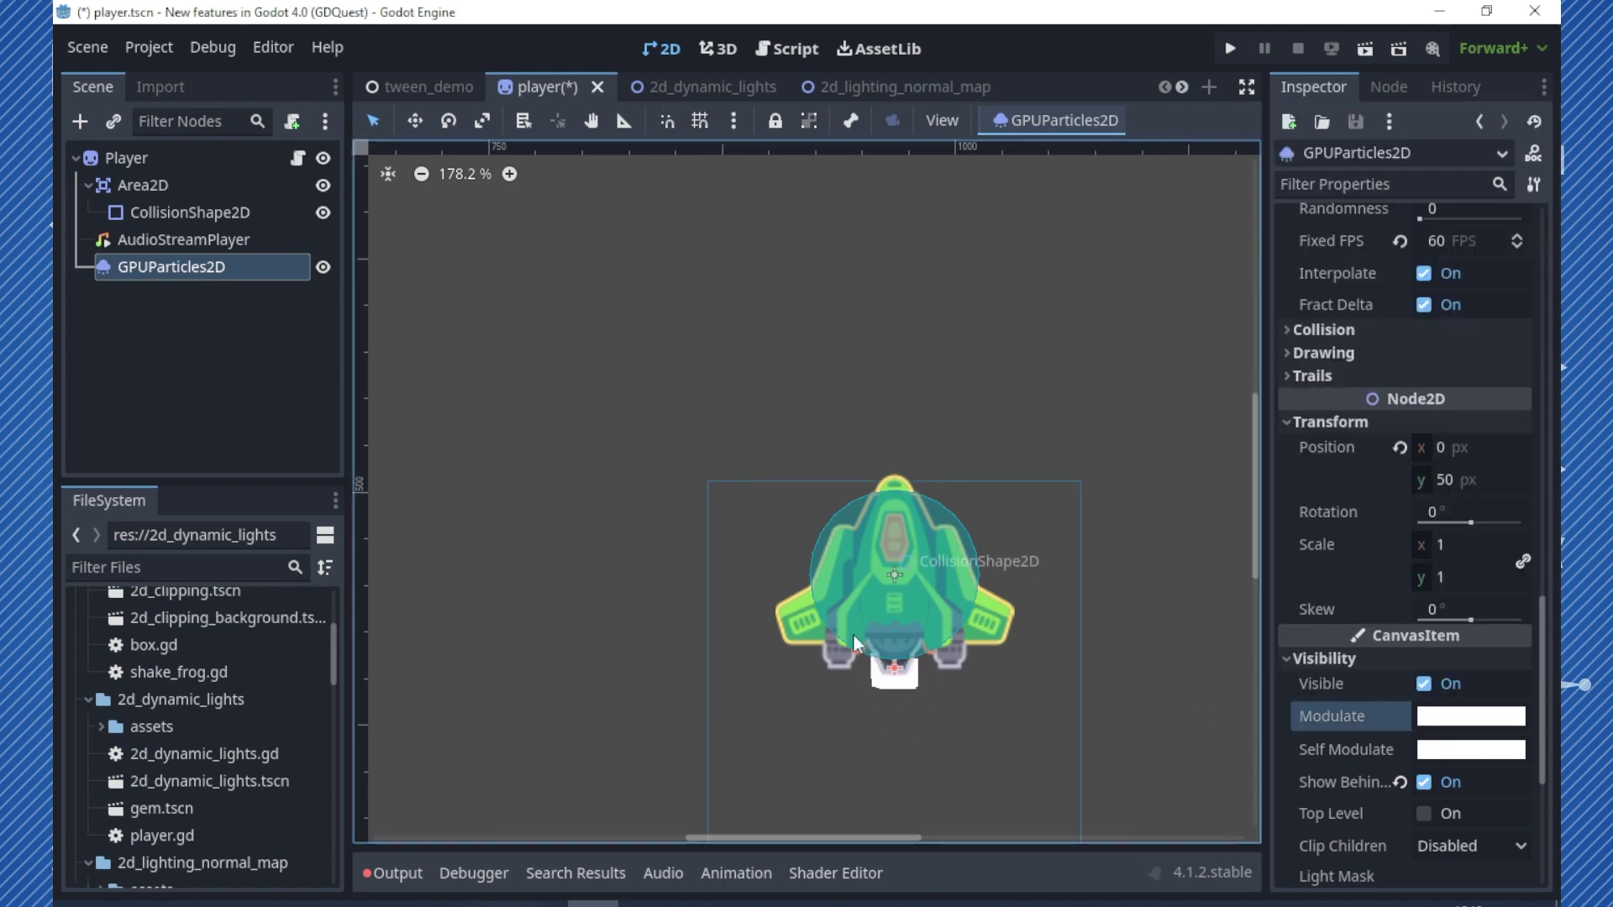
left_click(794, 48)
Switch player.gd to distraction-free mode and scroll up through move_to_mouse
scroll(846, 614, "down", 1)
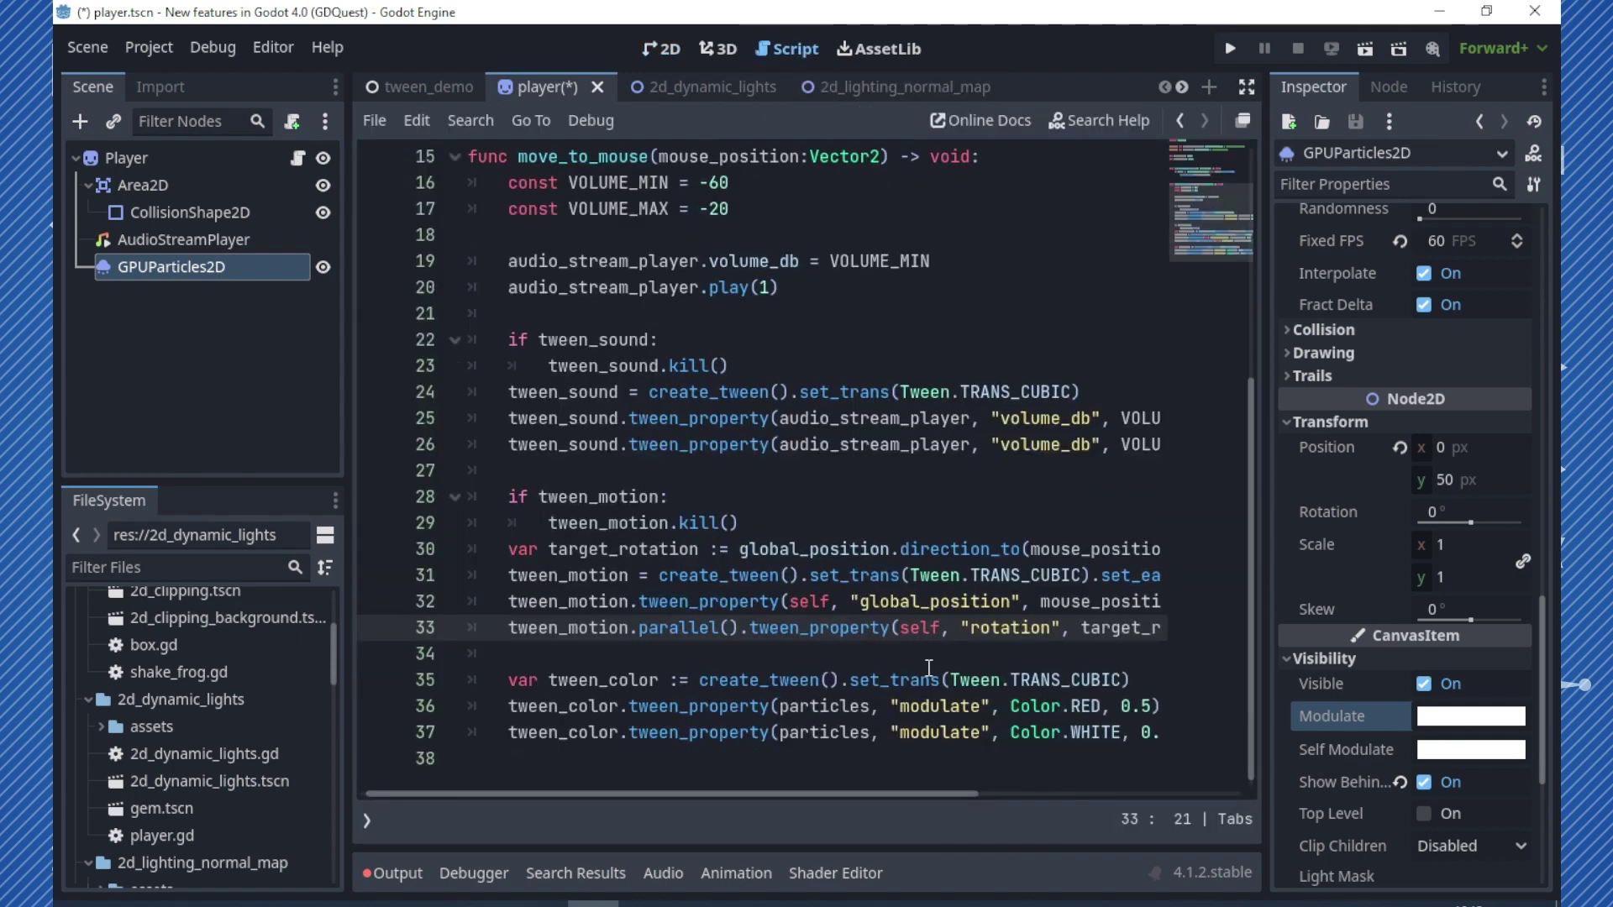
left_click(1245, 86)
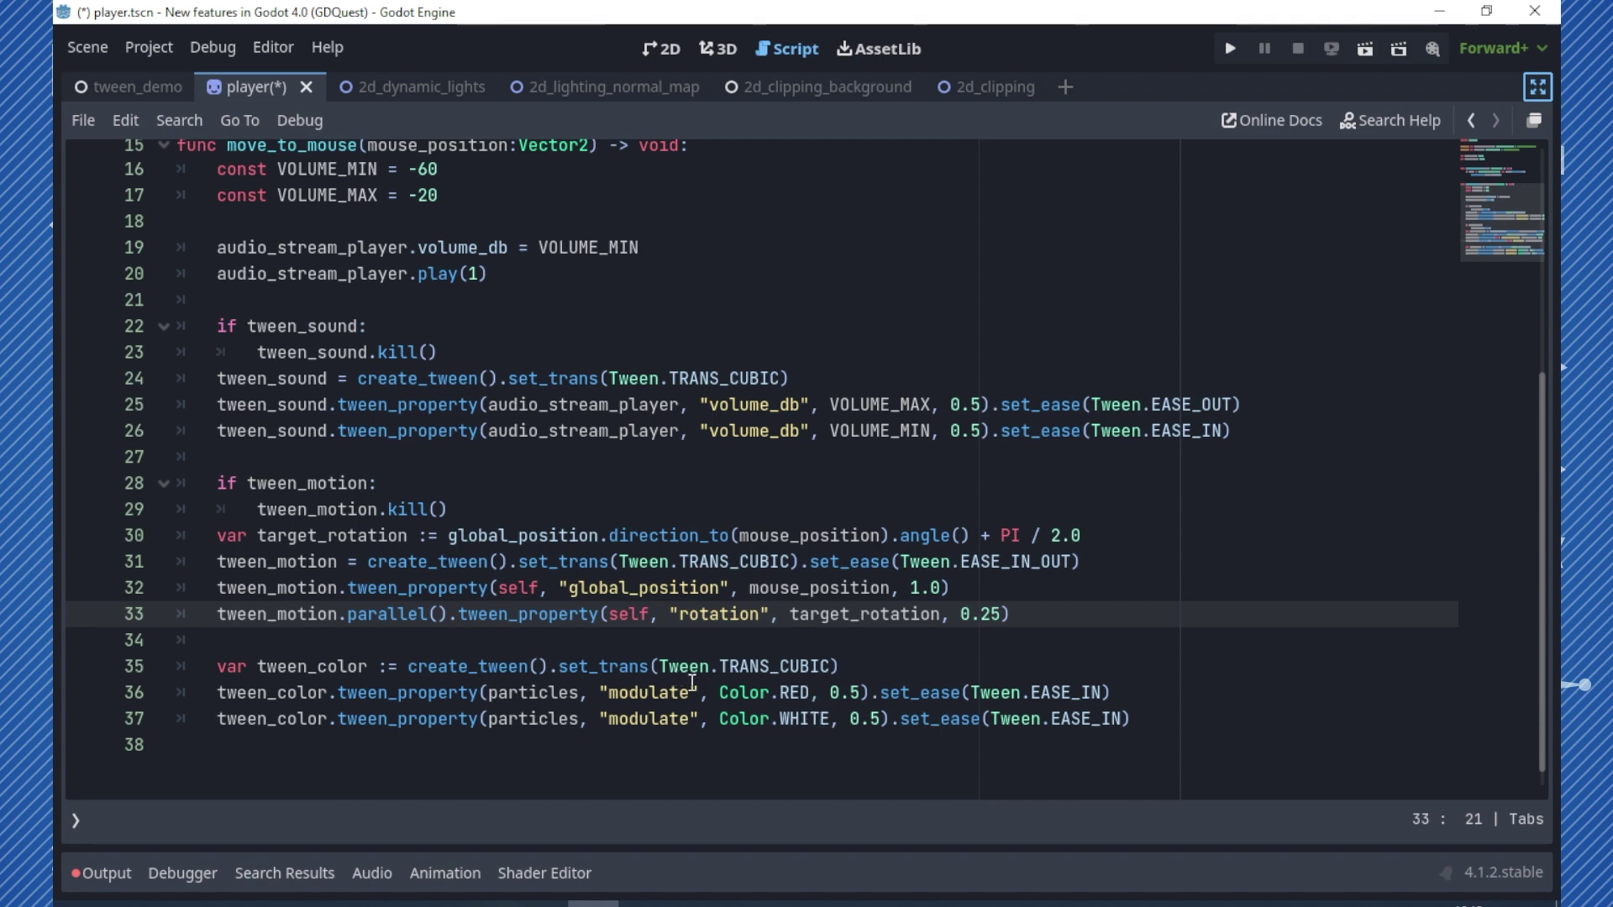
scroll(546, 608, "up", 2)
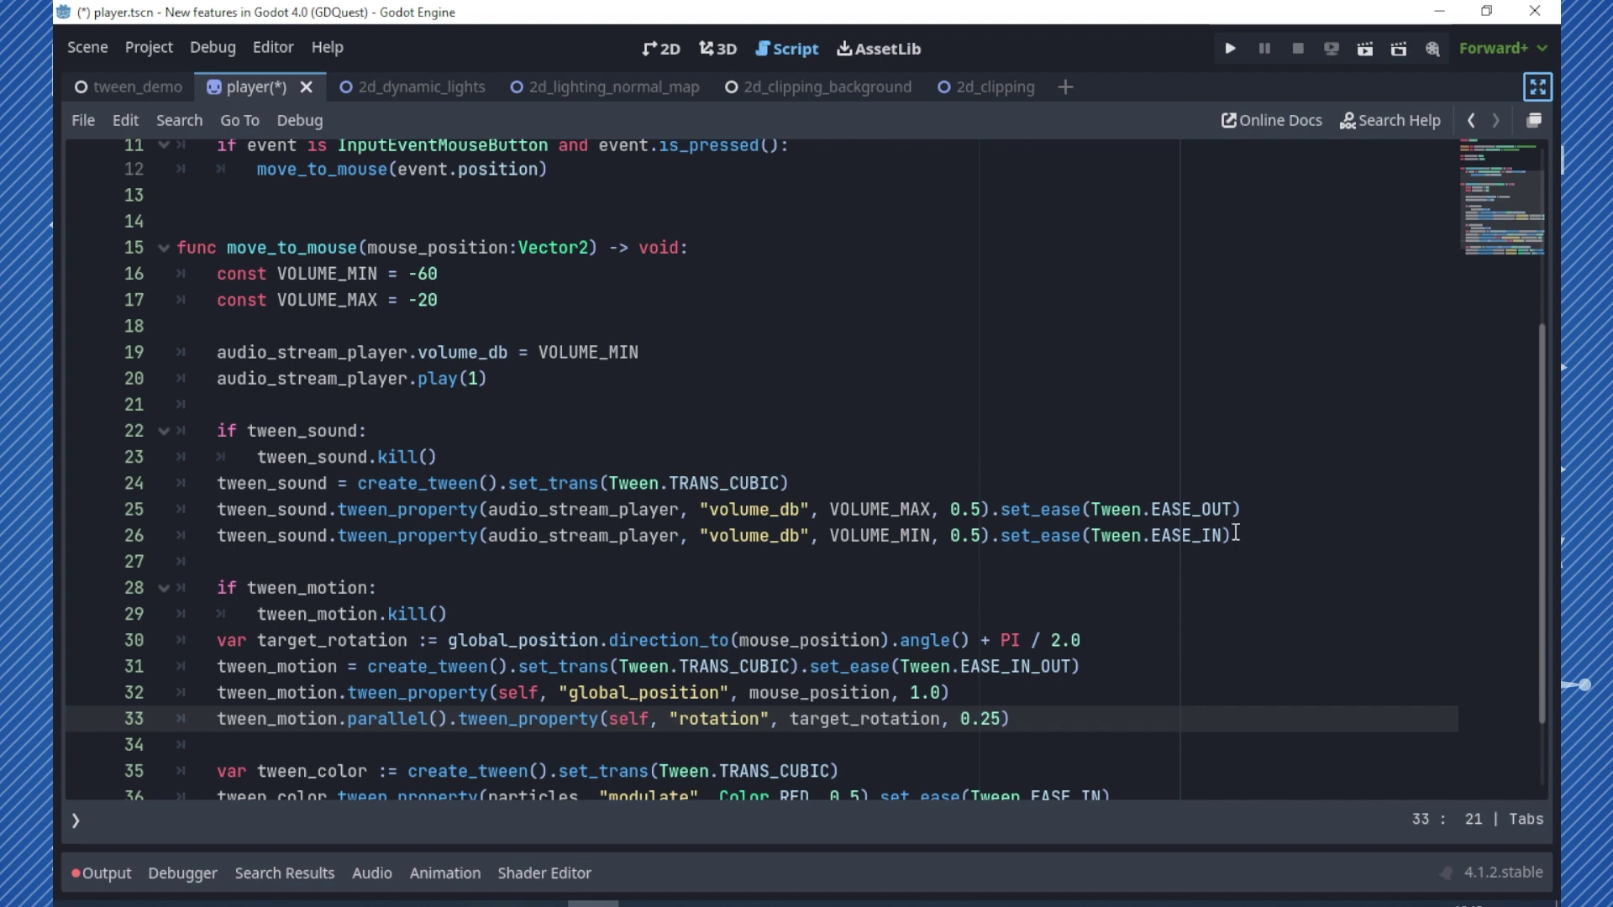
scroll(751, 554, "up", 1)
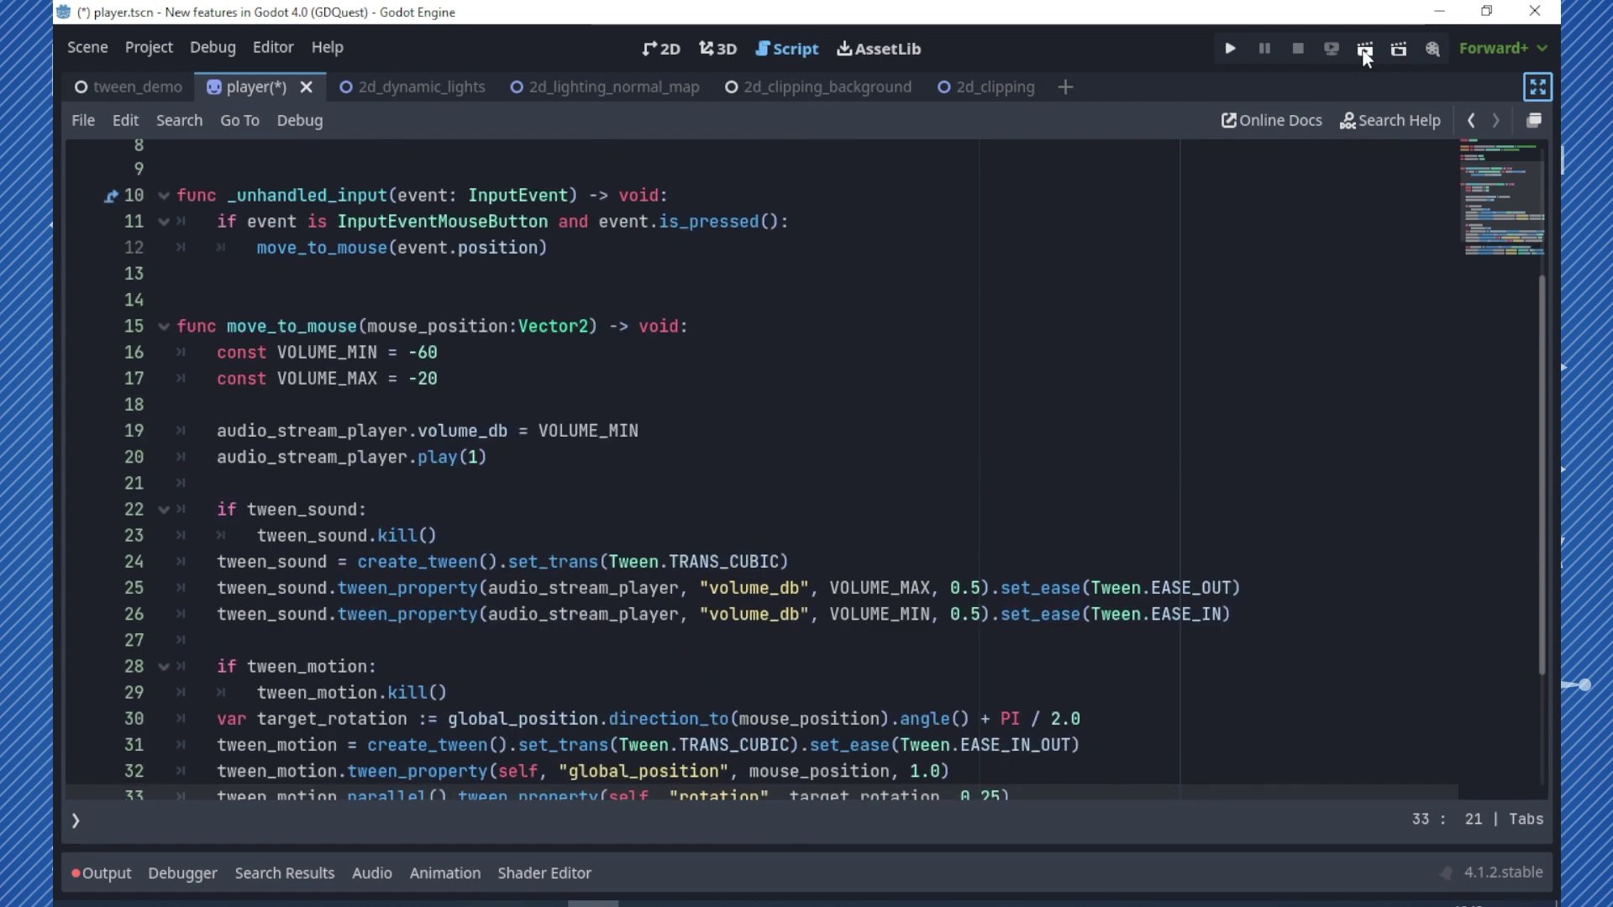
Run tween_demo, send the ship upper left then lower right, and stop with F8
left_click(126, 87)
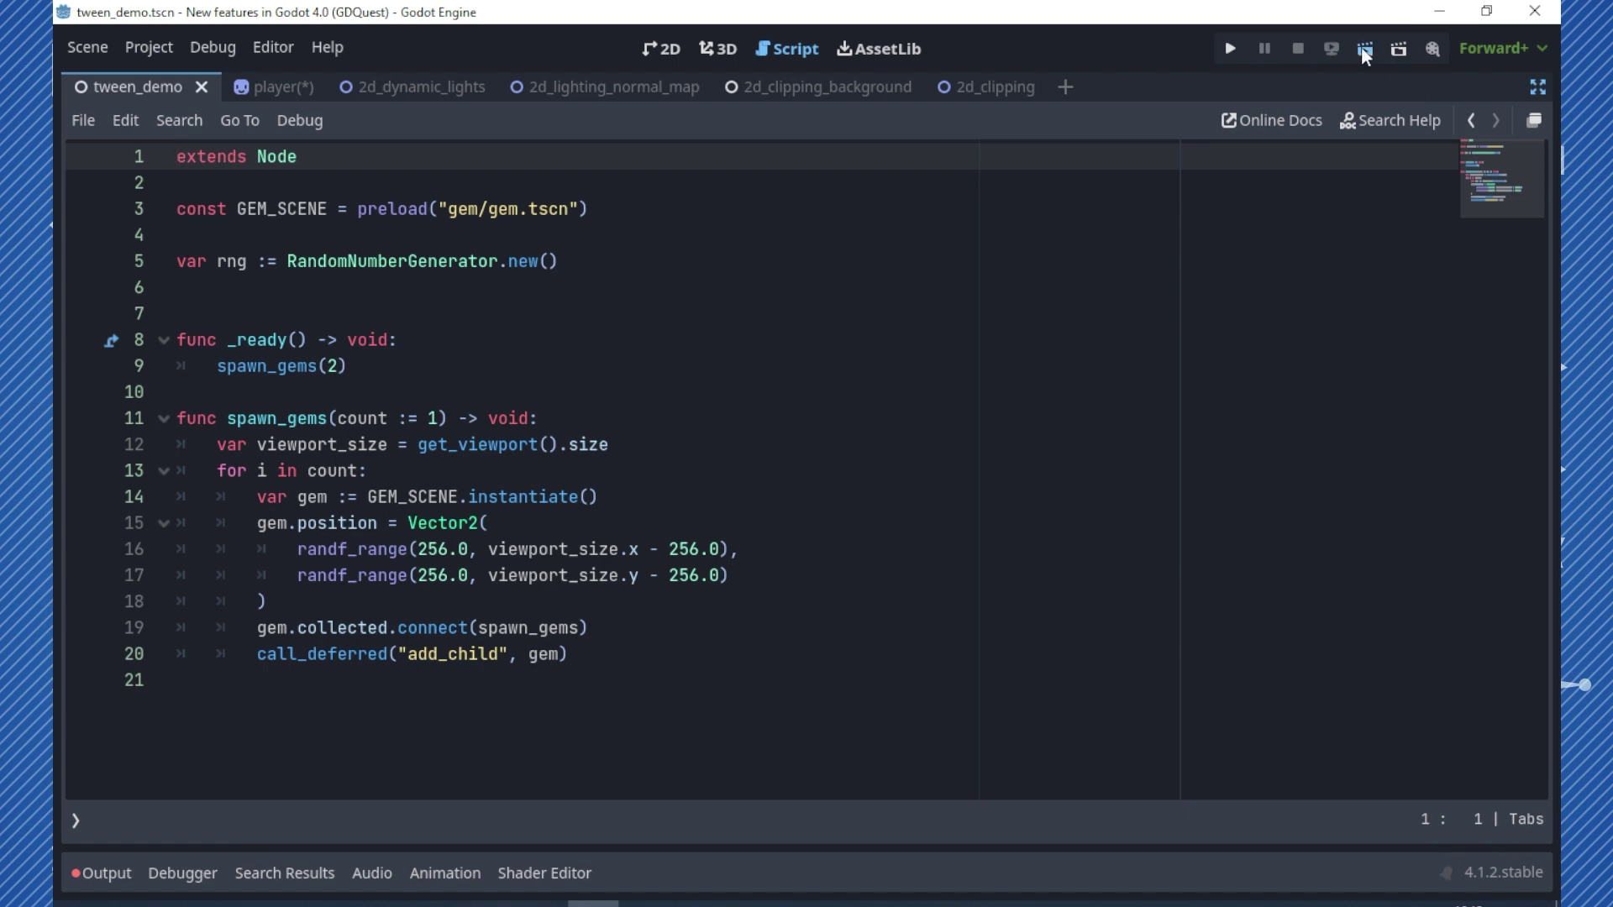
left_click(1361, 51)
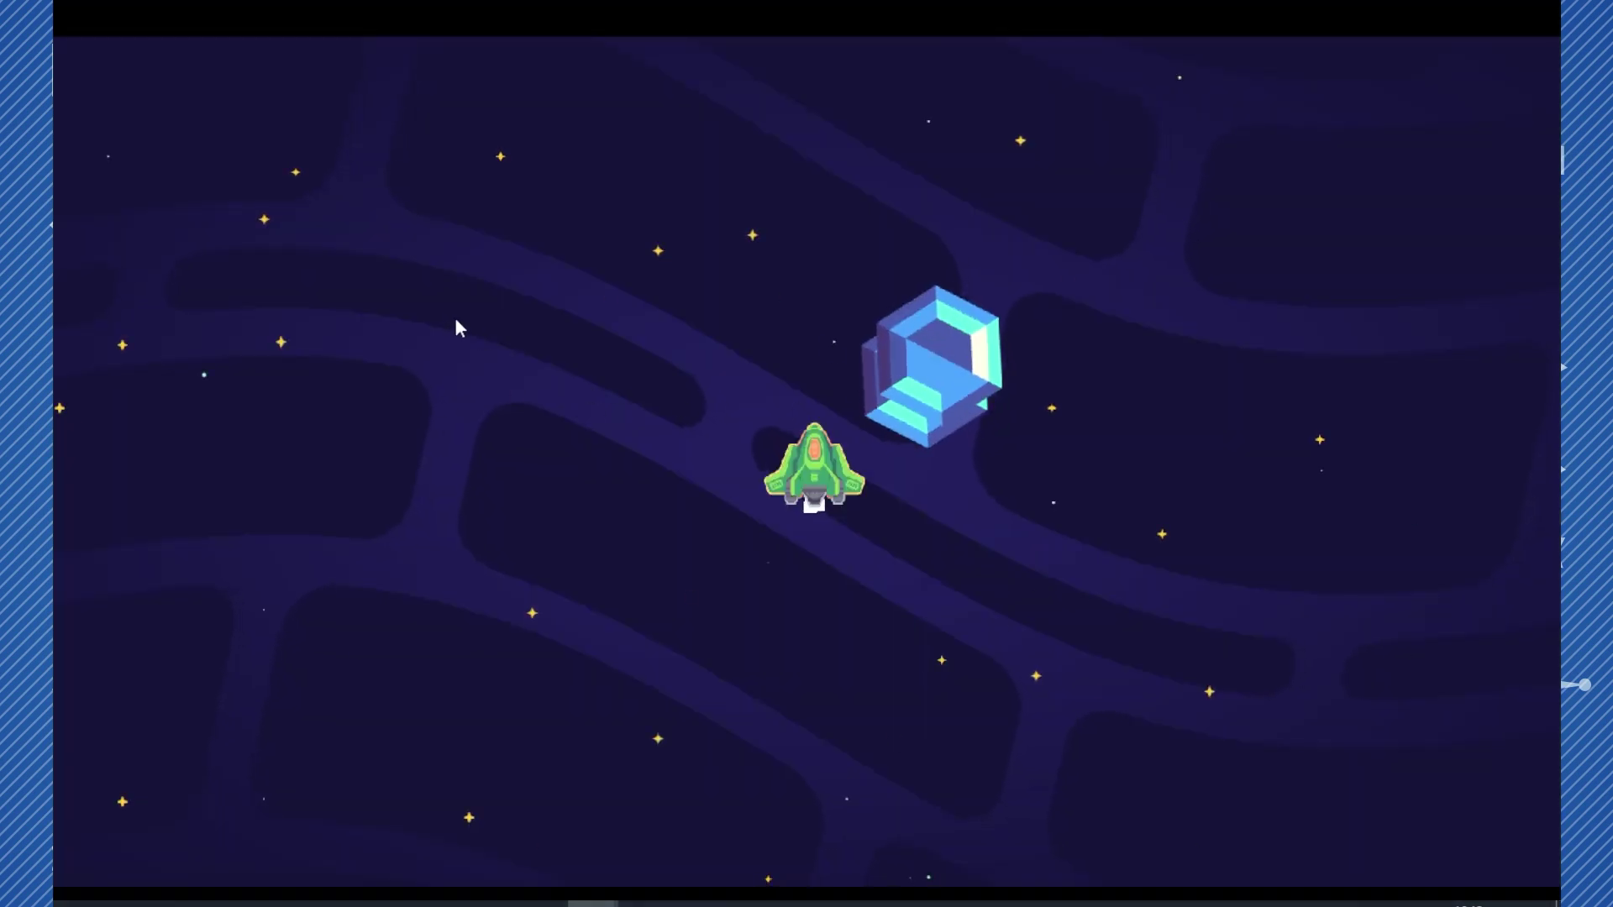
left_click(445, 306)
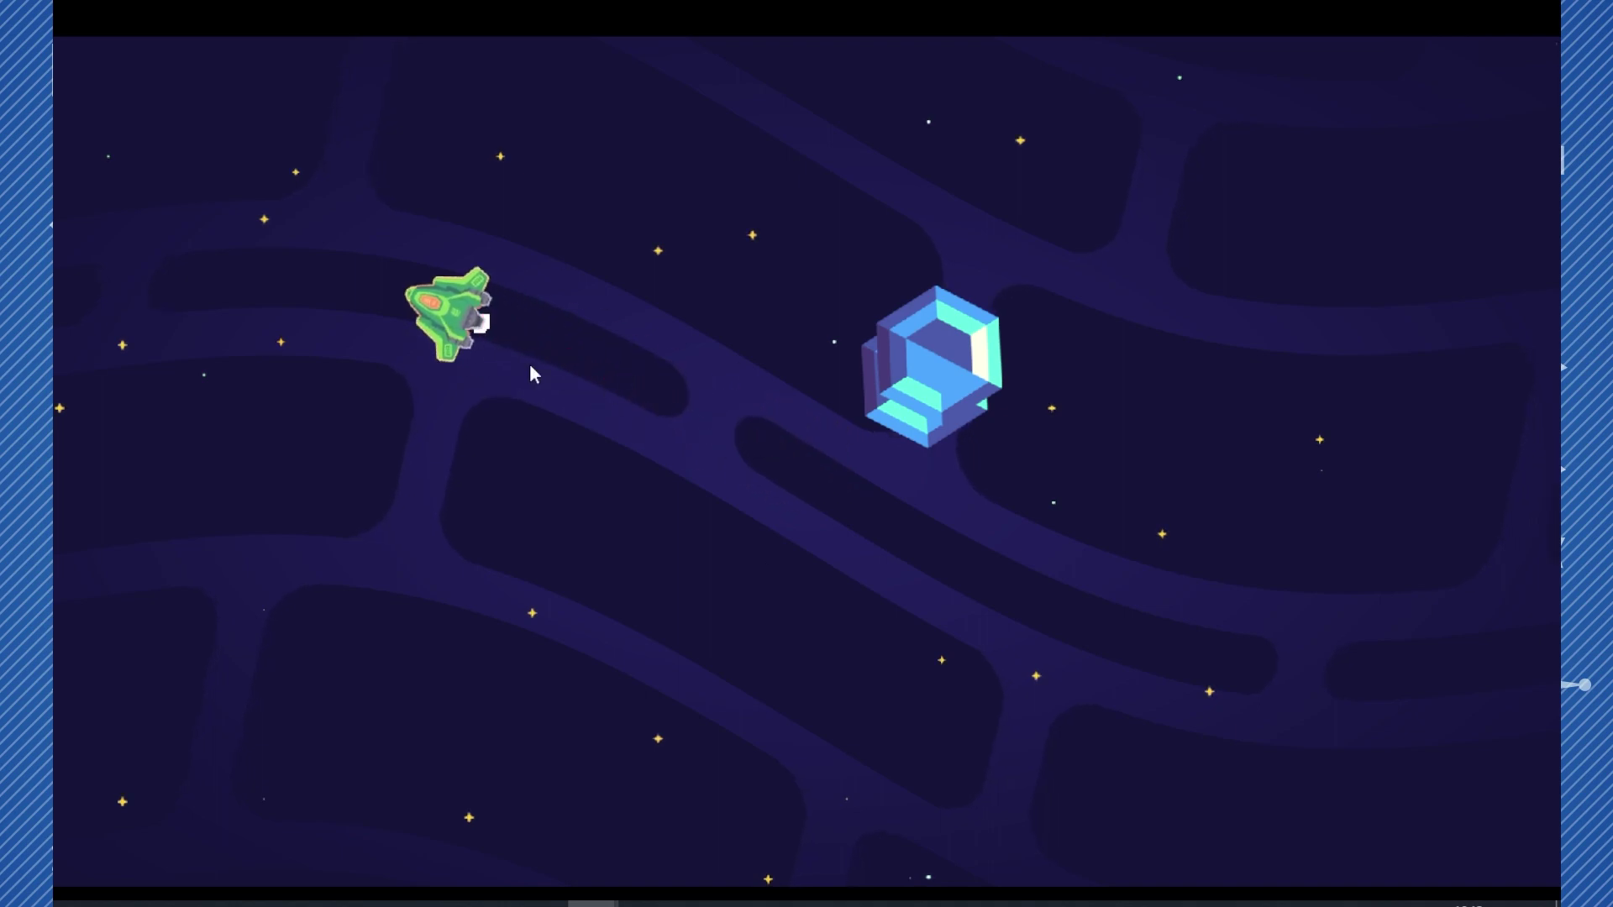
left_click(798, 578)
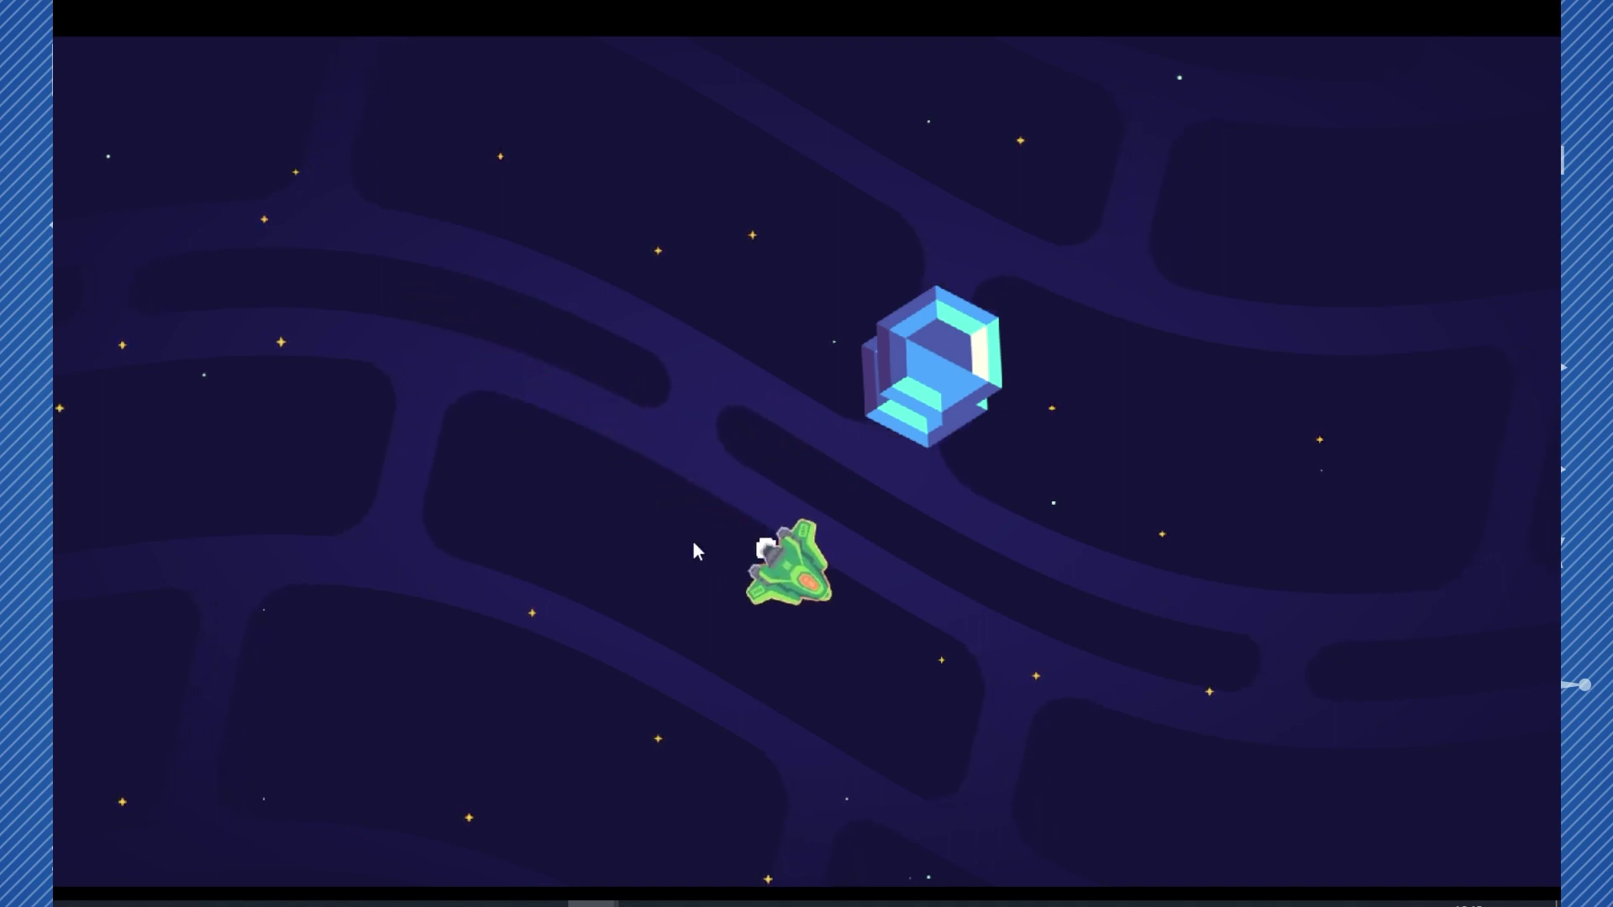
key("F8")
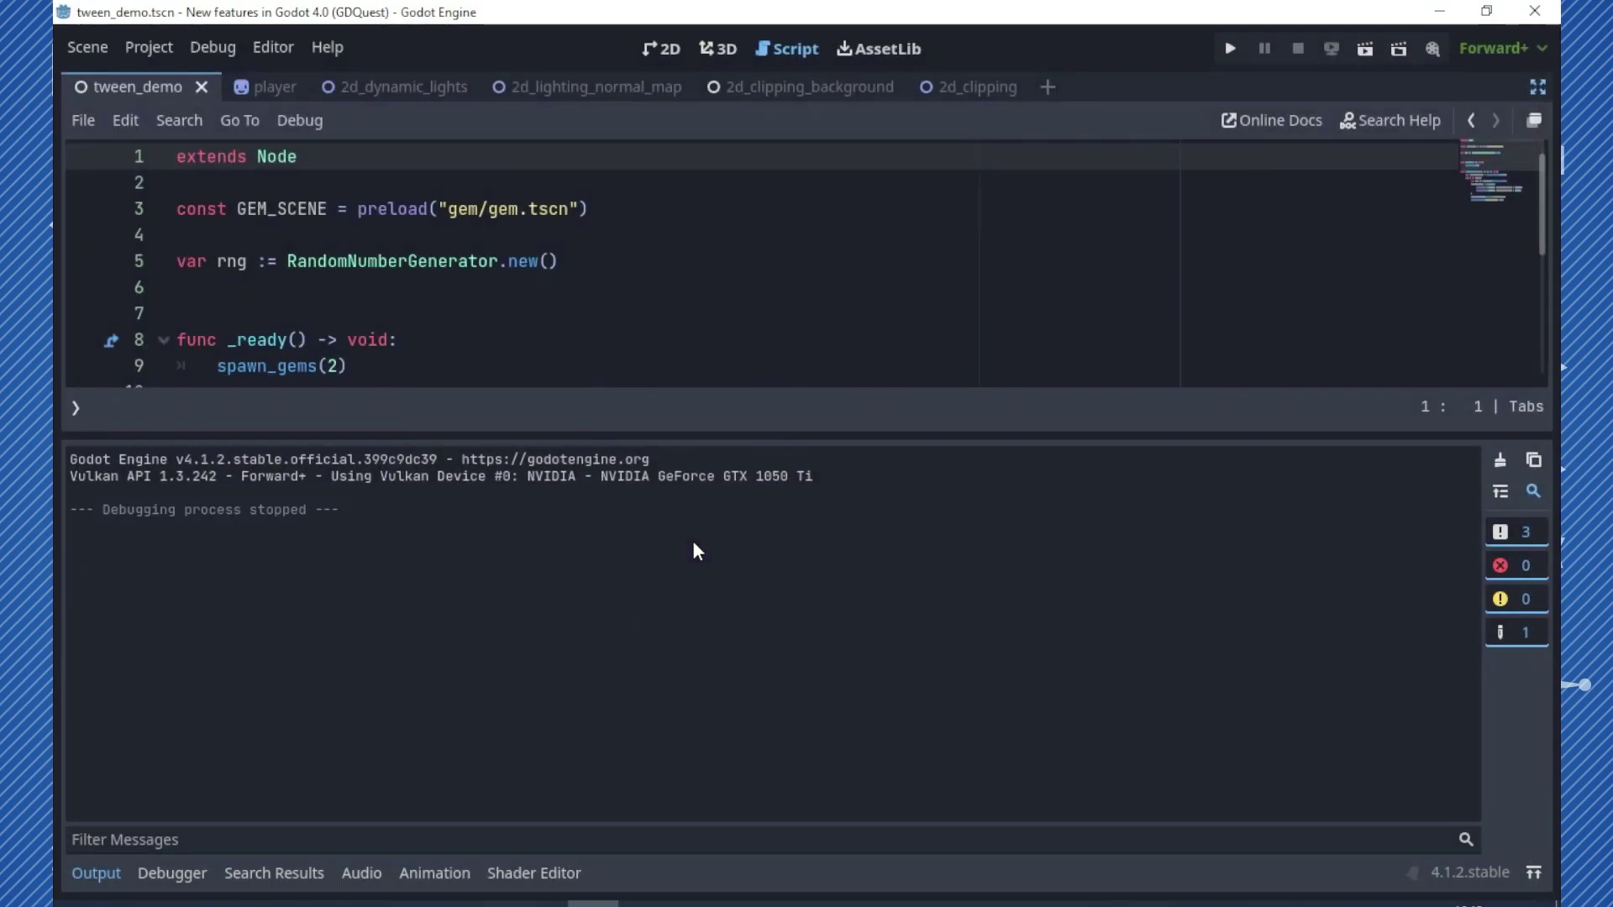
Collapse the Output panel and turn off distraction-free mode around the tween_demo script
left_click(114, 870)
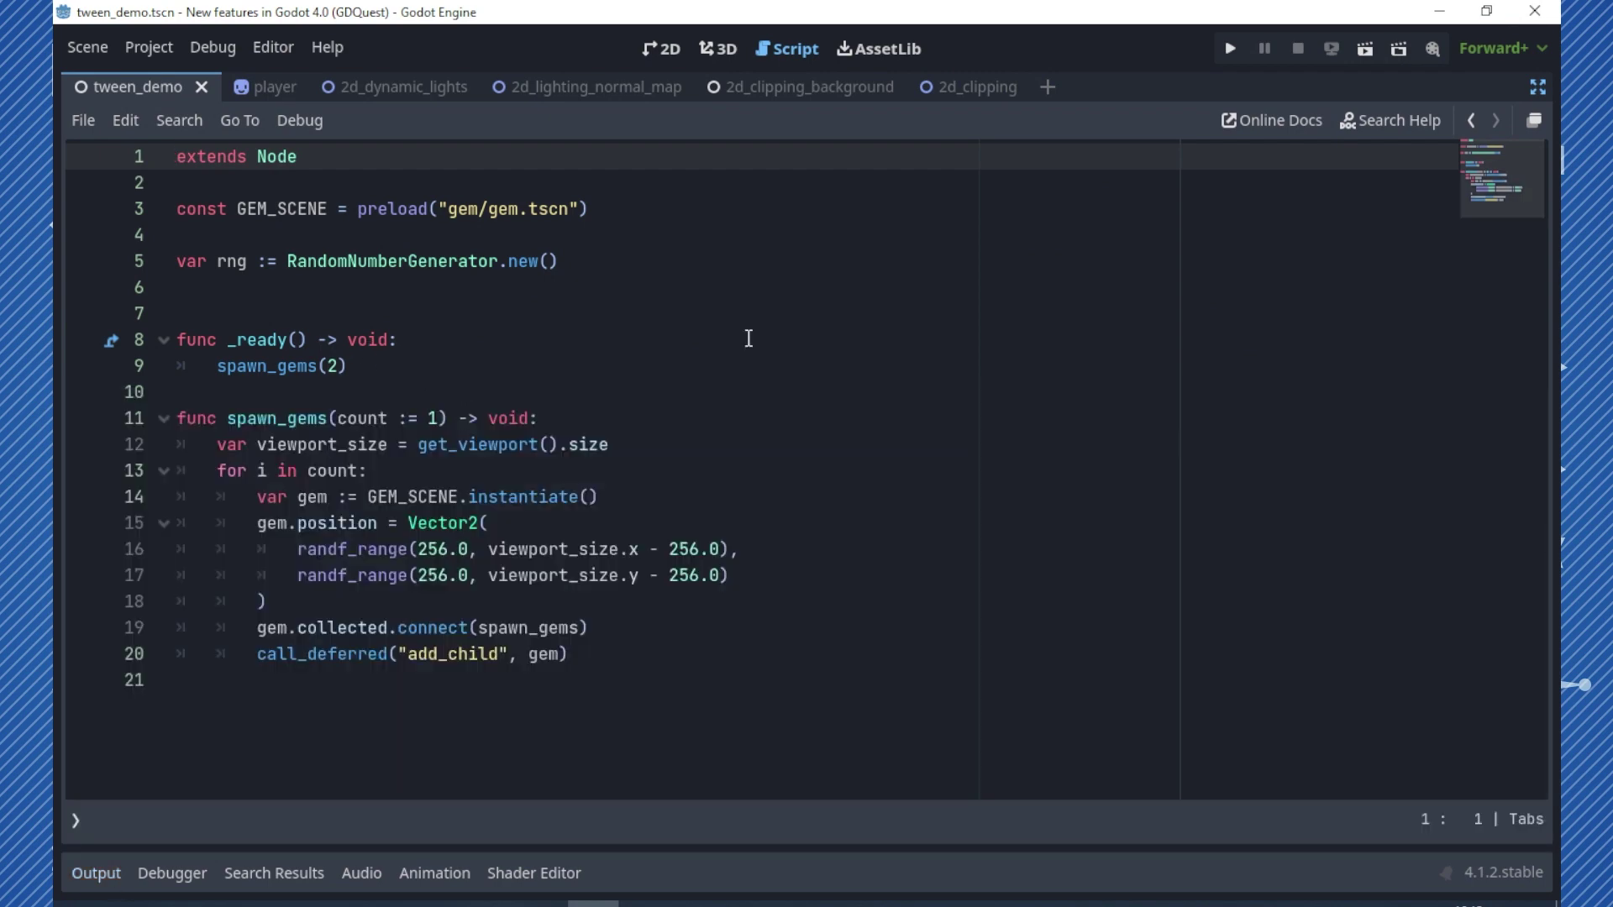
left_click(1537, 86)
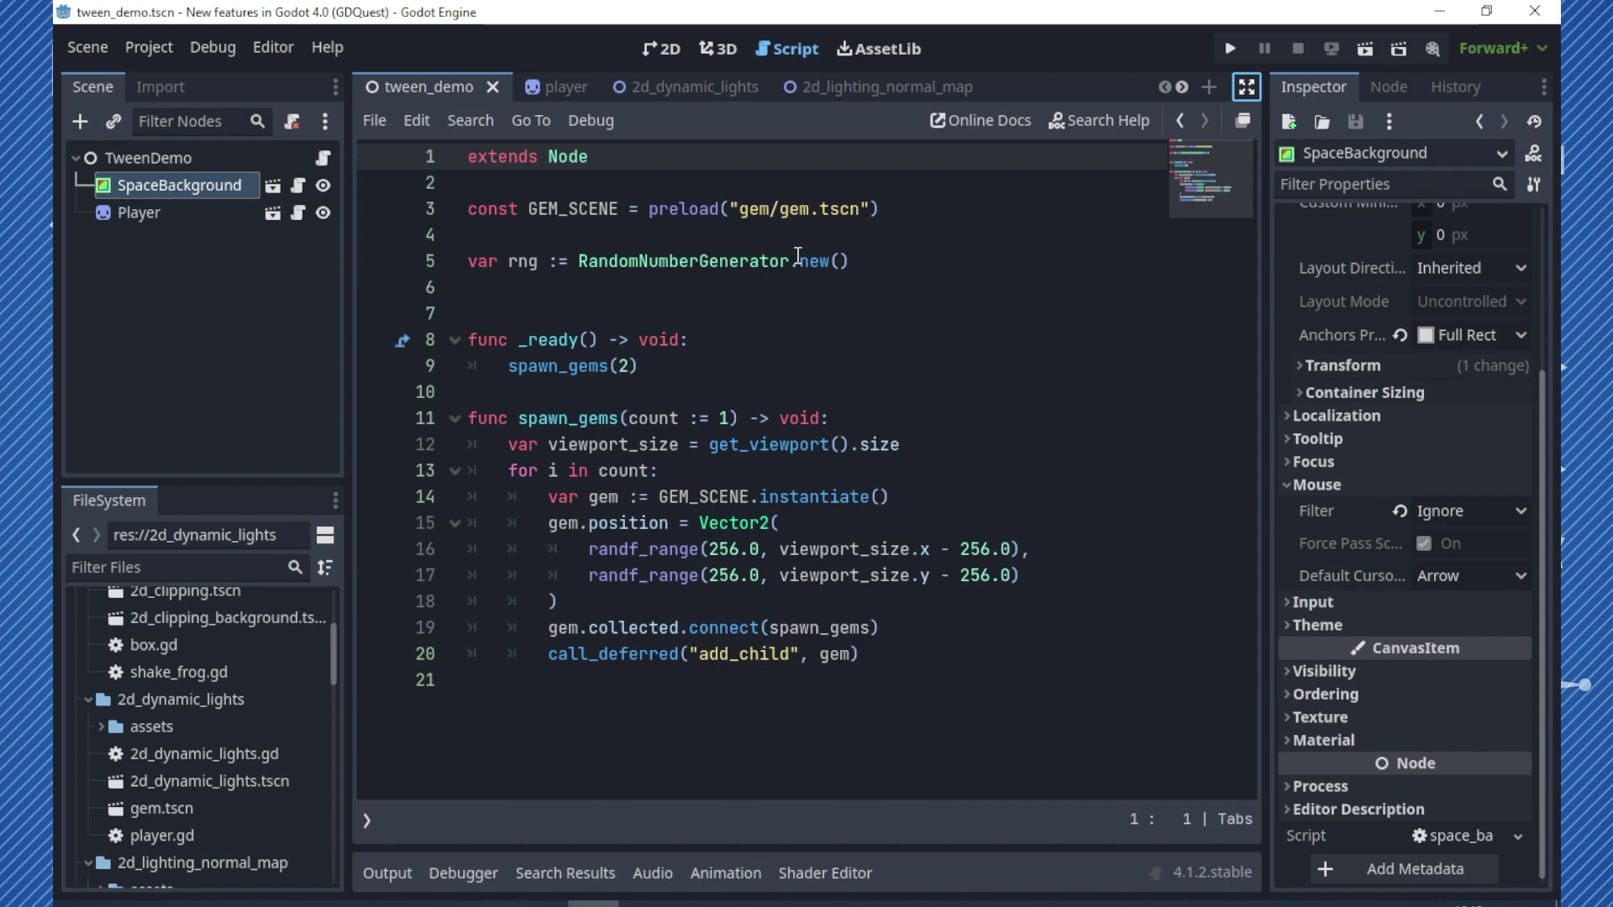
Collapse the 2d_clipping, 2d_dynamic_lights and 2d_lighting_normal_map folders and open the gem scene from tweens
scroll(186, 746, "up", 5)
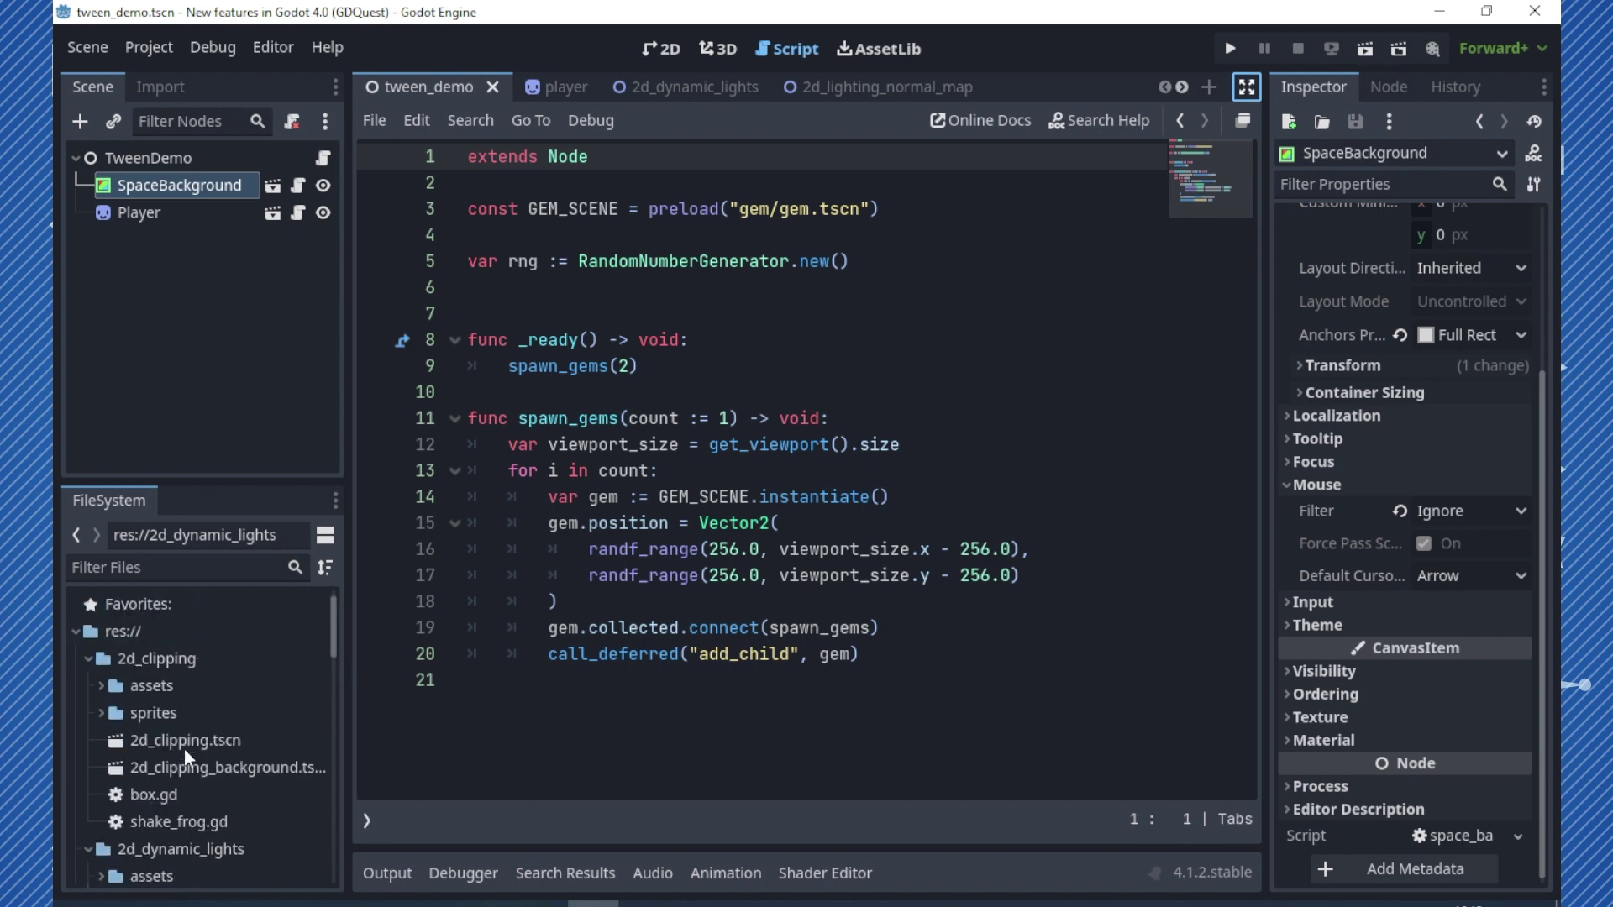
left_click(89, 661)
left_click(89, 680)
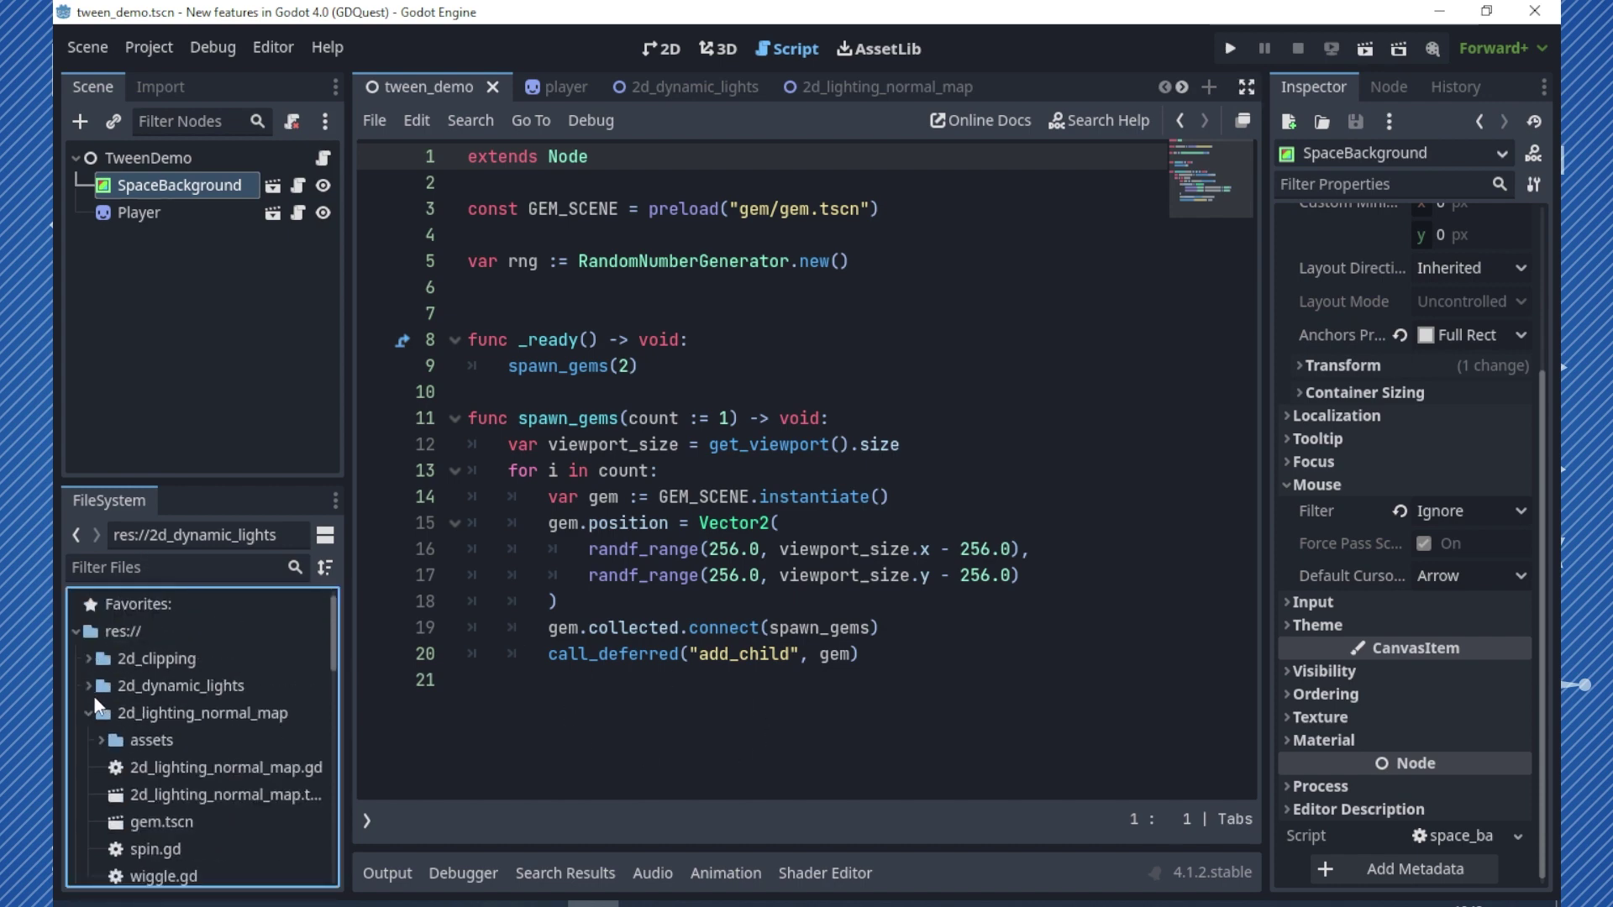
left_click(86, 710)
scroll(144, 815, "down", 5)
scroll(144, 818, "down", 5)
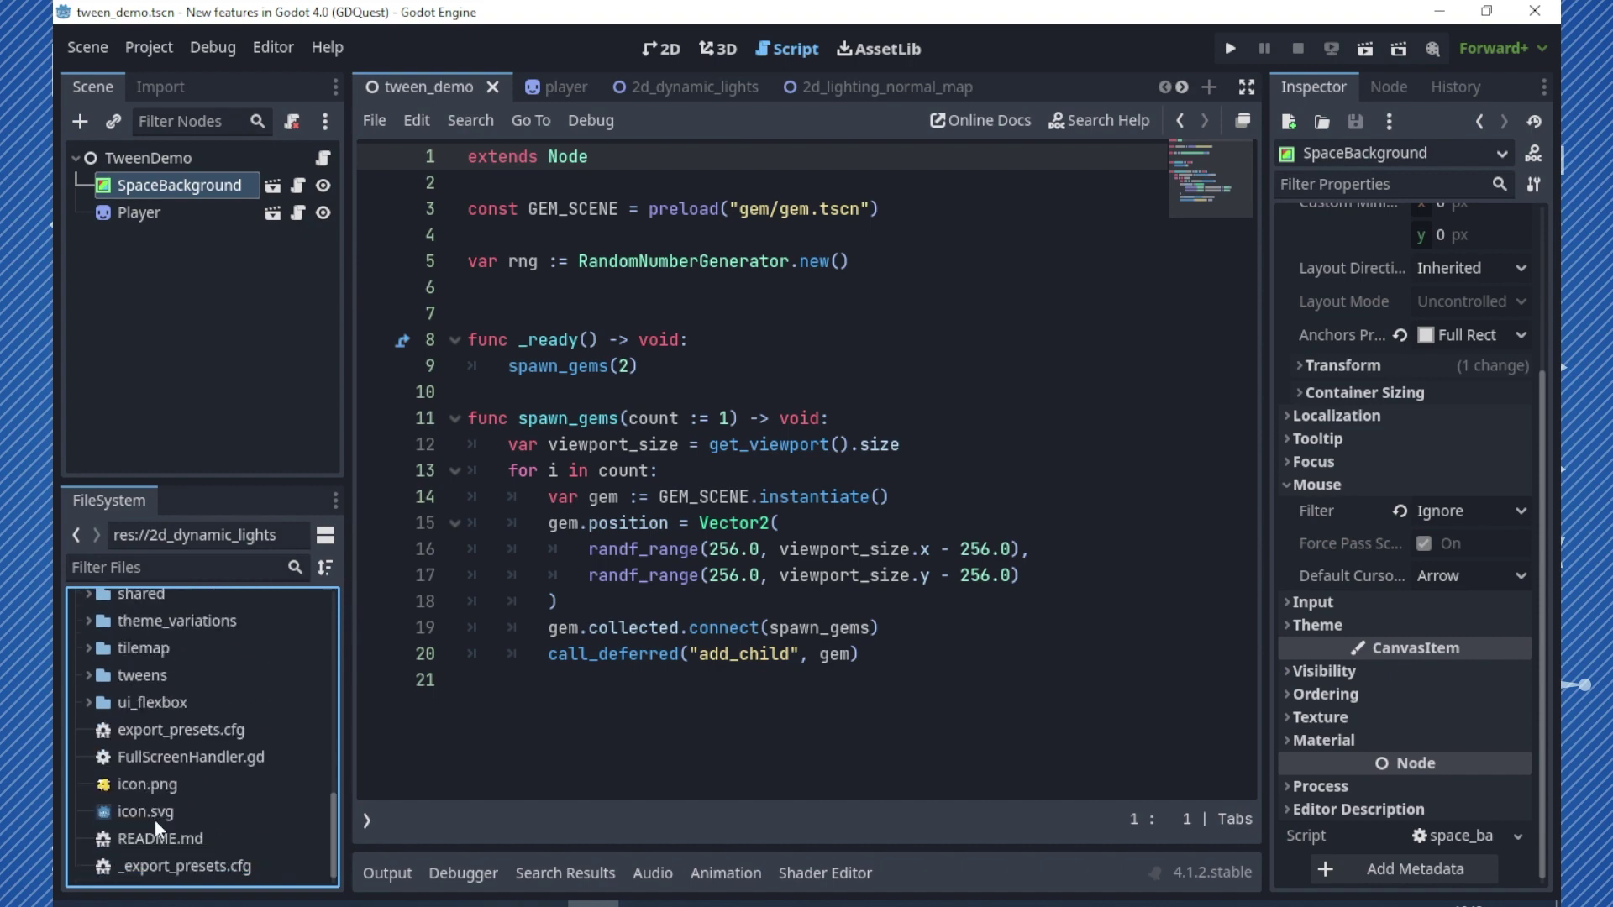
left_click(89, 677)
scroll(137, 744, "down", 1)
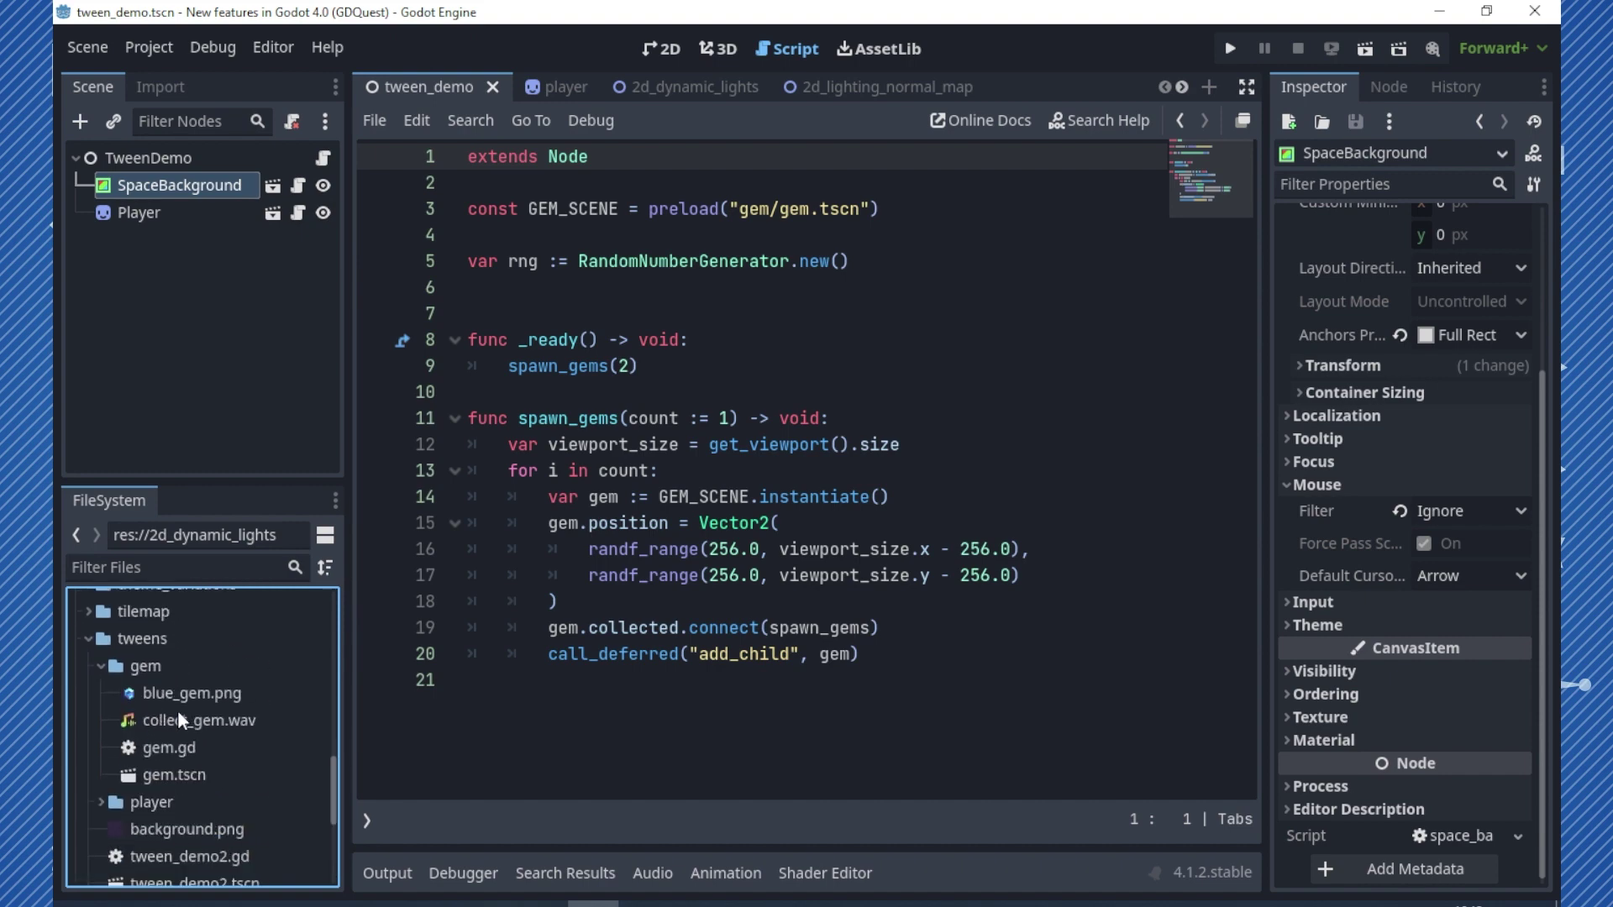
double_click(174, 773)
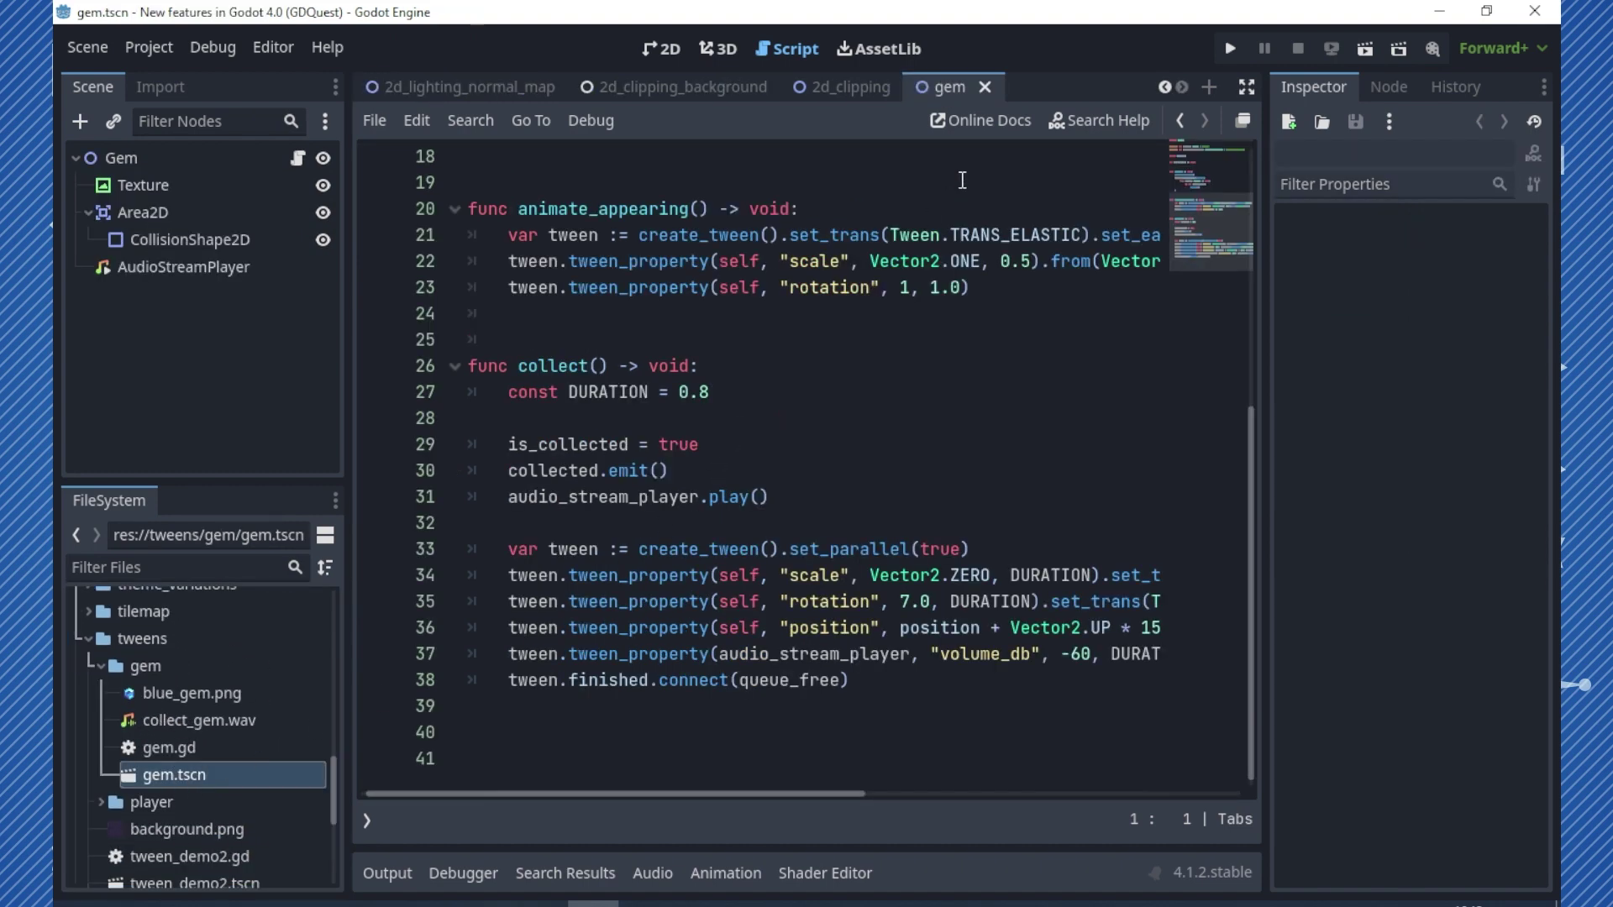
View the gem scene in 2D and open its gem.gd script
left_click(668, 48)
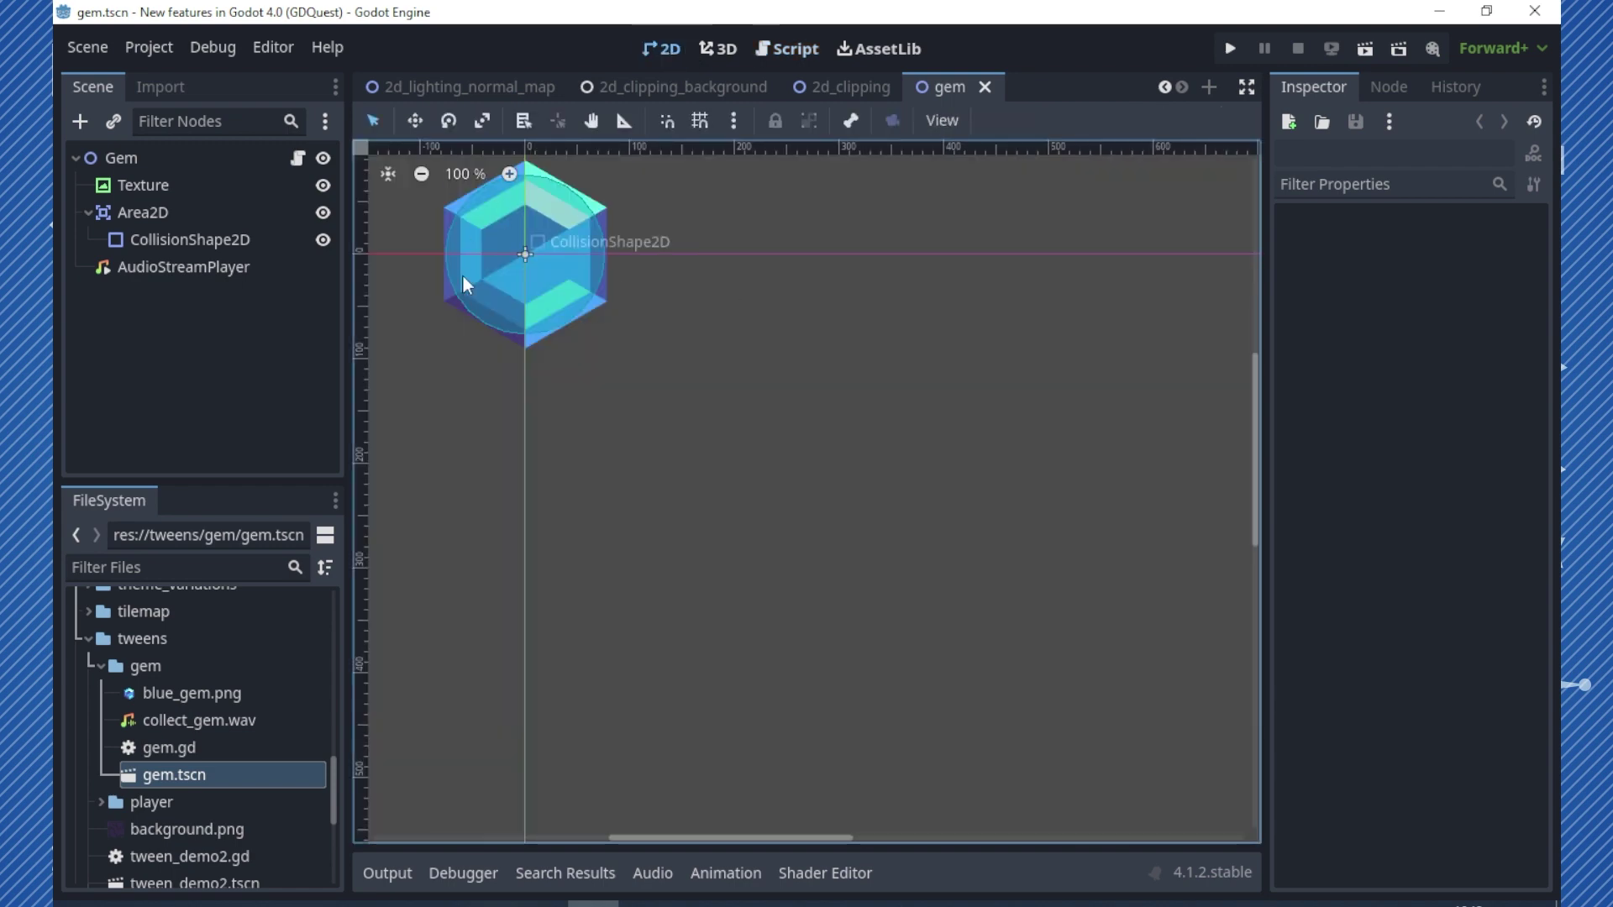
left_click(297, 158)
scroll(689, 321, "up", 3)
scroll(656, 404, "up", 3)
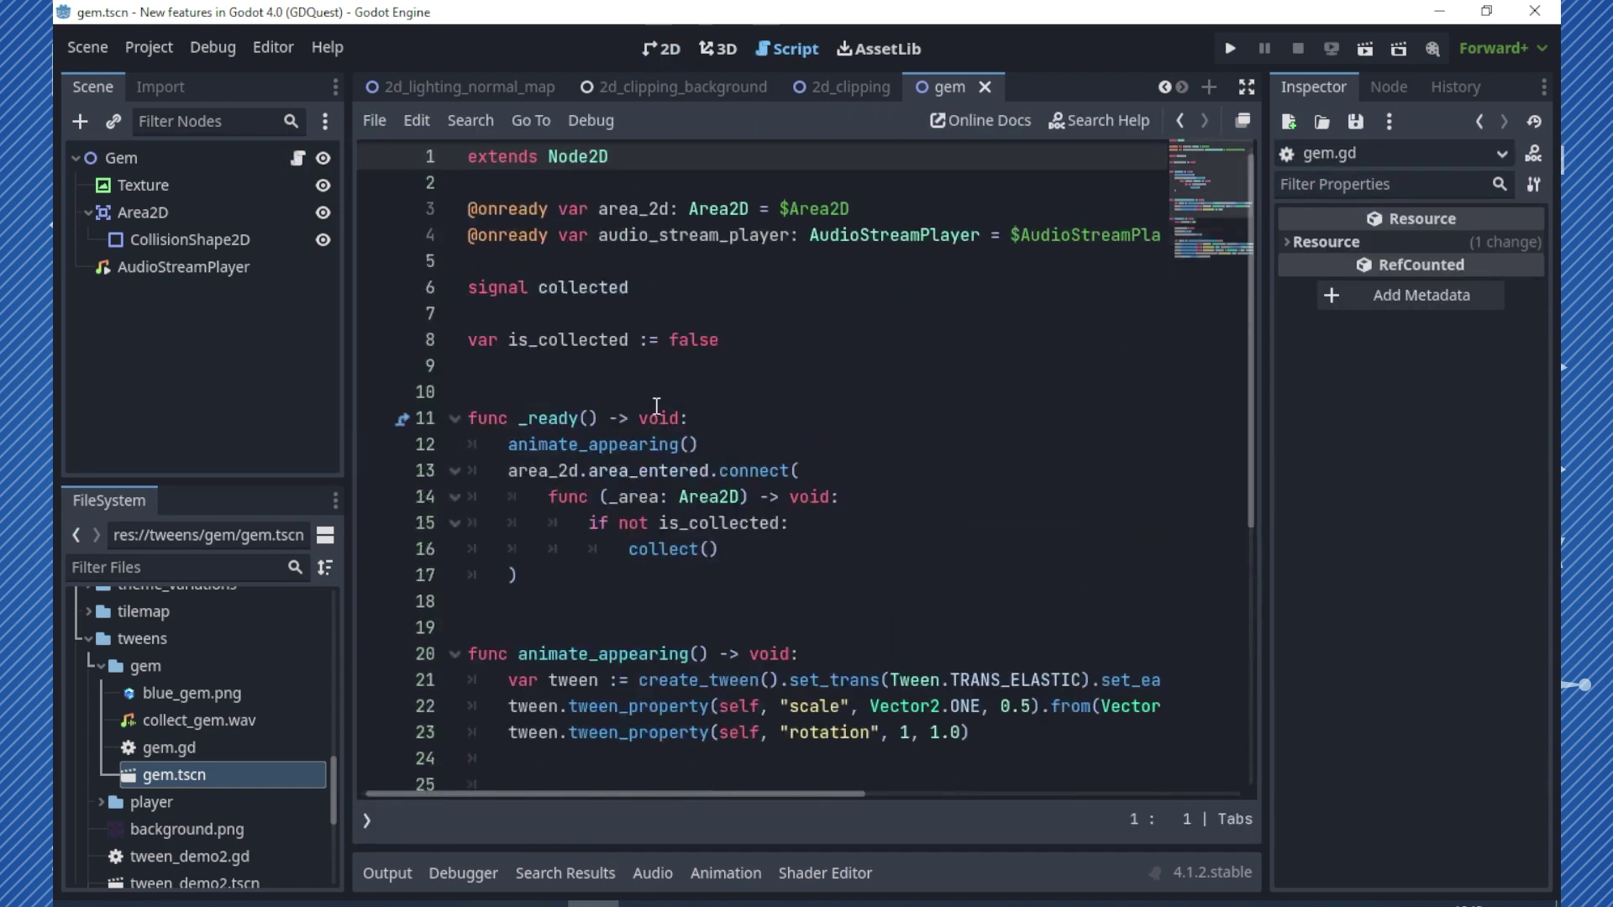
Let gem.gd fill the window and scroll down to its collect function
left_click(1248, 87)
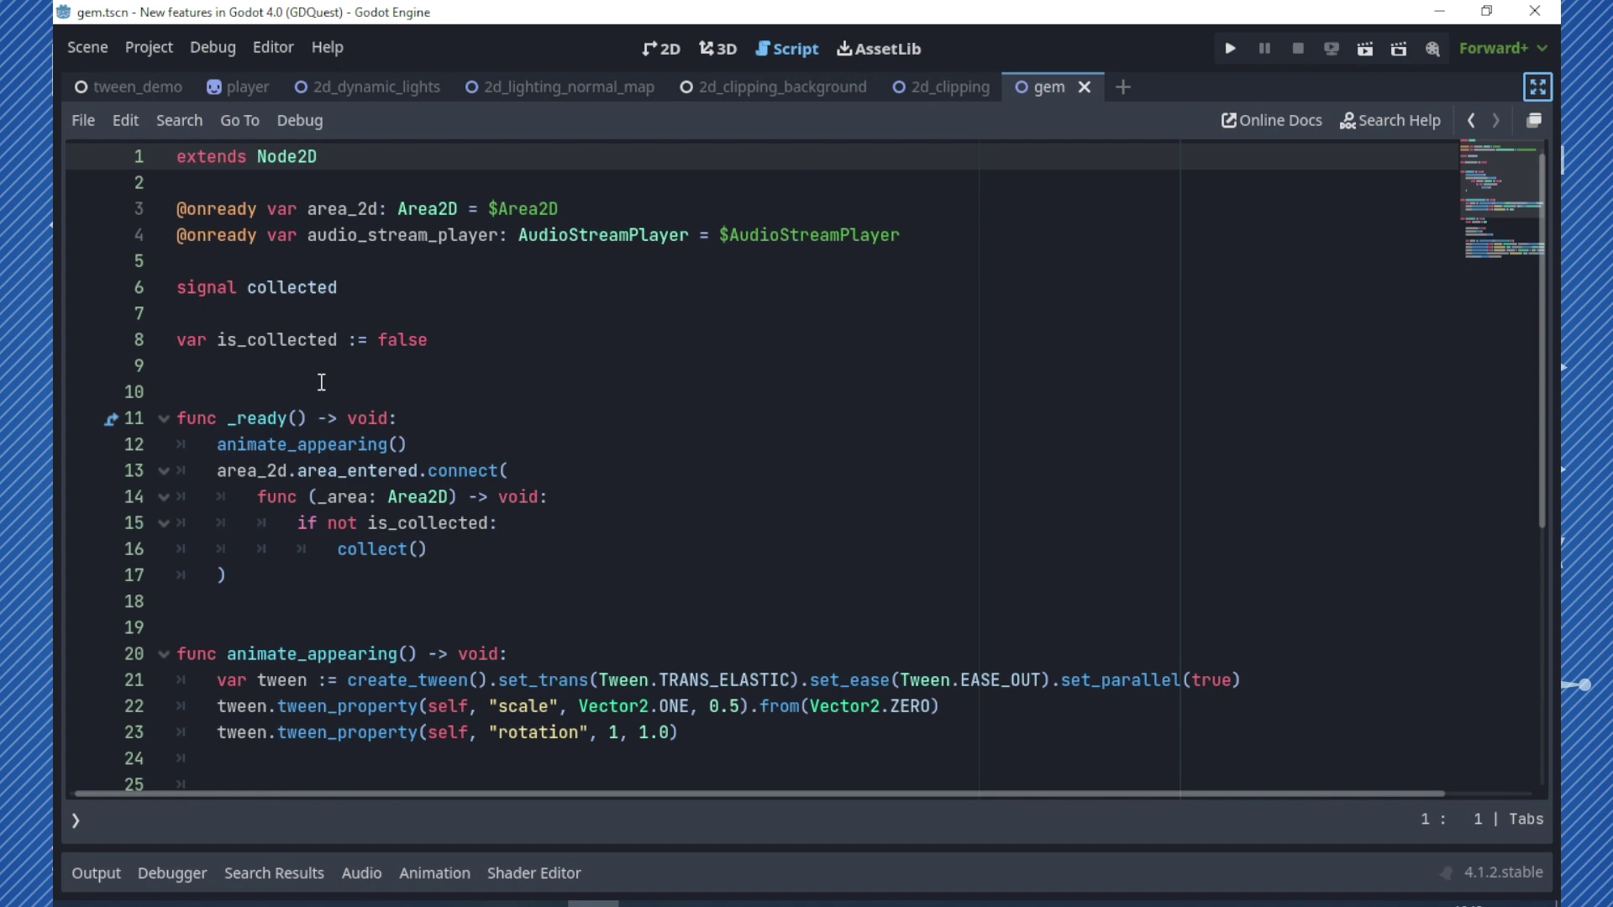
scroll(376, 467, "down", 1)
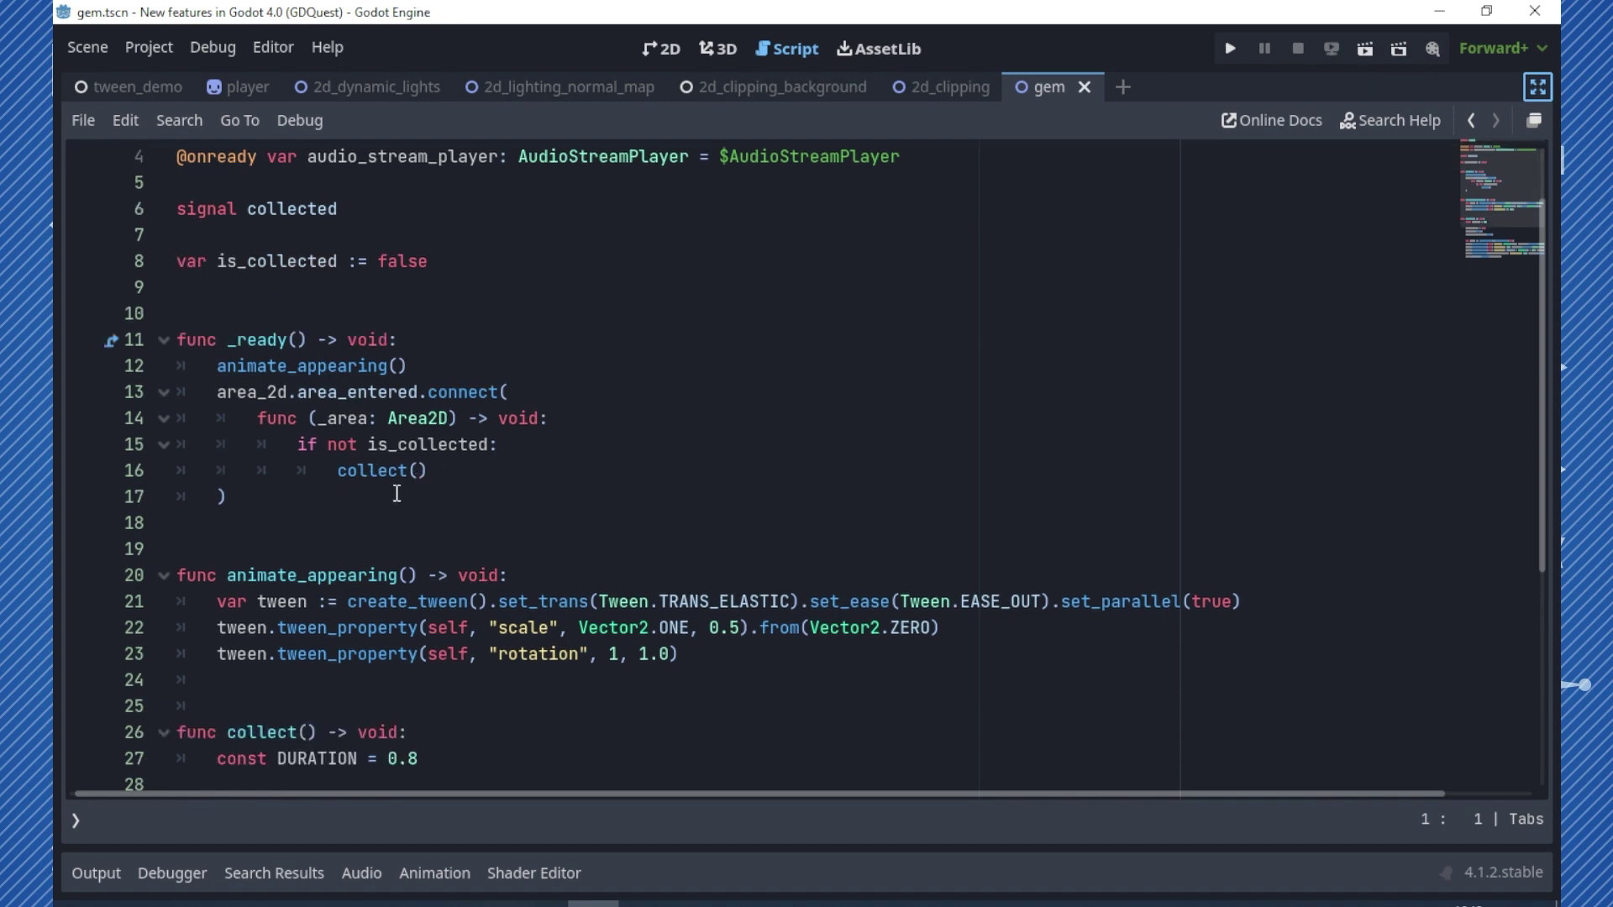
scroll(386, 483, "down", 3)
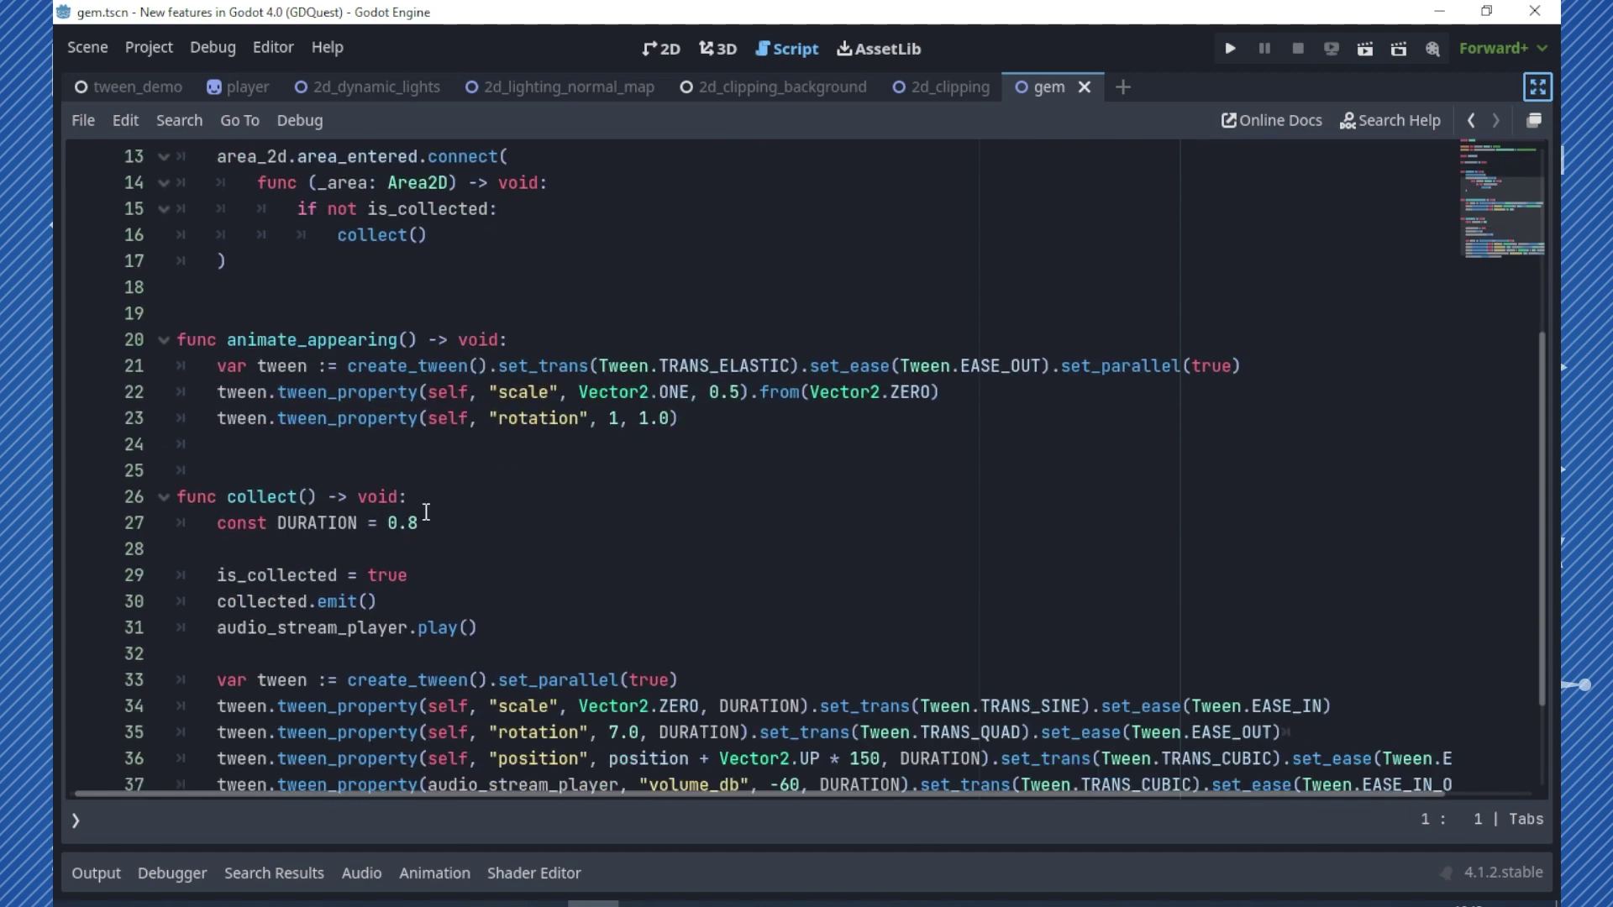
scroll(426, 510, "down", 2)
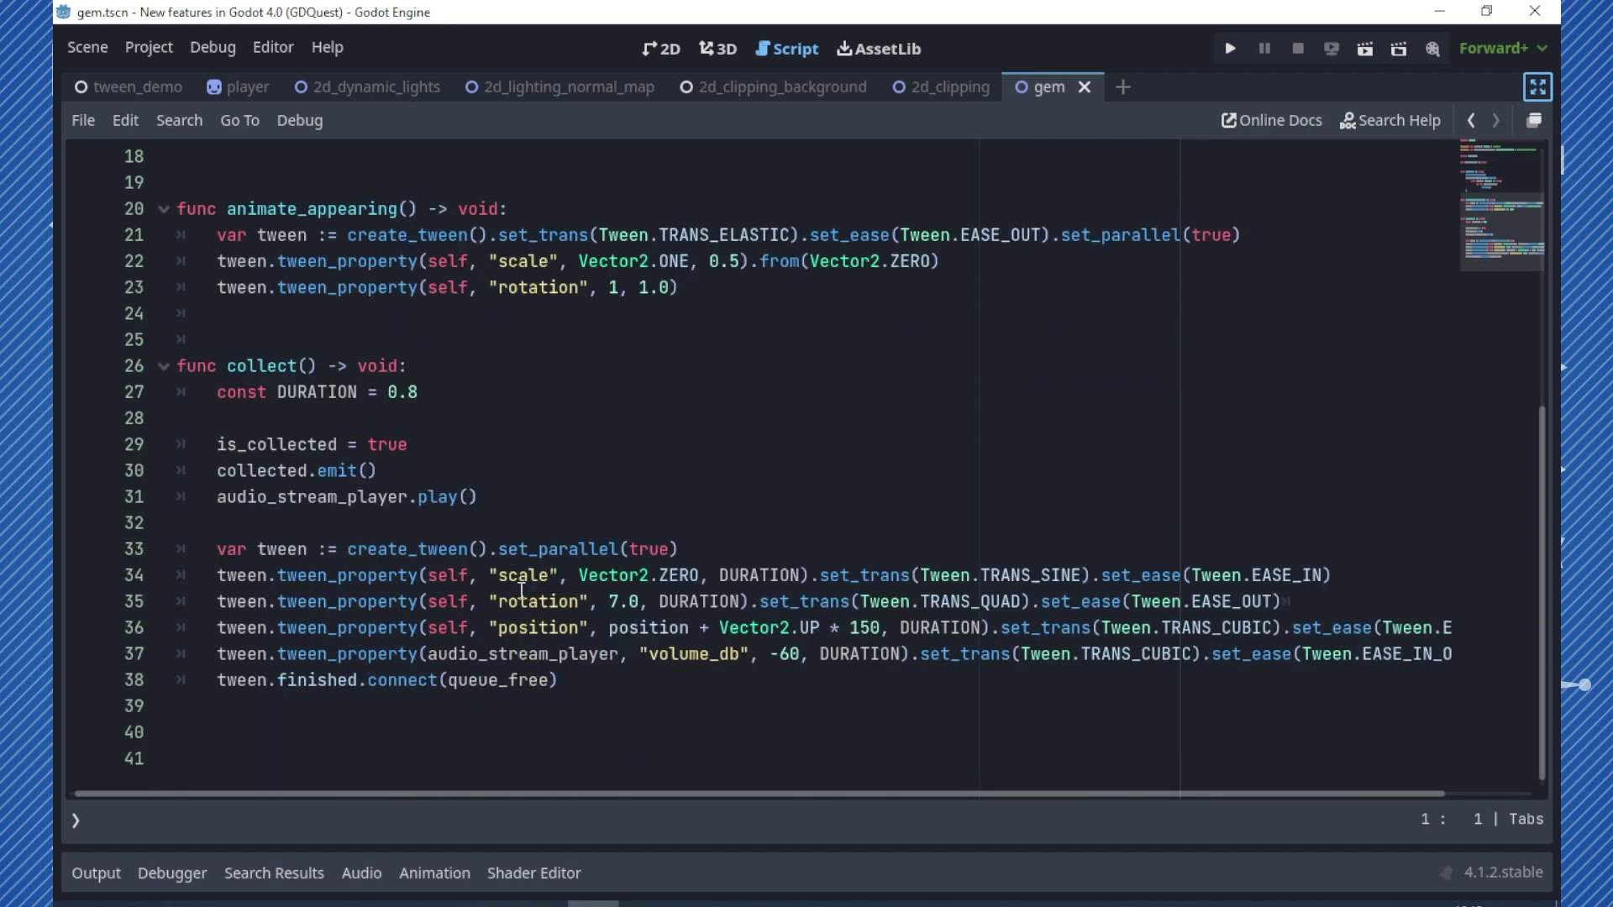
Bring back the scene dock, select the Gem root node, and scroll across the script's long lines
left_click(1537, 85)
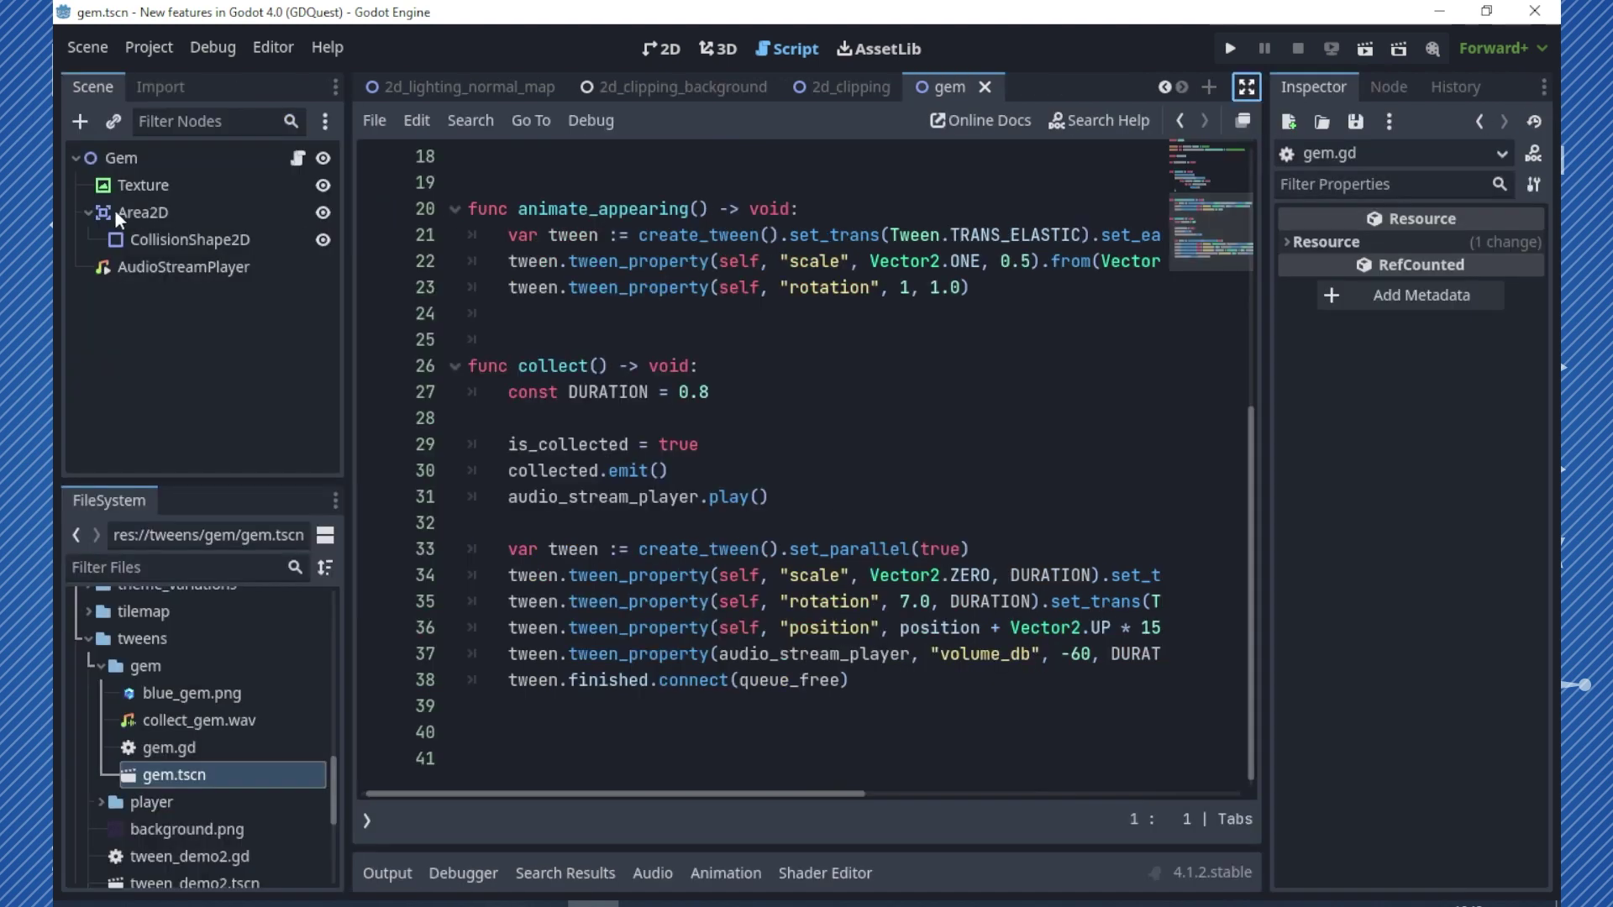
left_click(158, 167)
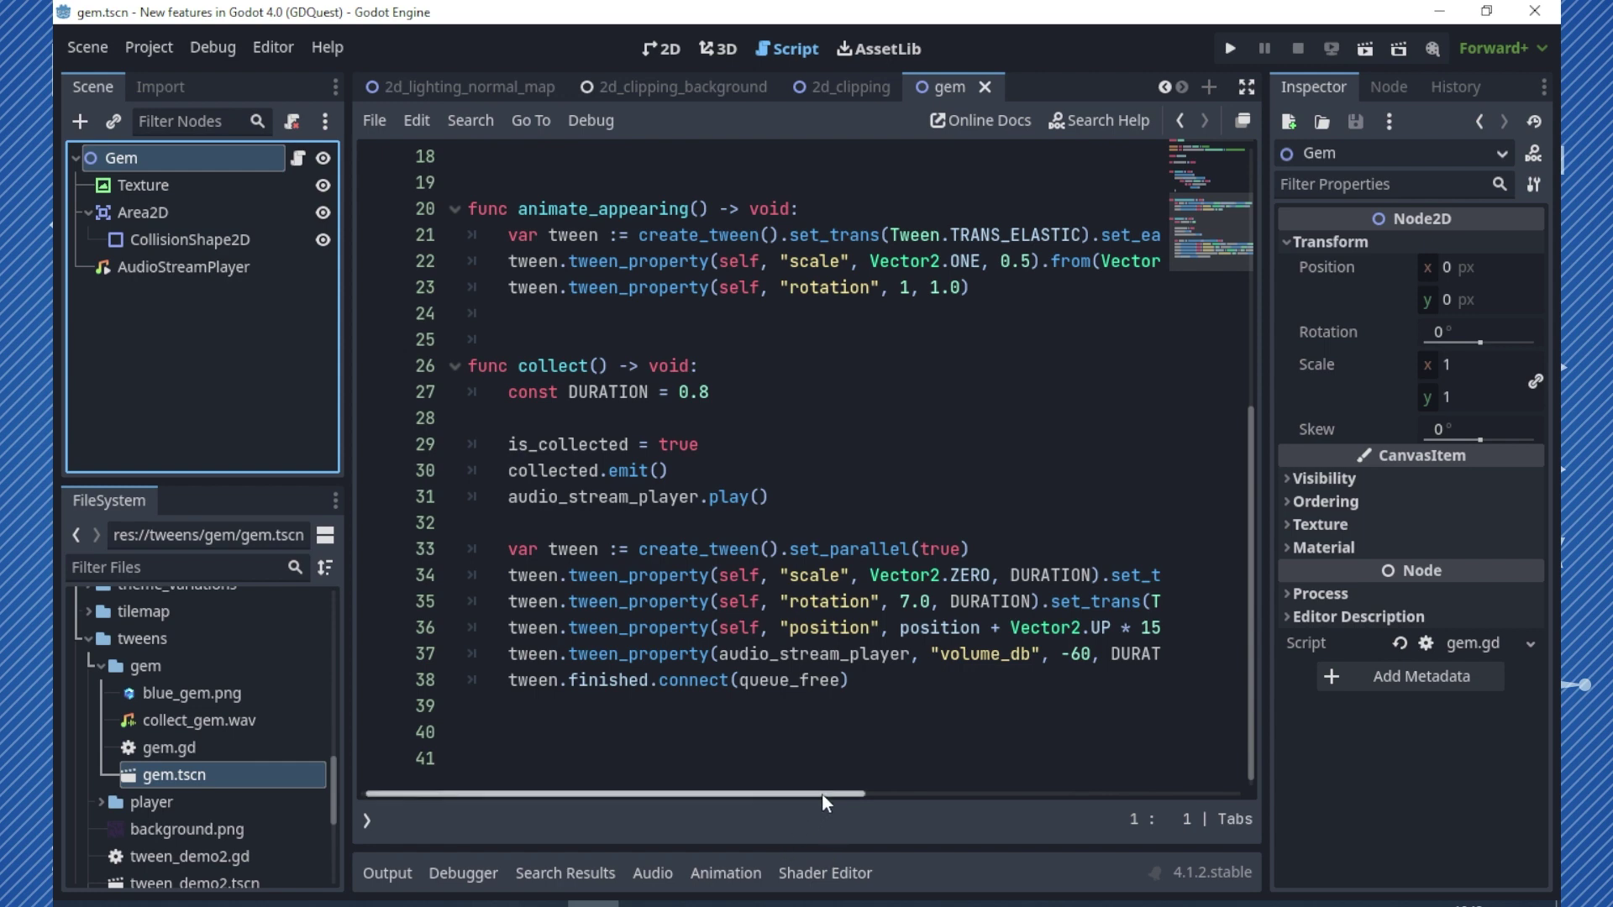
scroll(824, 802, "right", 3)
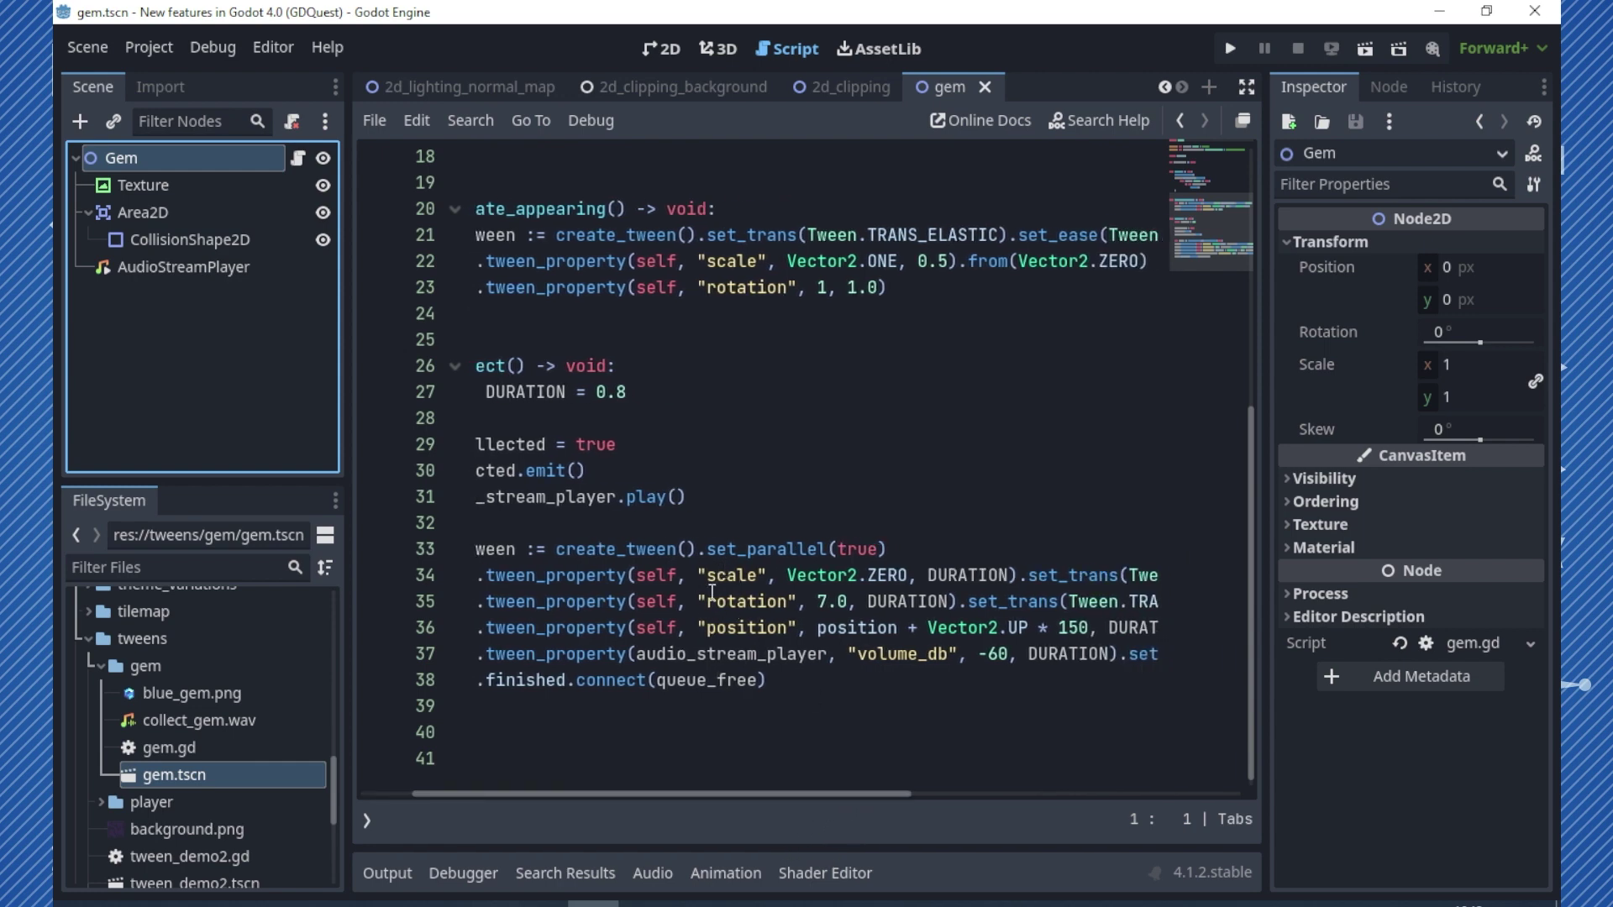
scroll(760, 806, "left", 3)
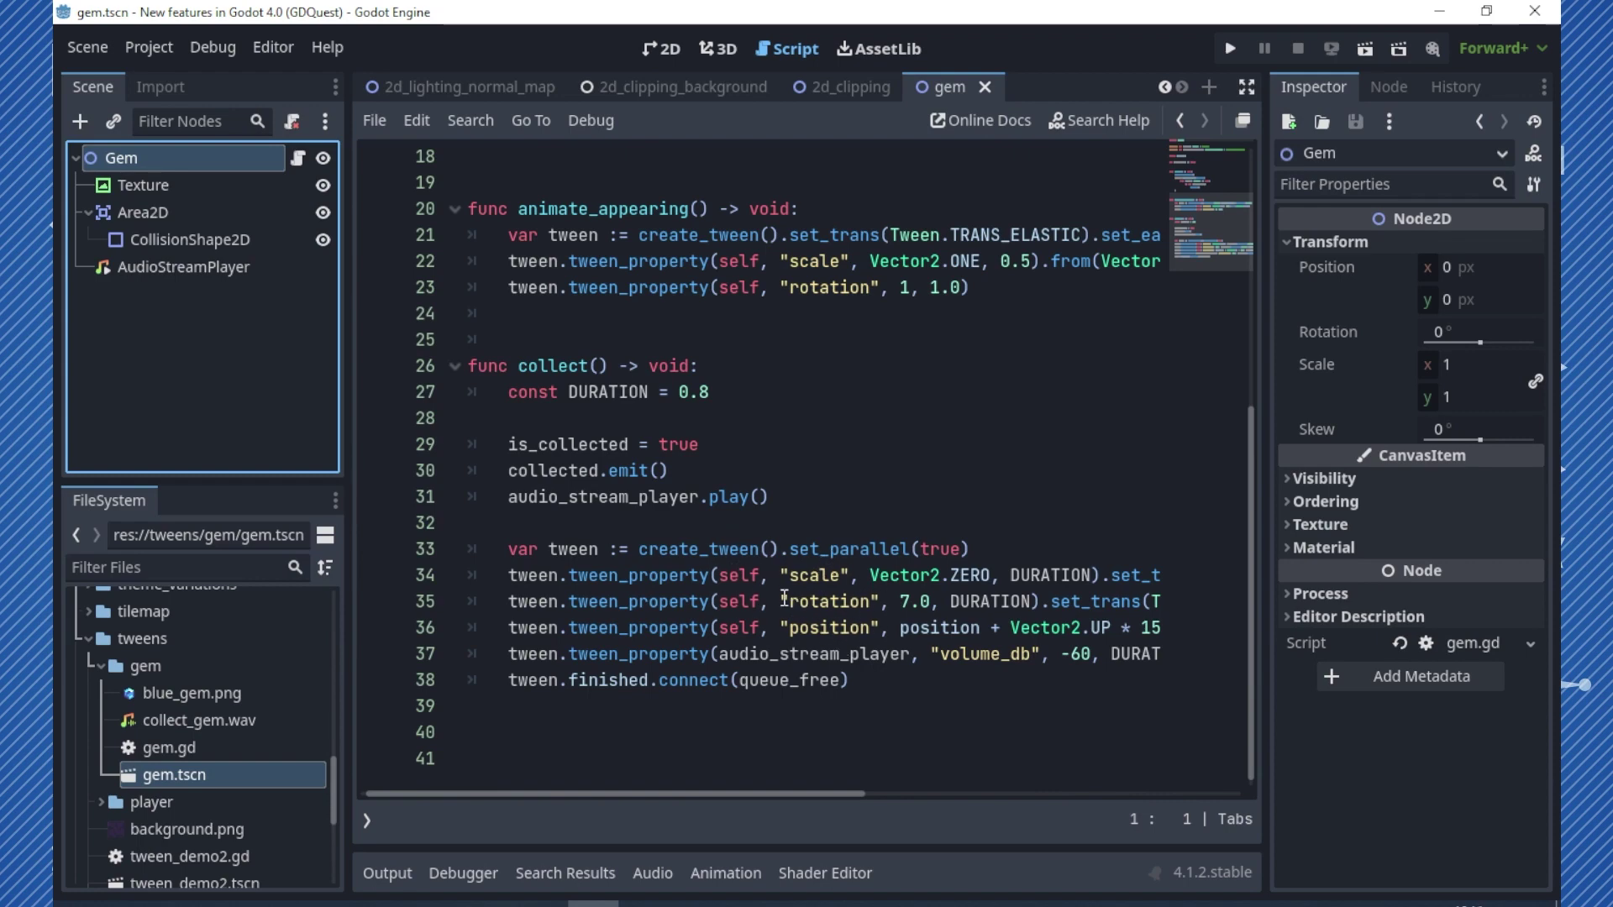
Place the caret on line 41, switch the script to distraction-free mode, and scroll up to _ready
left_click(848, 777)
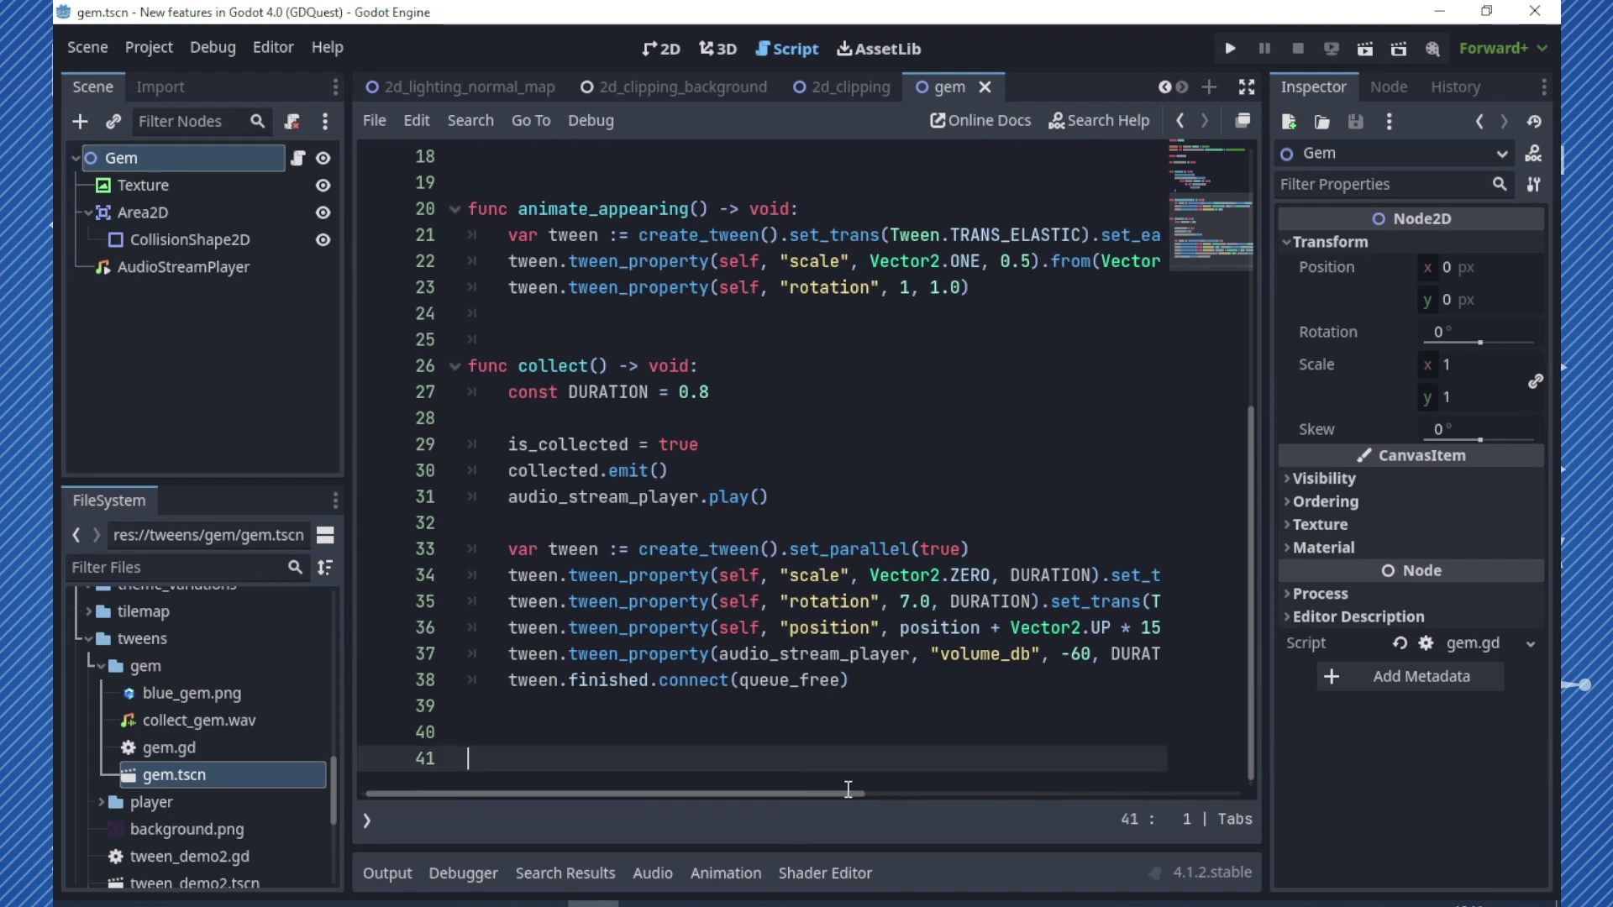
left_click_drag(848, 802, 1055, 802)
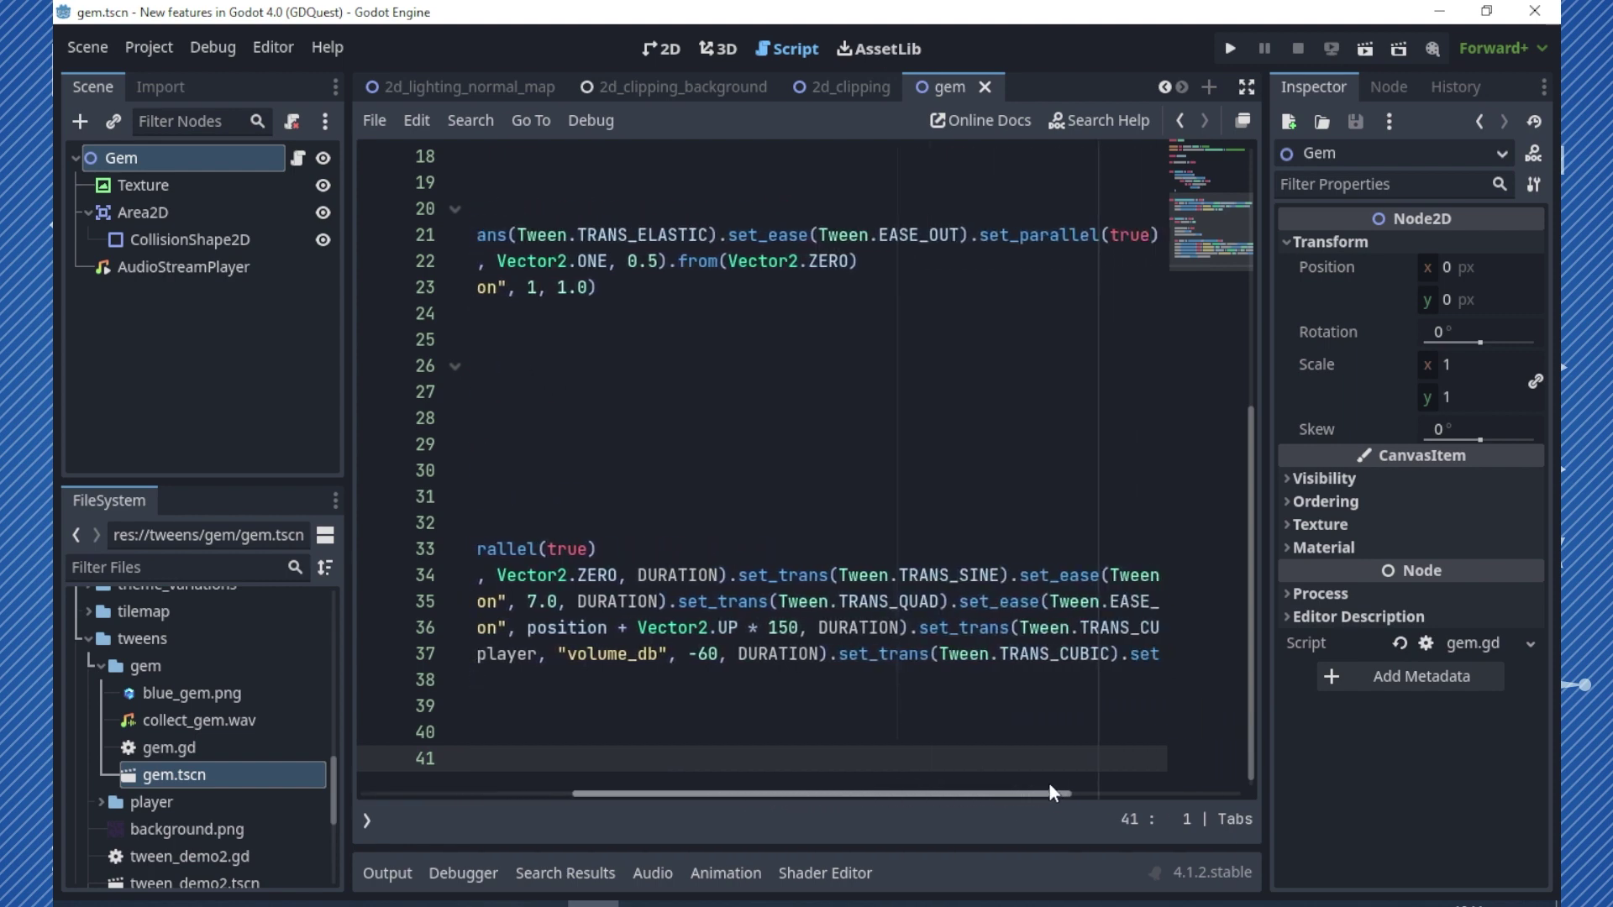
left_click(1246, 87)
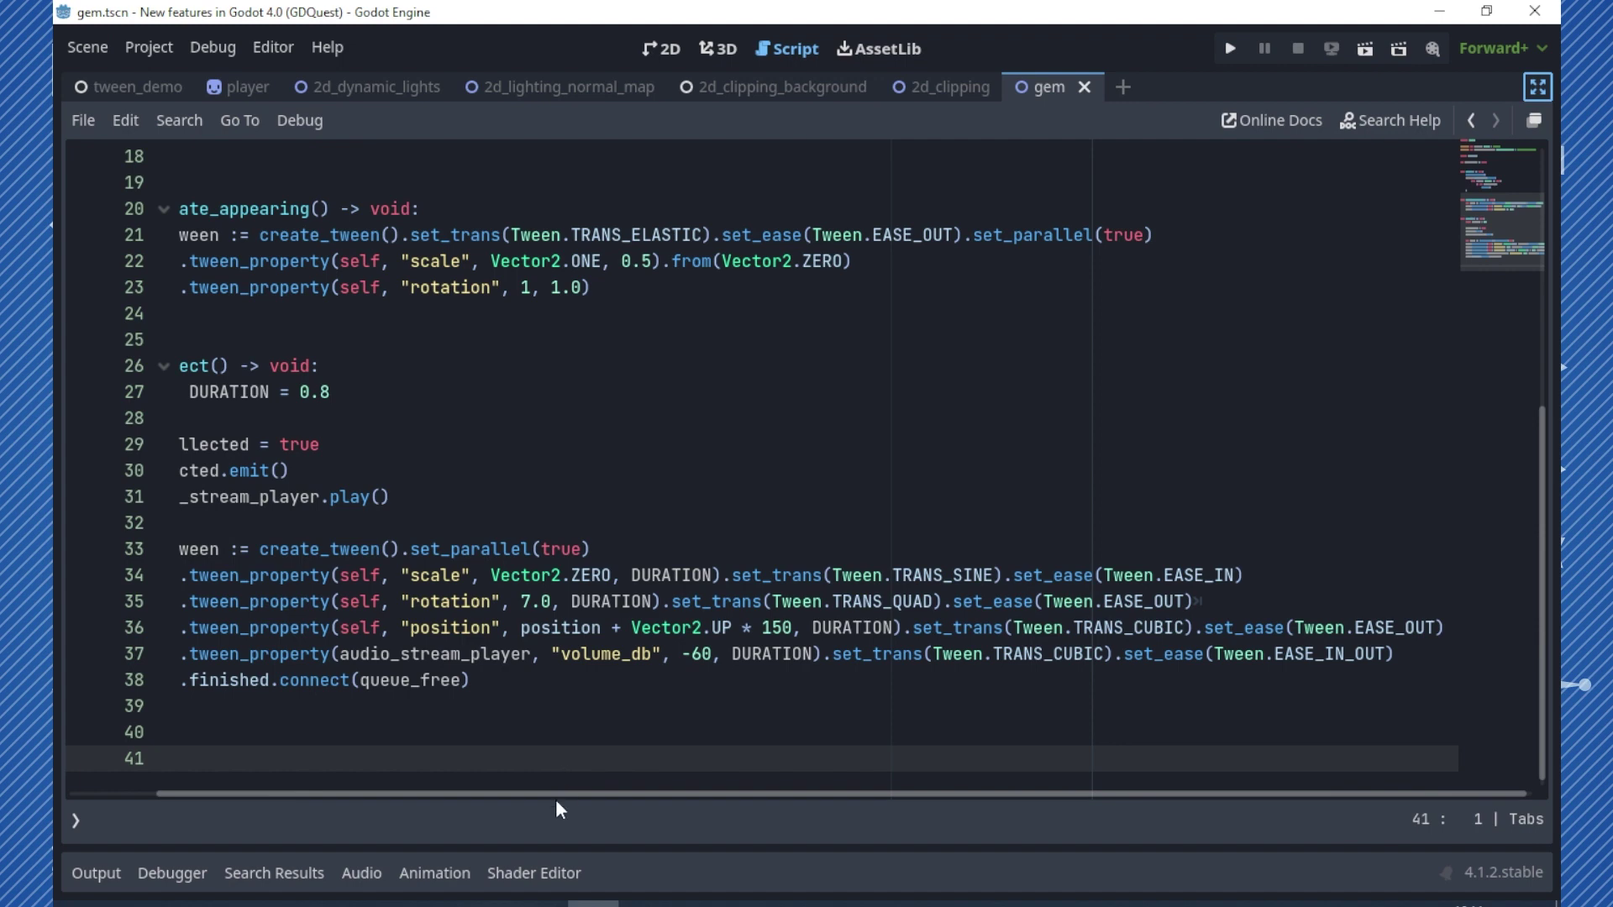
left_click_drag(556, 800, 444, 793)
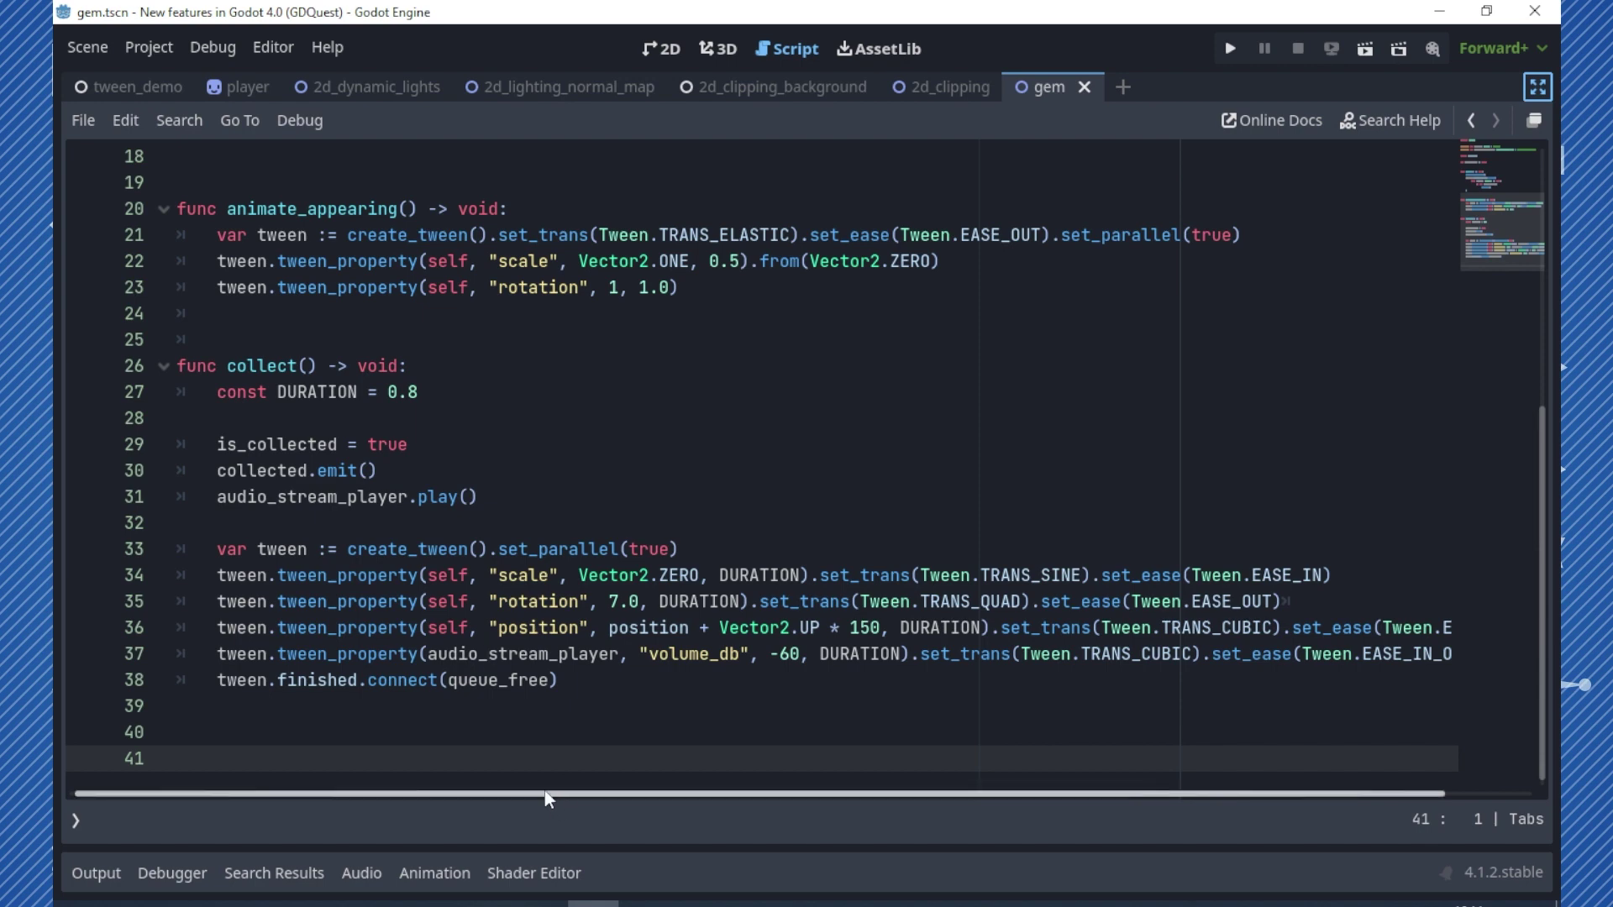
scroll(392, 566, "up", 3)
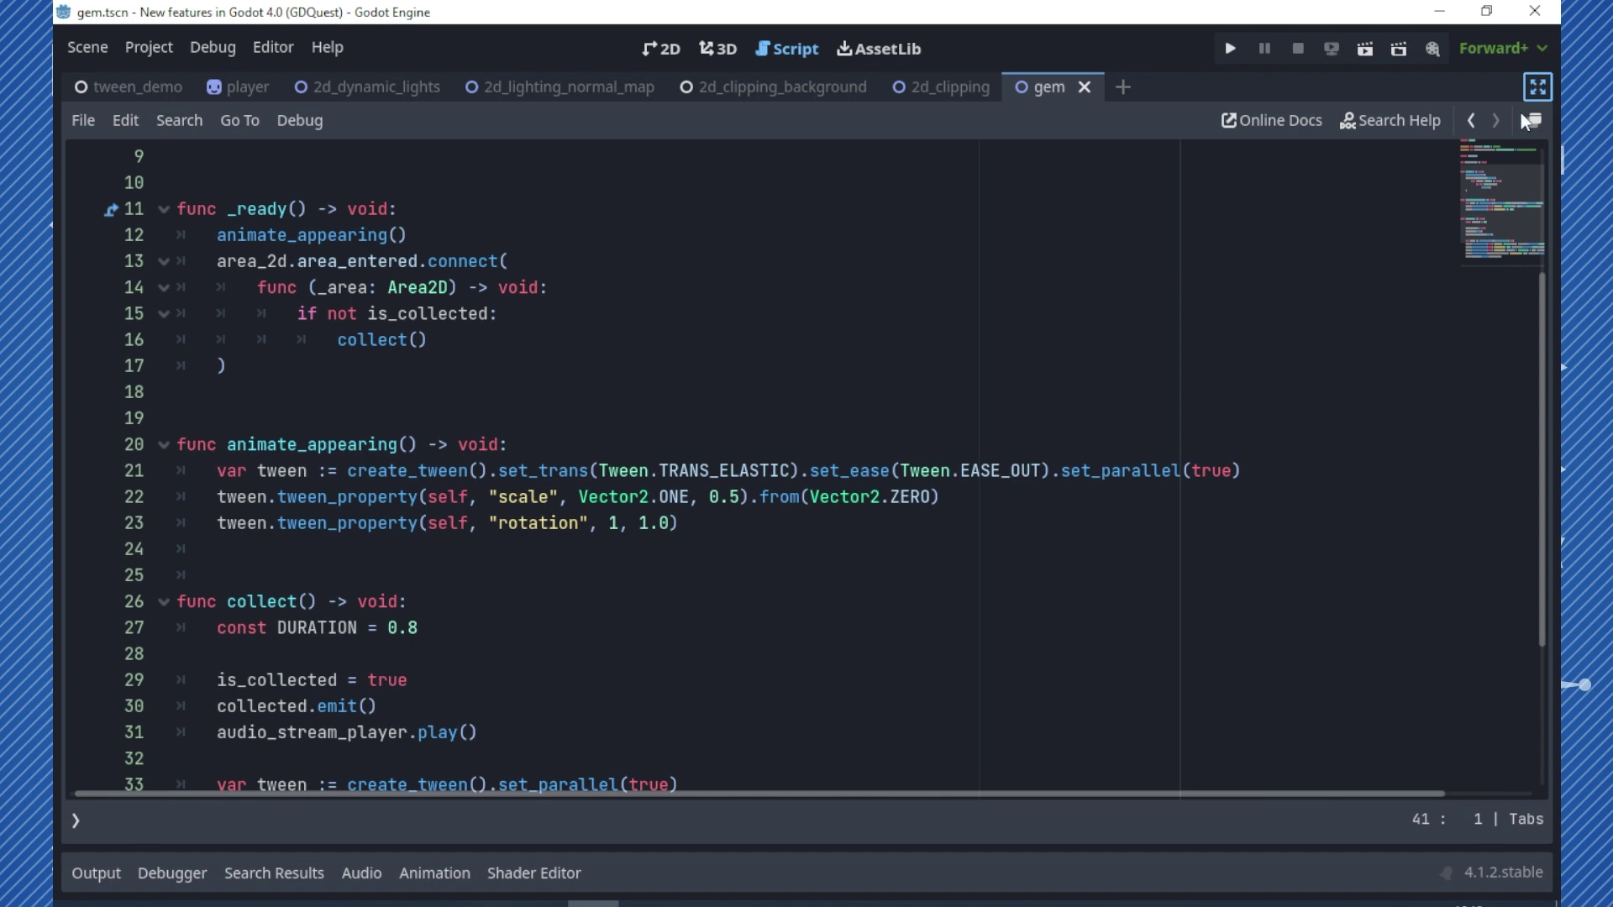
In the enlarged 2D view, move the Gem node down-right to position 681, 475
left_click(1537, 87)
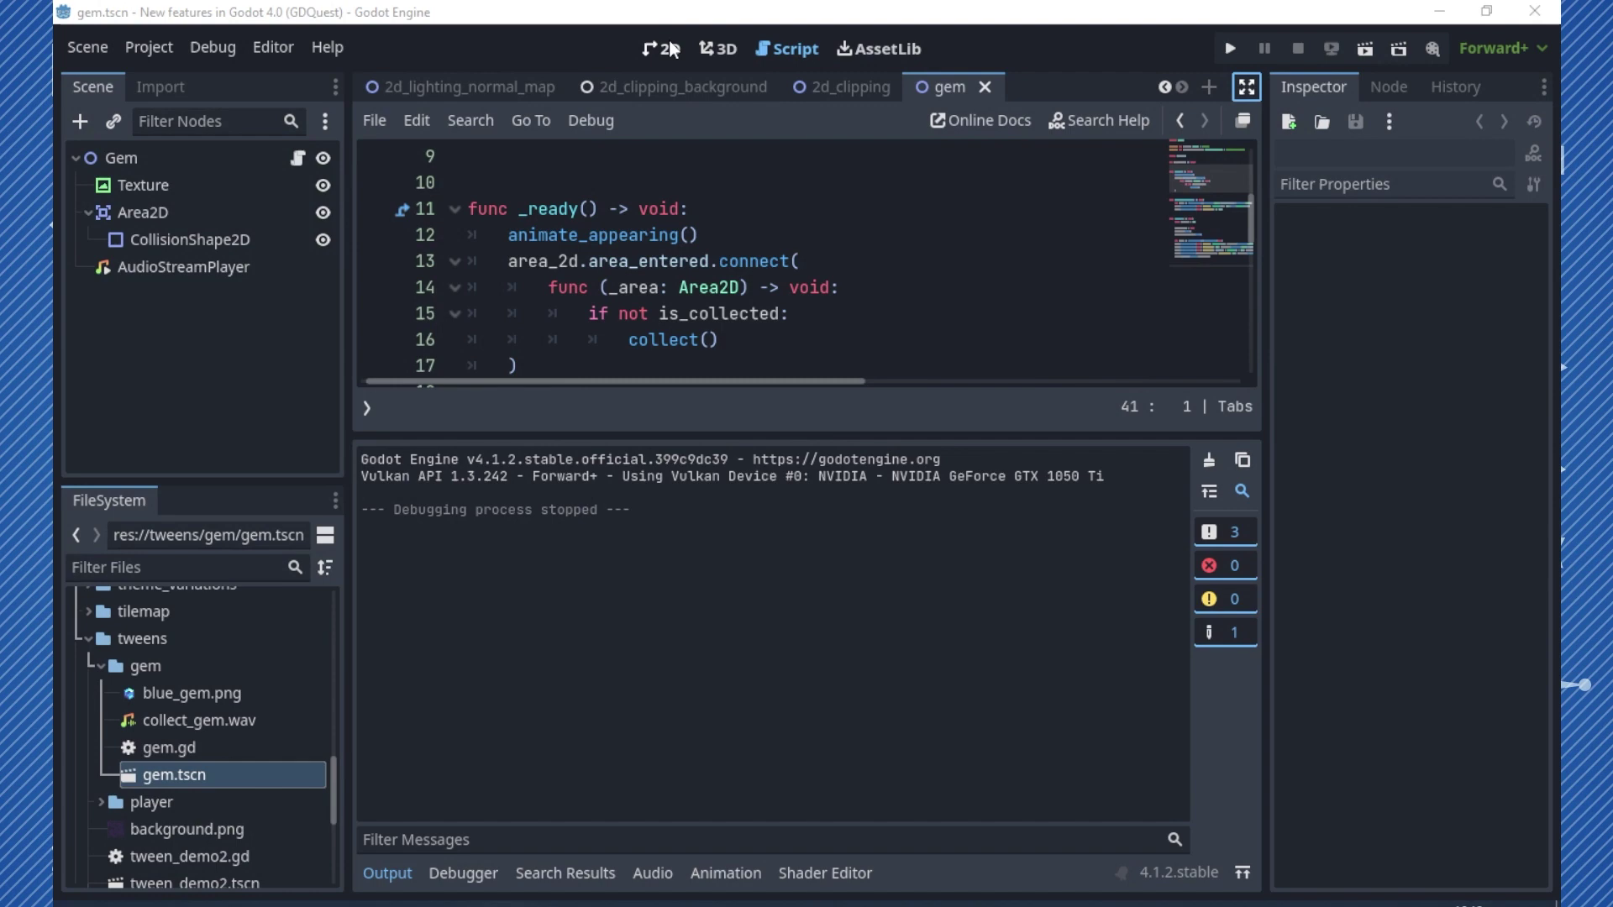
left_click(669, 49)
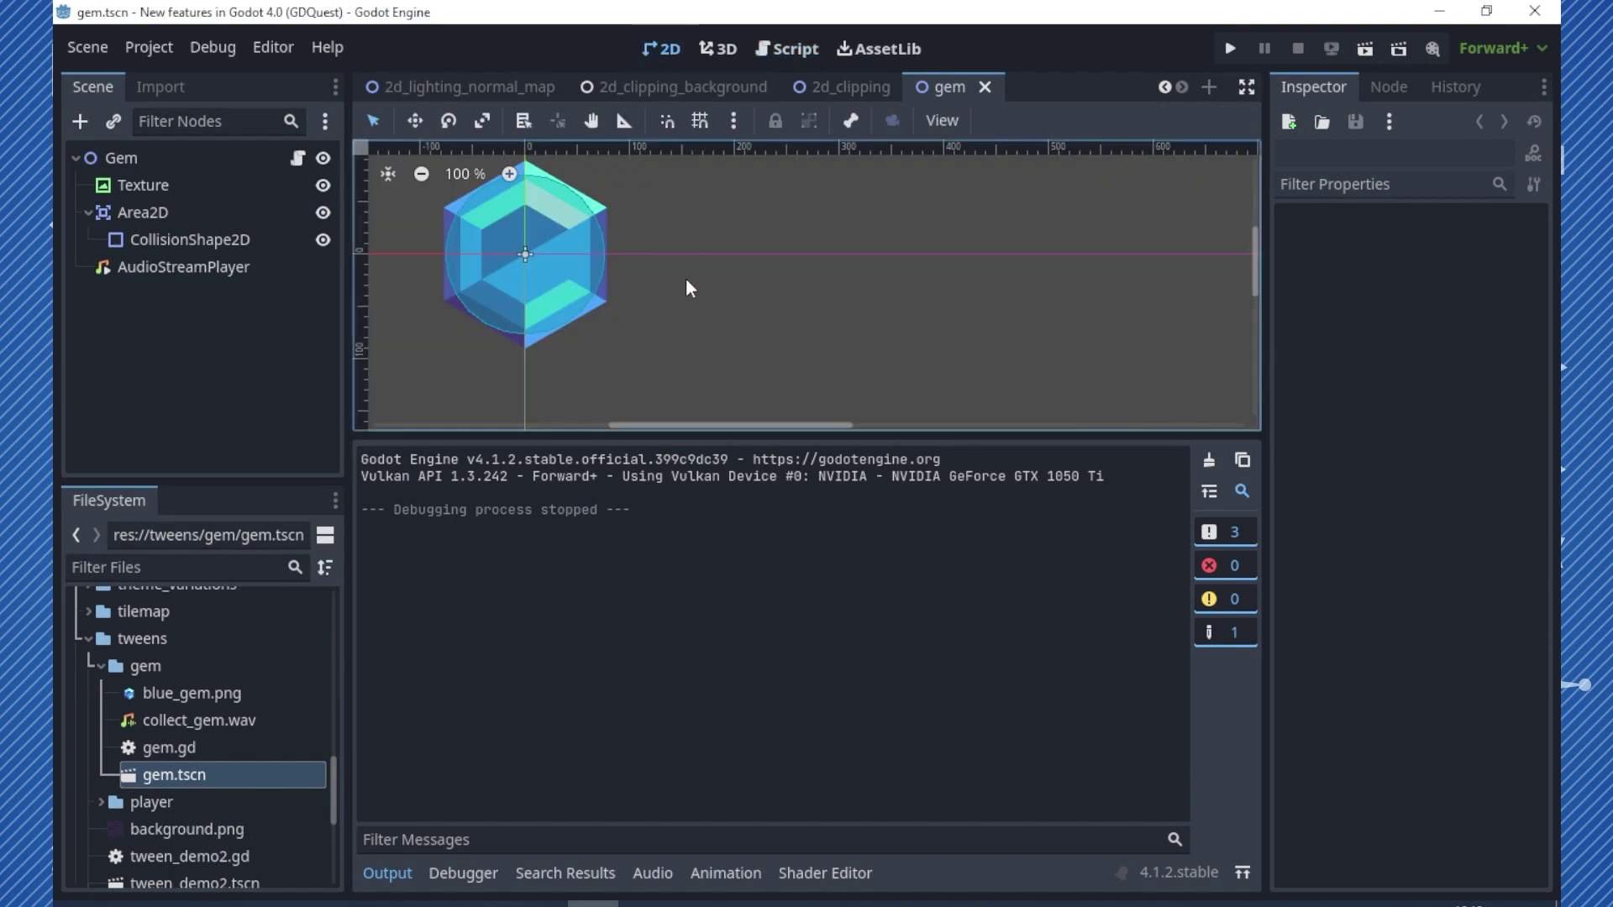
left_click(416, 123)
scroll(576, 288, "down", 2)
scroll(654, 317, "down", 2)
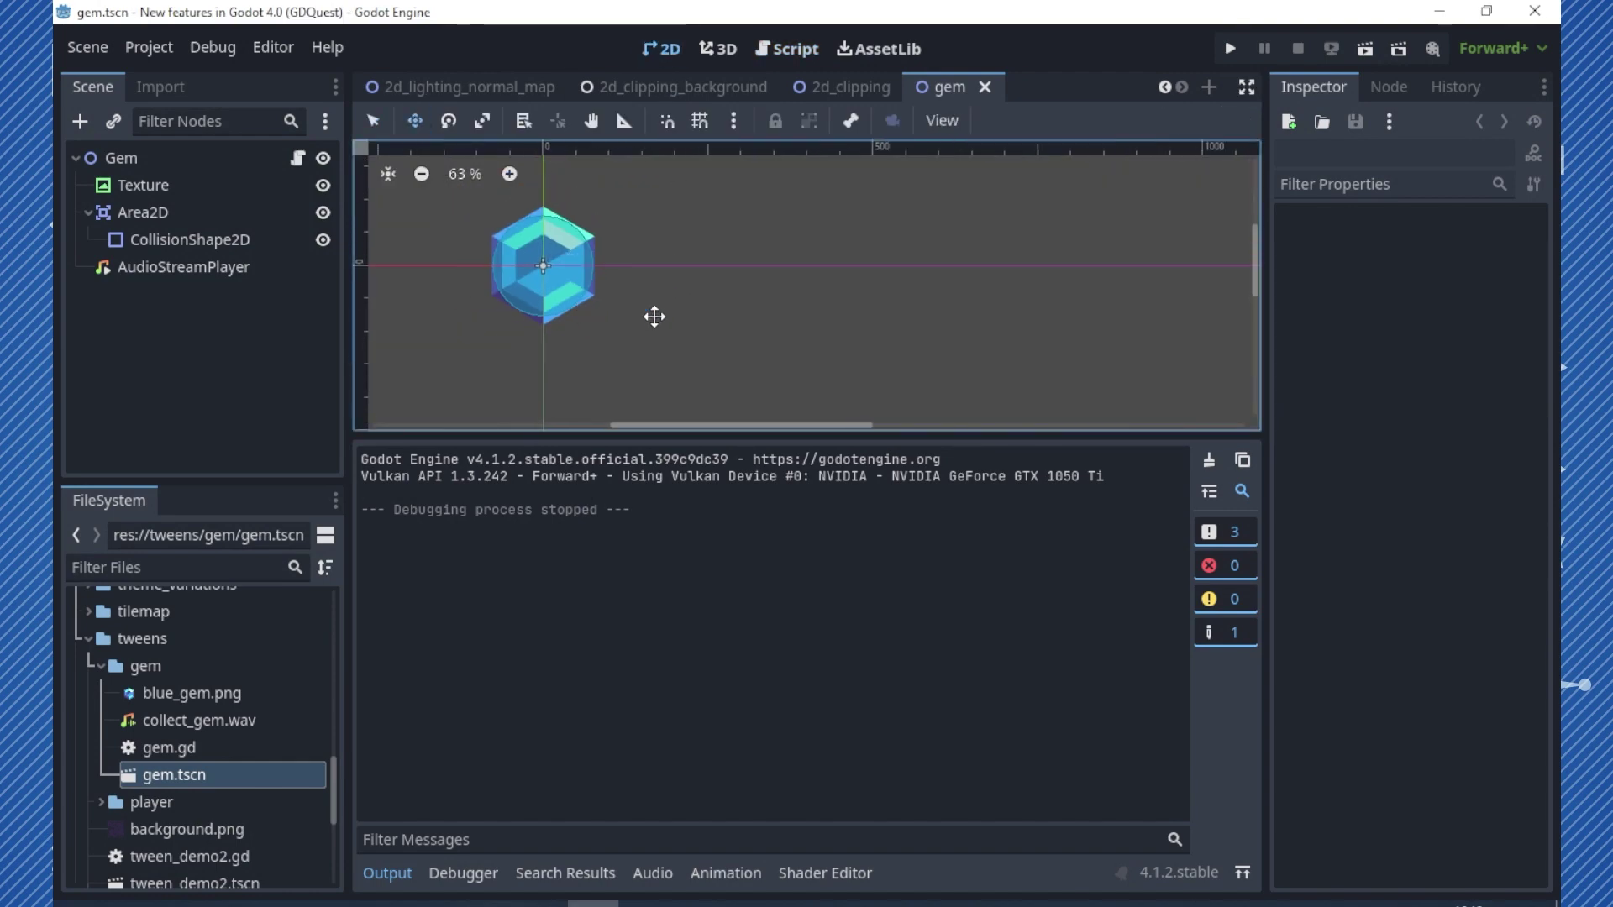
left_click(409, 873)
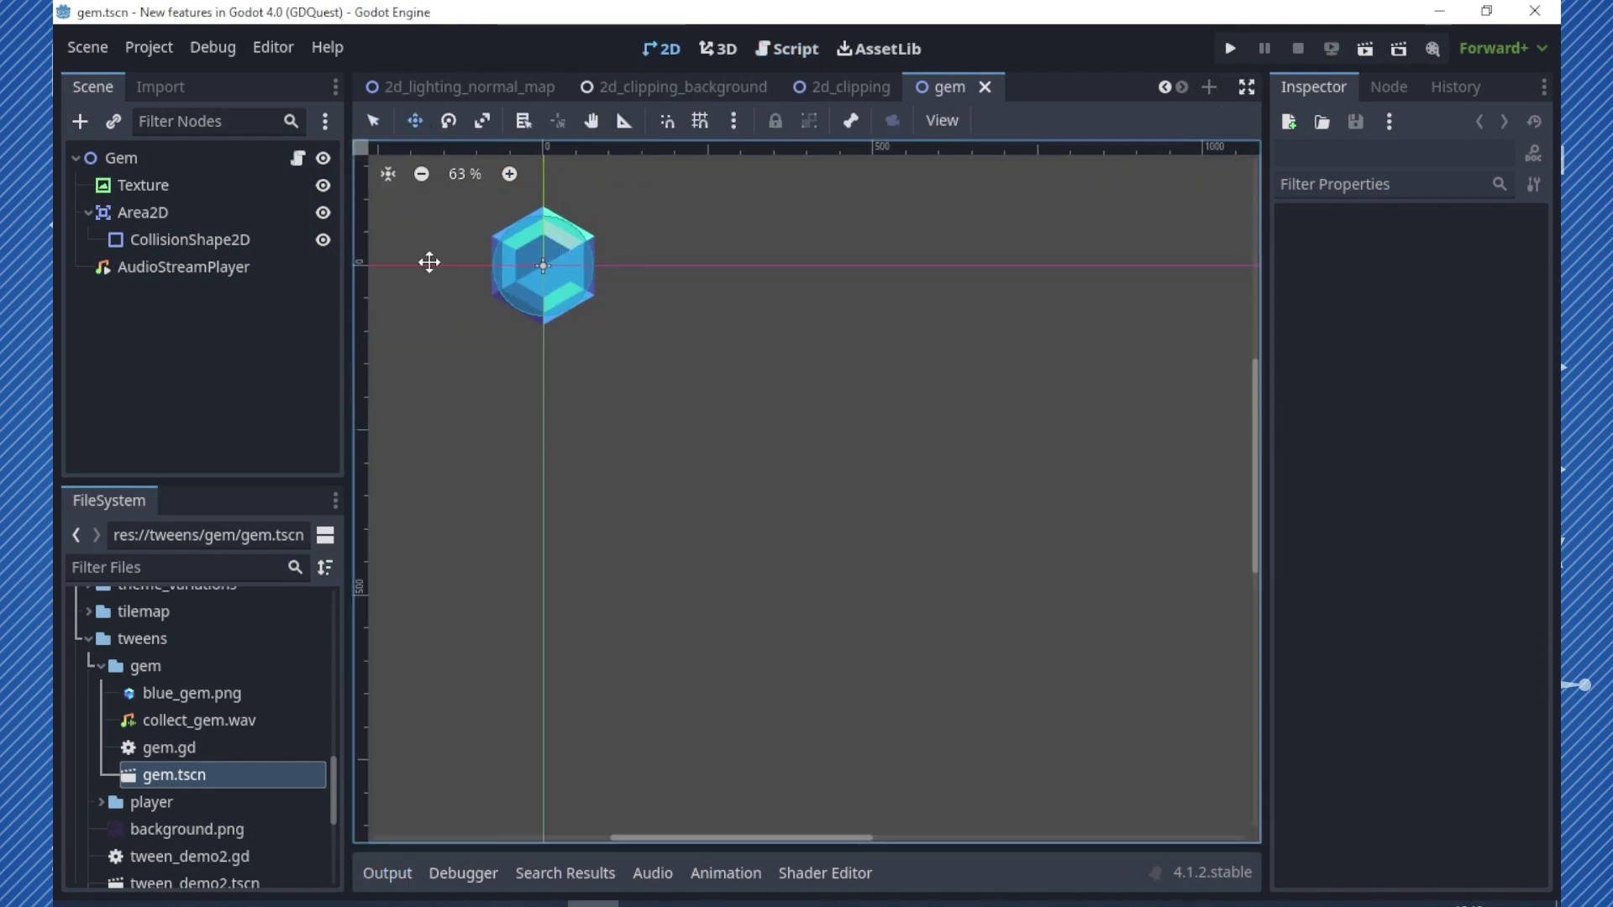
left_click(121, 158)
left_click_drag(626, 316, 1062, 630)
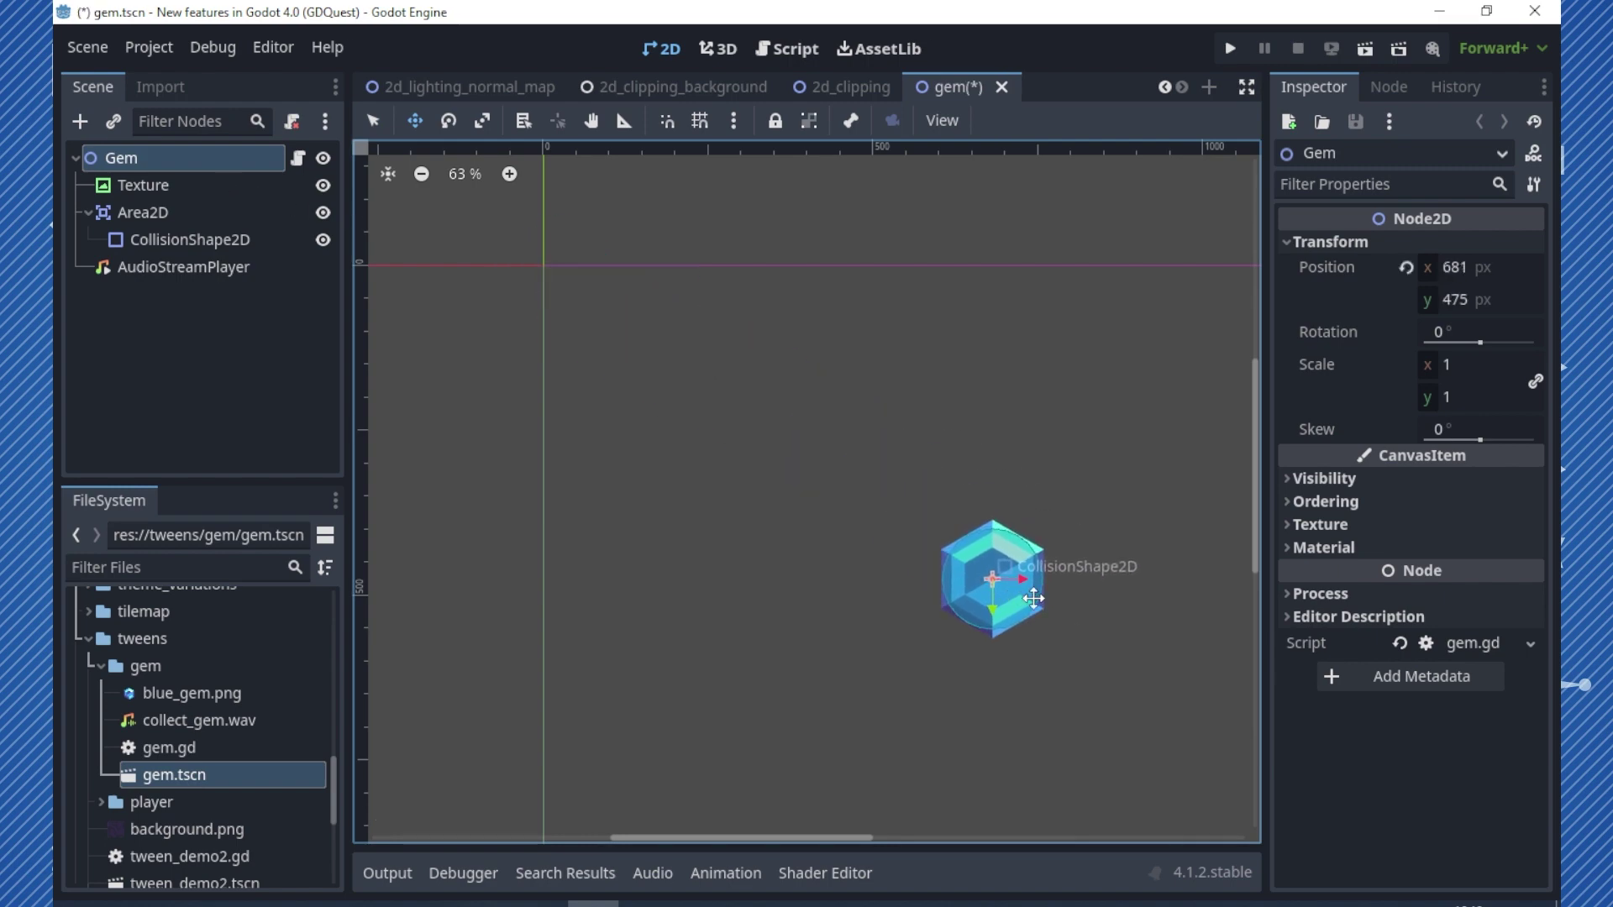
Run the gem scene to preview its appearing animation, stop it, undo the move, and close gem.tscn
left_click(1373, 48)
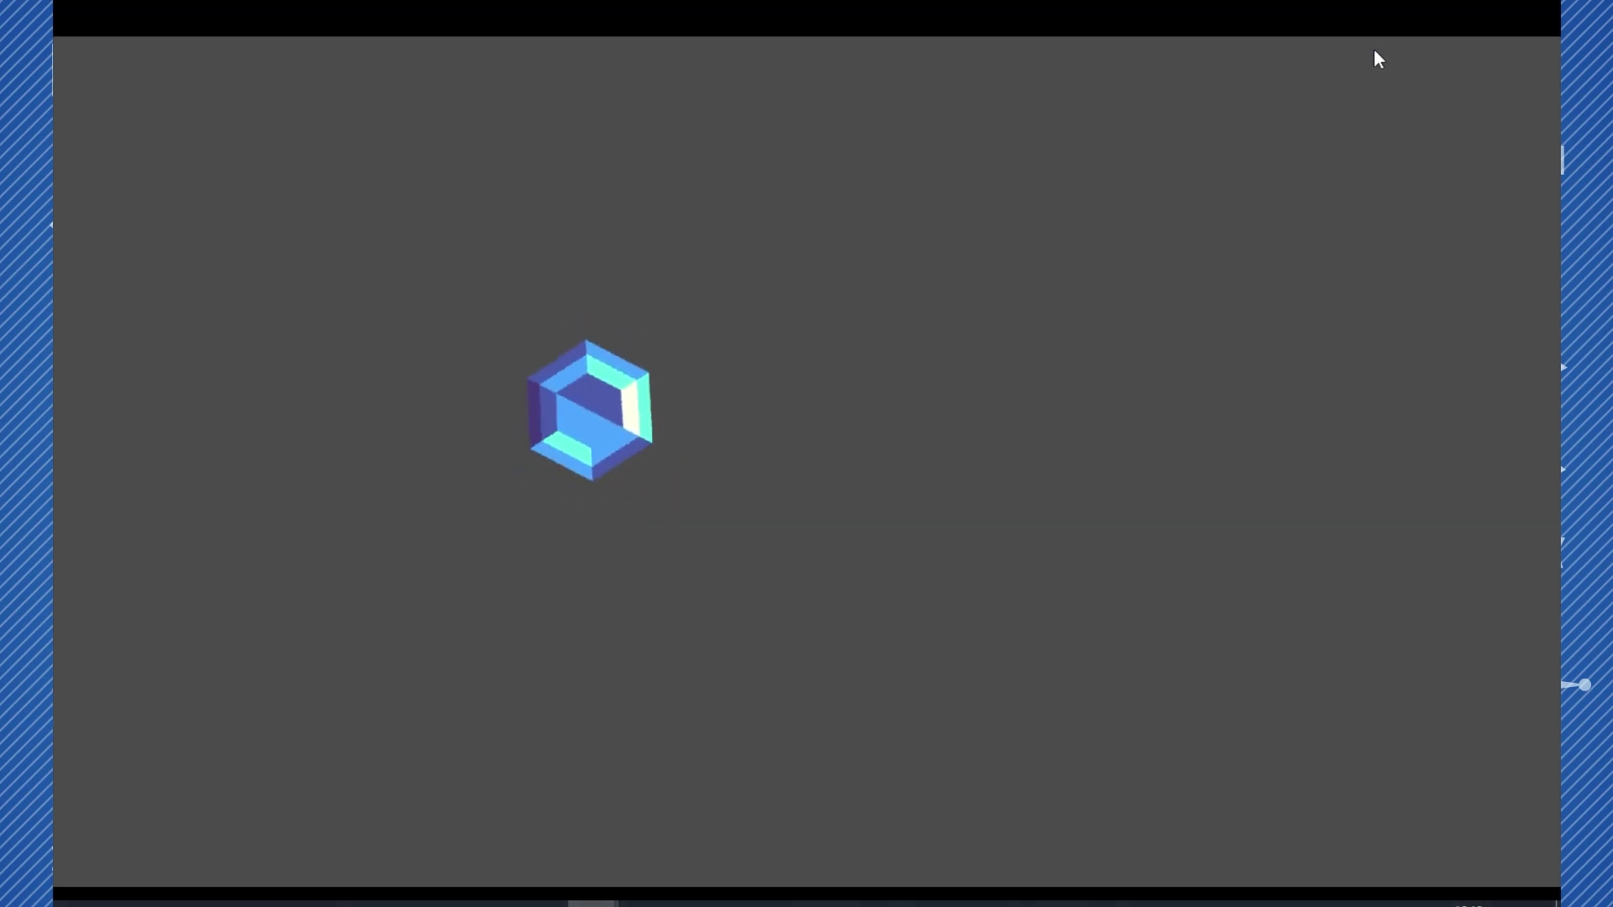
key("F8")
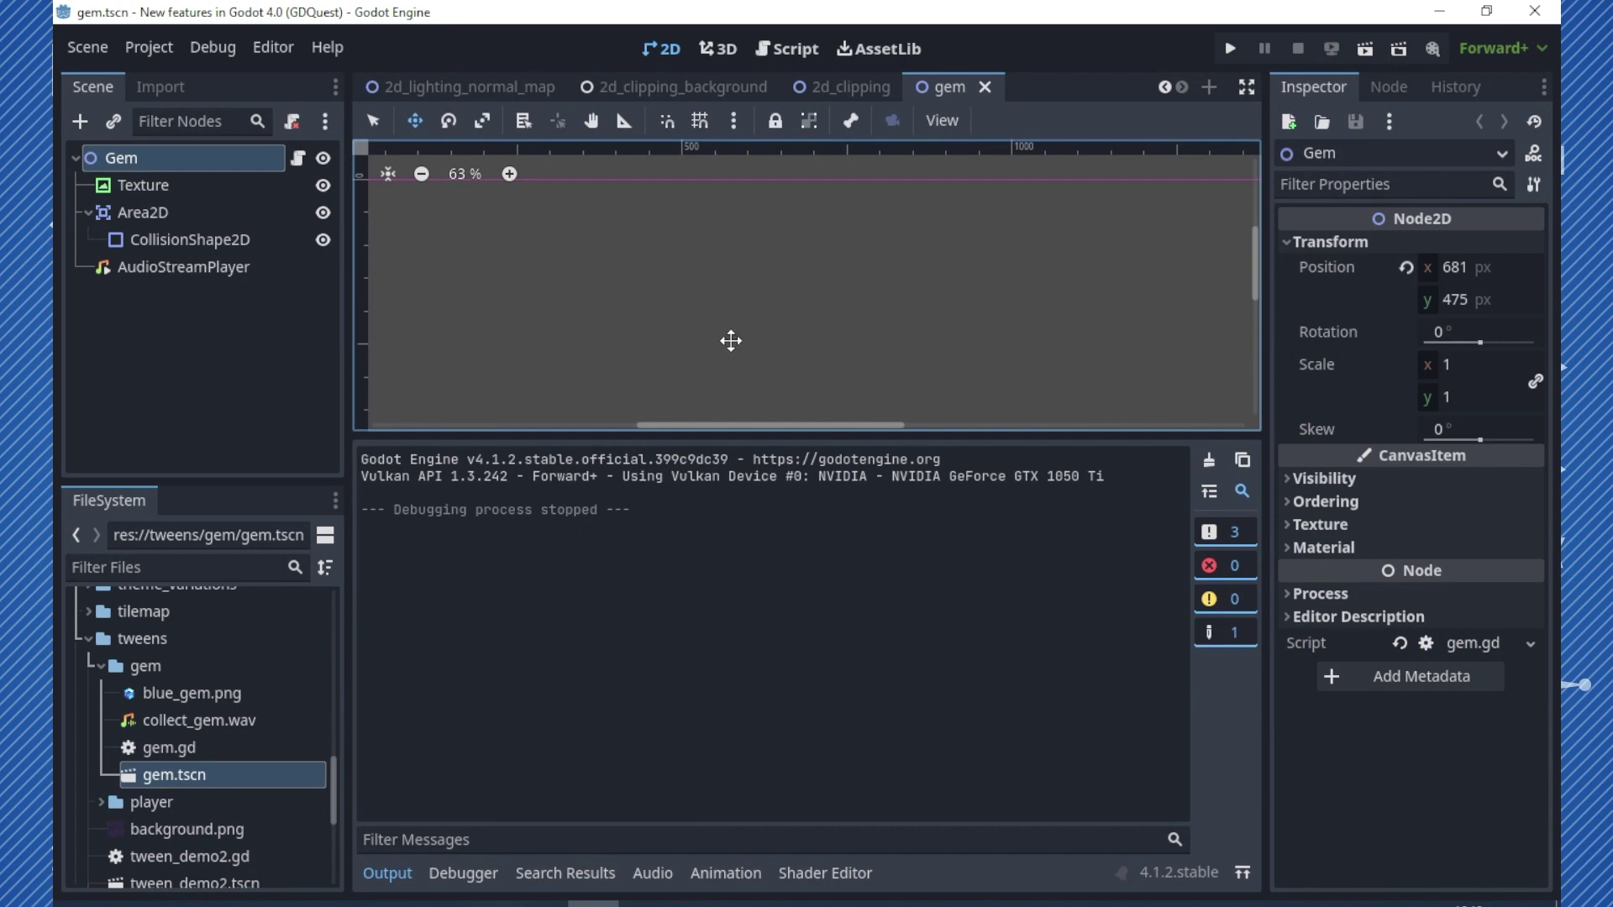
key("ctrl+z")
left_click(1001, 87)
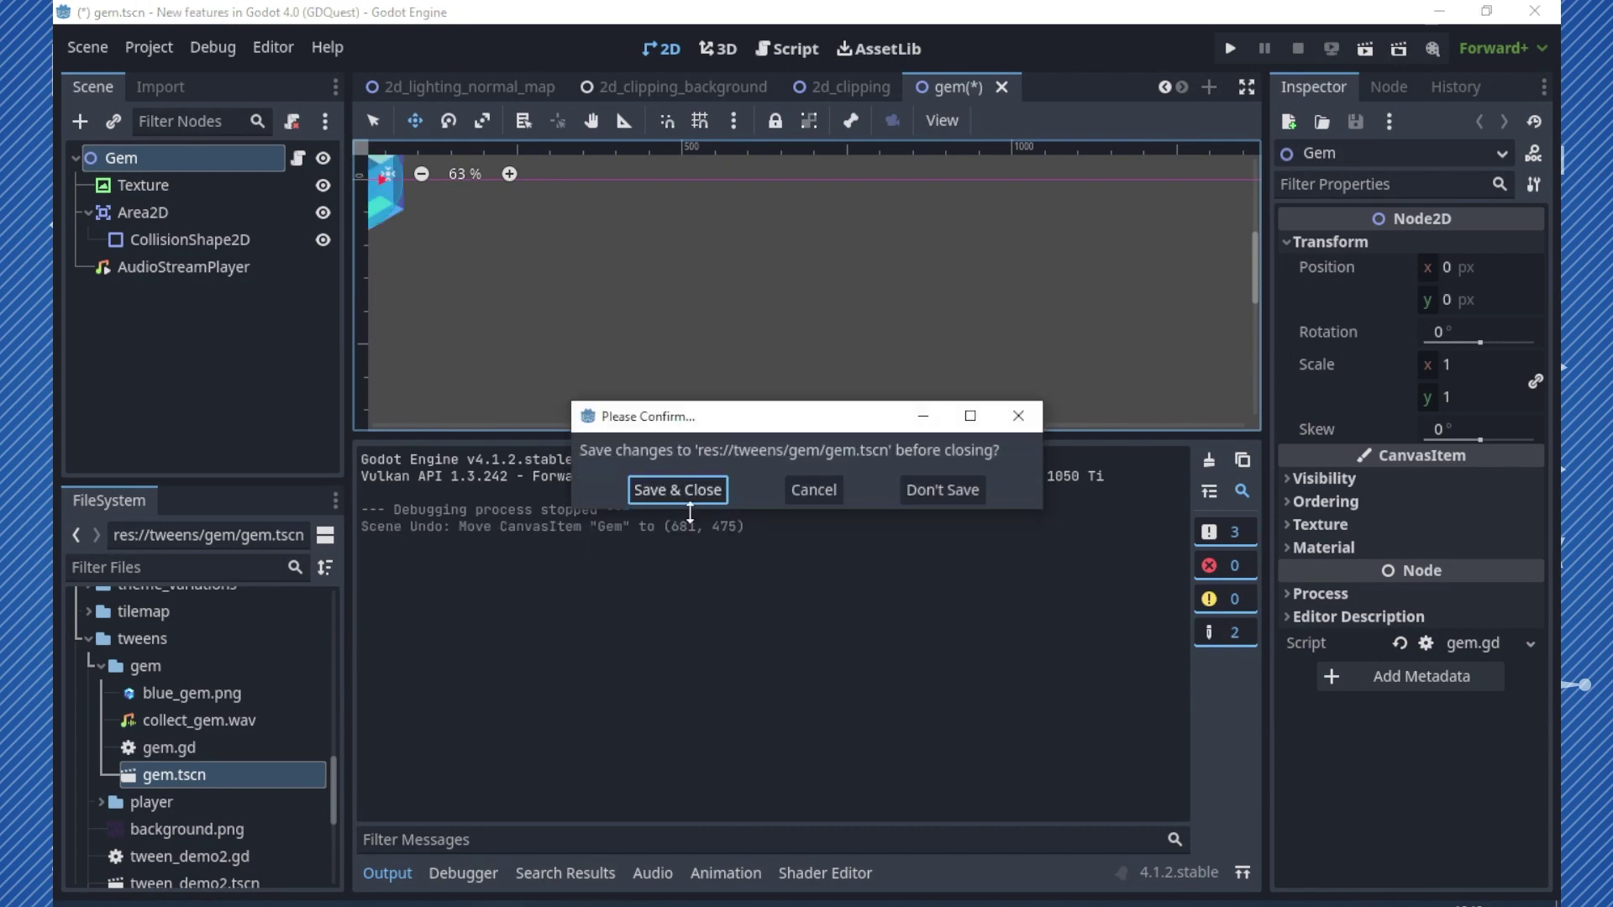
Save and close gem.tscn, run tween_demo, and start steering the ship around the arena
left_click(685, 496)
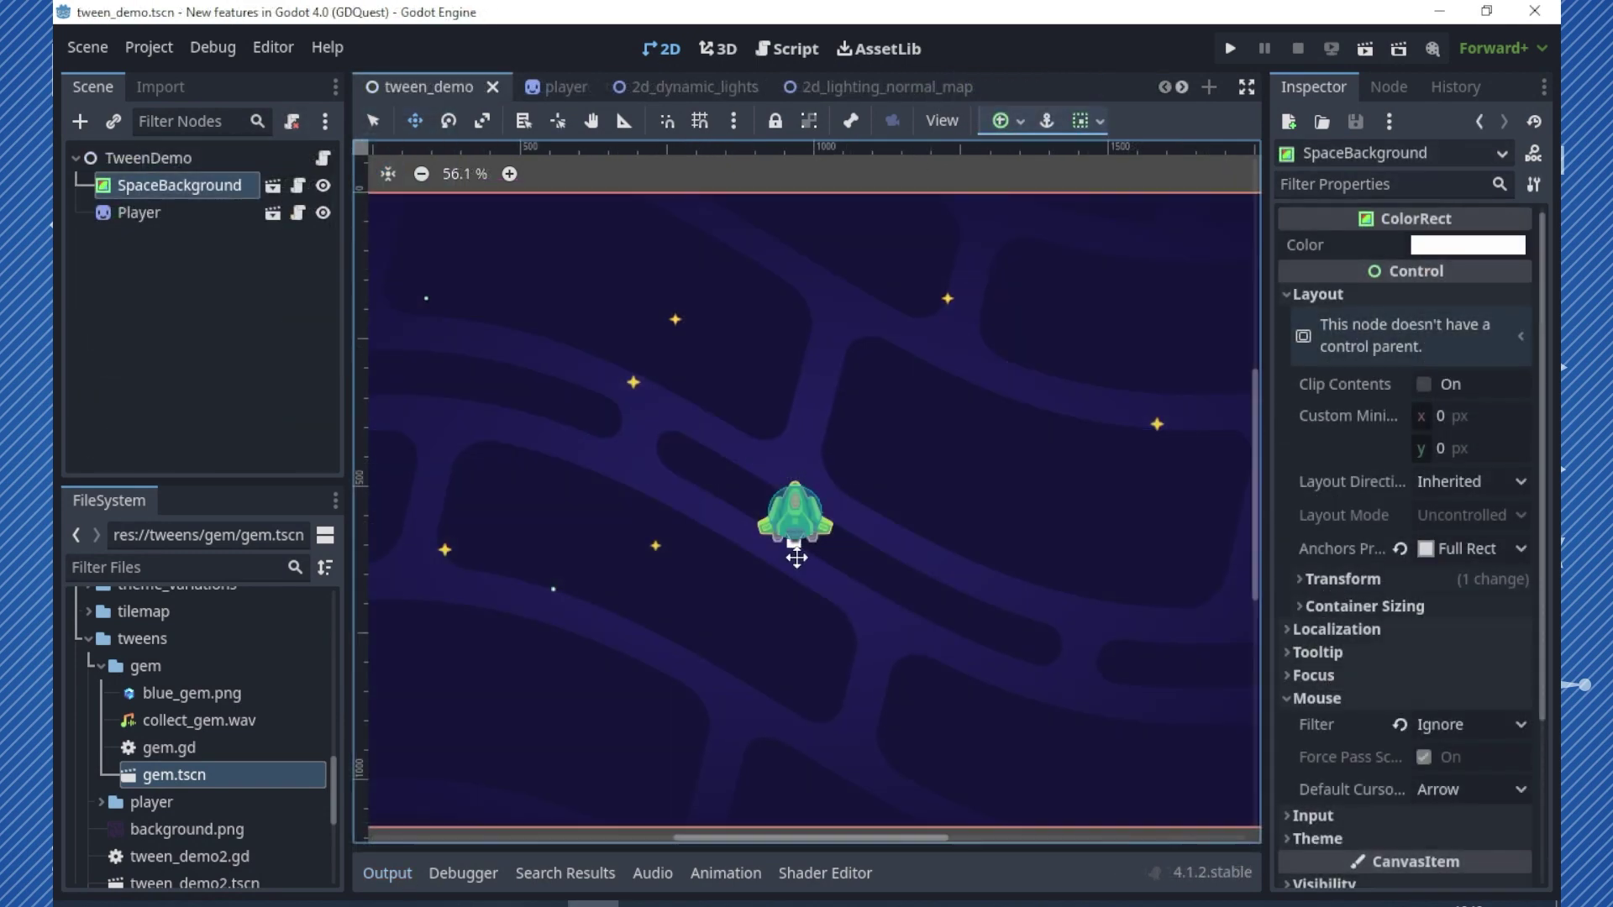
left_click(1365, 49)
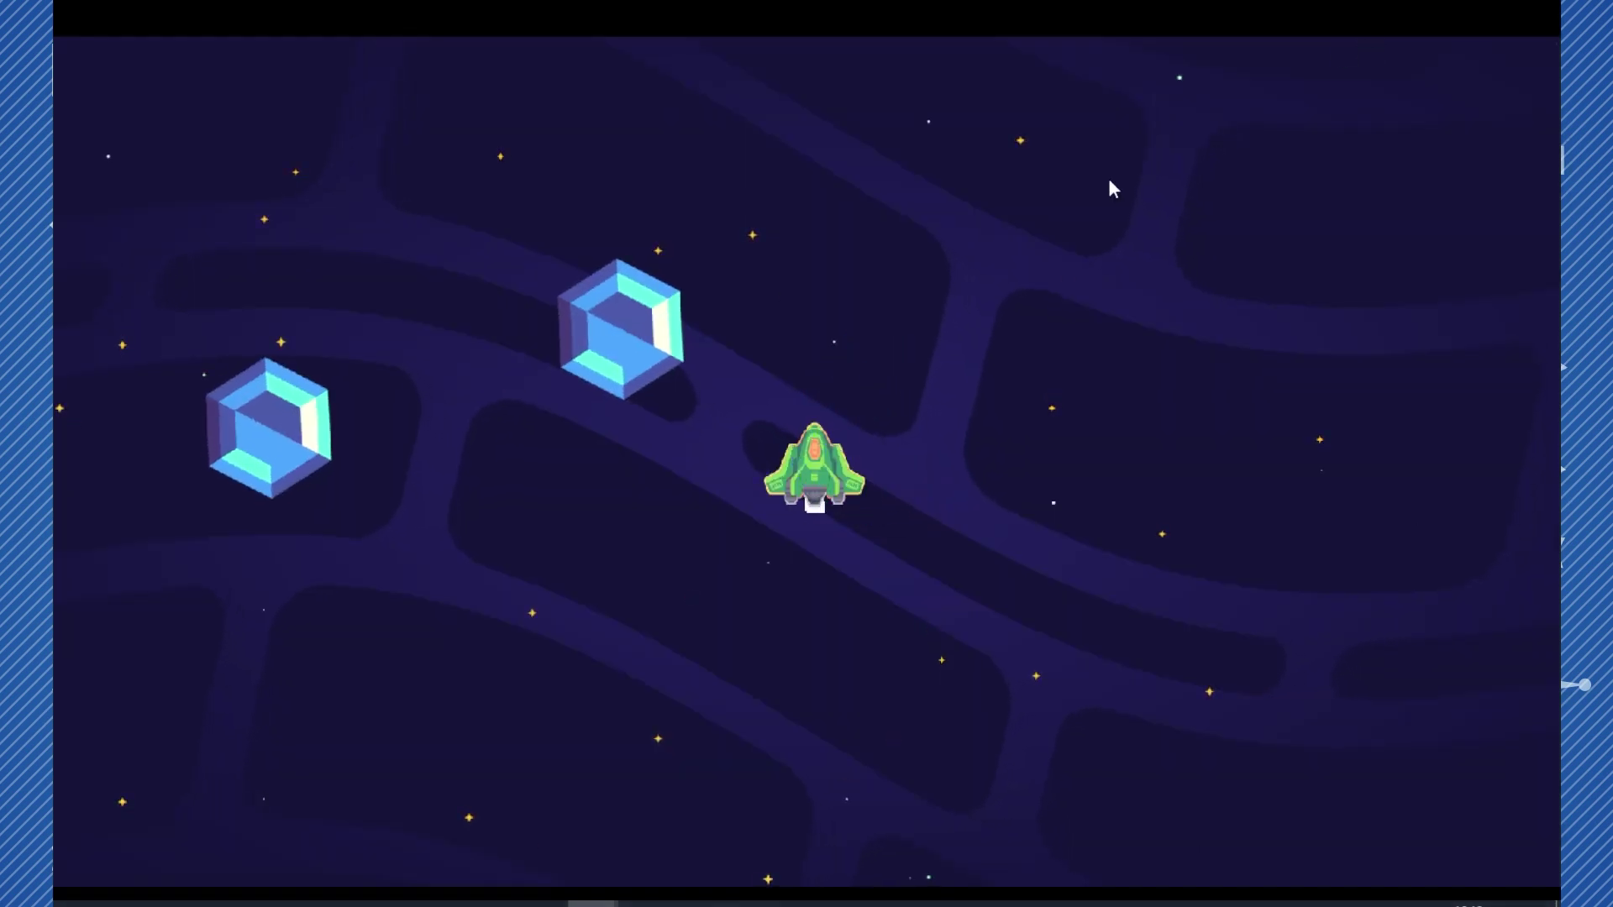
left_click(508, 205)
left_click(346, 427)
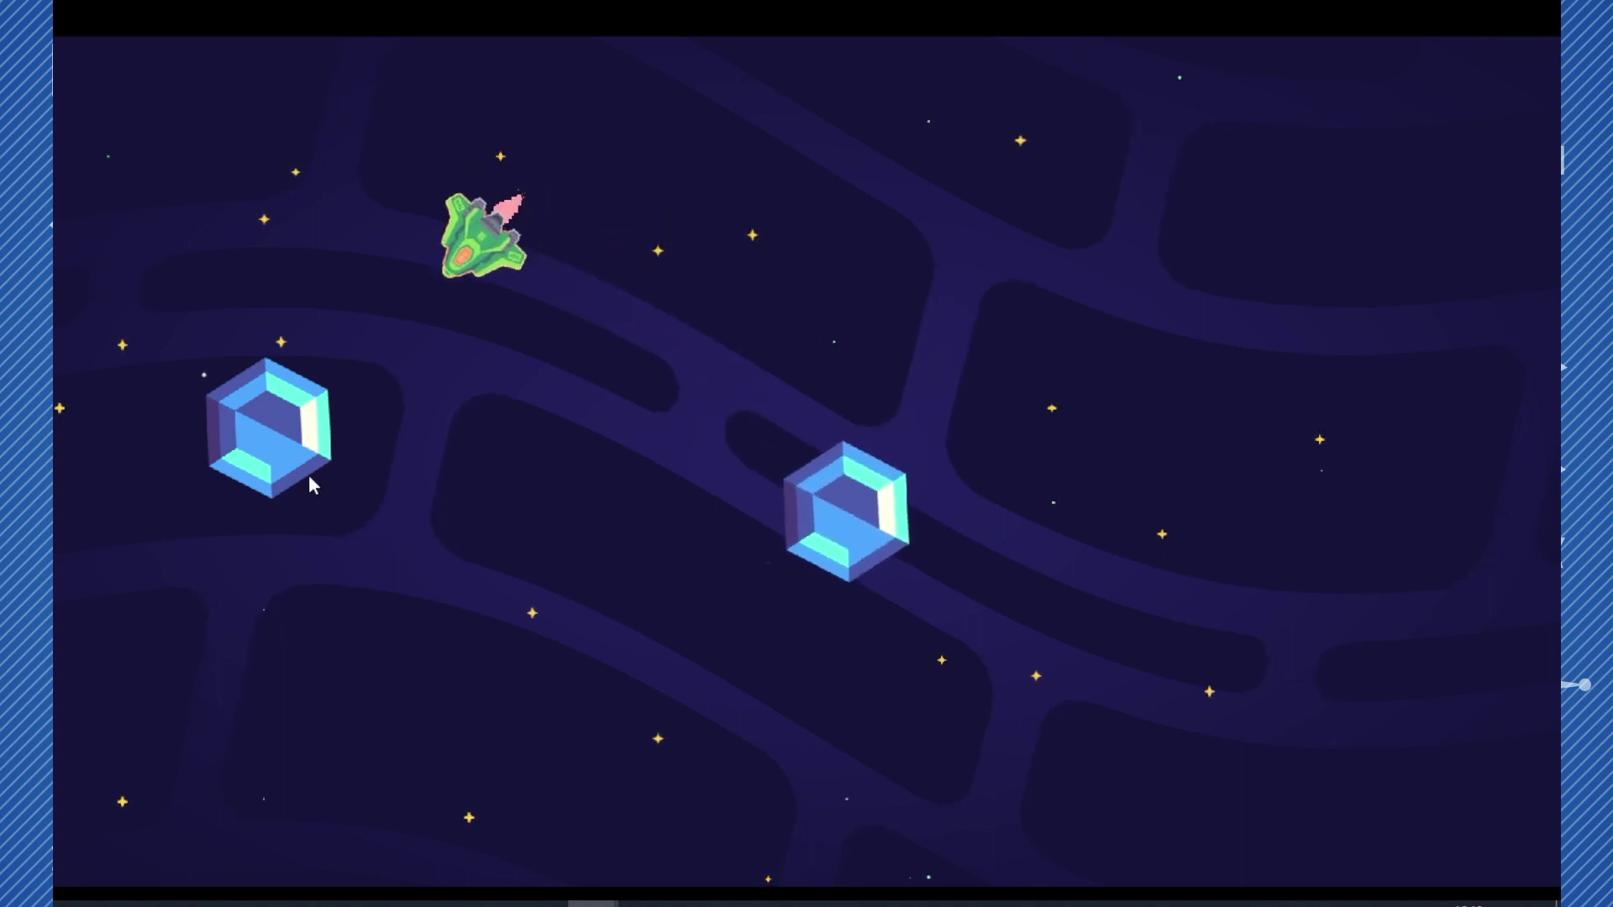
left_click(786, 496)
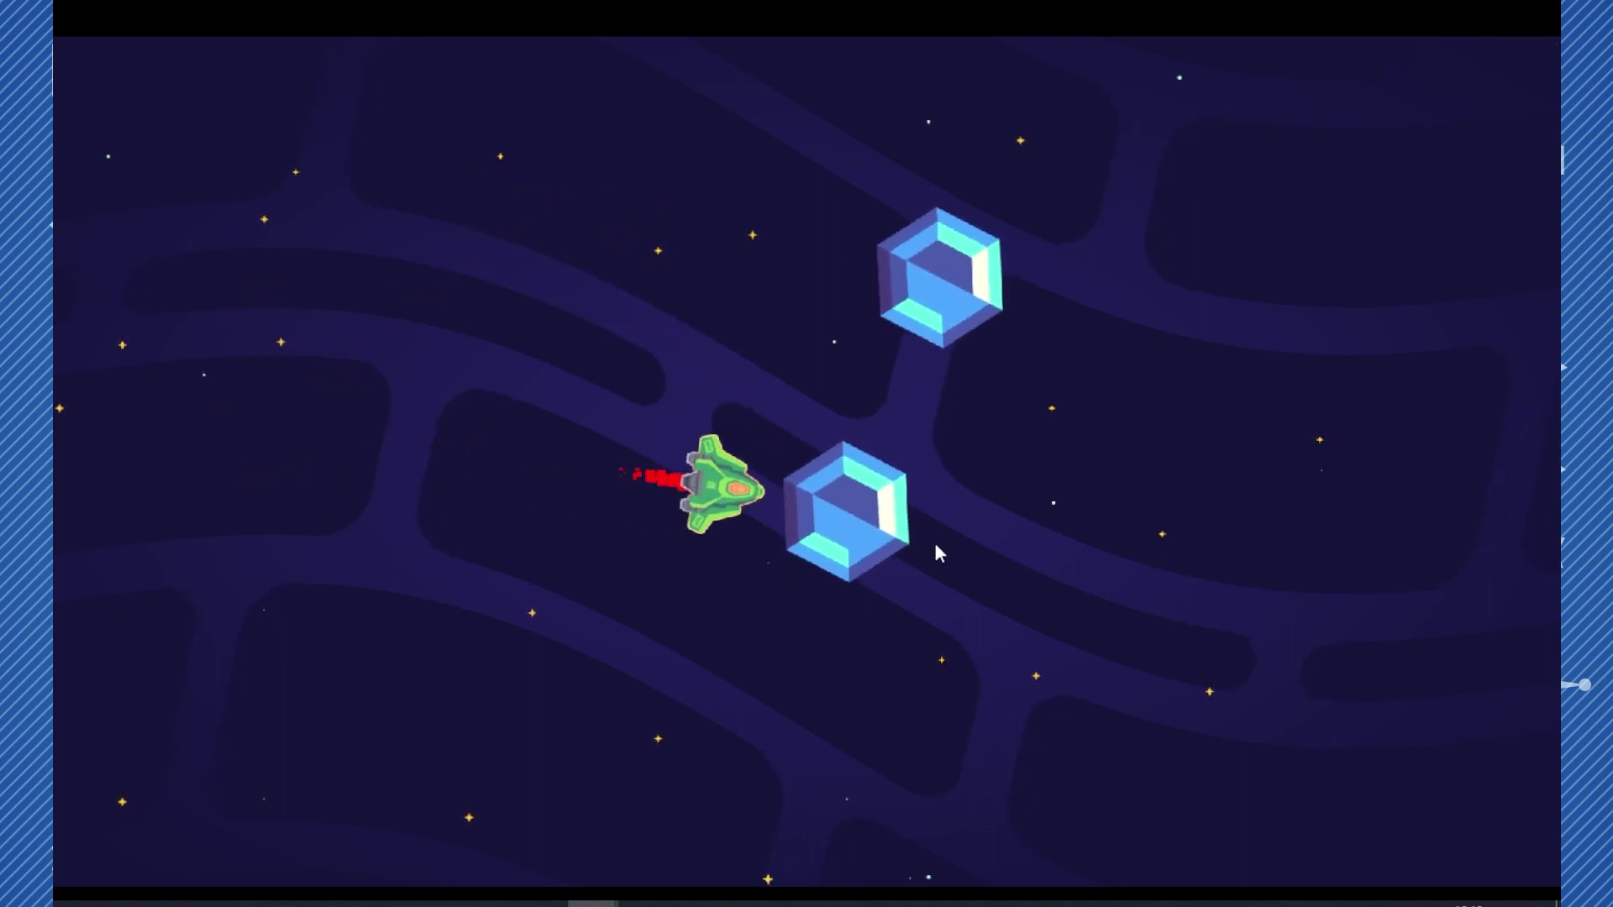
left_click(937, 286)
Fly the ship into the left and upper gems to collect them
left_click(238, 503)
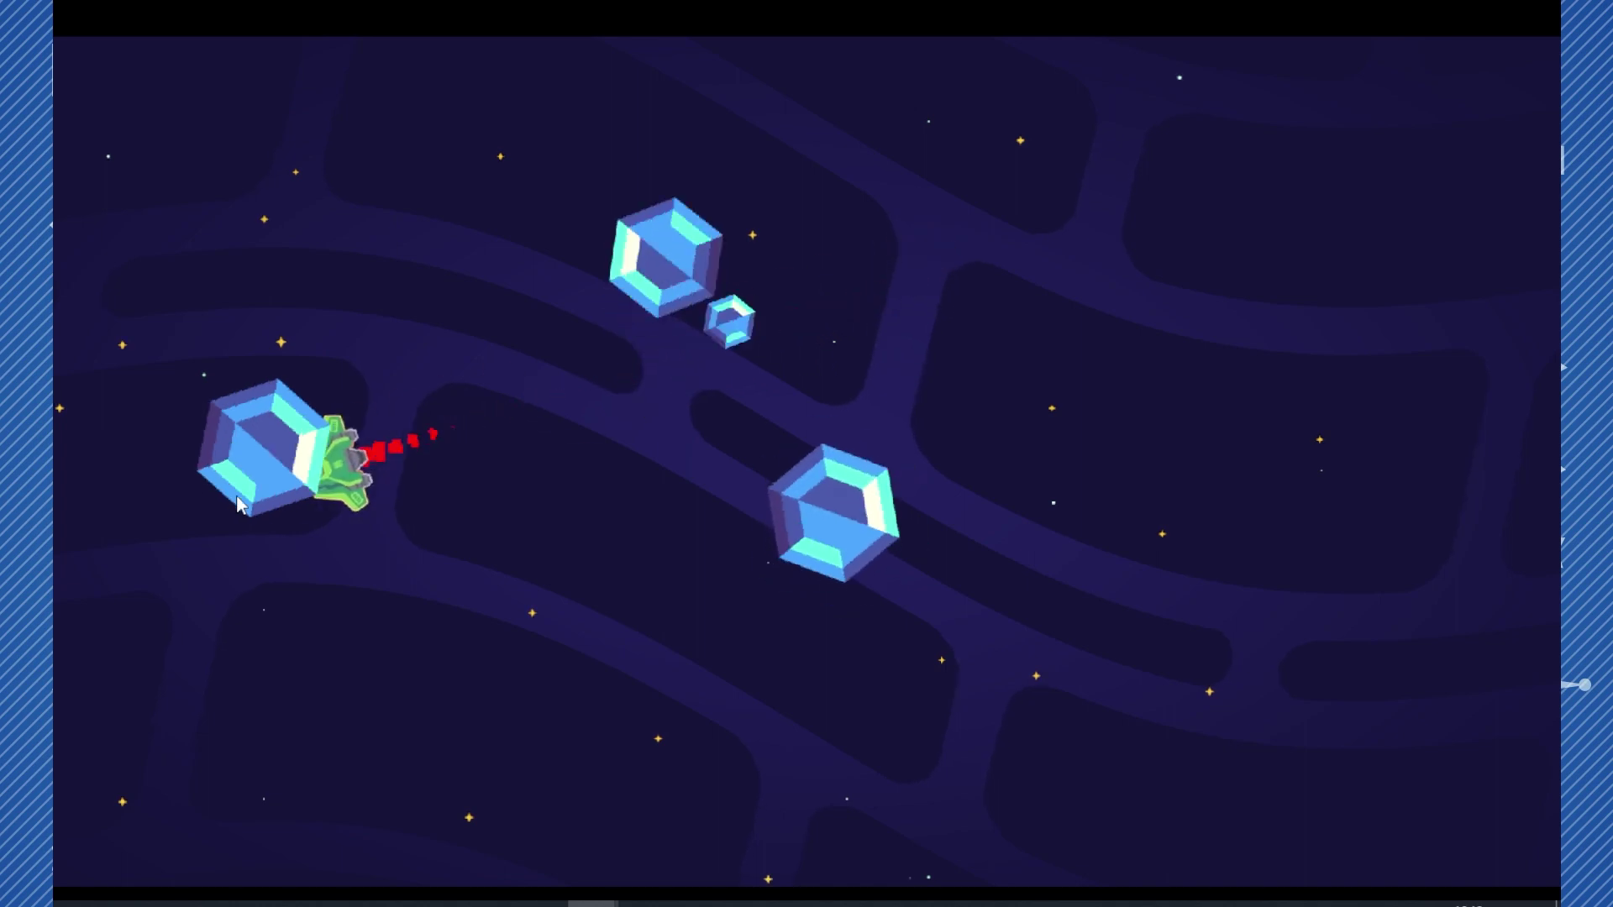
left_click(805, 531)
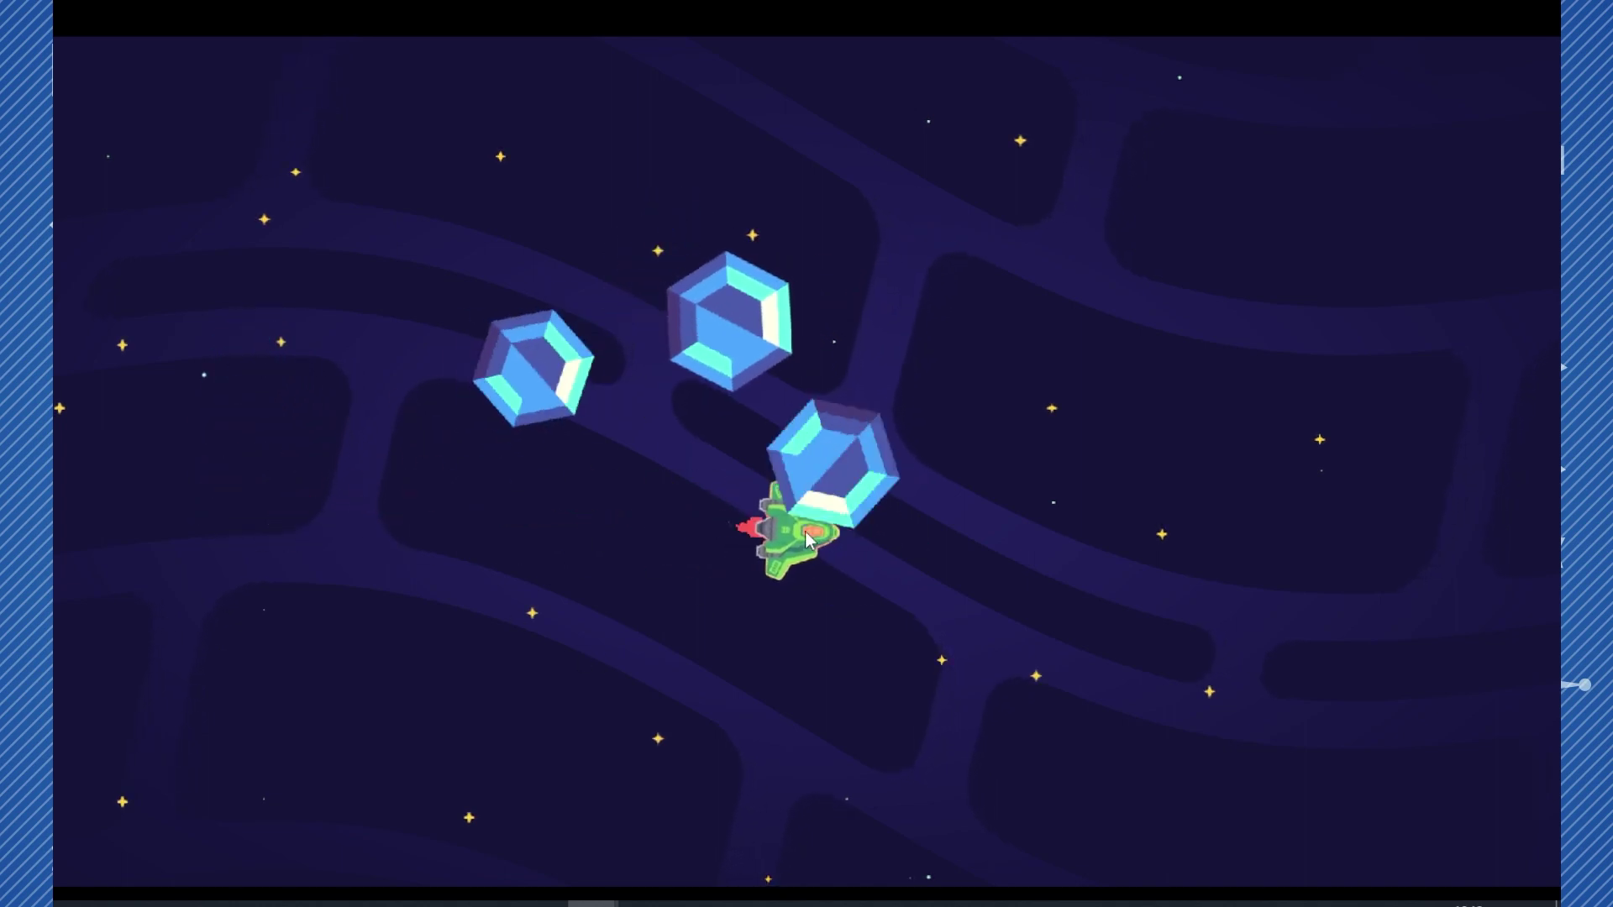
left_click(757, 362)
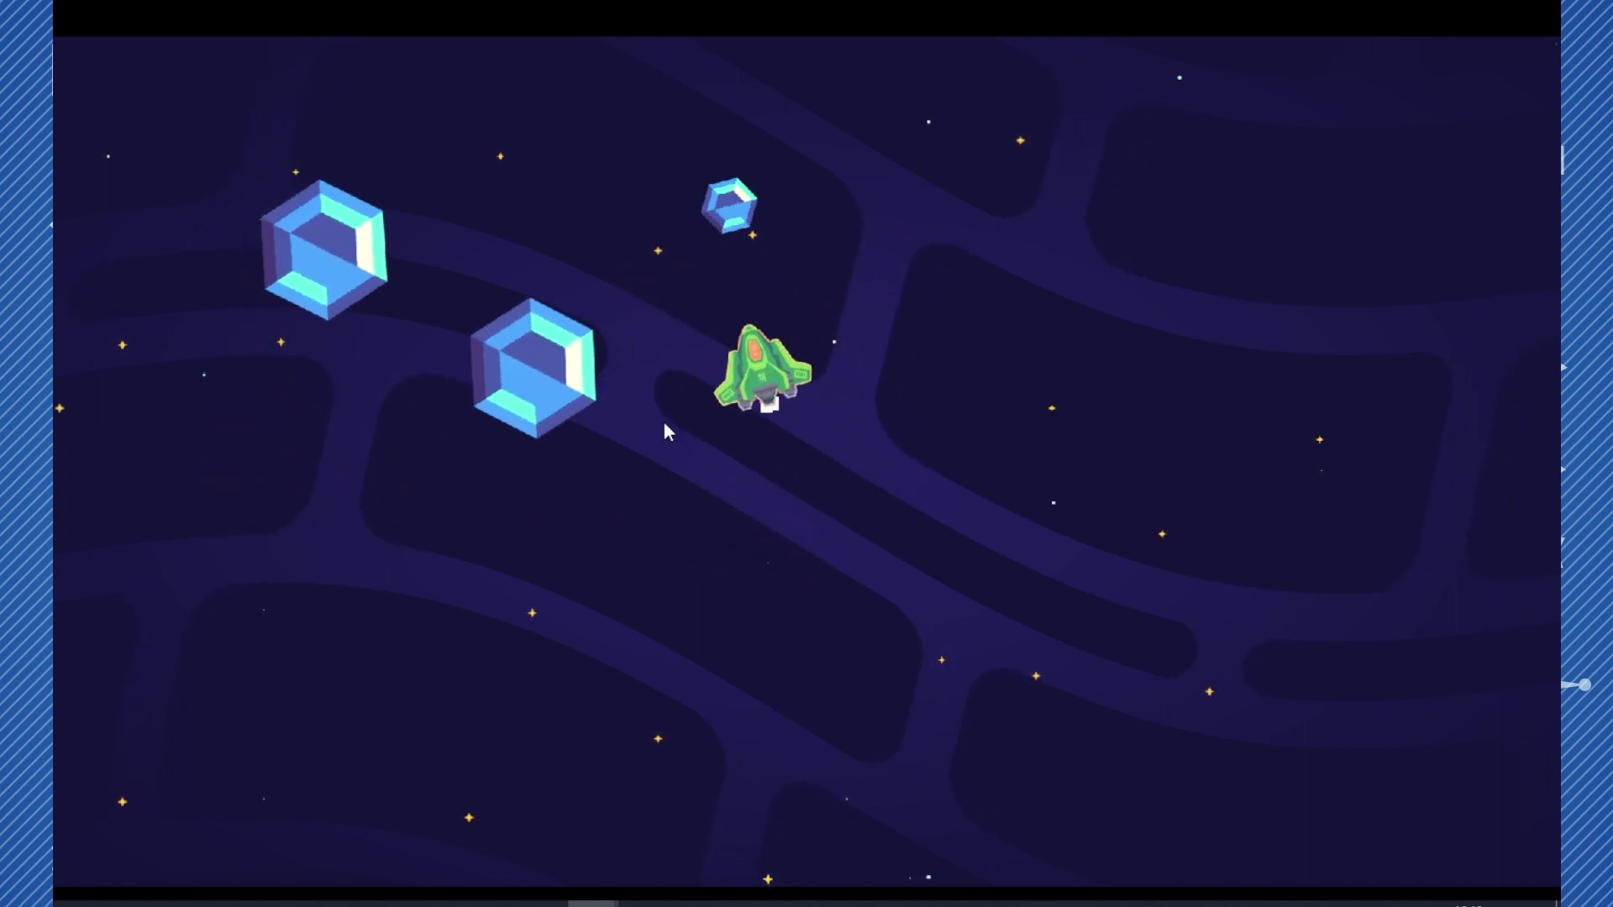
left_click(544, 370)
left_click(348, 235)
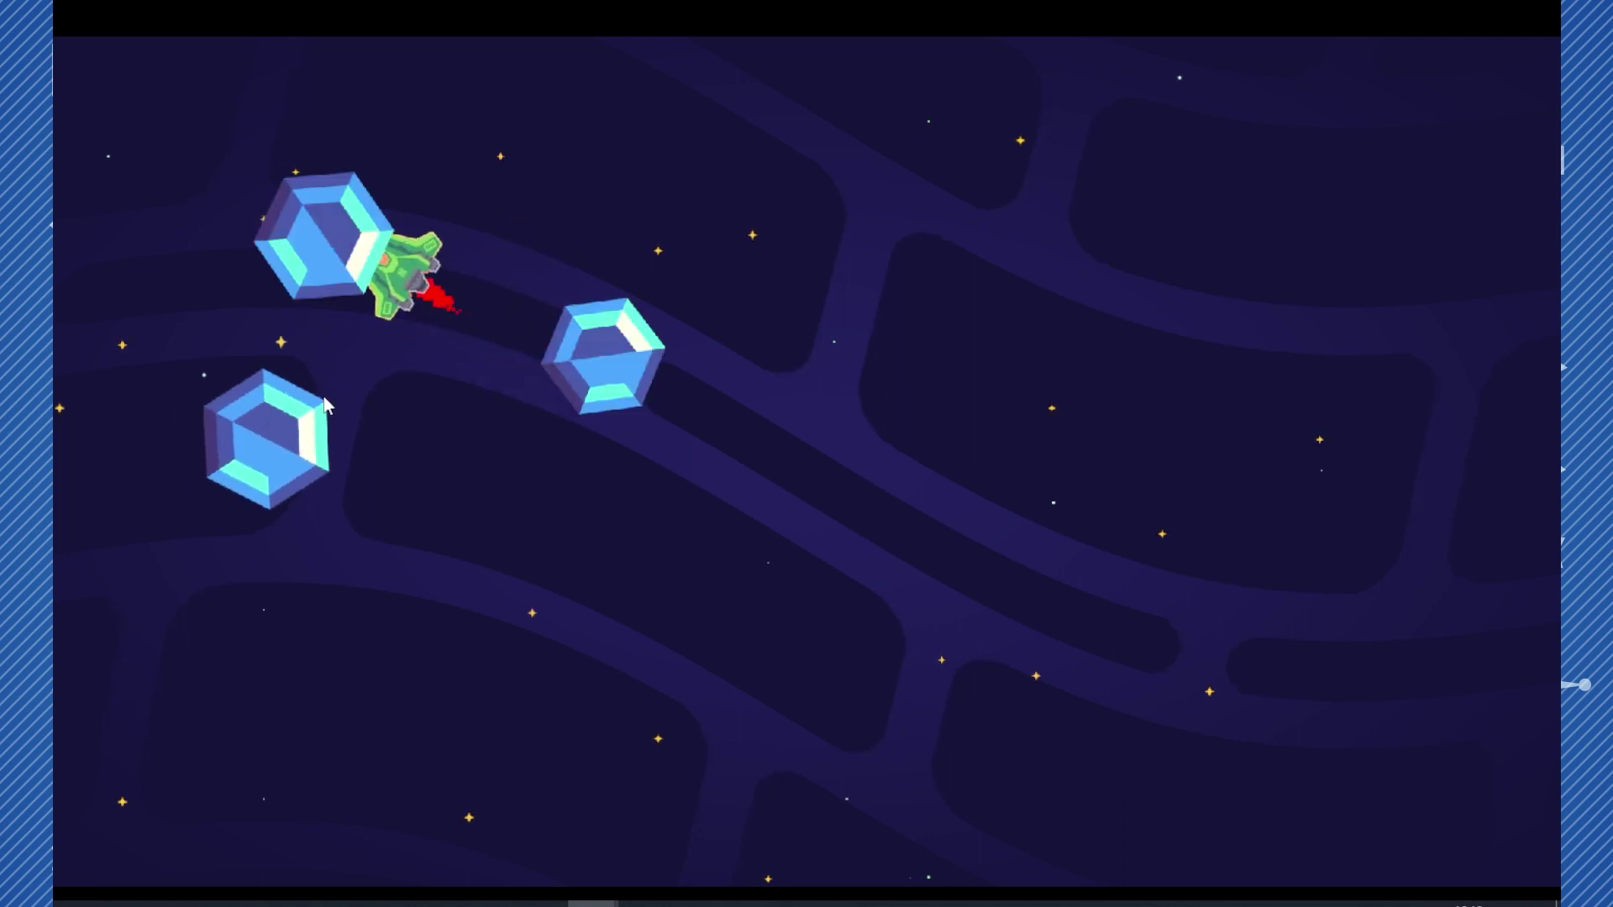
left_click(279, 437)
left_click(600, 351)
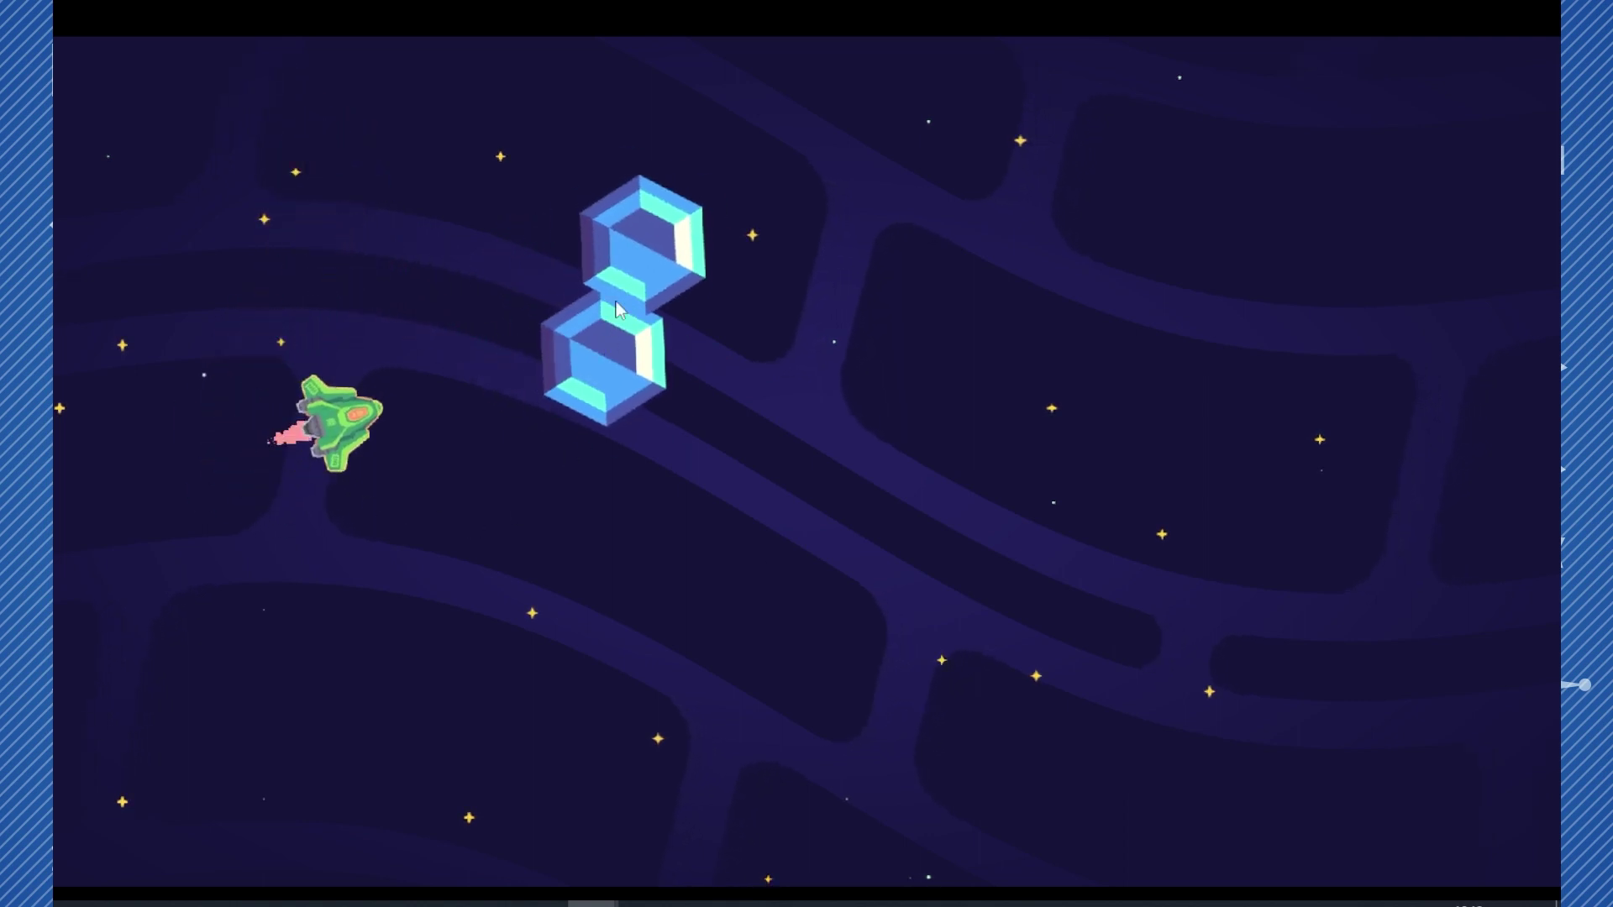
left_click(637, 251)
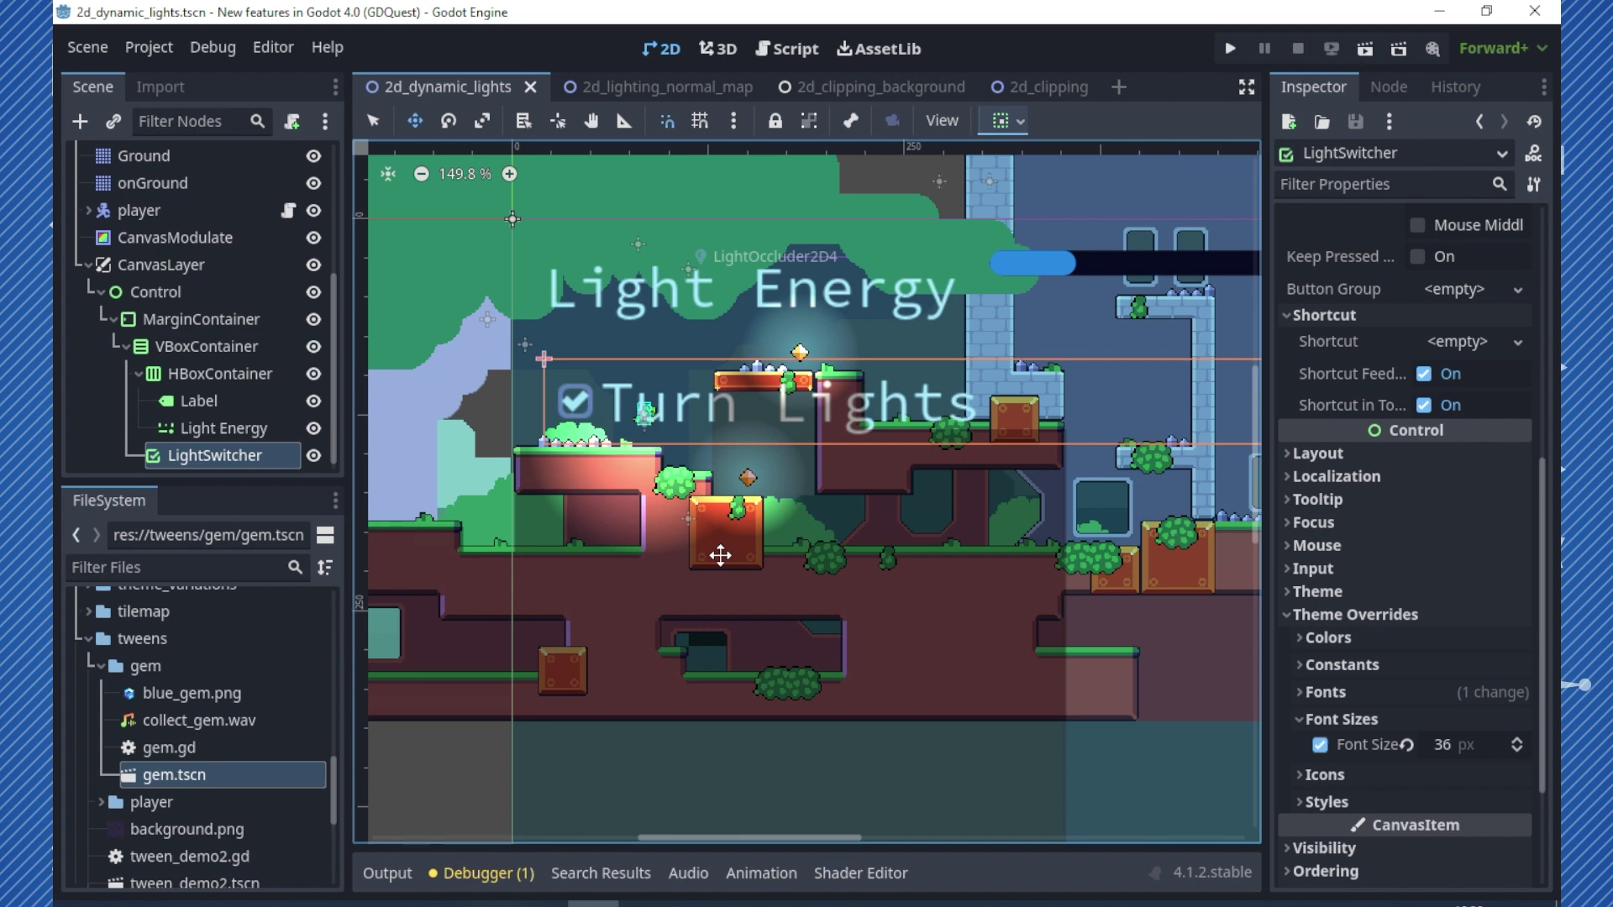
Run 2d_dynamic_lights, raise the Light Energy slider, and toggle Turn Lights off and on
scroll(720, 555, "down", 2)
scroll(720, 555, "down", 2)
scroll(721, 555, "down", 2)
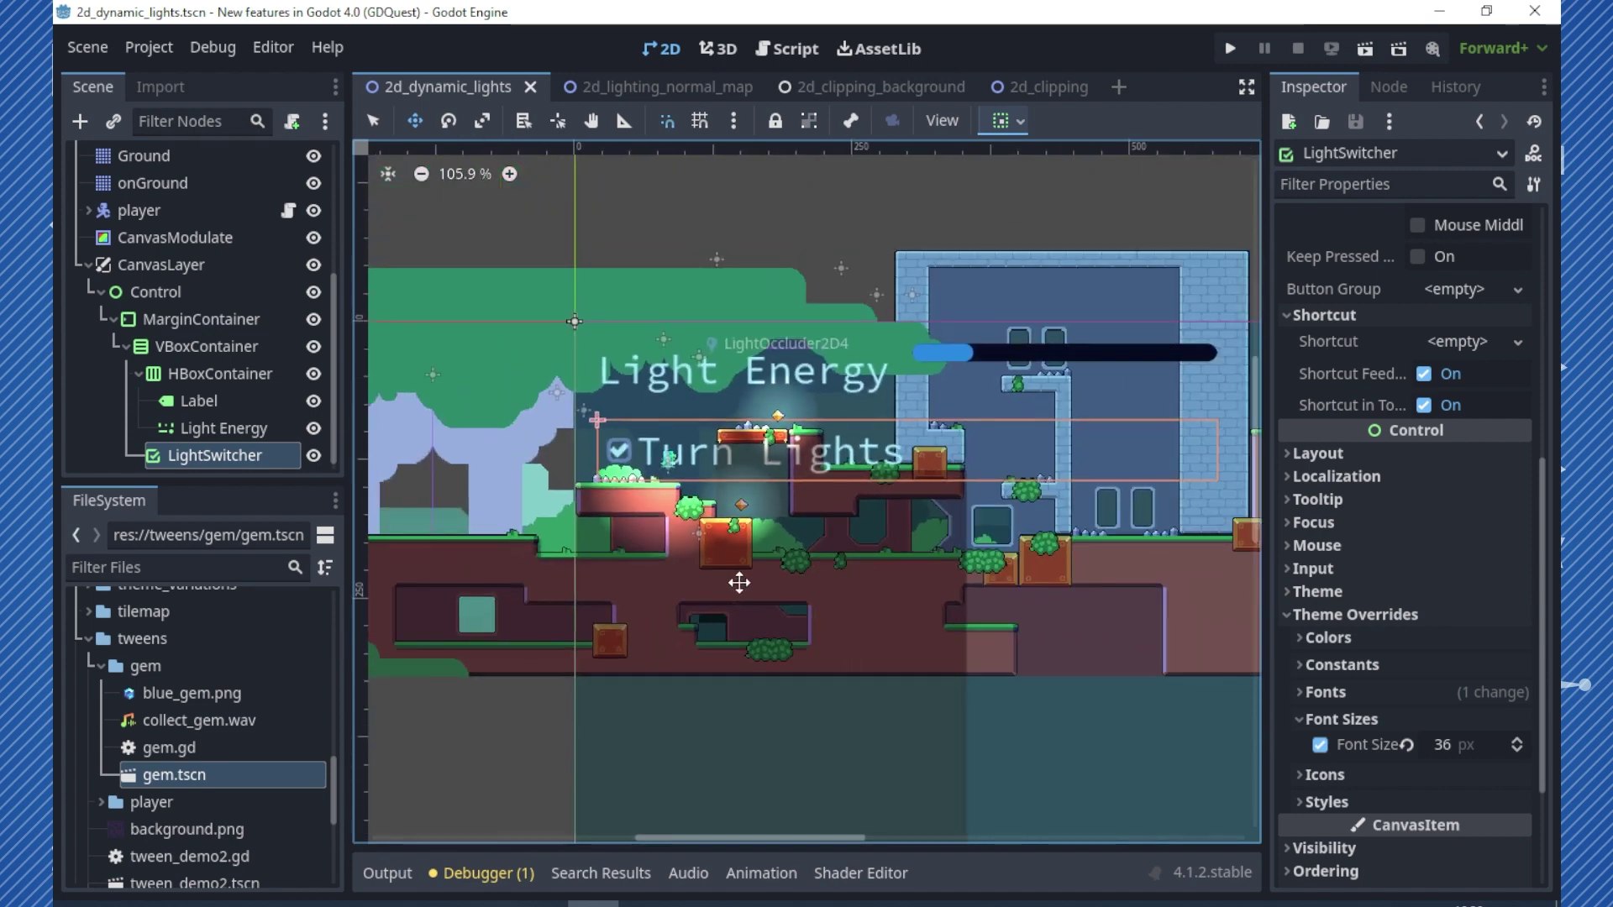
scroll(792, 594, "up", 2, "ctrl")
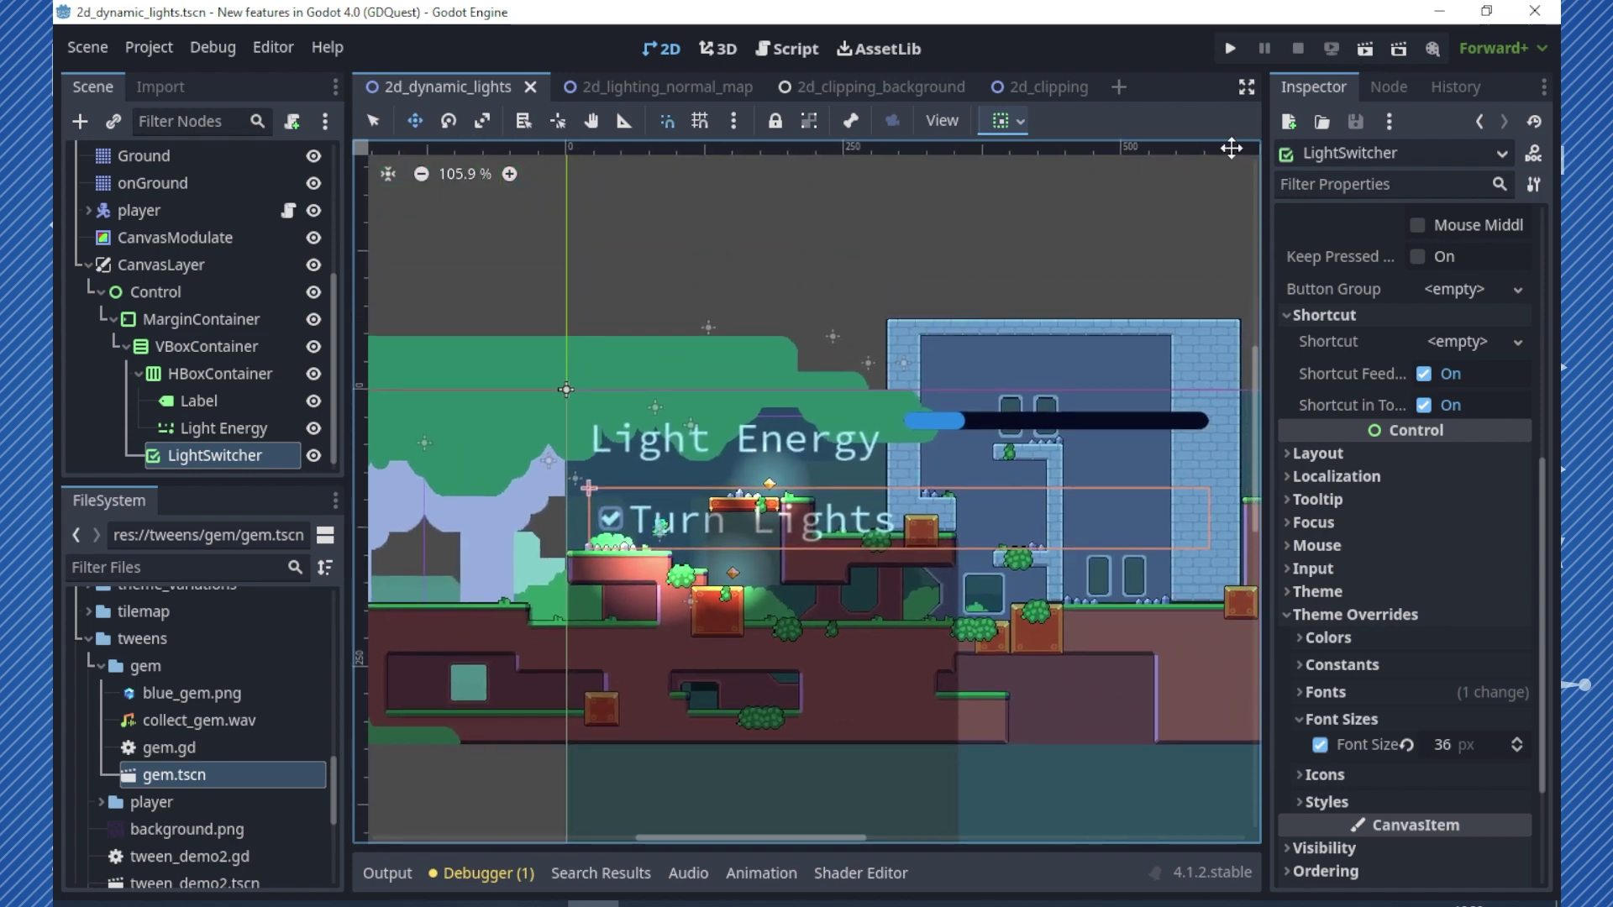
left_click(1361, 48)
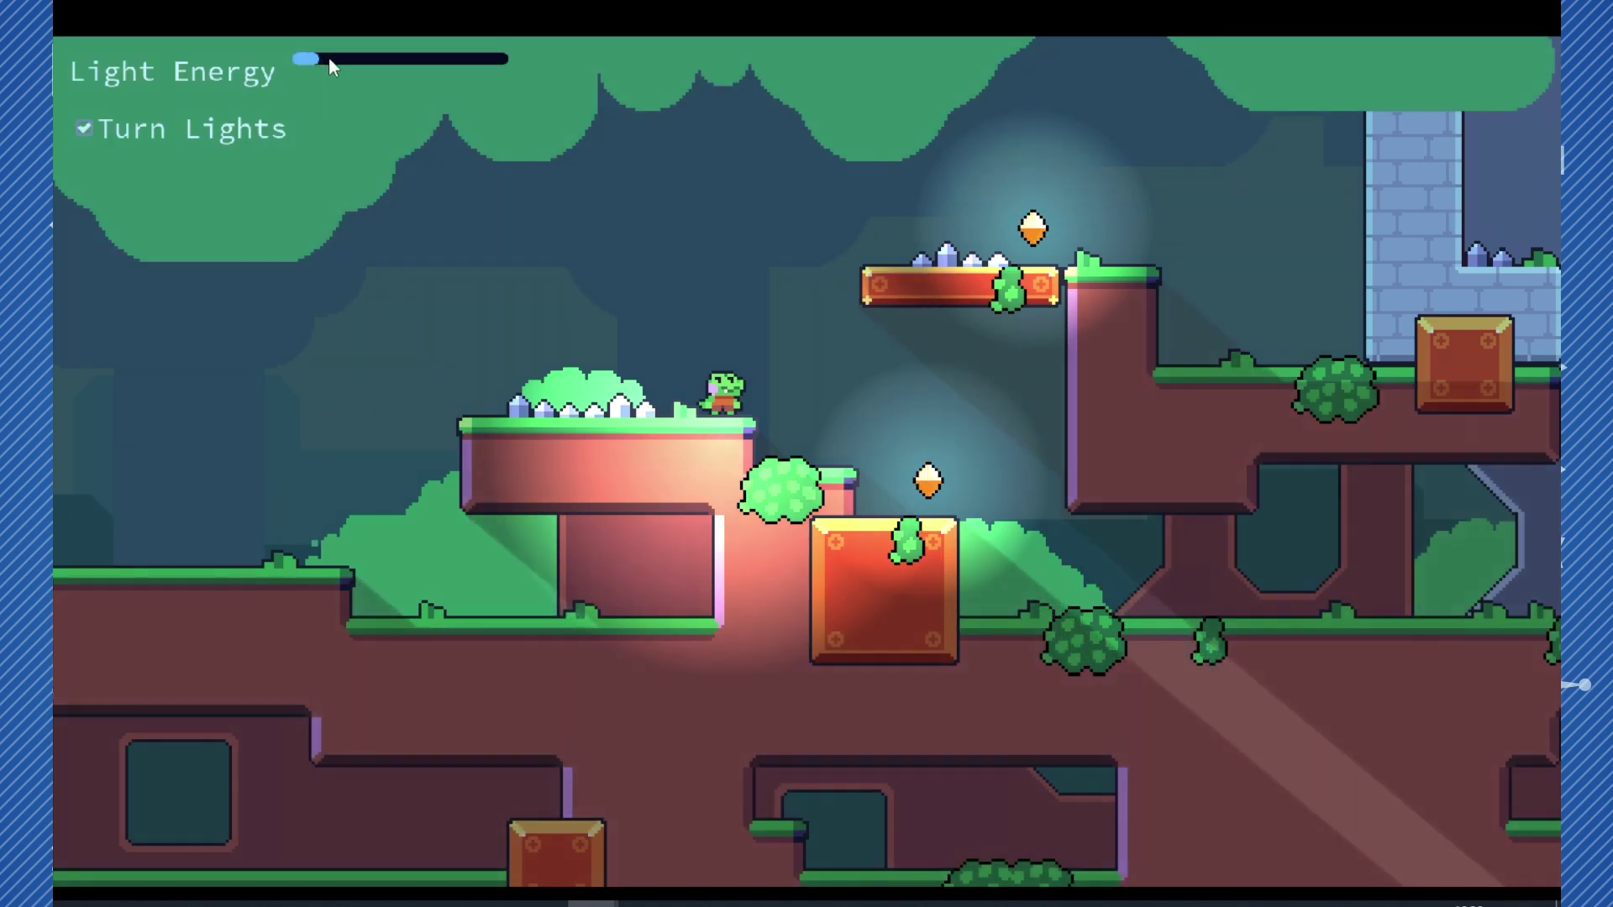
mouse_move(330, 59)
left_mouse_down()
mouse_move(450, 61)
mouse_move(375, 61)
left_mouse_up()
left_click(93, 128)
left_click(93, 128)
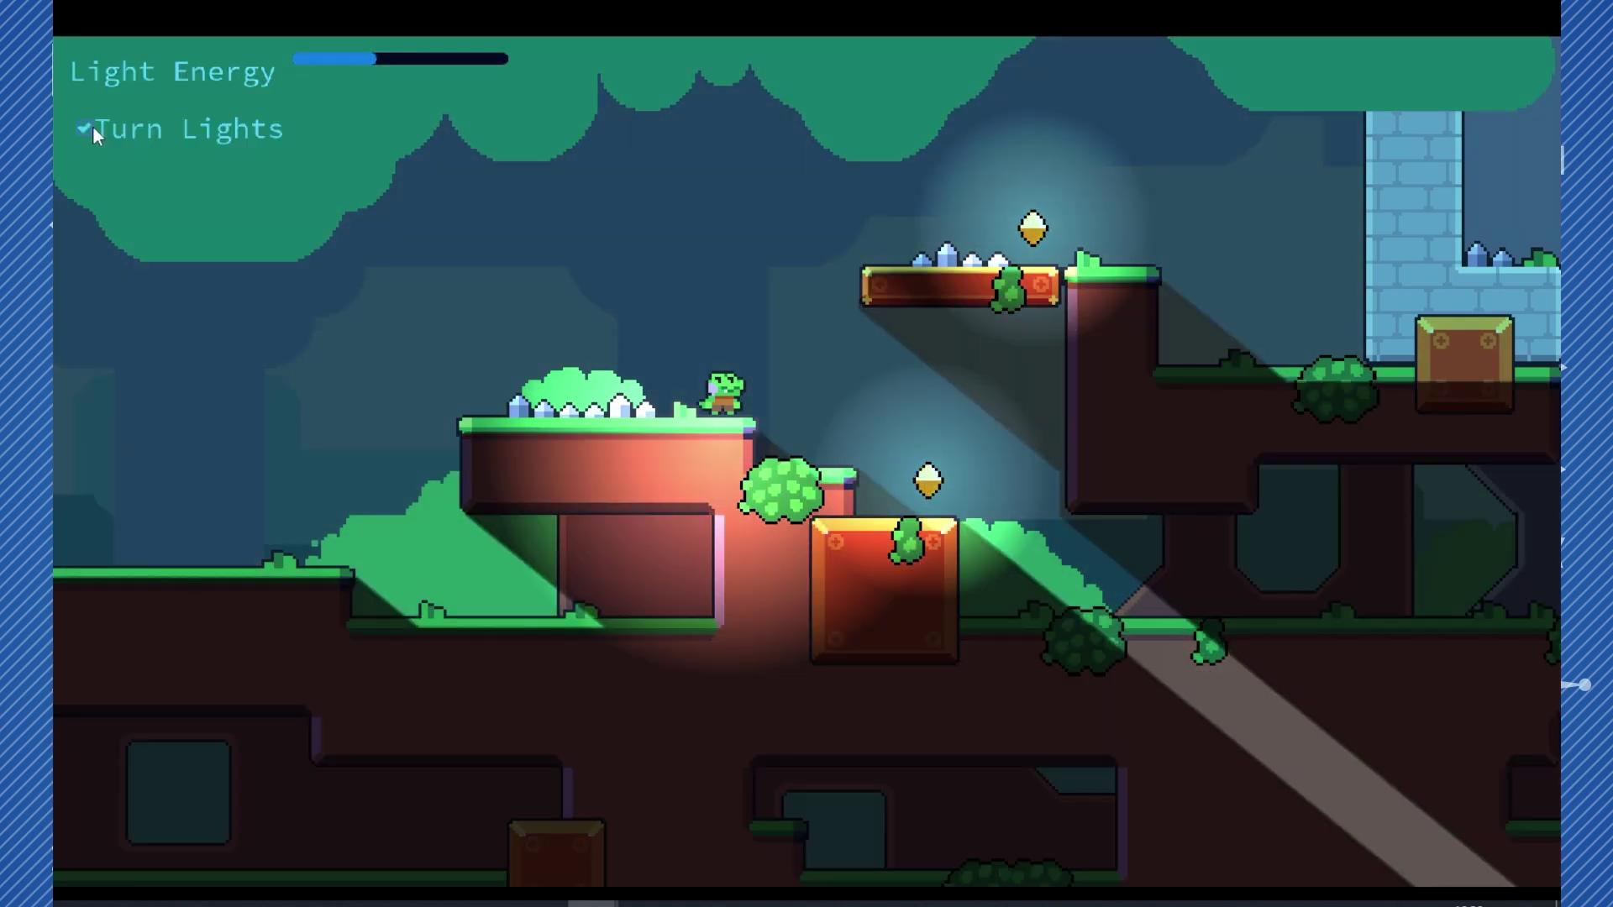
Walk and jump the player onto the upper orange platform with the arrow keys and Space
key("space")
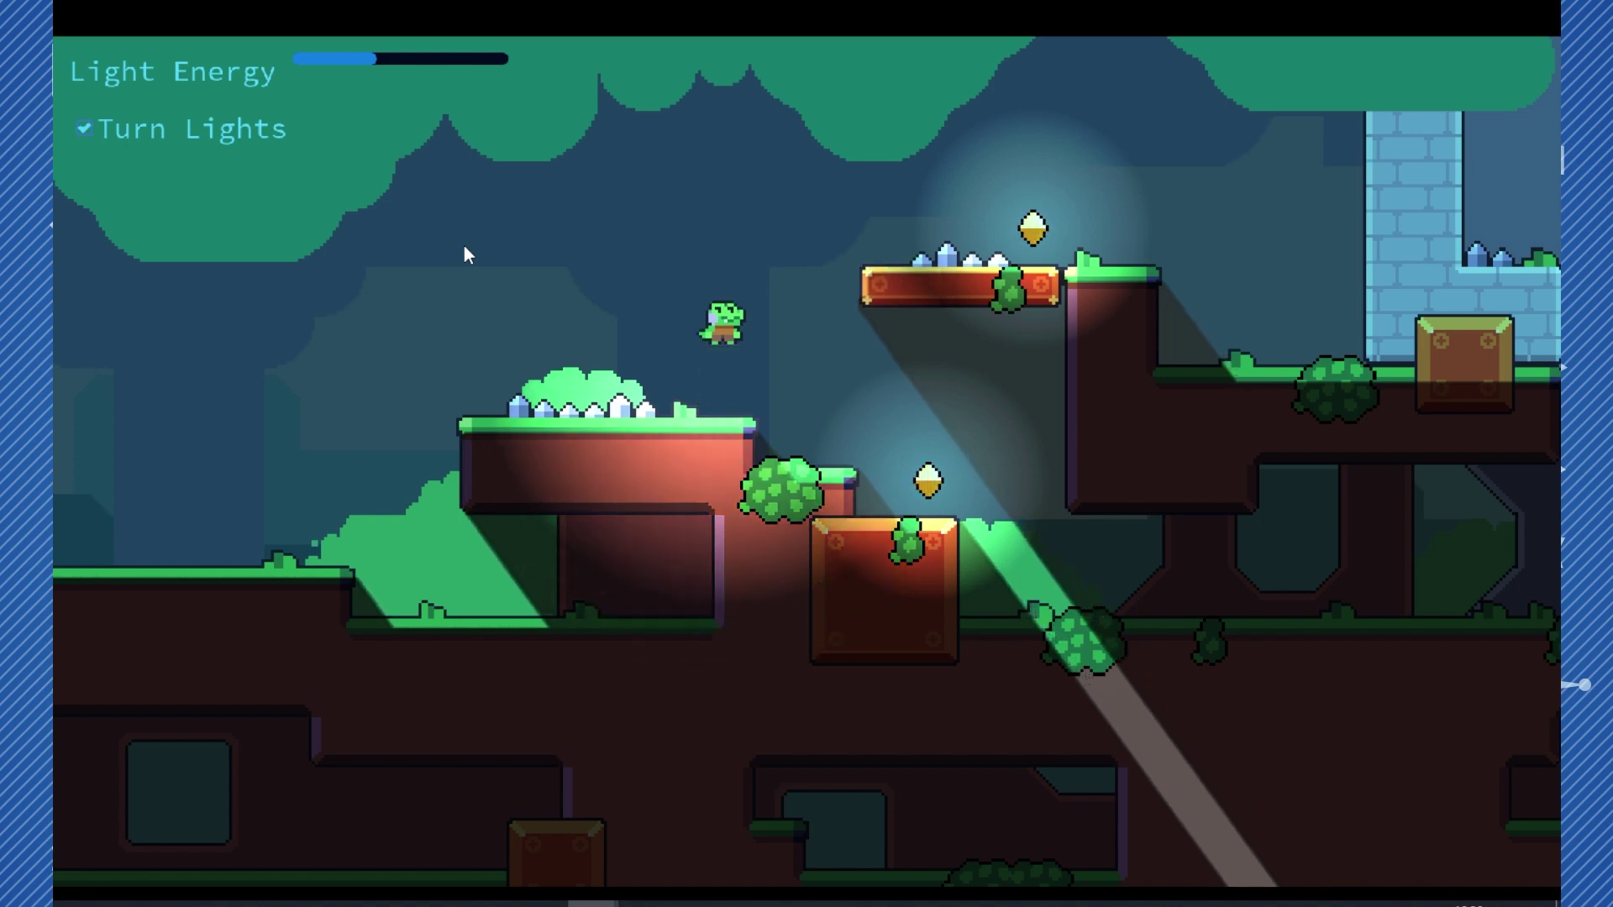
key("Left")
key("Right")
key("space")
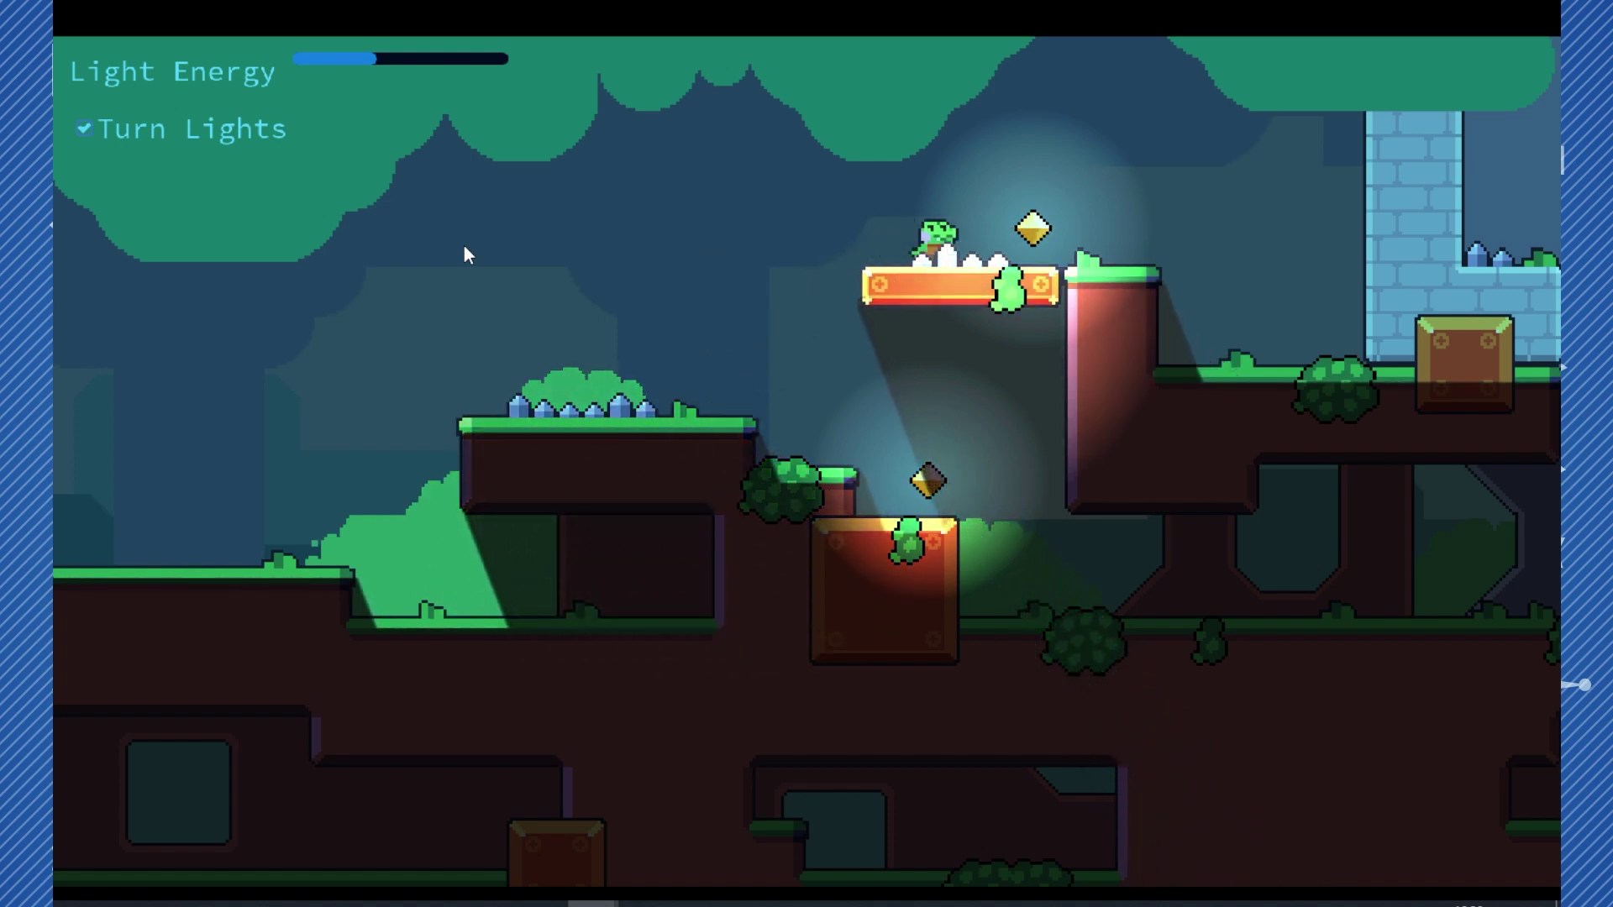
key("Right")
key("Left")
key("space")
key("Right")
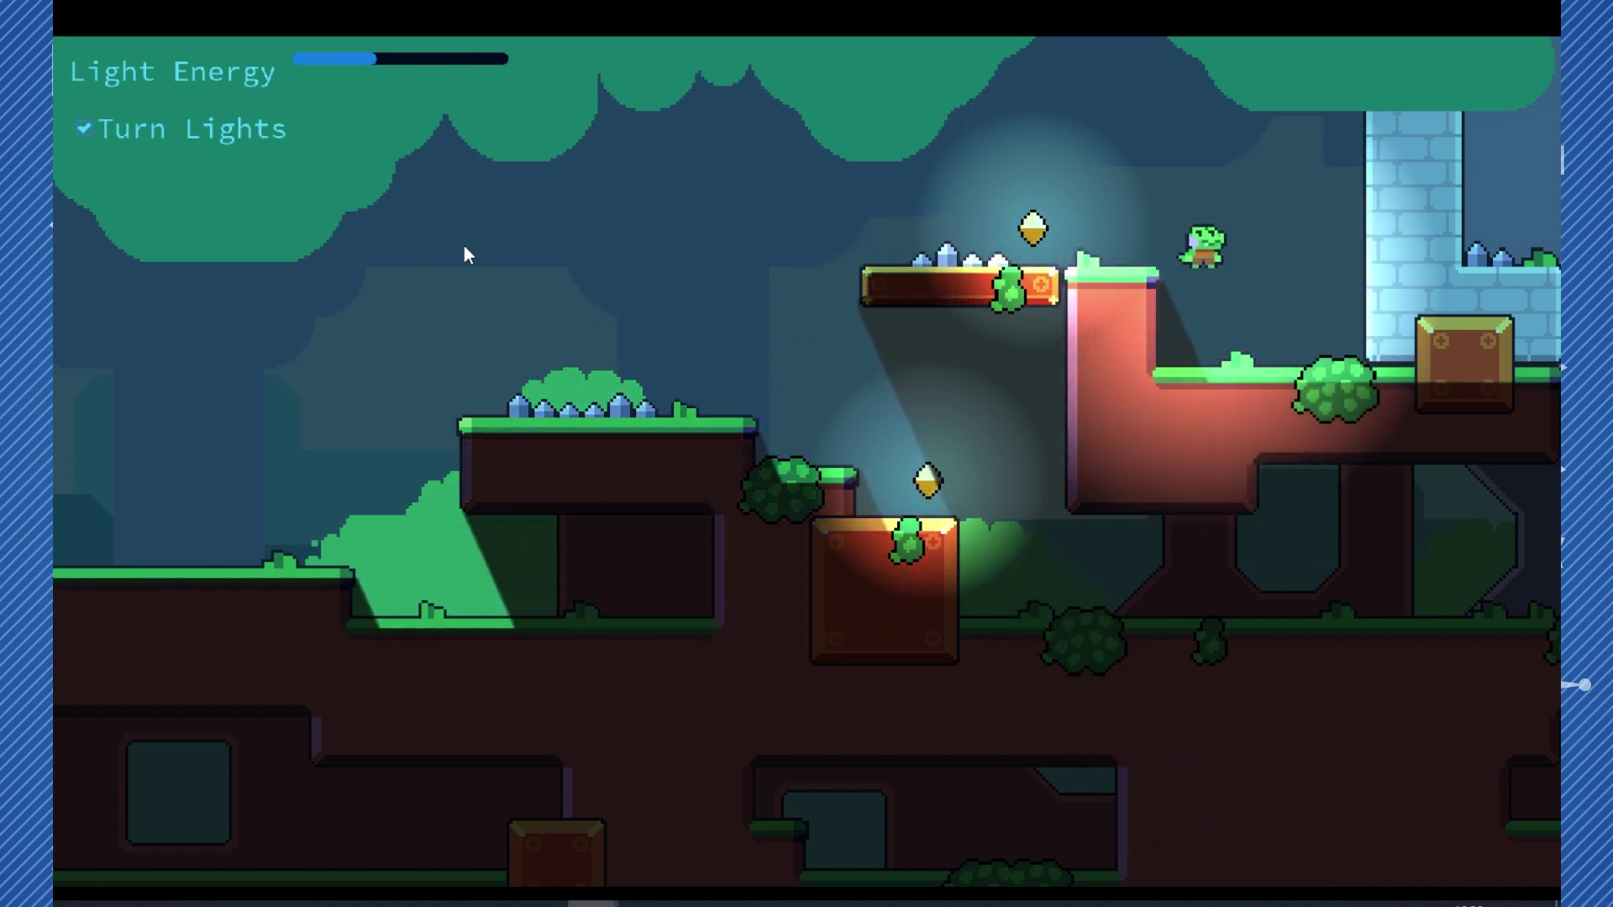
Hop onto the spiked platform and back, raise Light Energy to deepen shadows, and close the game
key("Left")
key("space")
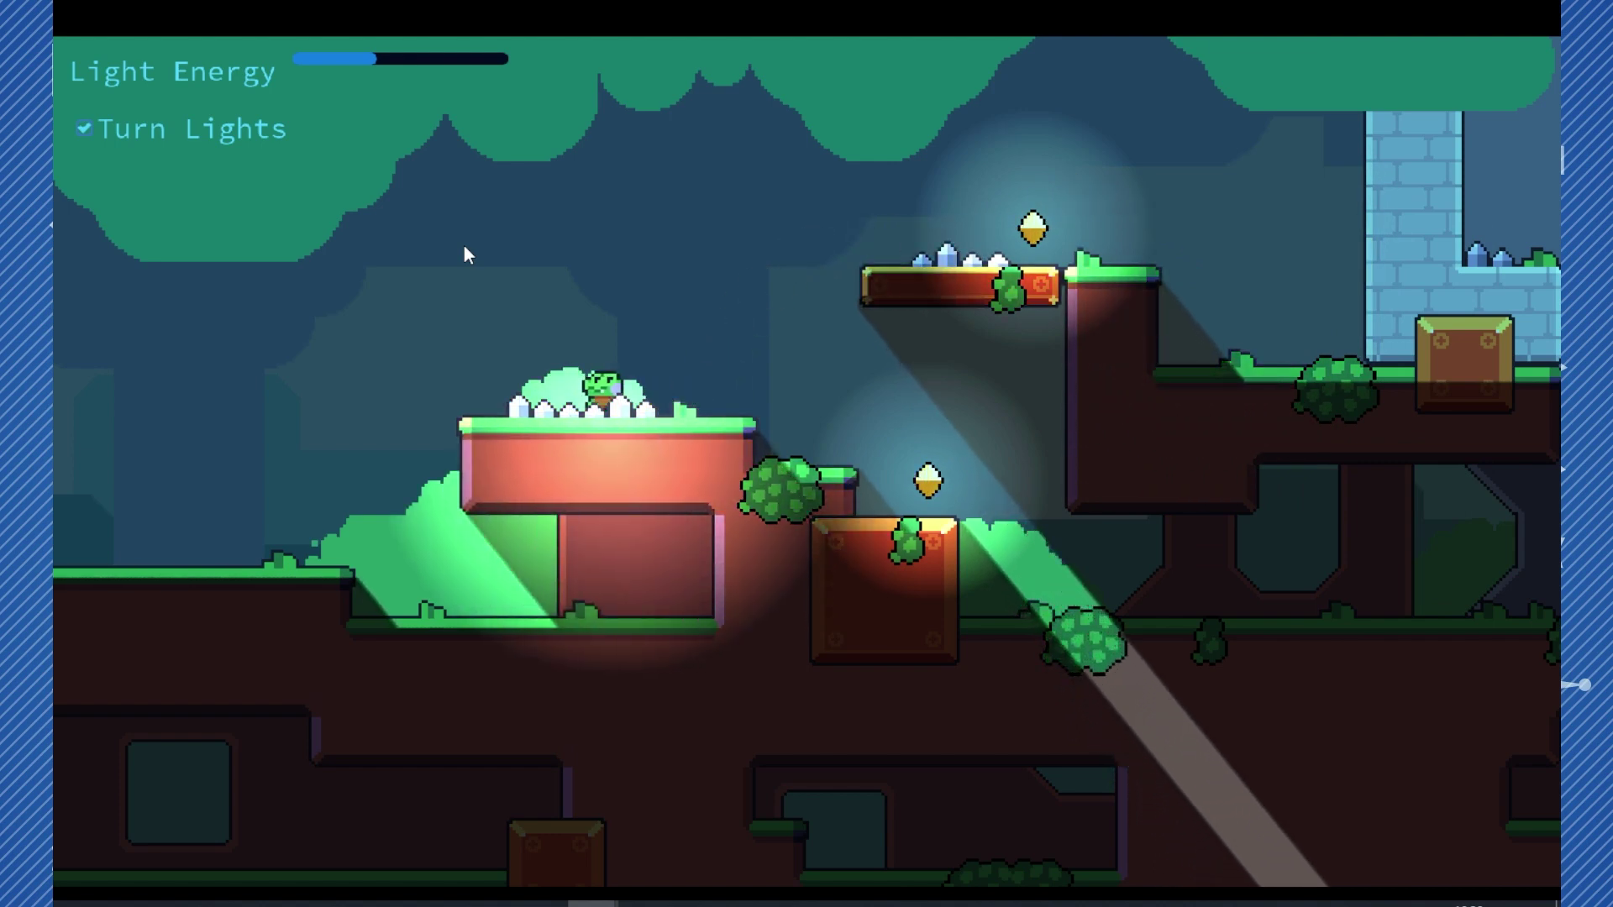
key("Left")
key("space")
key("Right")
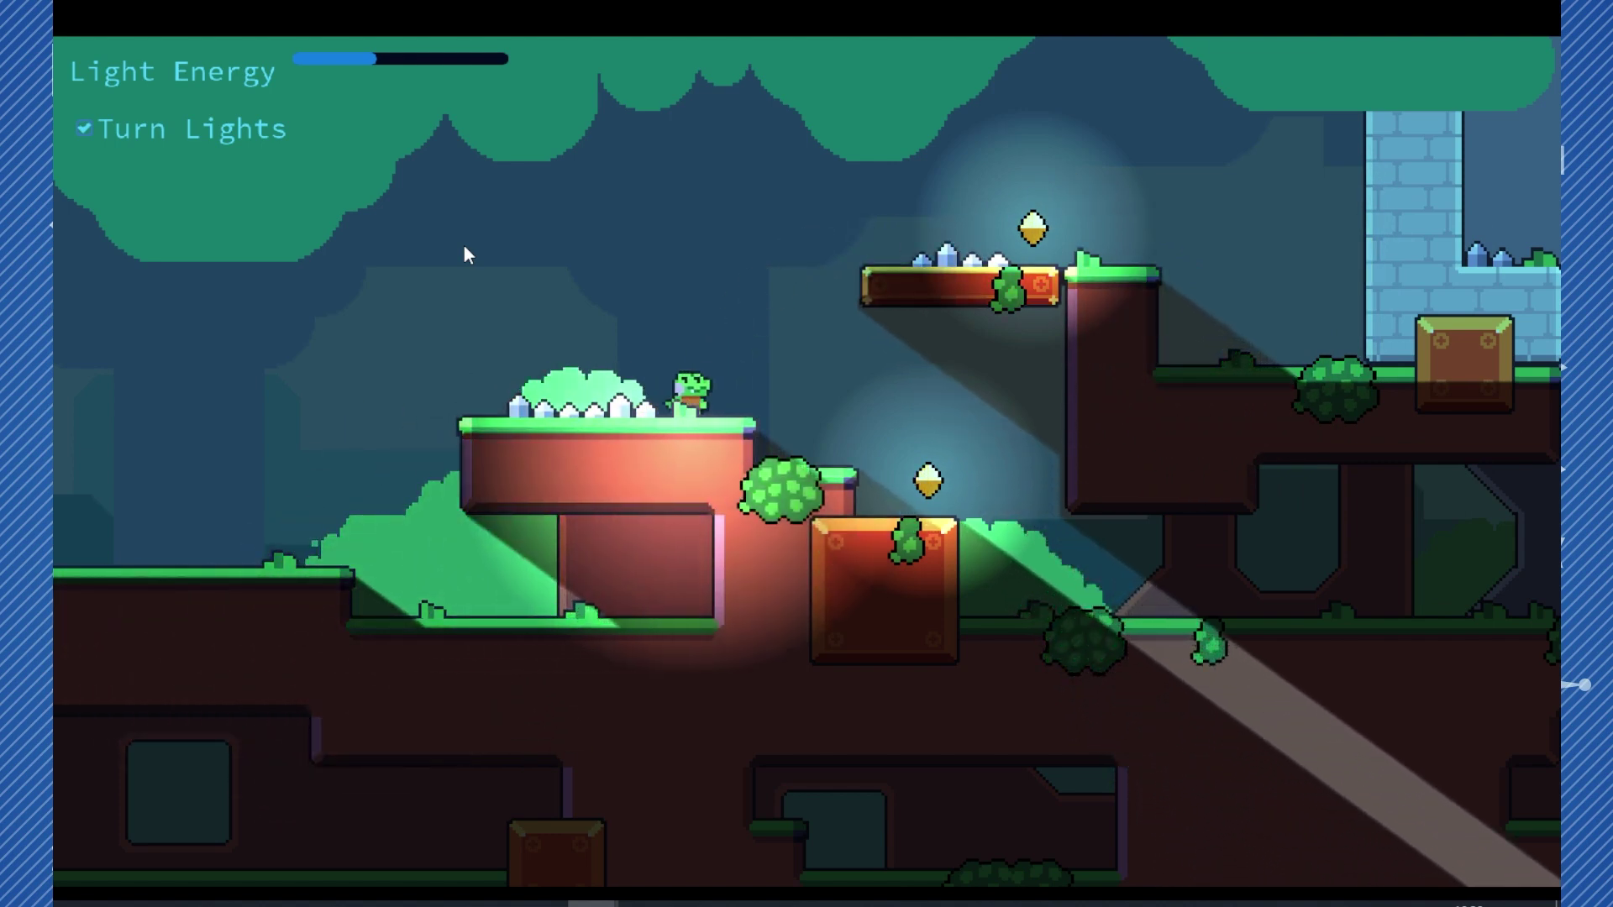
key("space")
key("Left")
key("space")
key("Right")
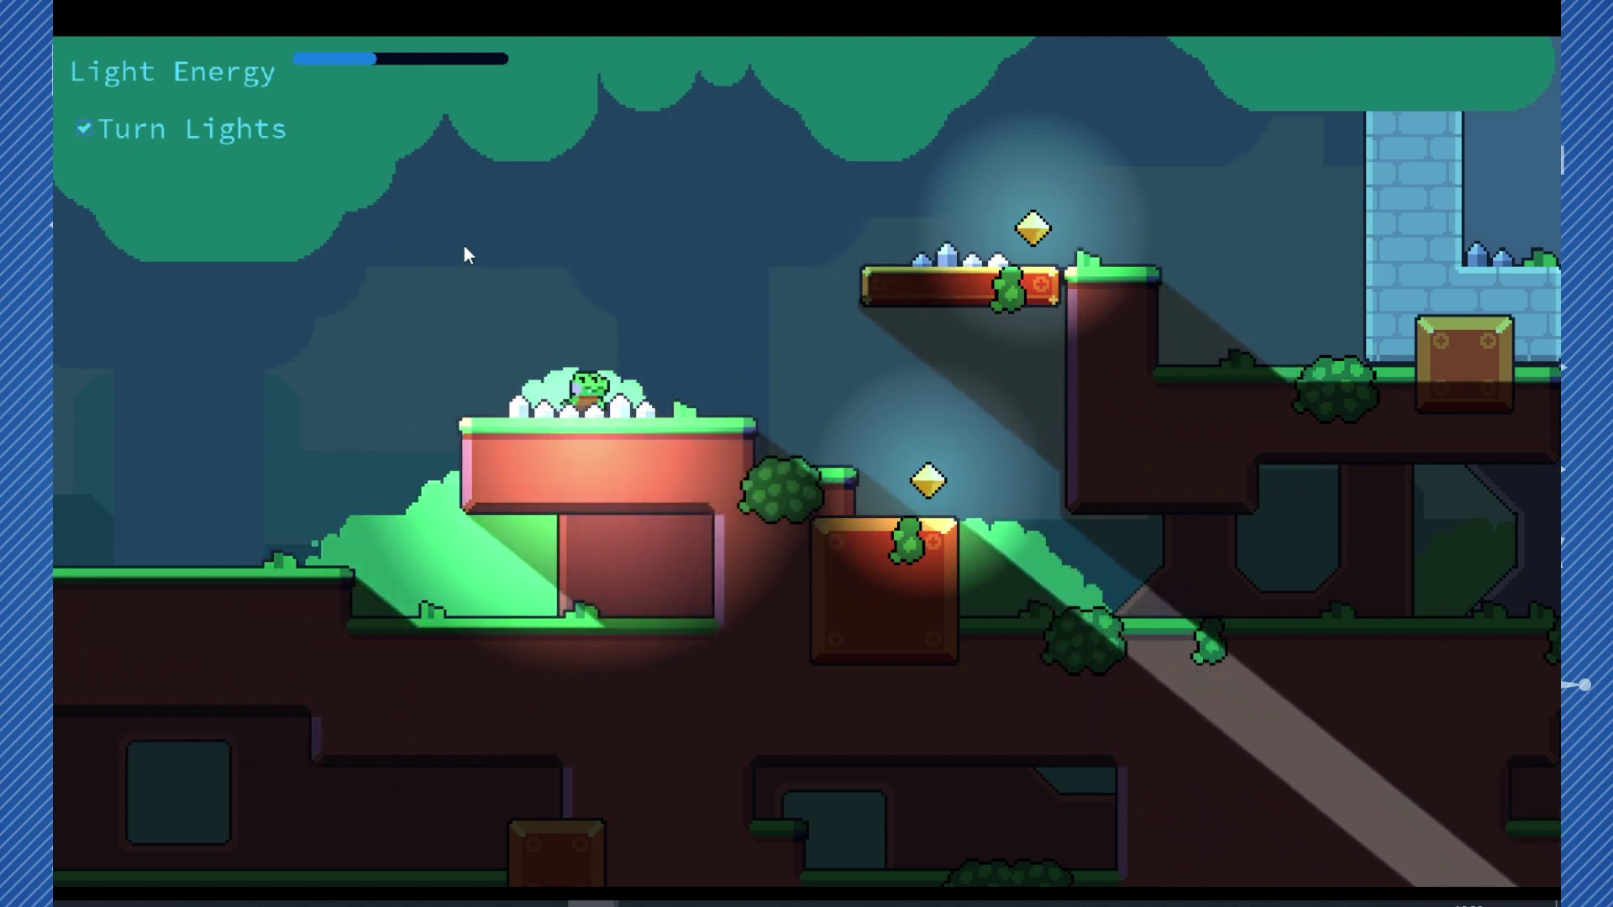
mouse_move(376, 59)
left_mouse_down()
mouse_move(472, 70)
mouse_move(345, 67)
left_mouse_up()
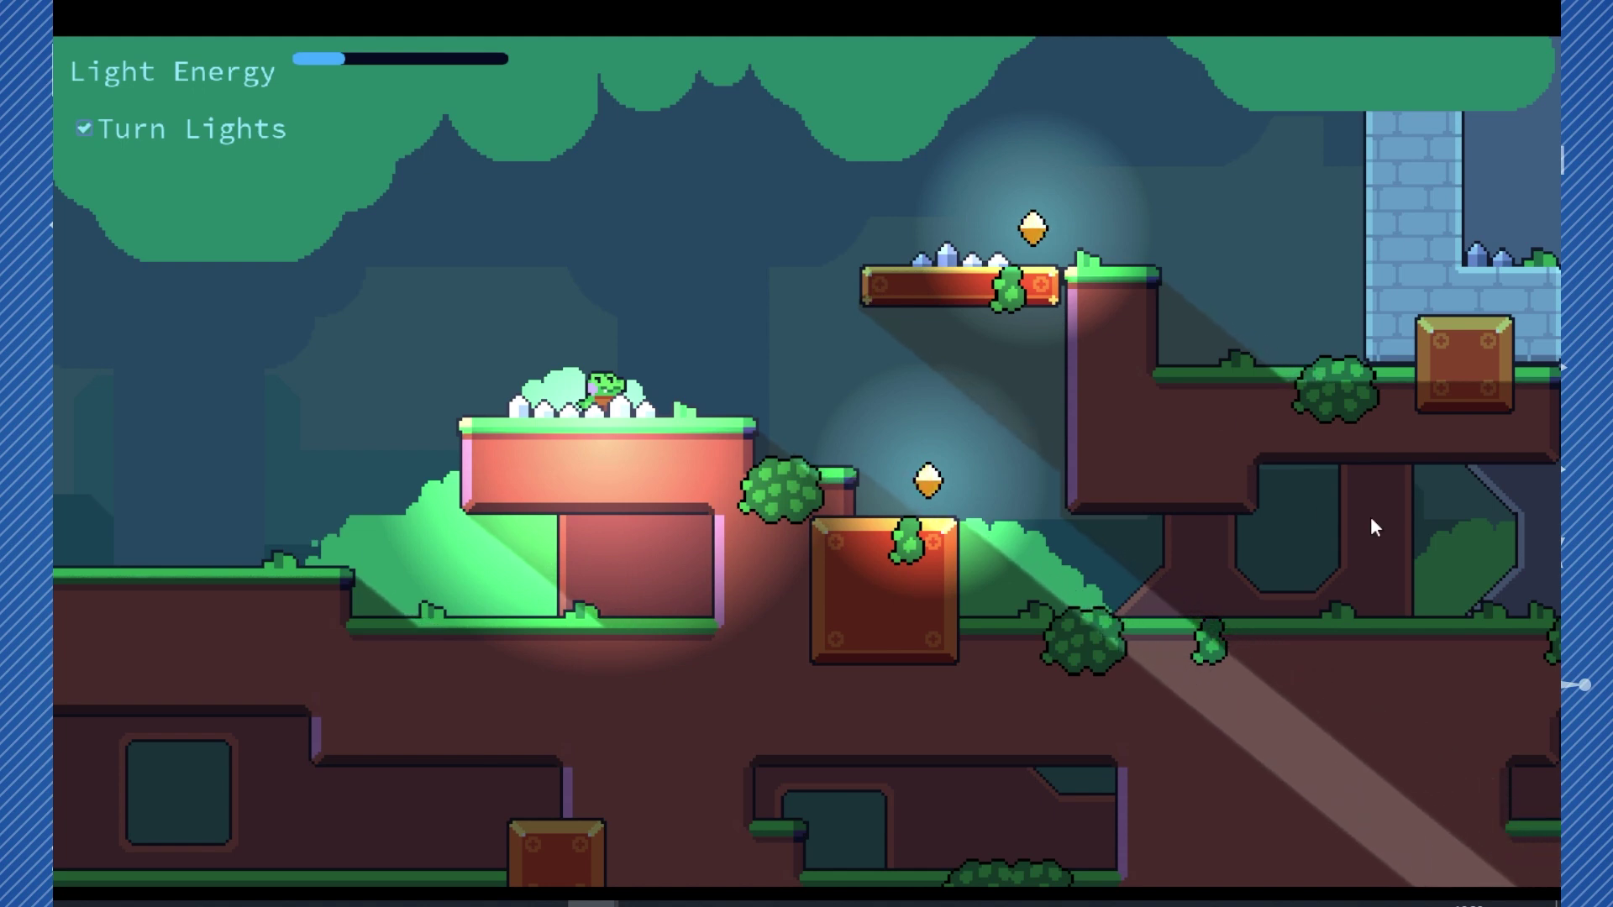
key("alt+F4")
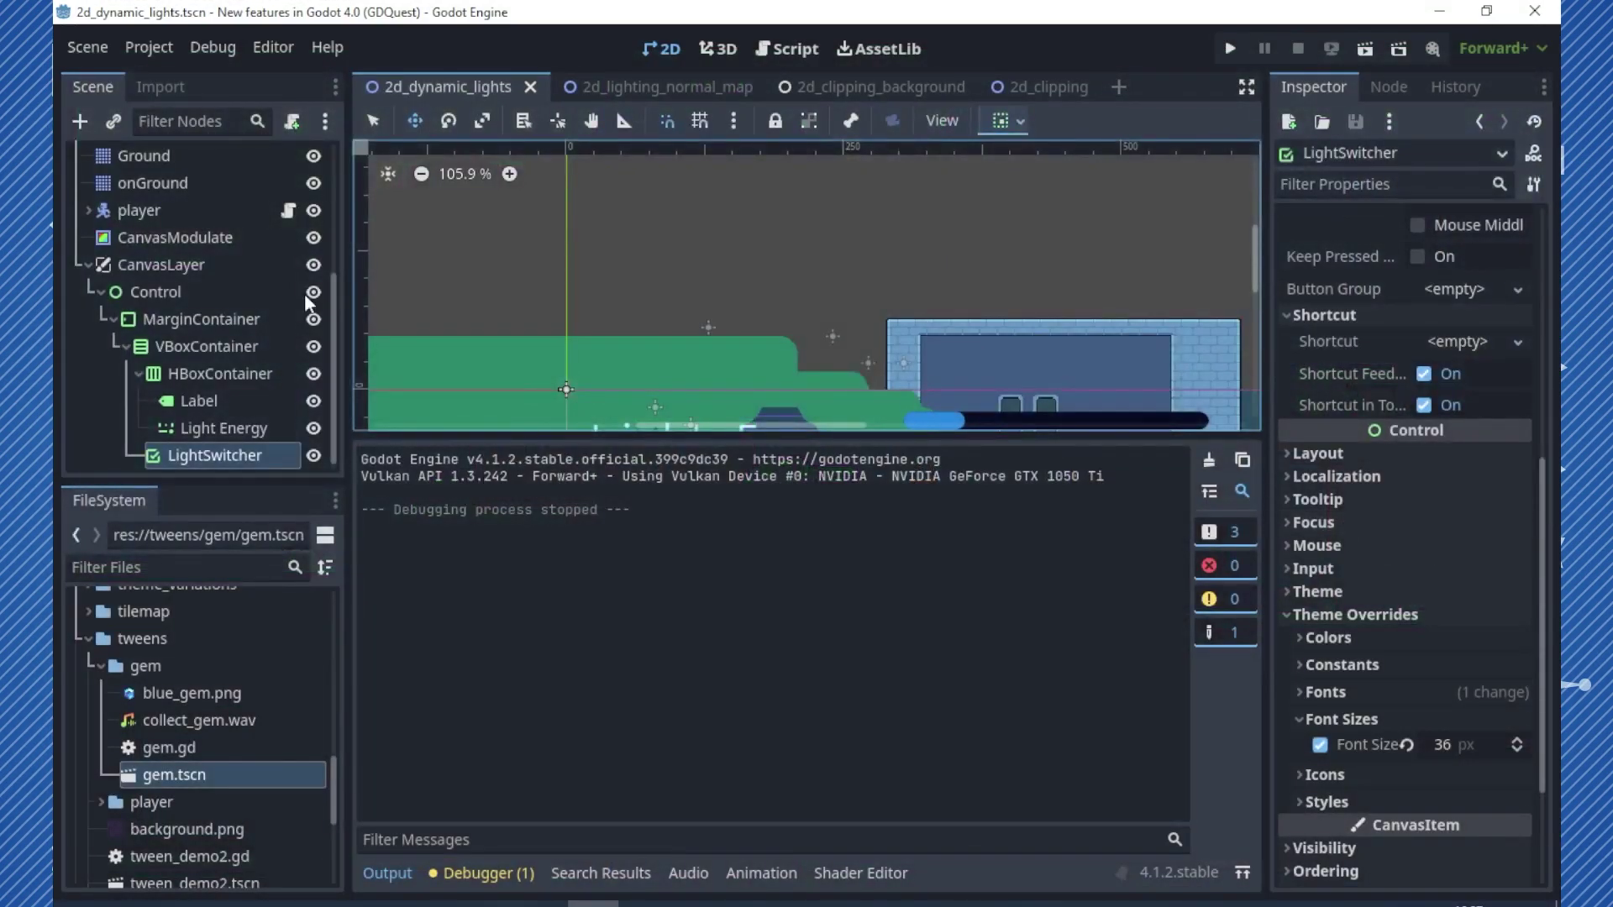
Hide the CanvasLayer overlay, close the output panel, and collapse the CanvasLayer node
left_click(314, 264)
left_click(395, 874)
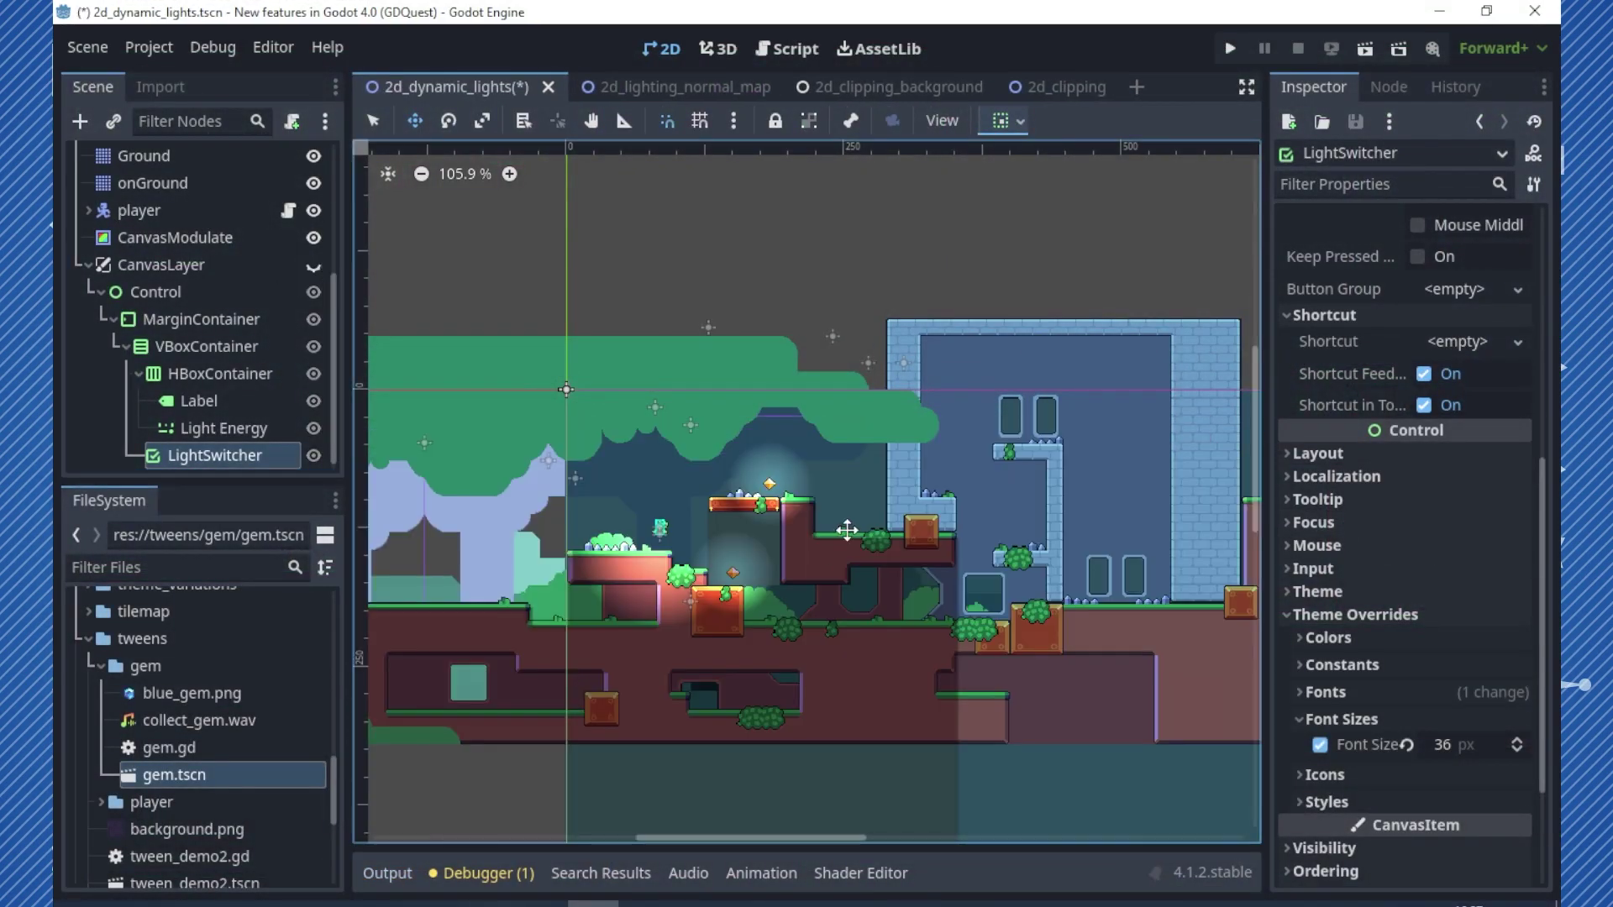
scroll(847, 529, "up", 3)
scroll(847, 529, "up", 2)
left_click(80, 265)
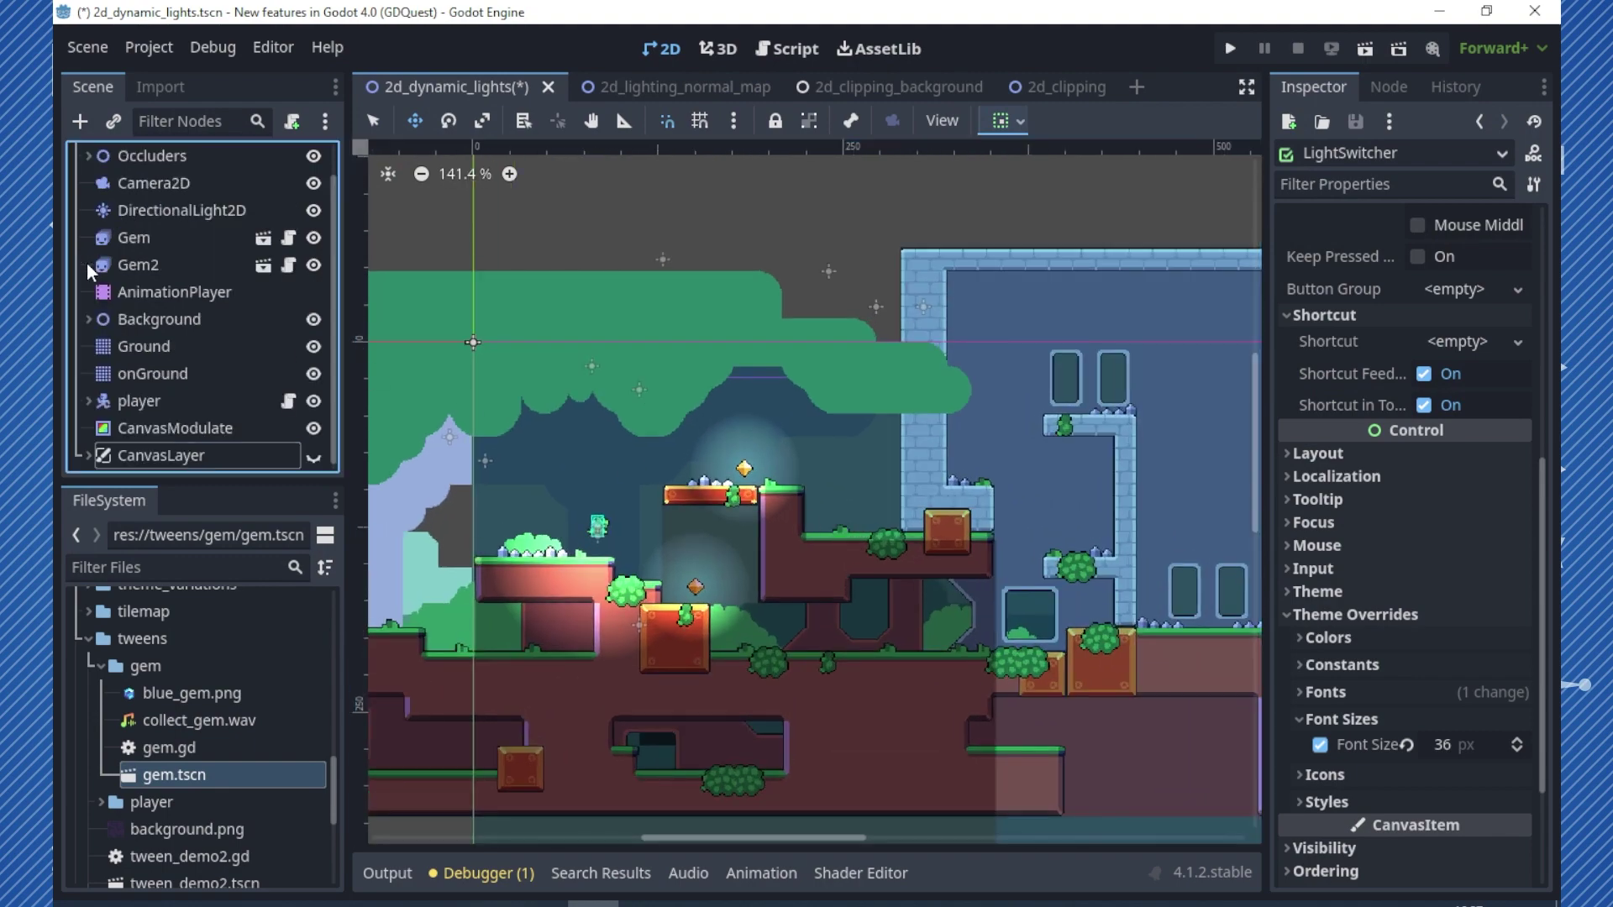
Select DirectionalLight2D and toggle its visibility off and back on to compare the lighting
scroll(234, 361, "up", 1)
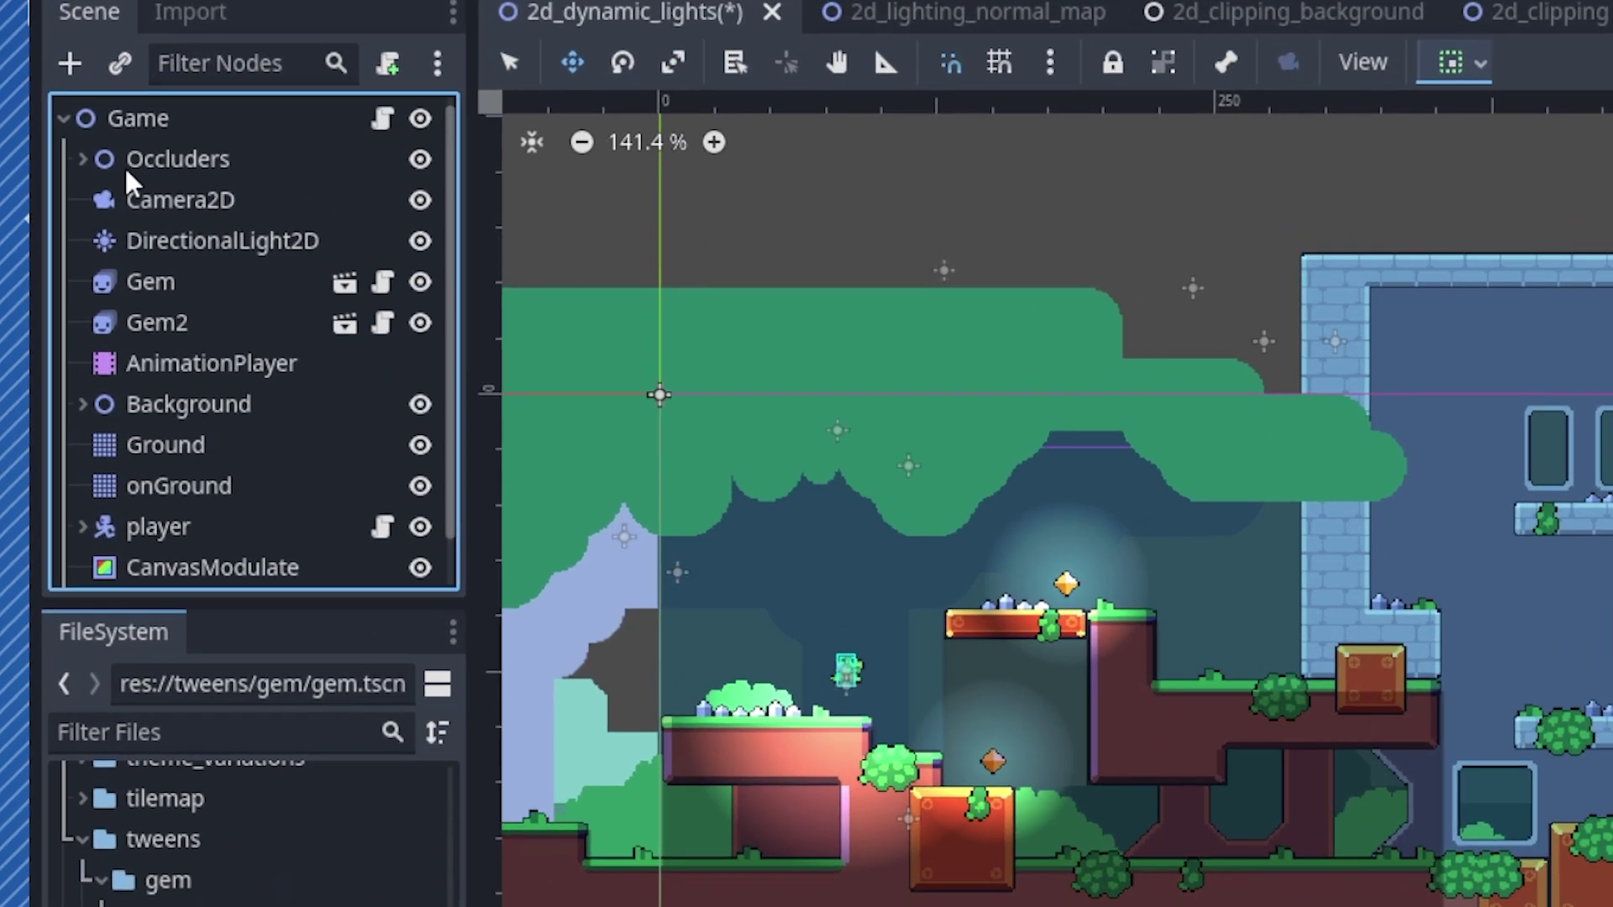
left_click(148, 240)
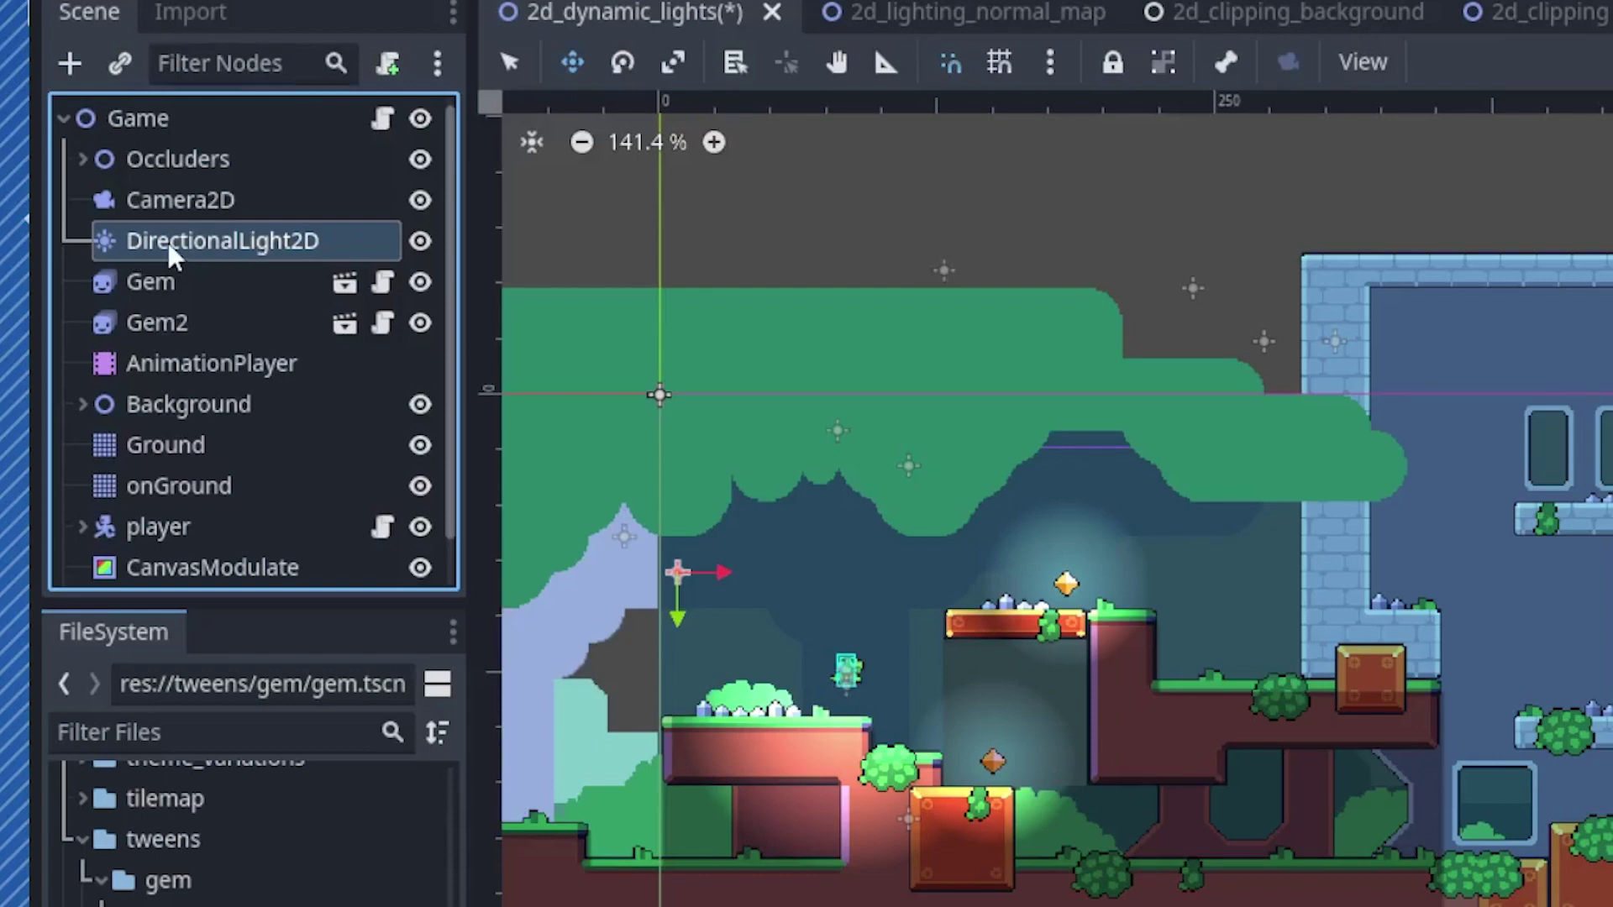
left_click(415, 240)
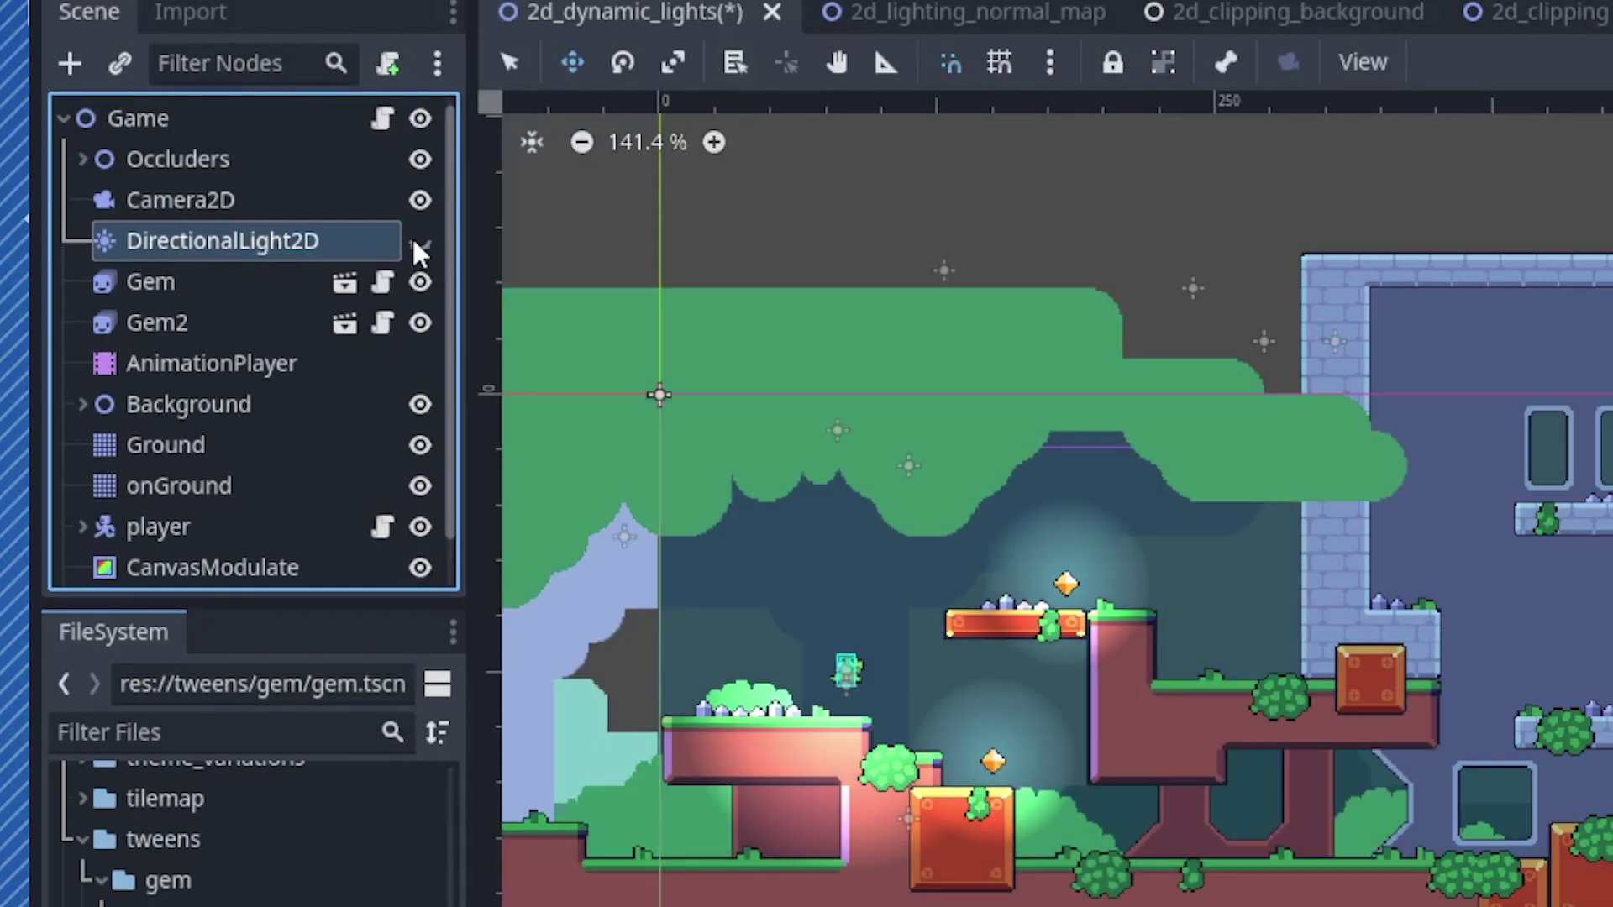
left_click(415, 240)
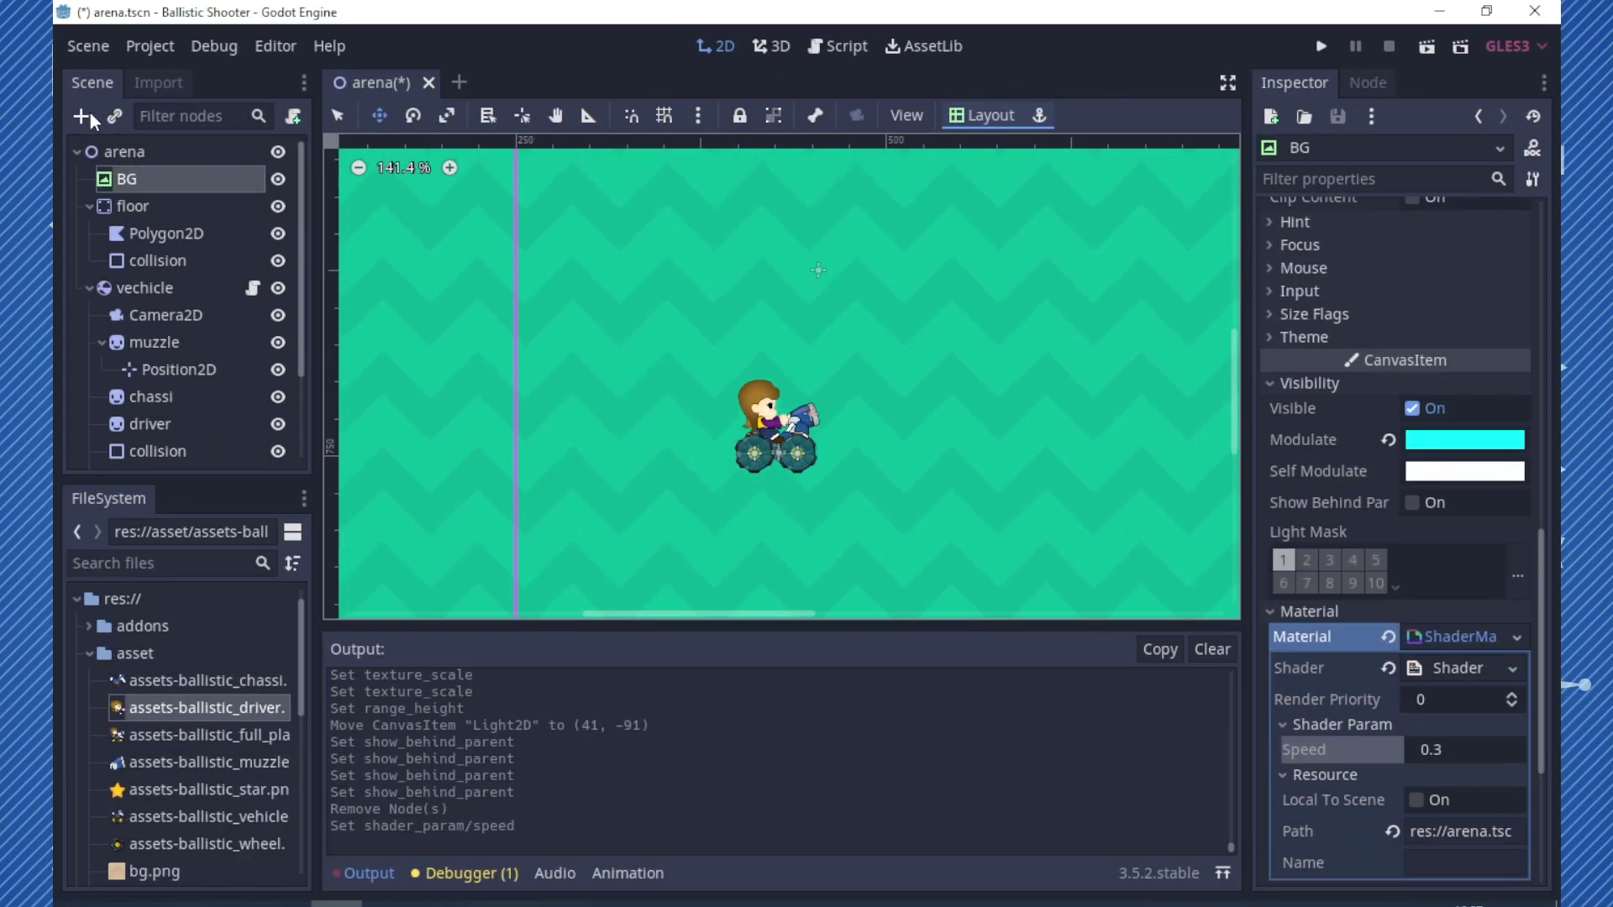
left_click(89, 112)
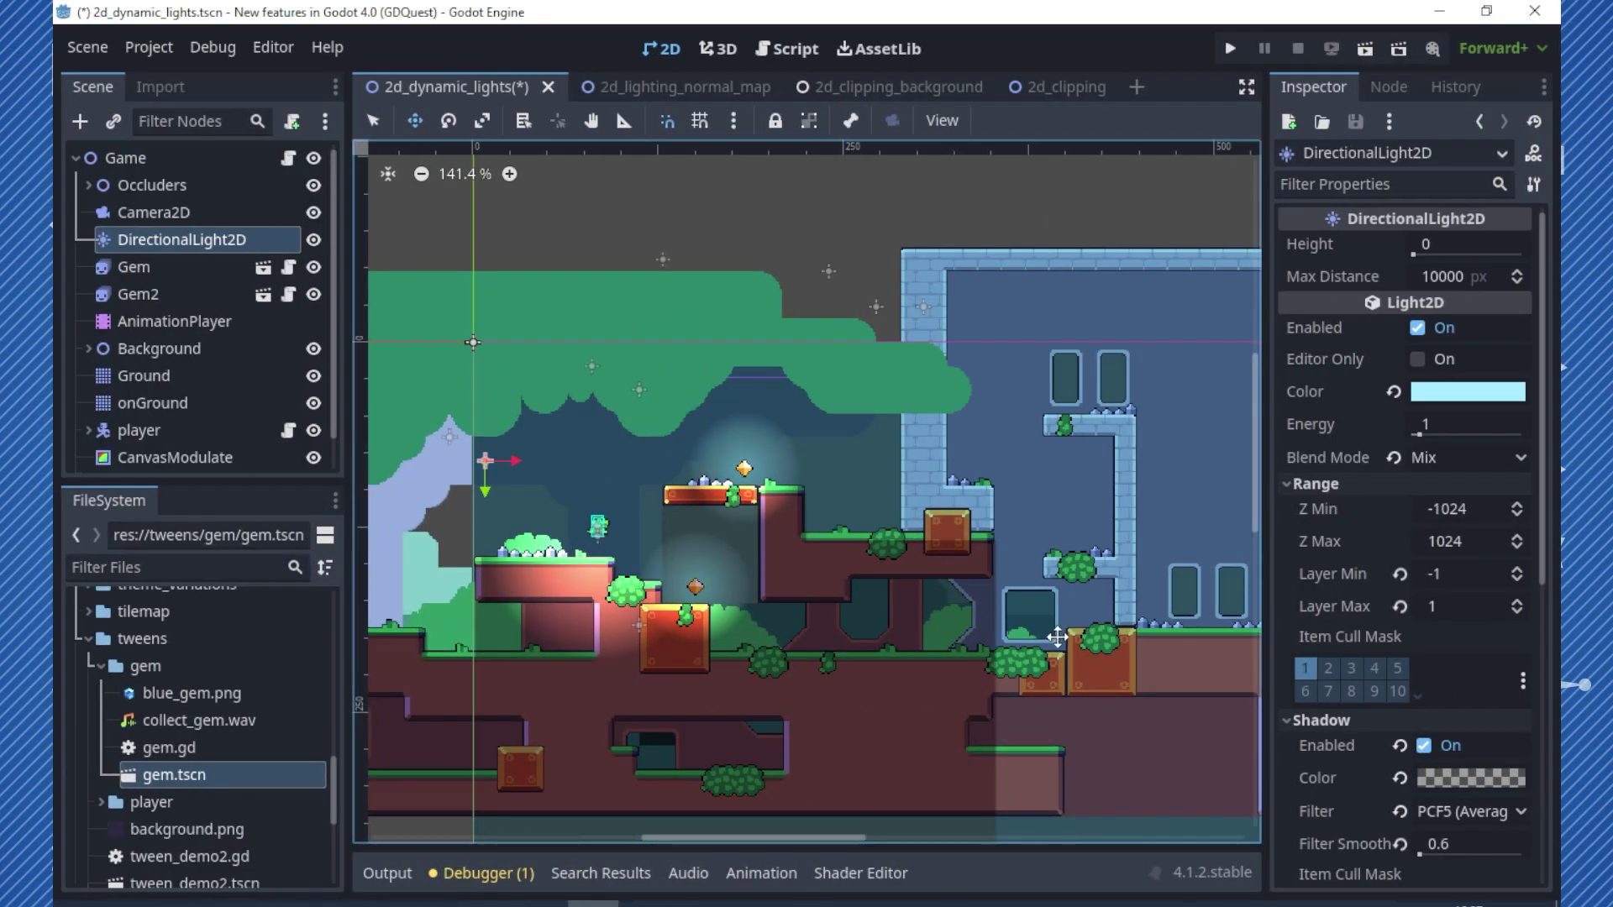
Expand Occluders, centre the first LightOccluder2D, and toggle its visibility off and on twice
scroll(747, 588, "up", 3)
scroll(748, 588, "up", 4)
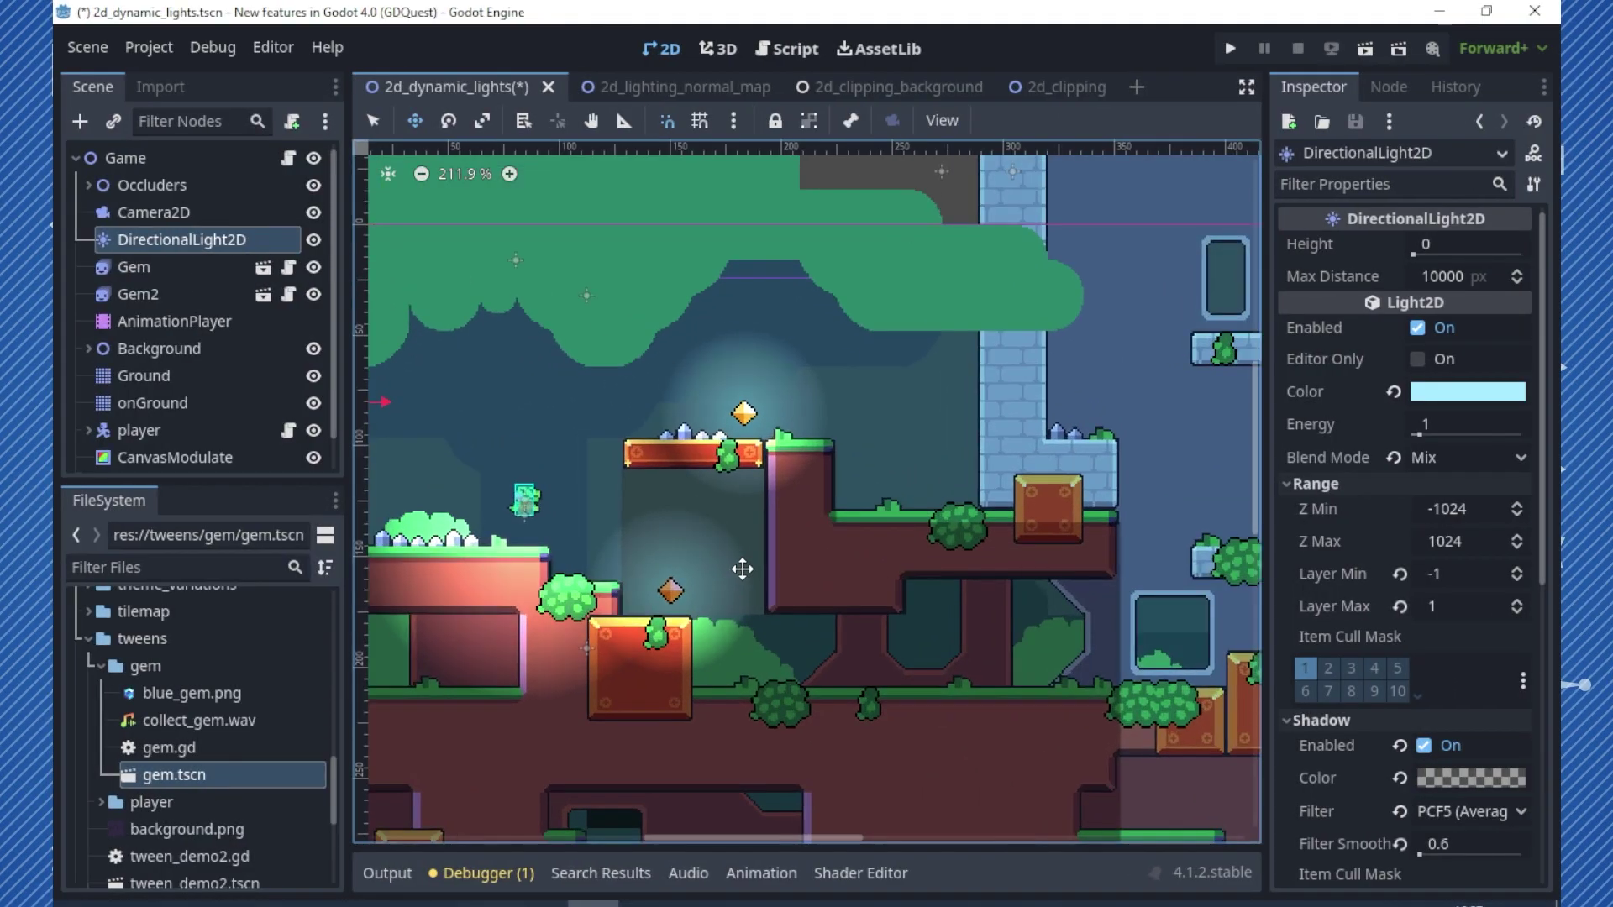
scroll(739, 580, "up", 3)
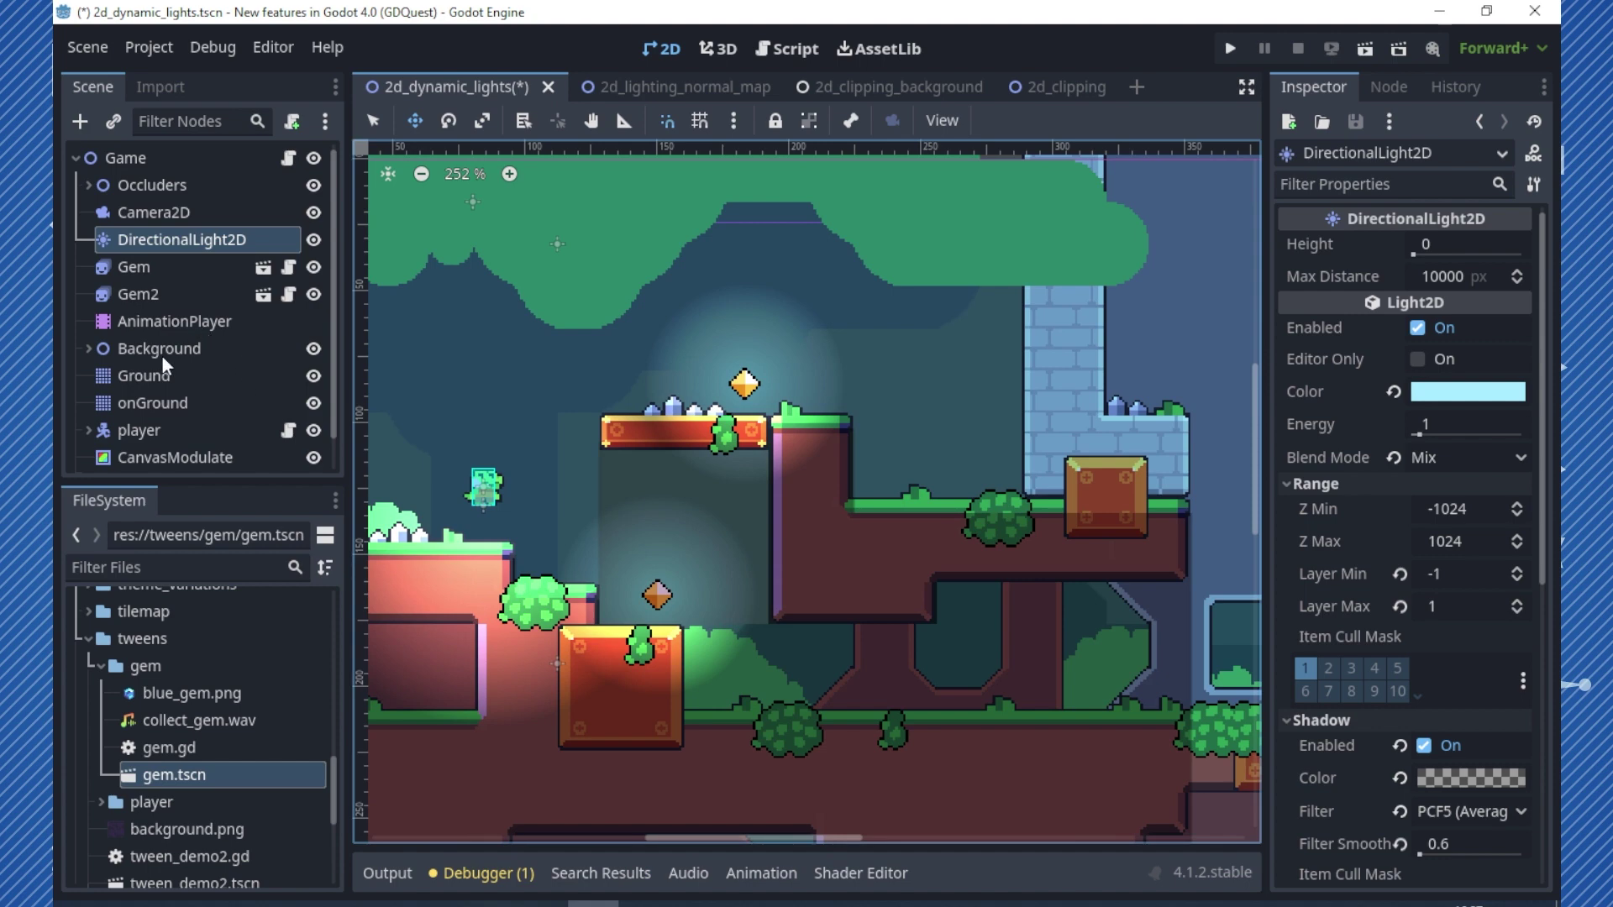
left_click(86, 184)
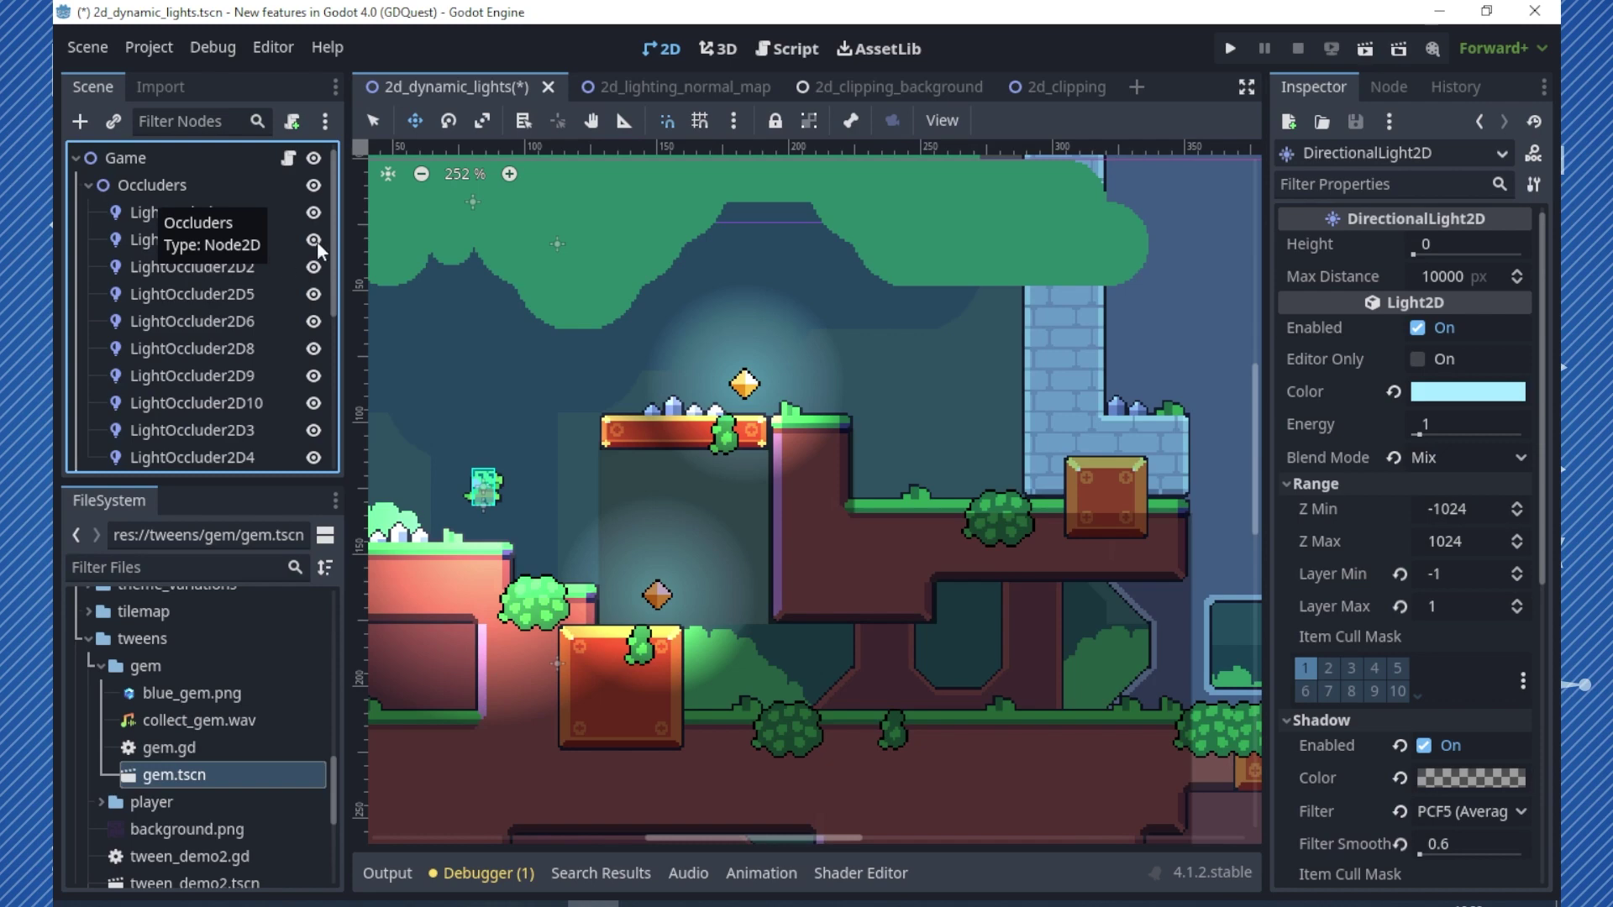
left_click(158, 212)
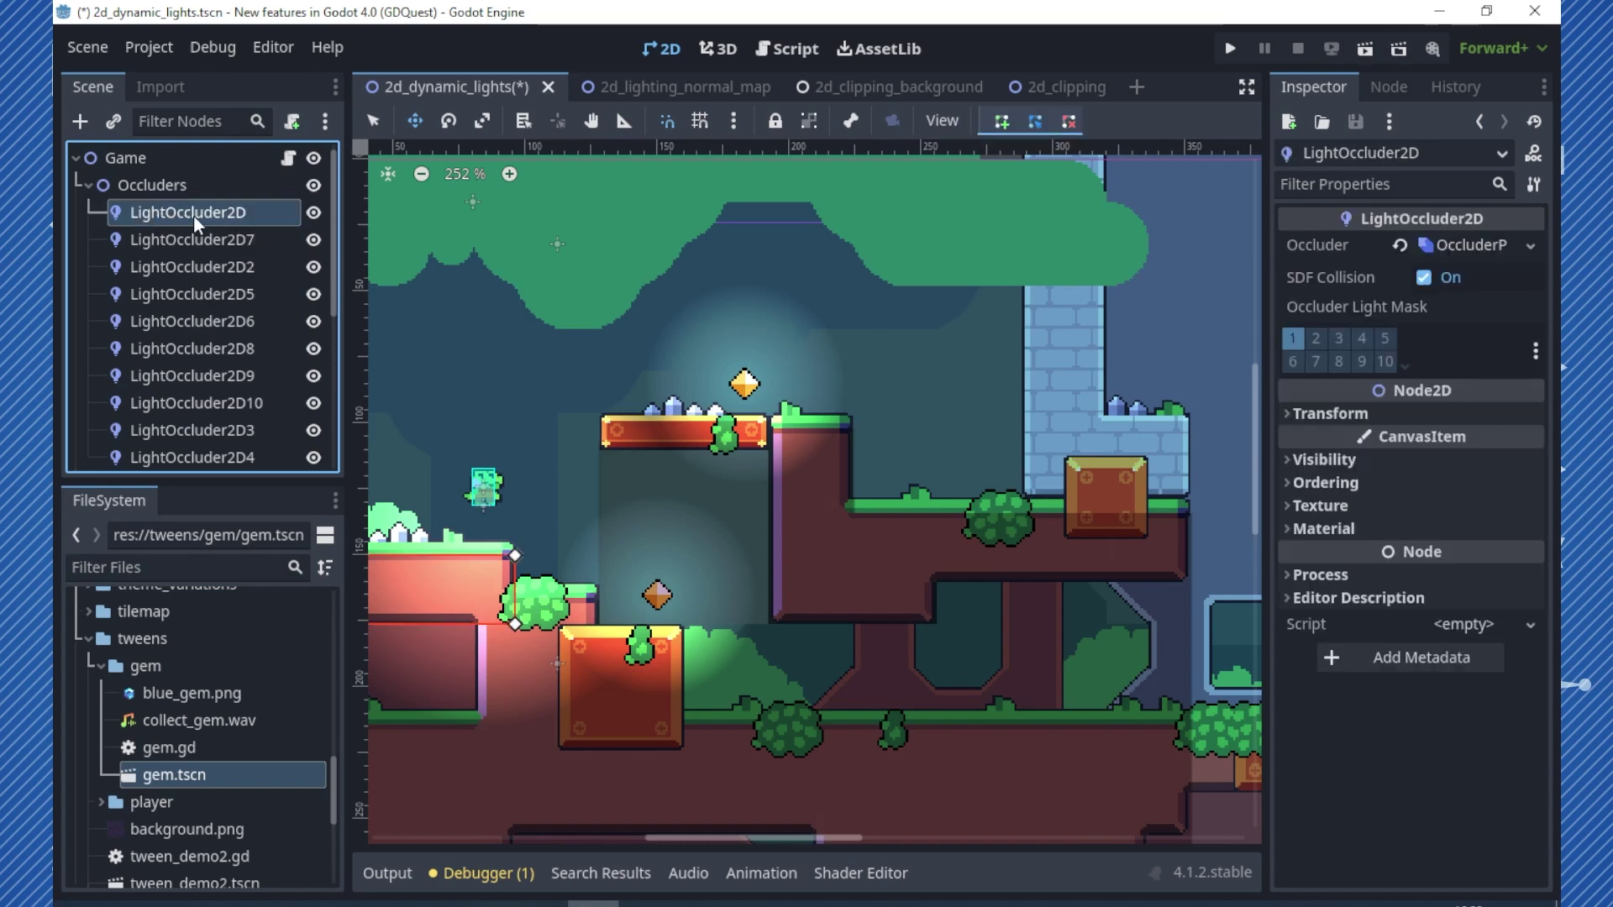
middle_click_drag(646, 511, 987, 452)
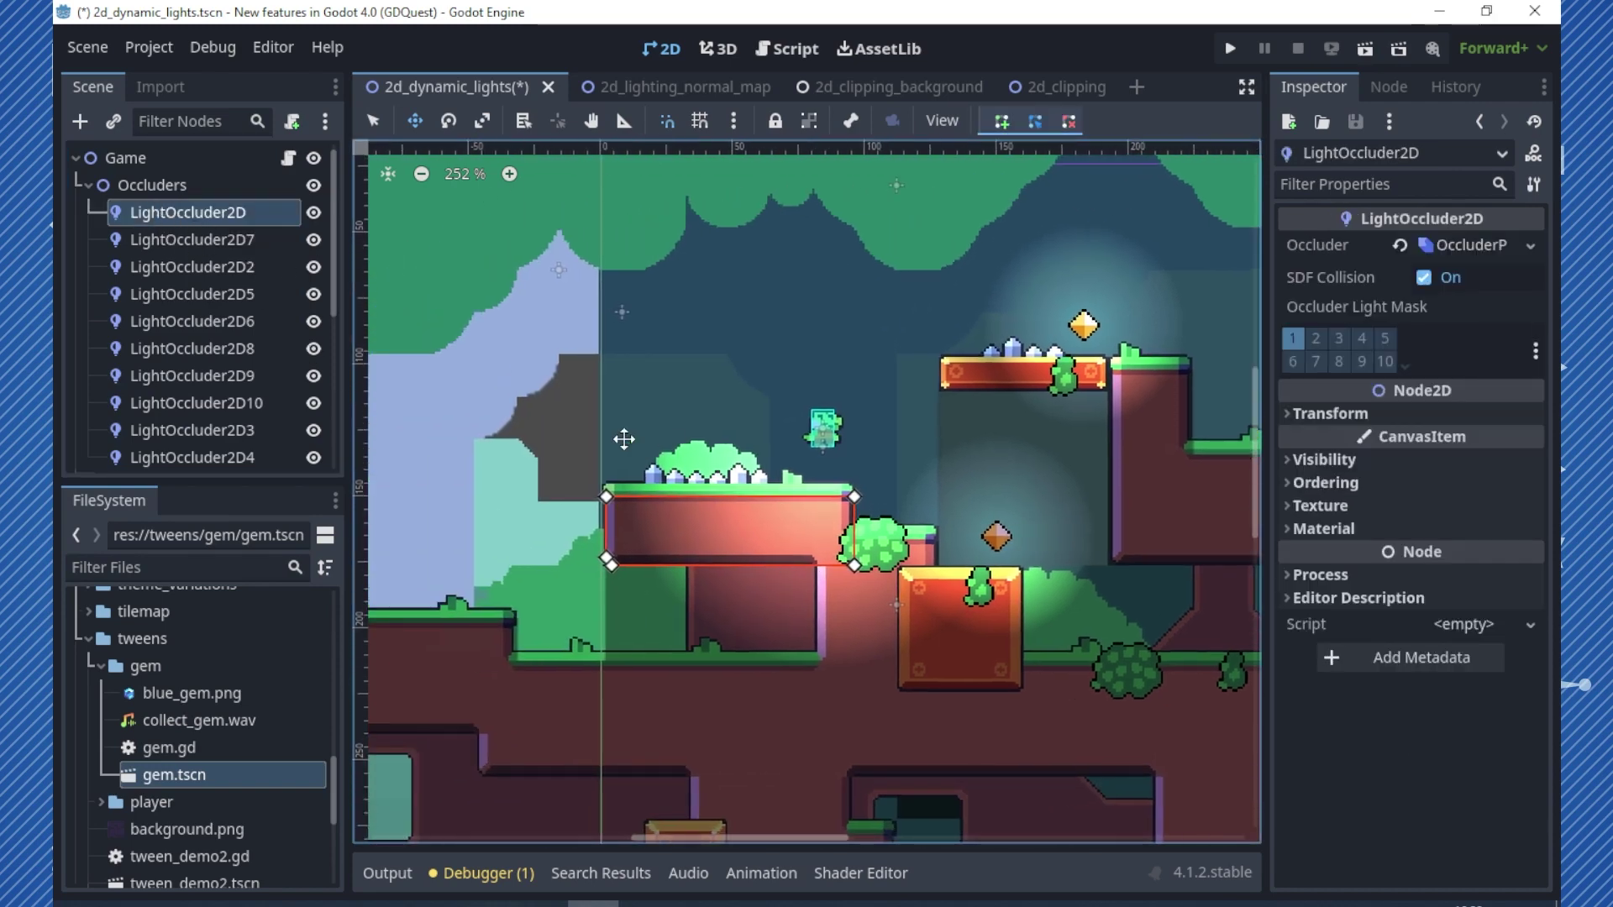
scroll(704, 461, "up", 3)
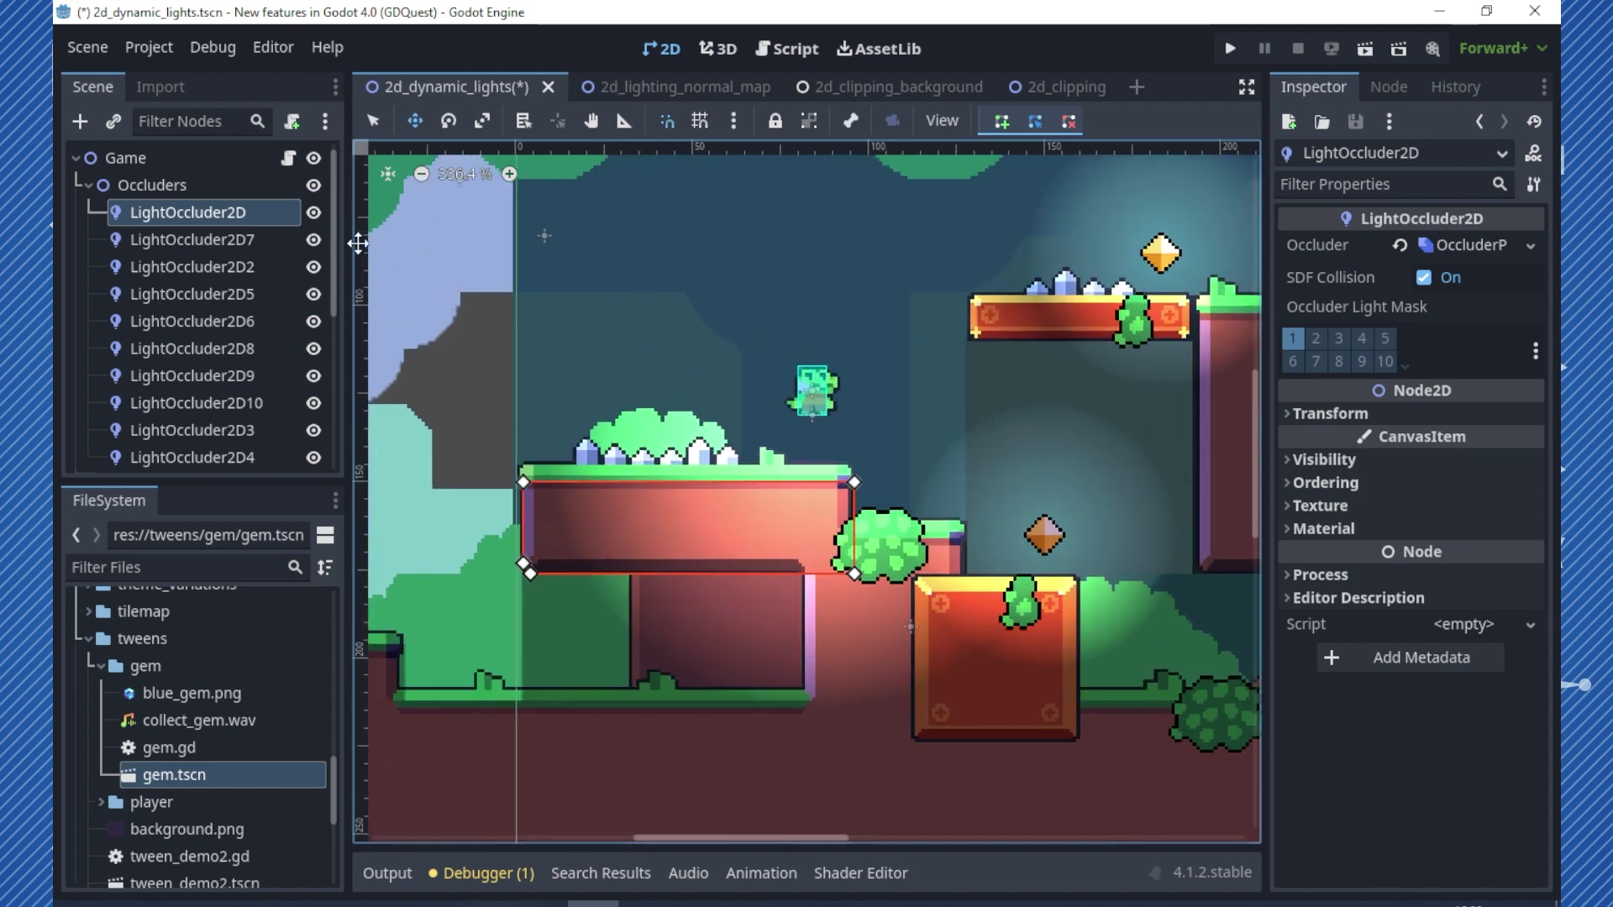
left_click(315, 214)
left_click(315, 215)
left_click(315, 215)
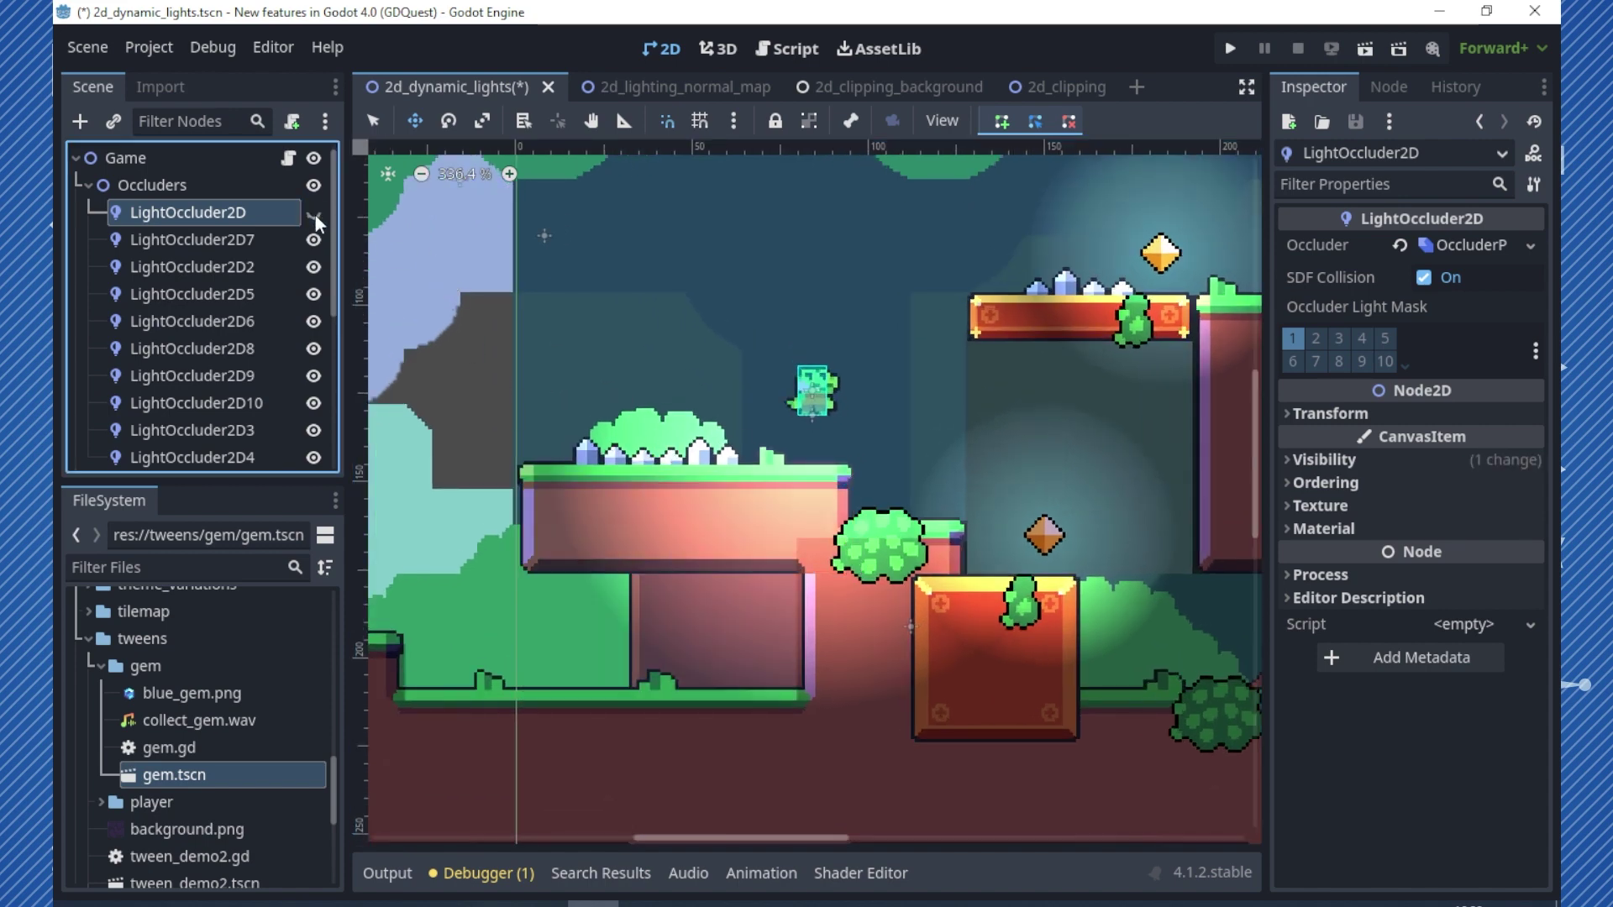
left_click(315, 215)
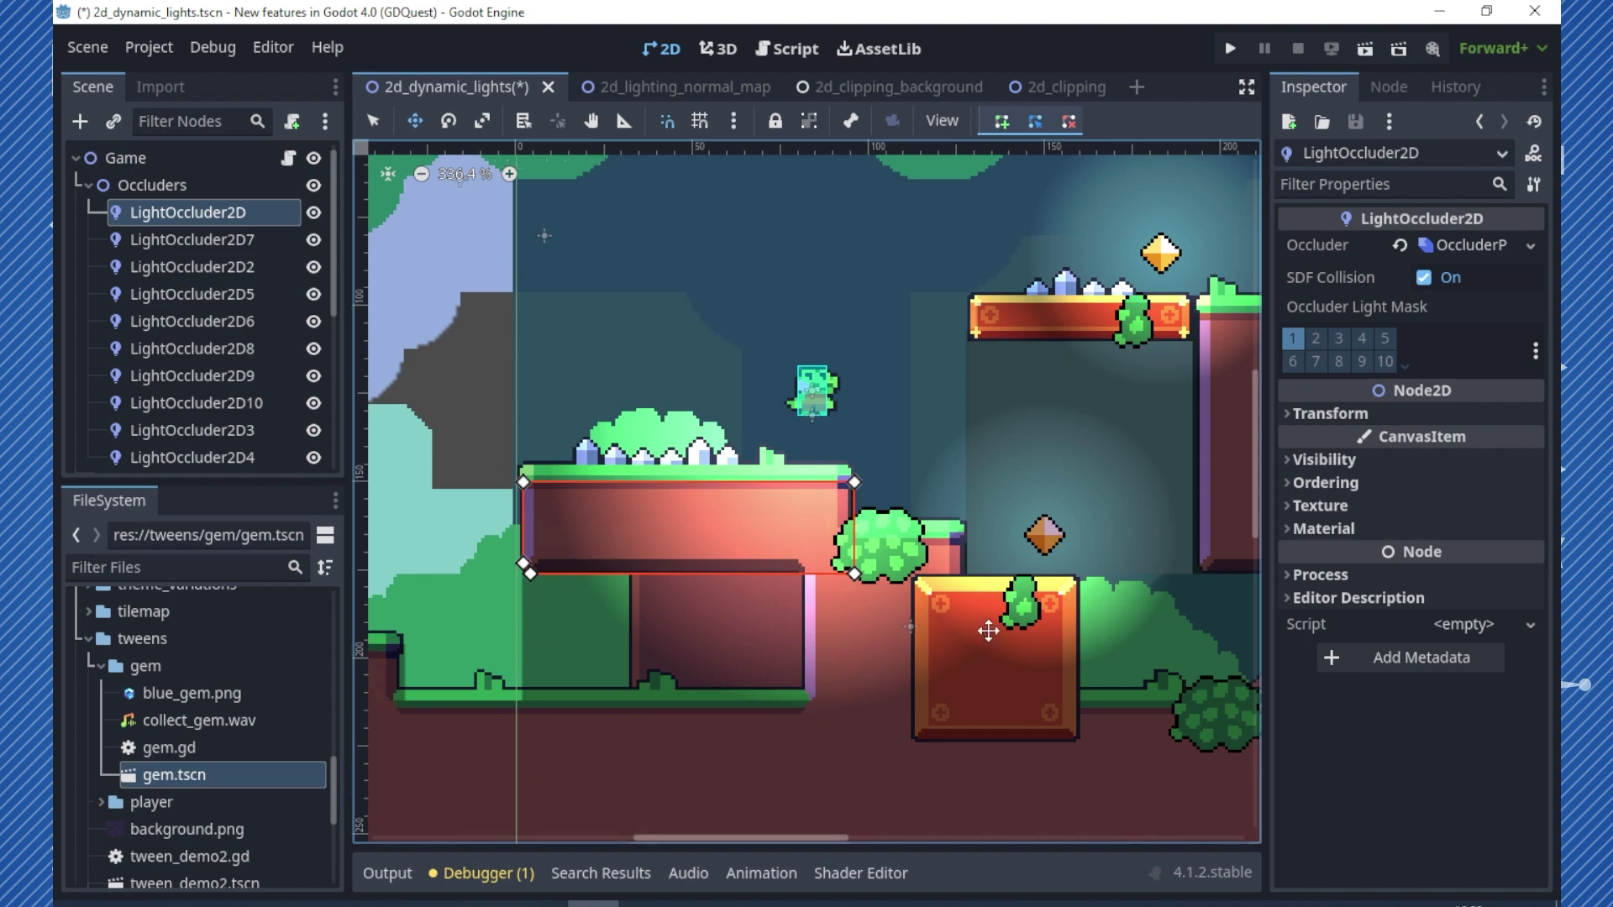
Select LightOccluder2D7, pan to the upper orange platform, and hide then show it
middle_click_drag(990, 630, 708, 630)
left_click(159, 239)
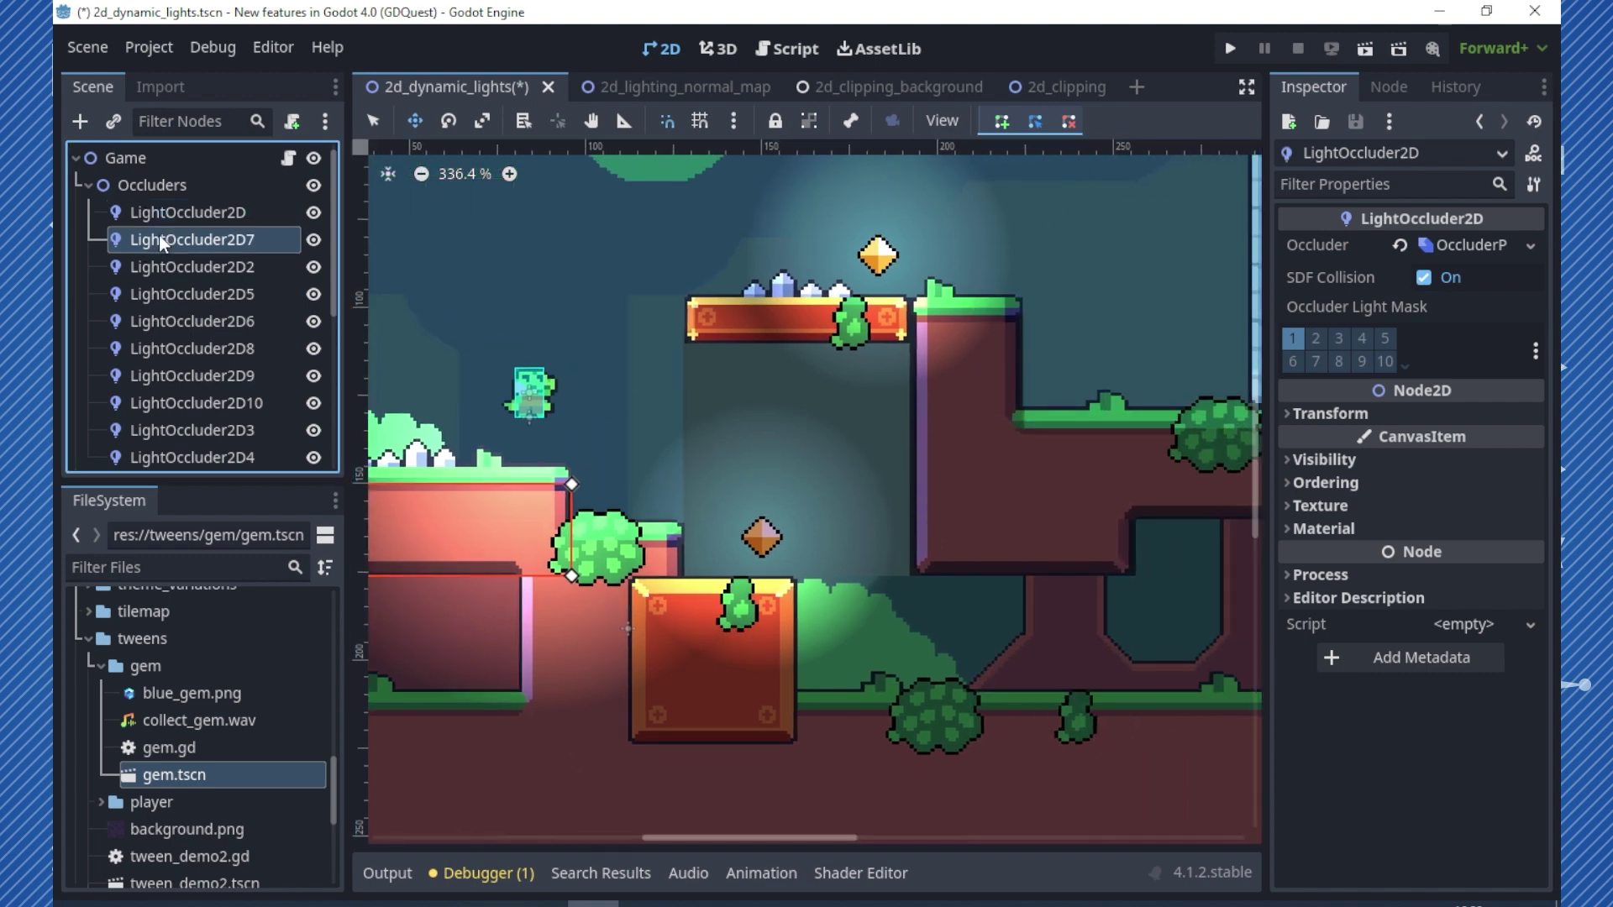
scroll(893, 472, "down", 2)
scroll(893, 565, "down", 2)
scroll(898, 574, "down", 1)
middle_click_drag(898, 573, 691, 571)
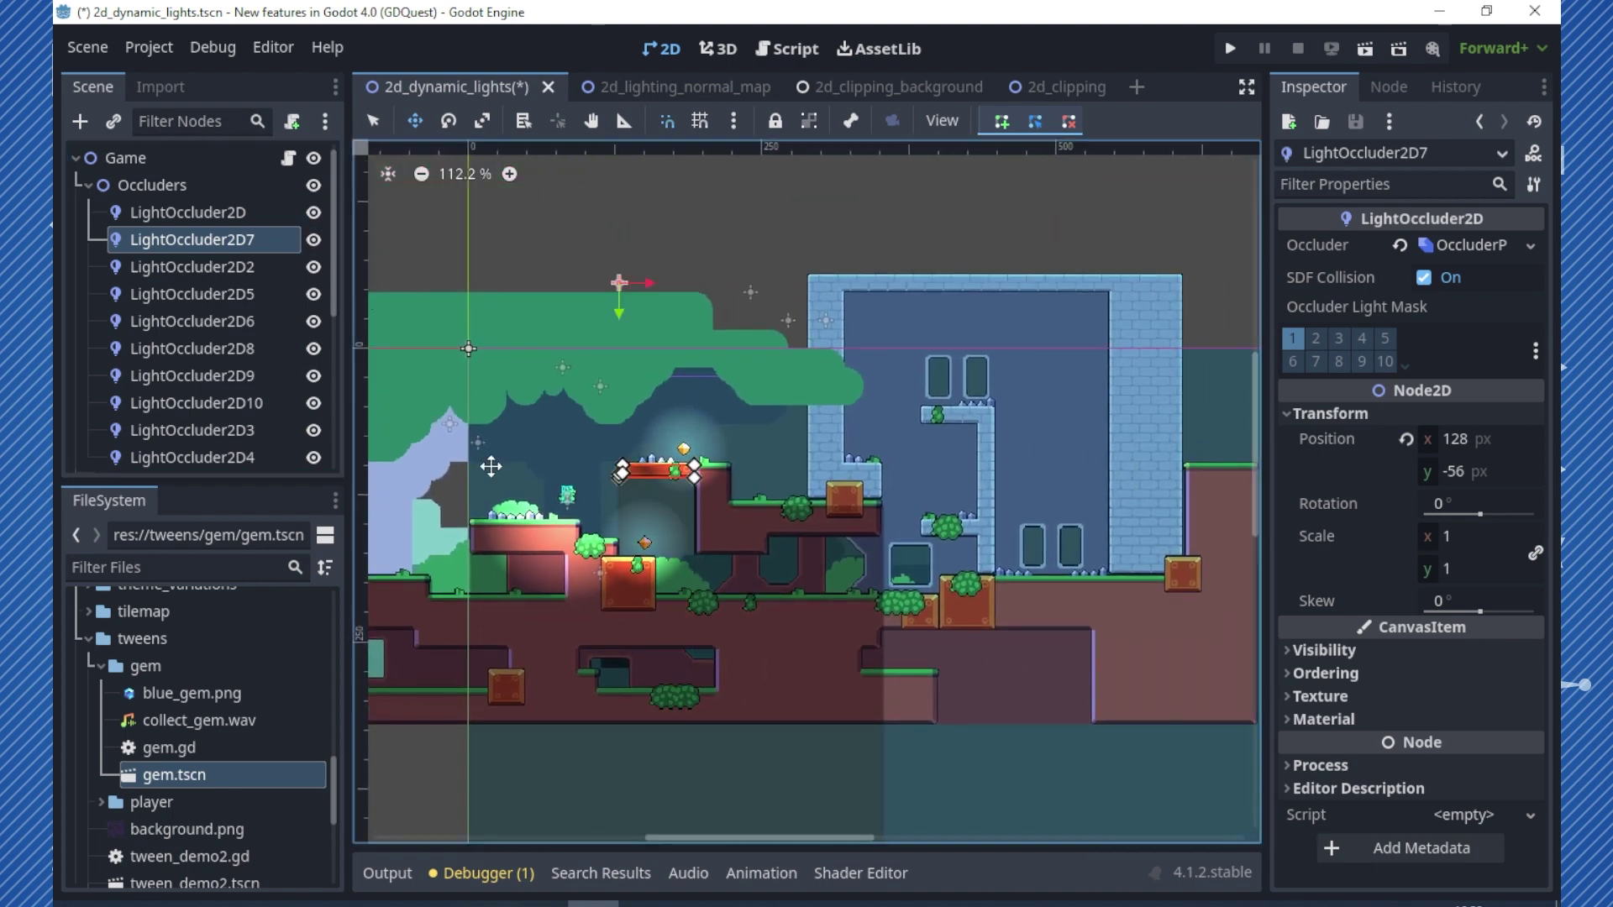
scroll(684, 486, "up", 2)
scroll(684, 486, "up", 2)
scroll(684, 486, "up", 1)
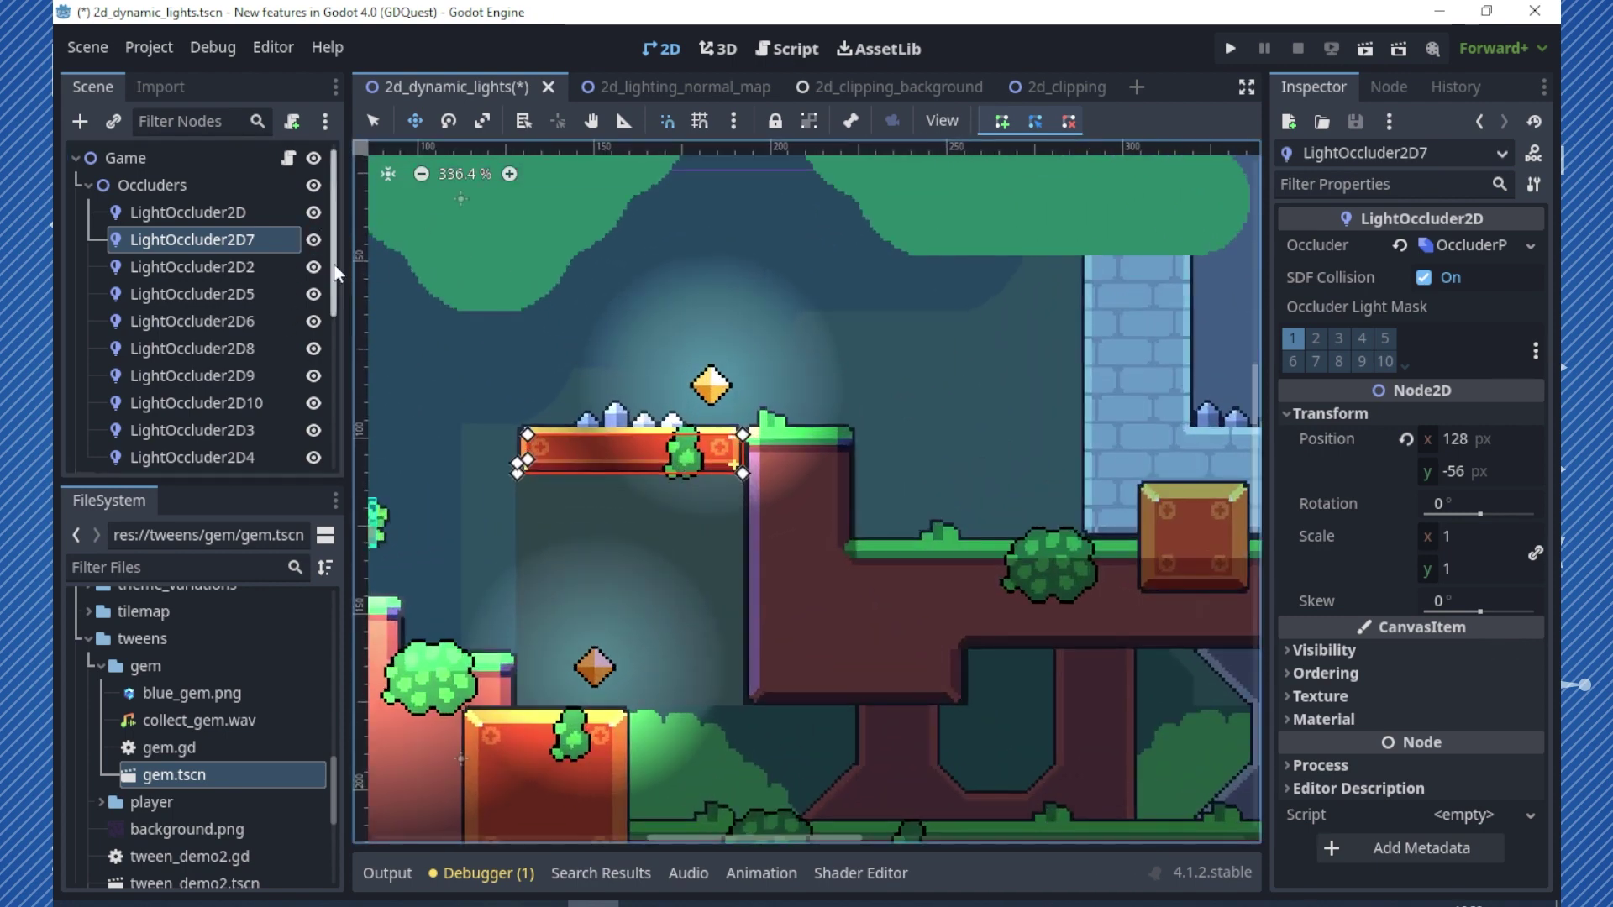
left_click(317, 242)
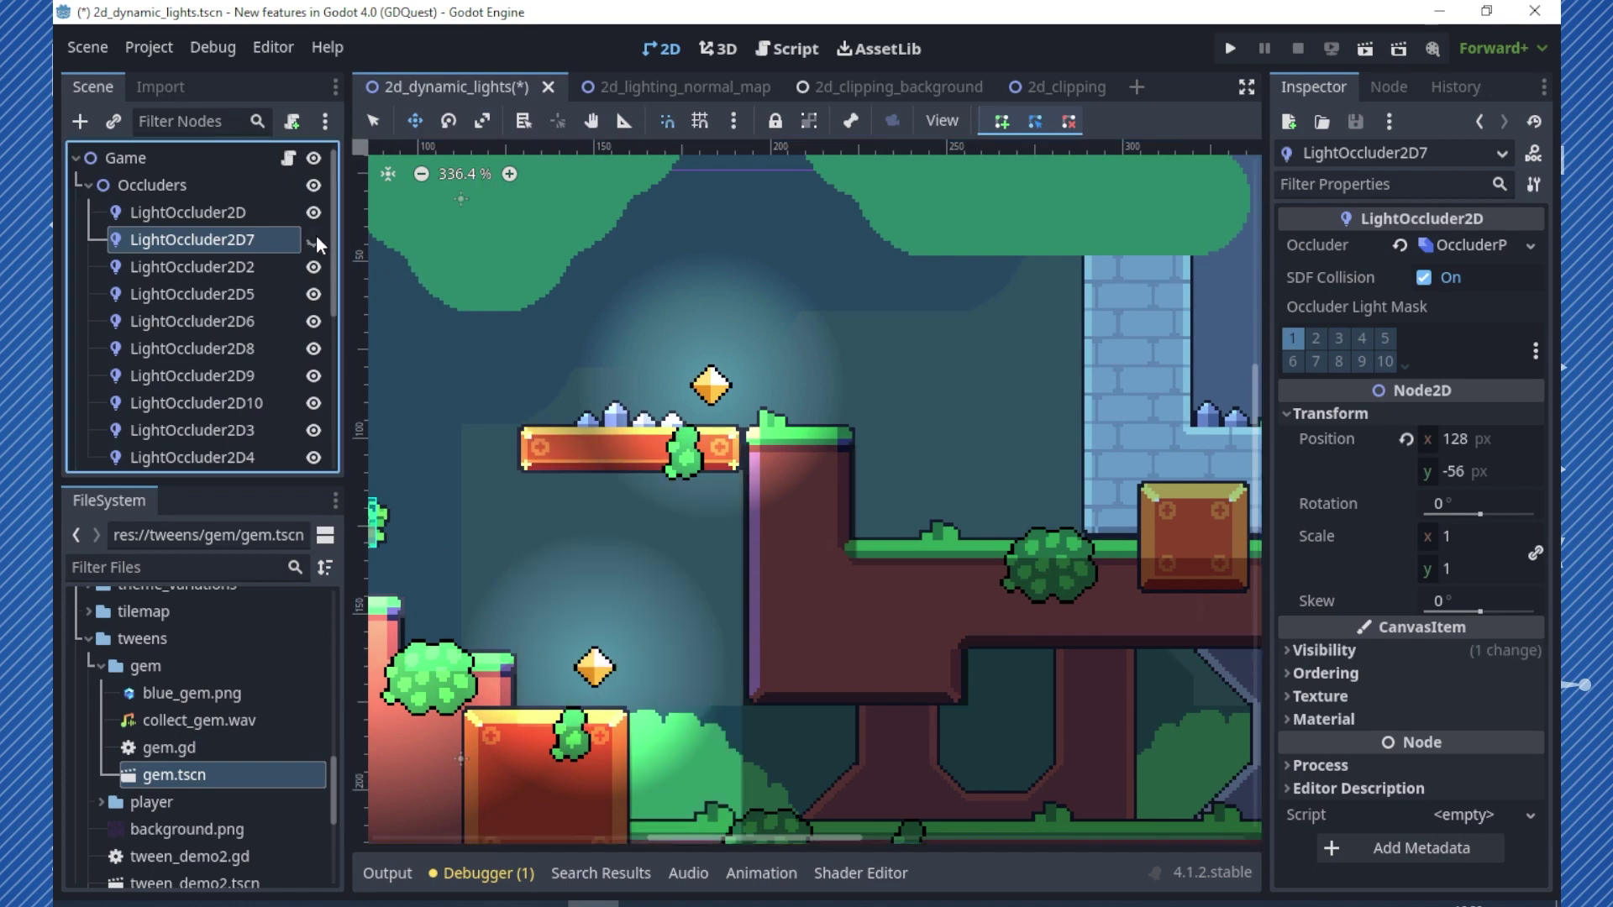
left_click(313, 241)
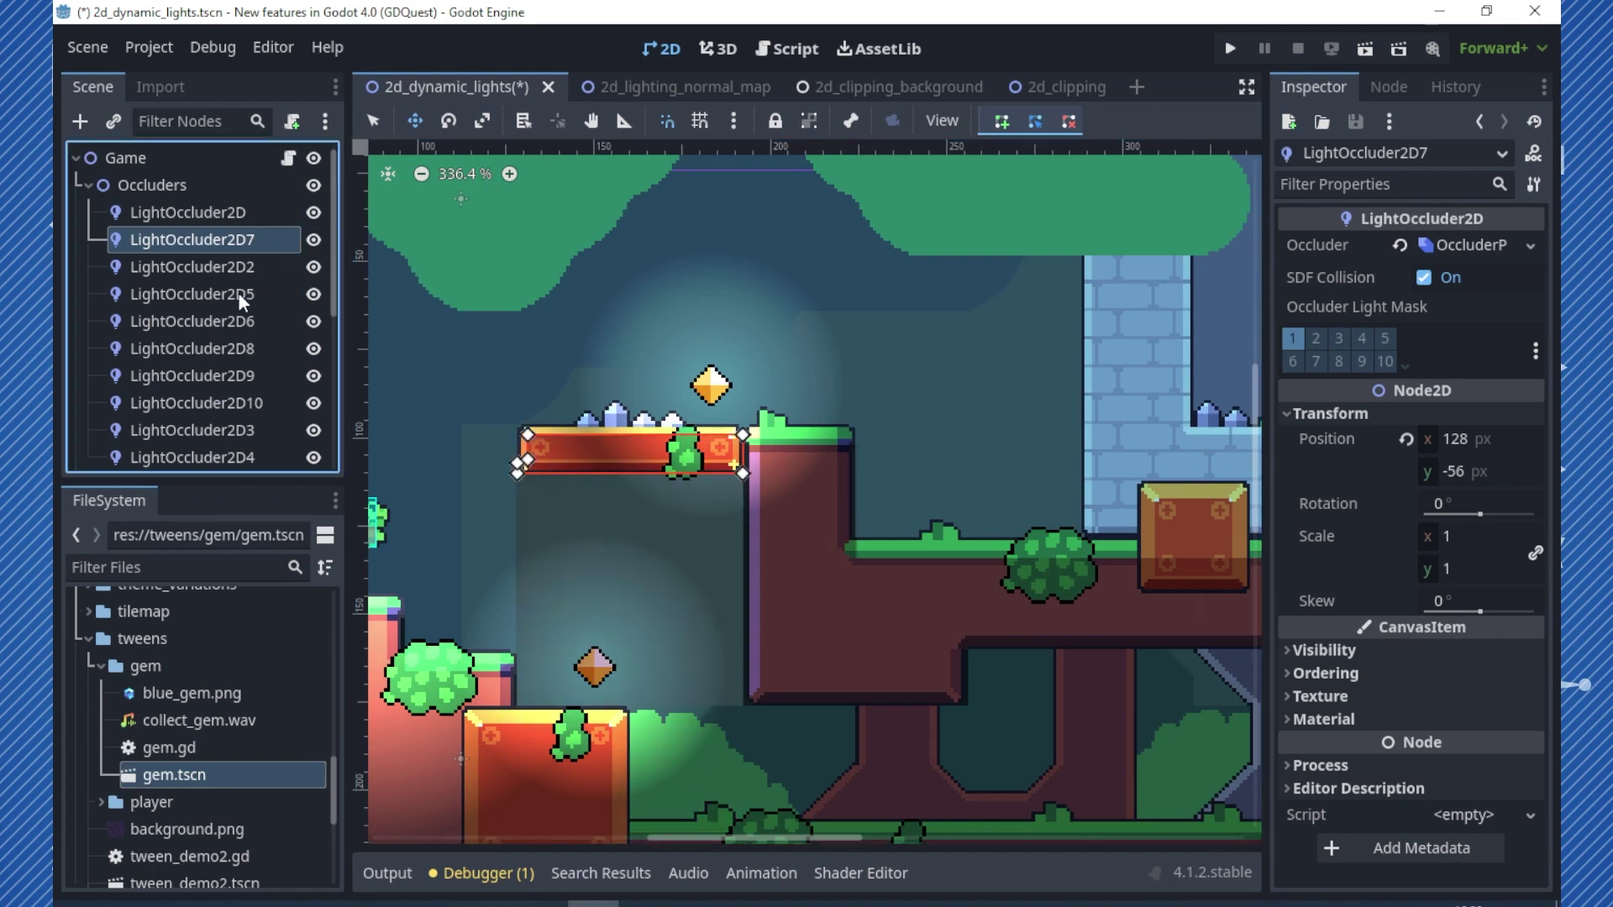
Select LightOccluder2D5, pan to the left ledge, and toggle its visibility to compare shadows
left_click(192, 294)
scroll(800, 461, "down", 2)
middle_click_drag(902, 540, 1139, 425)
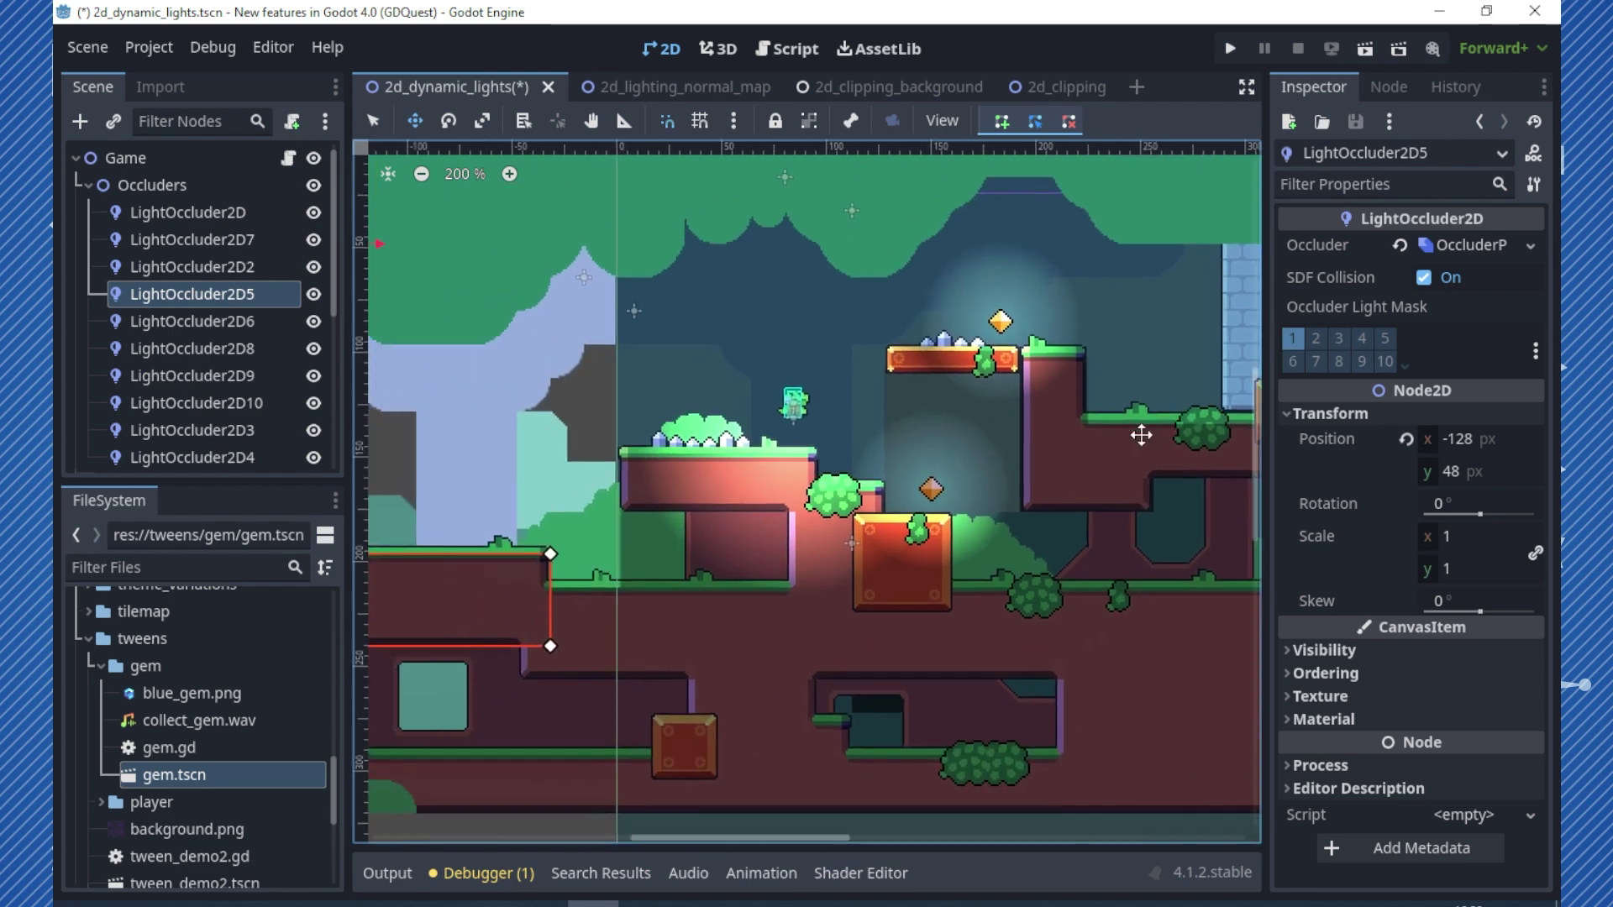
scroll(1034, 461, "down", 1)
middle_click_drag(1034, 461, 1227, 410)
left_click(312, 294)
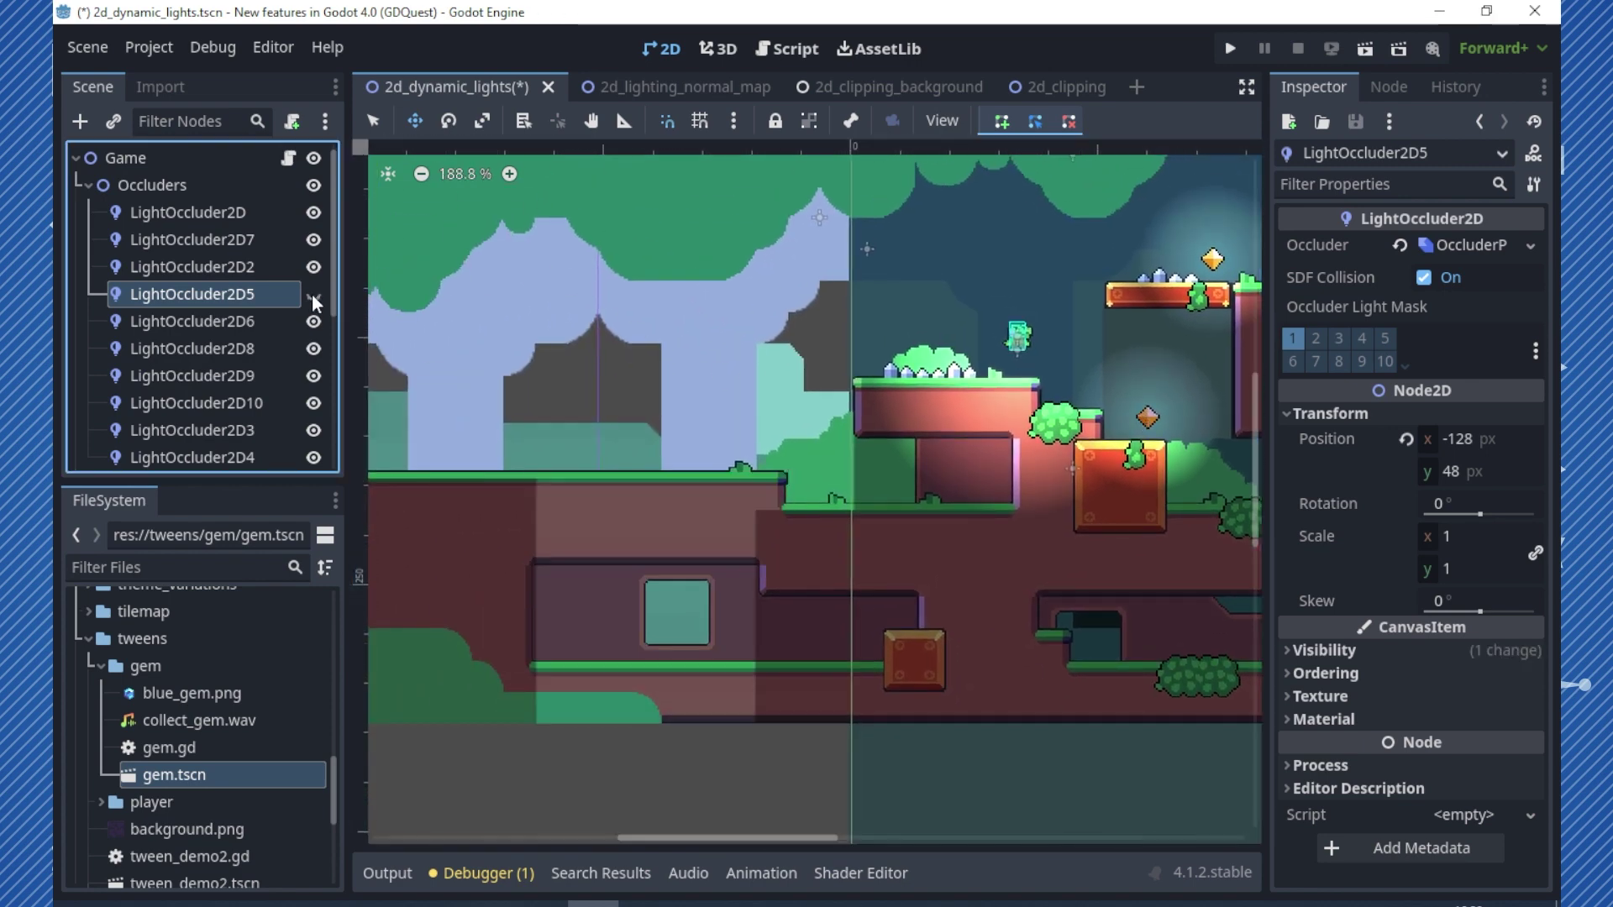
left_click(312, 294)
left_click(312, 294)
left_click(312, 294)
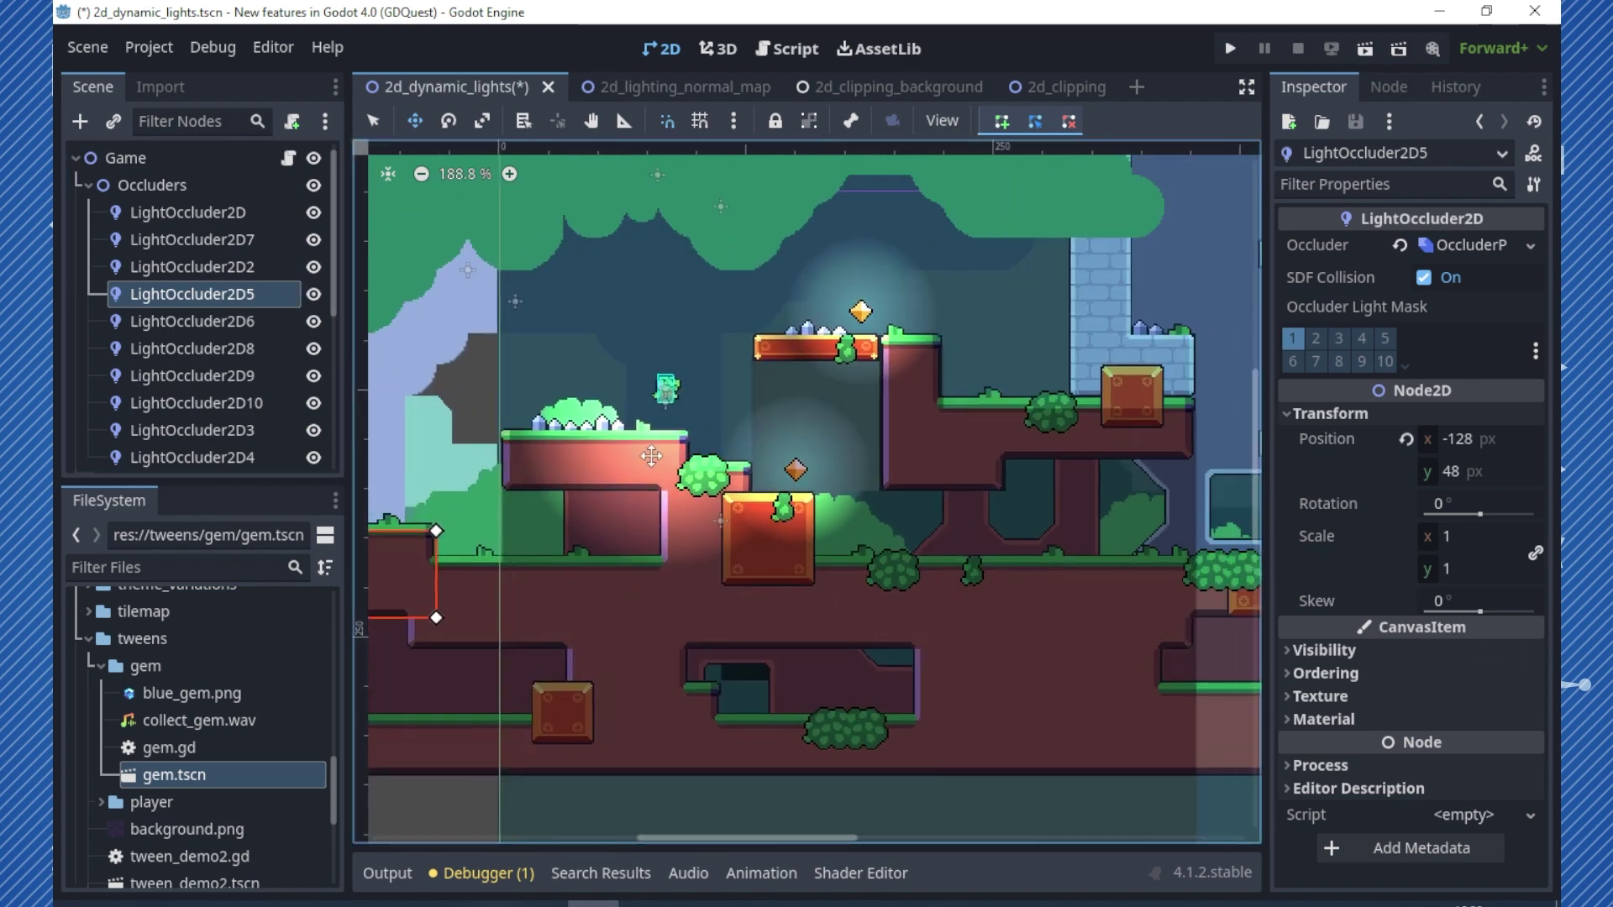
Toggle LightOccluder2D8 off and on twice, leaving it visible, then collapse the Occluders group
left_click(274, 348)
left_click(313, 349)
left_click(320, 350)
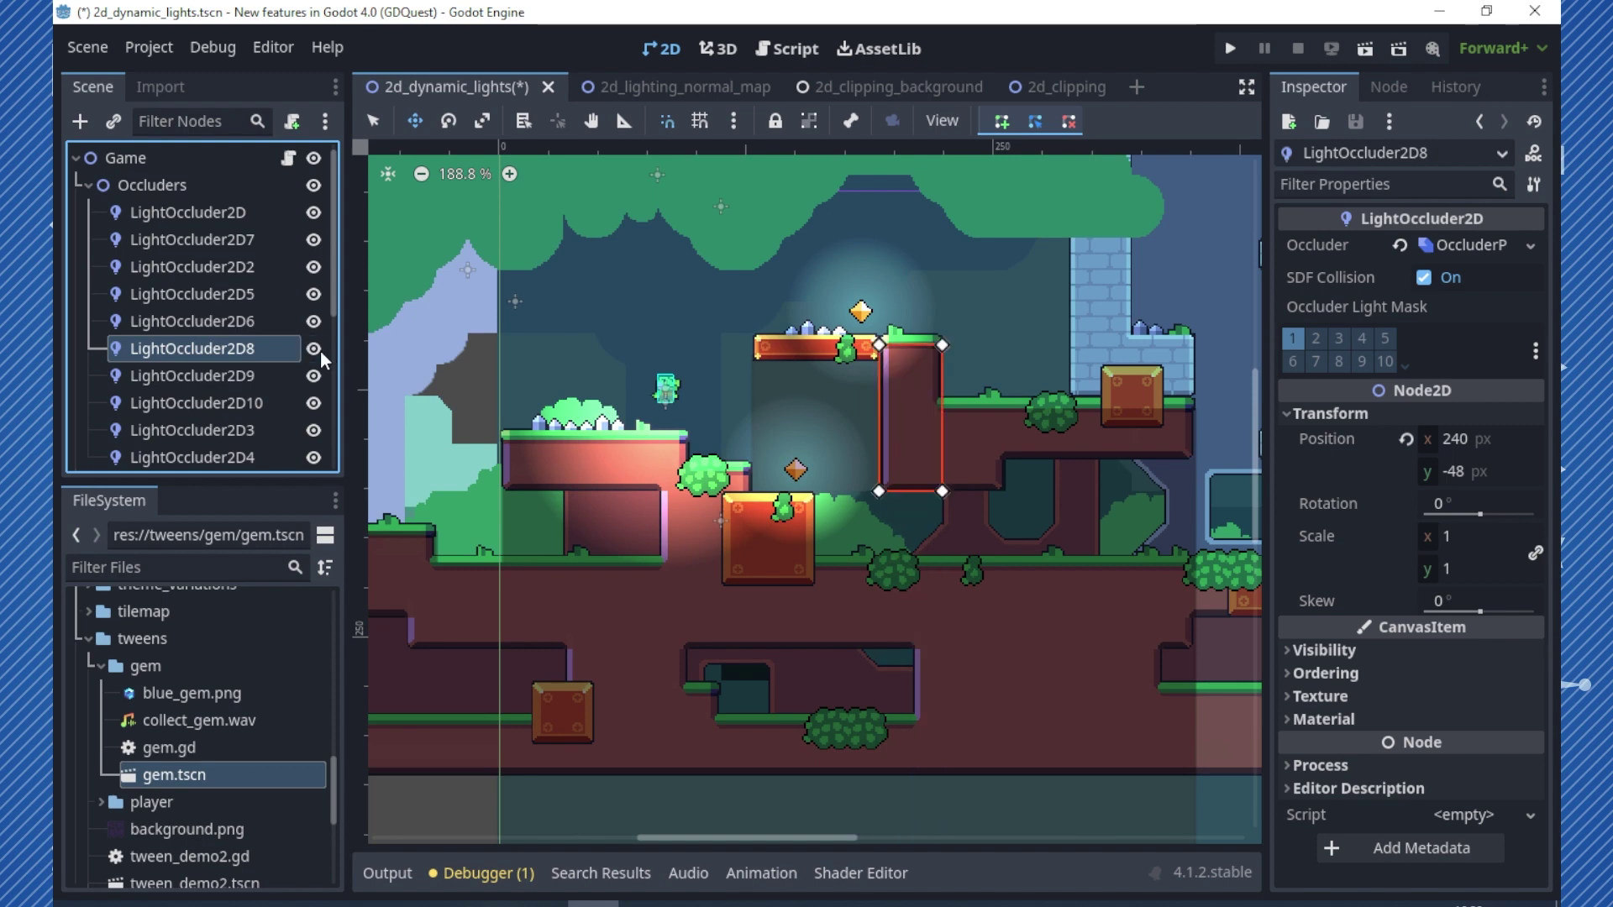
left_click(320, 350)
left_click(321, 350)
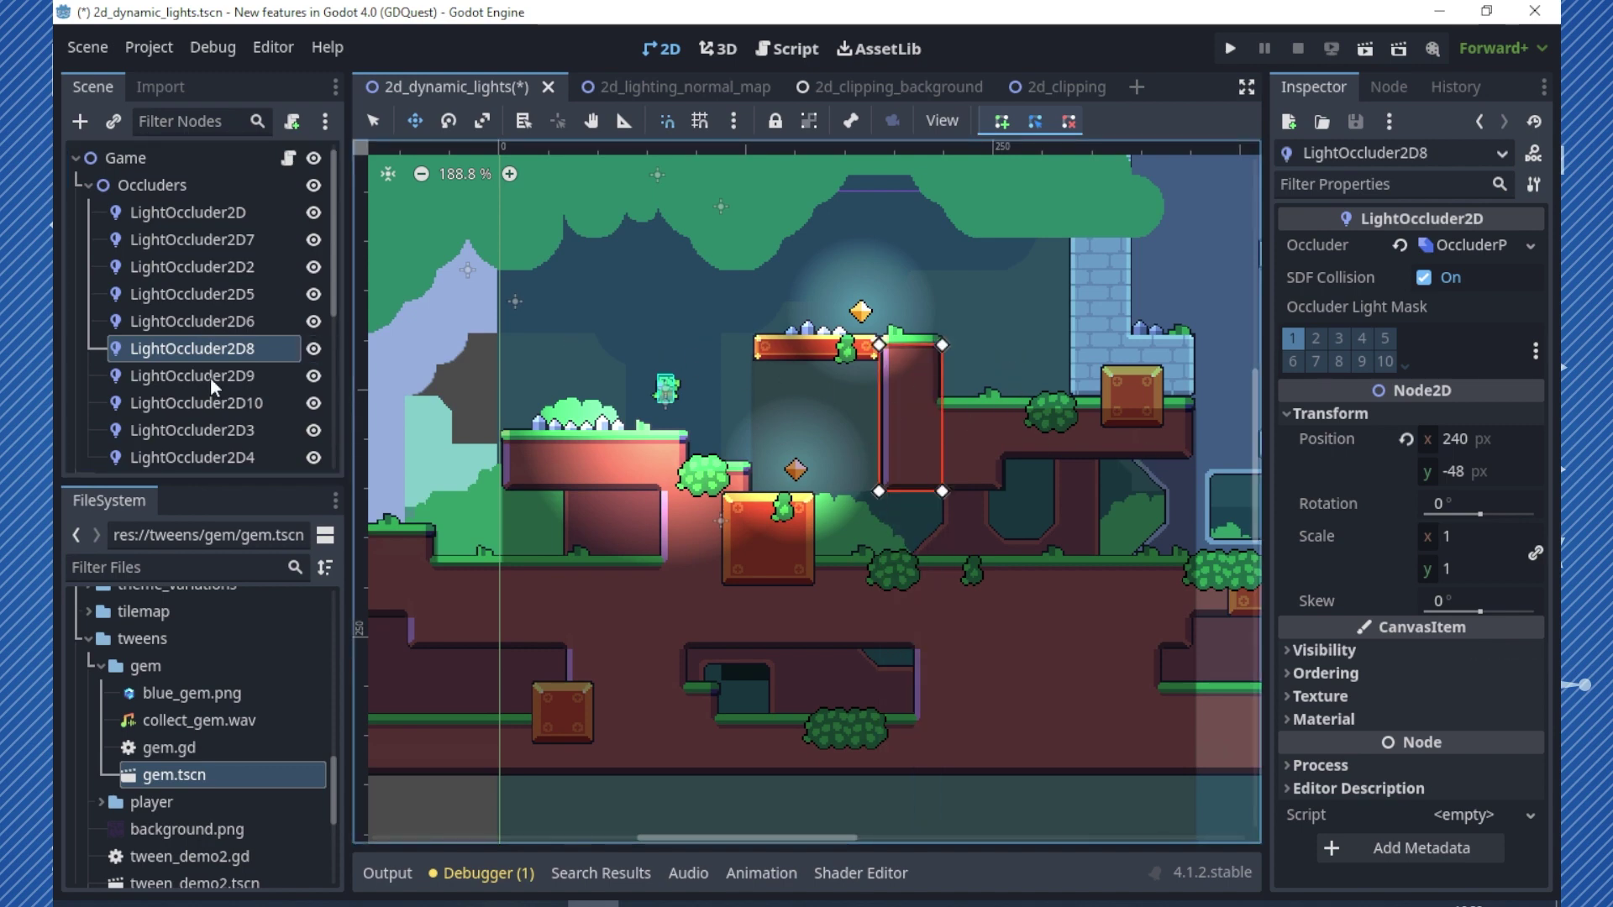
left_click(89, 184)
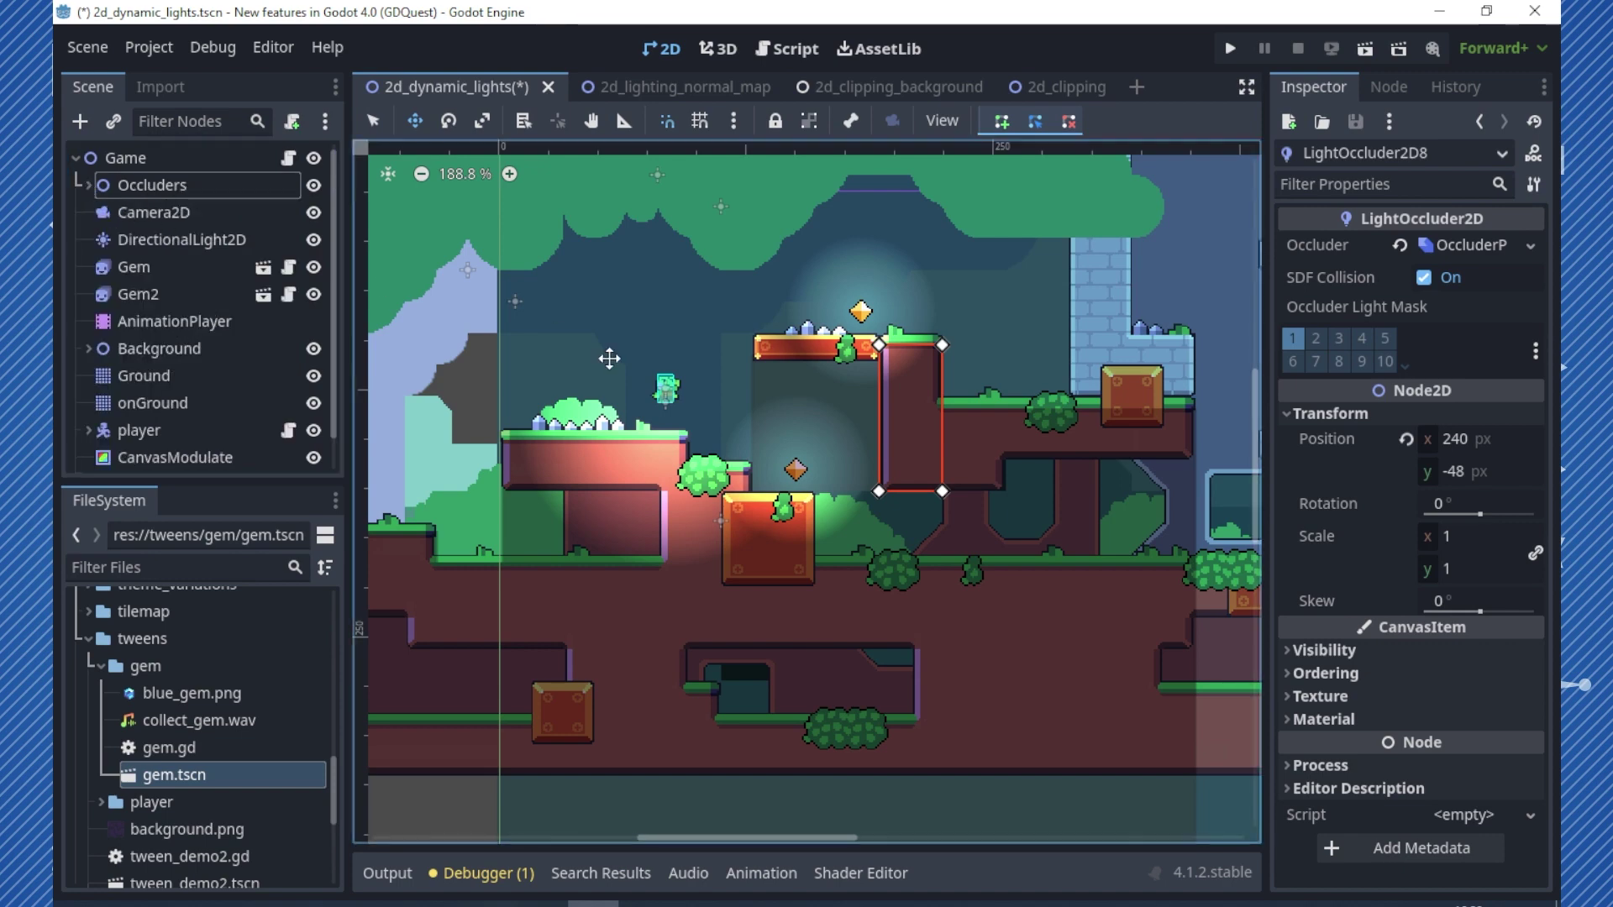
scroll(887, 250, "down", 1)
scroll(887, 250, "down", 1)
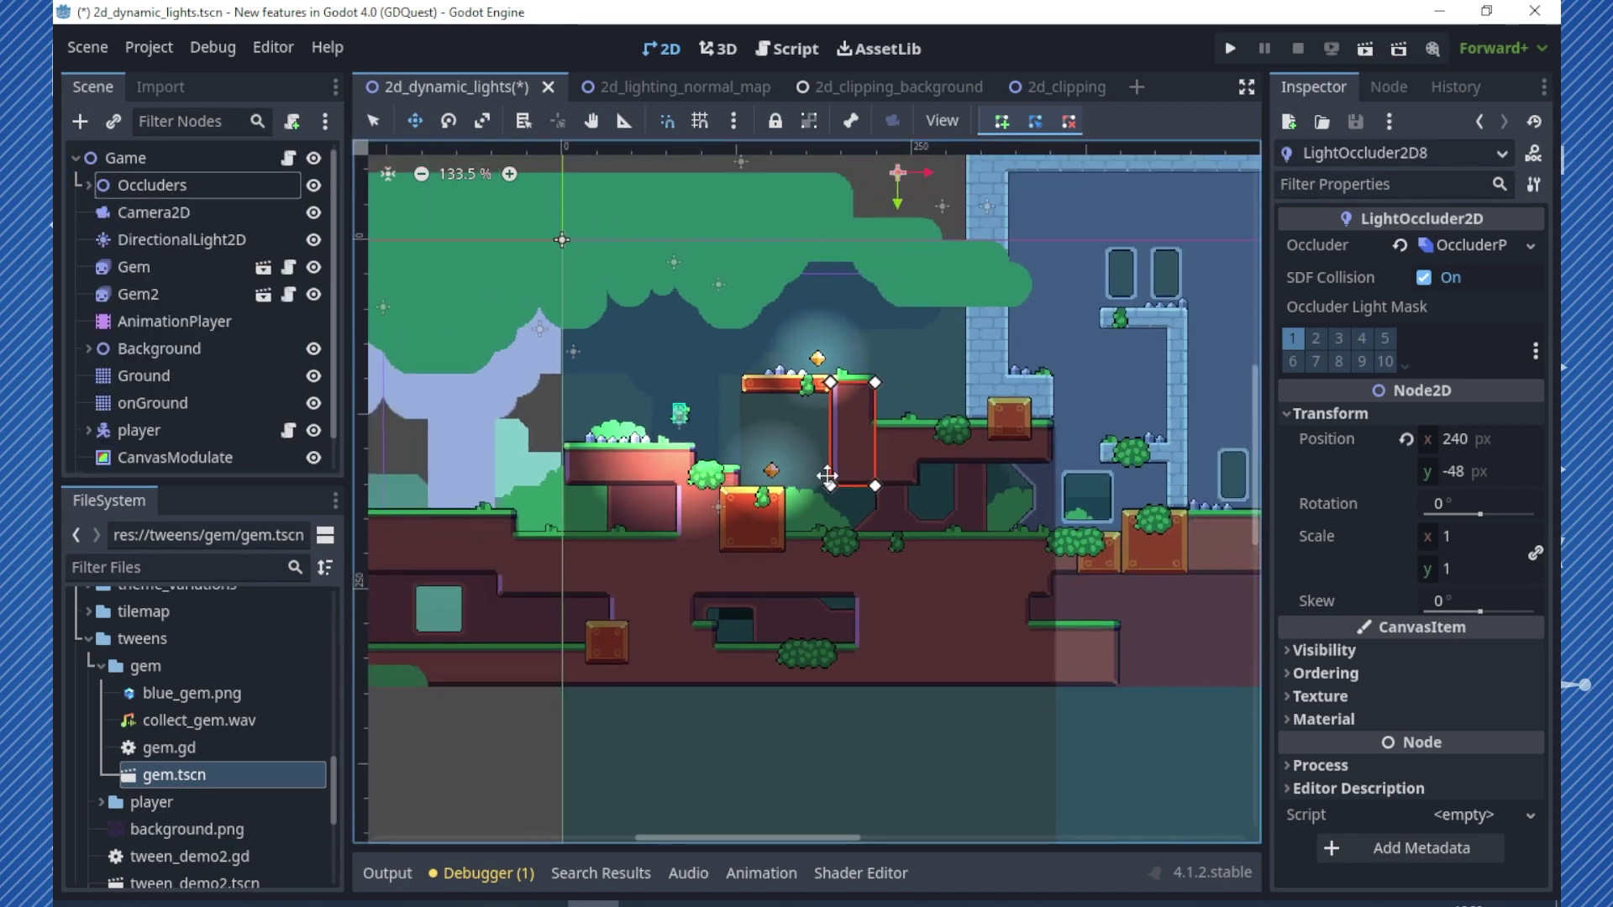
Load the AnimationPlayer's rotate_light animation, zoom the timeline to 0–16 seconds, and scrub it
left_click(208, 325)
left_click(753, 464)
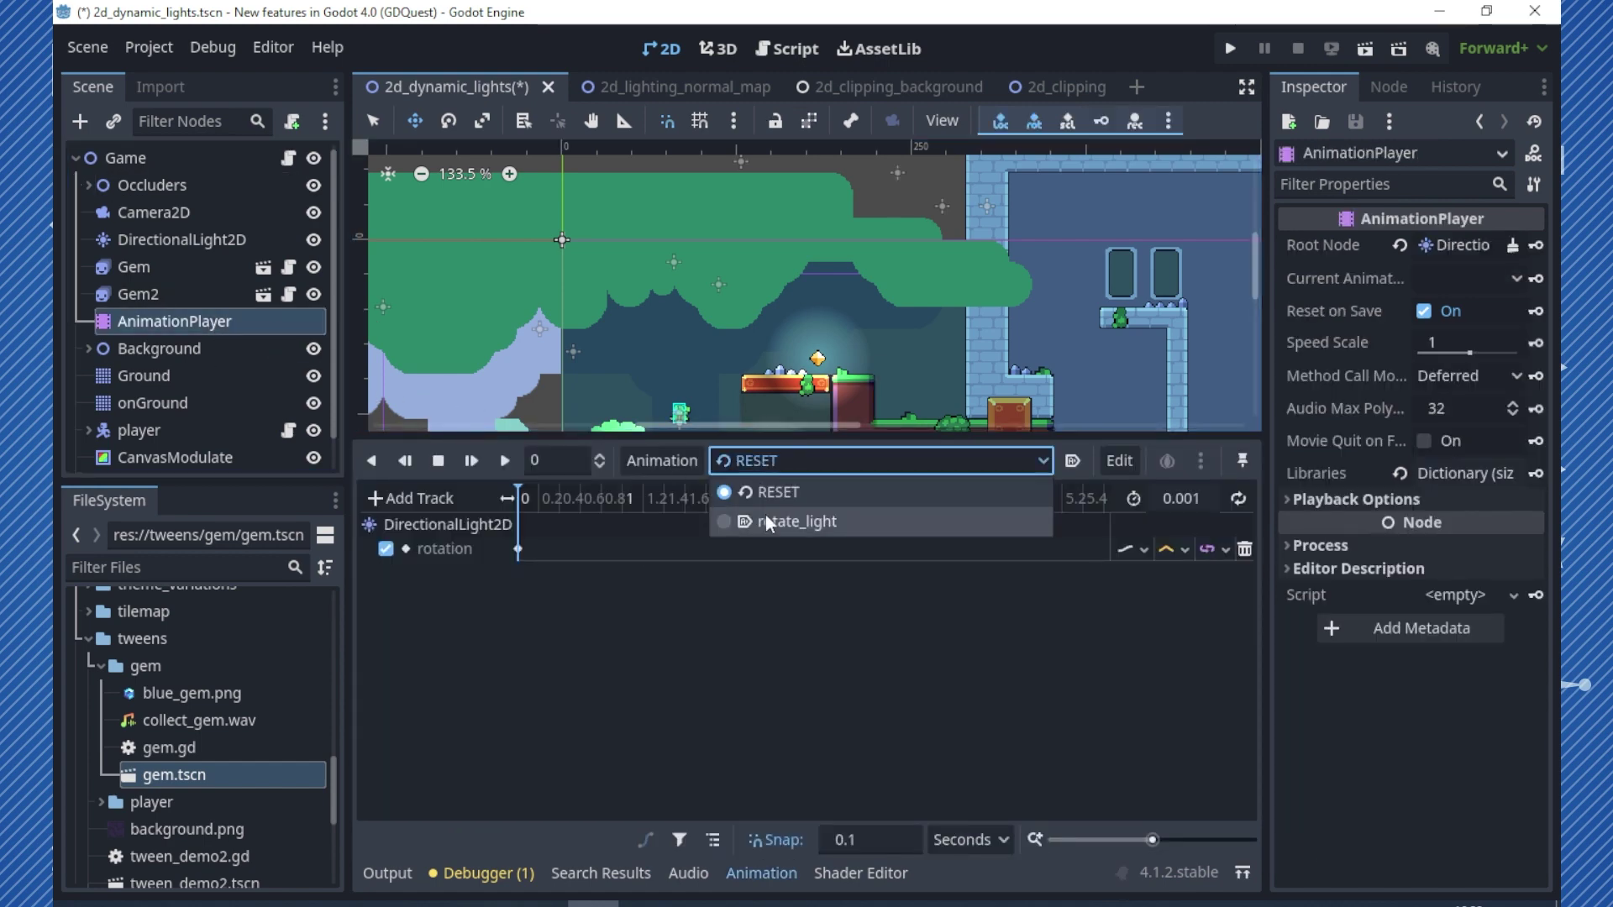
left_click(764, 515)
middle_click_drag(785, 299, 805, 212)
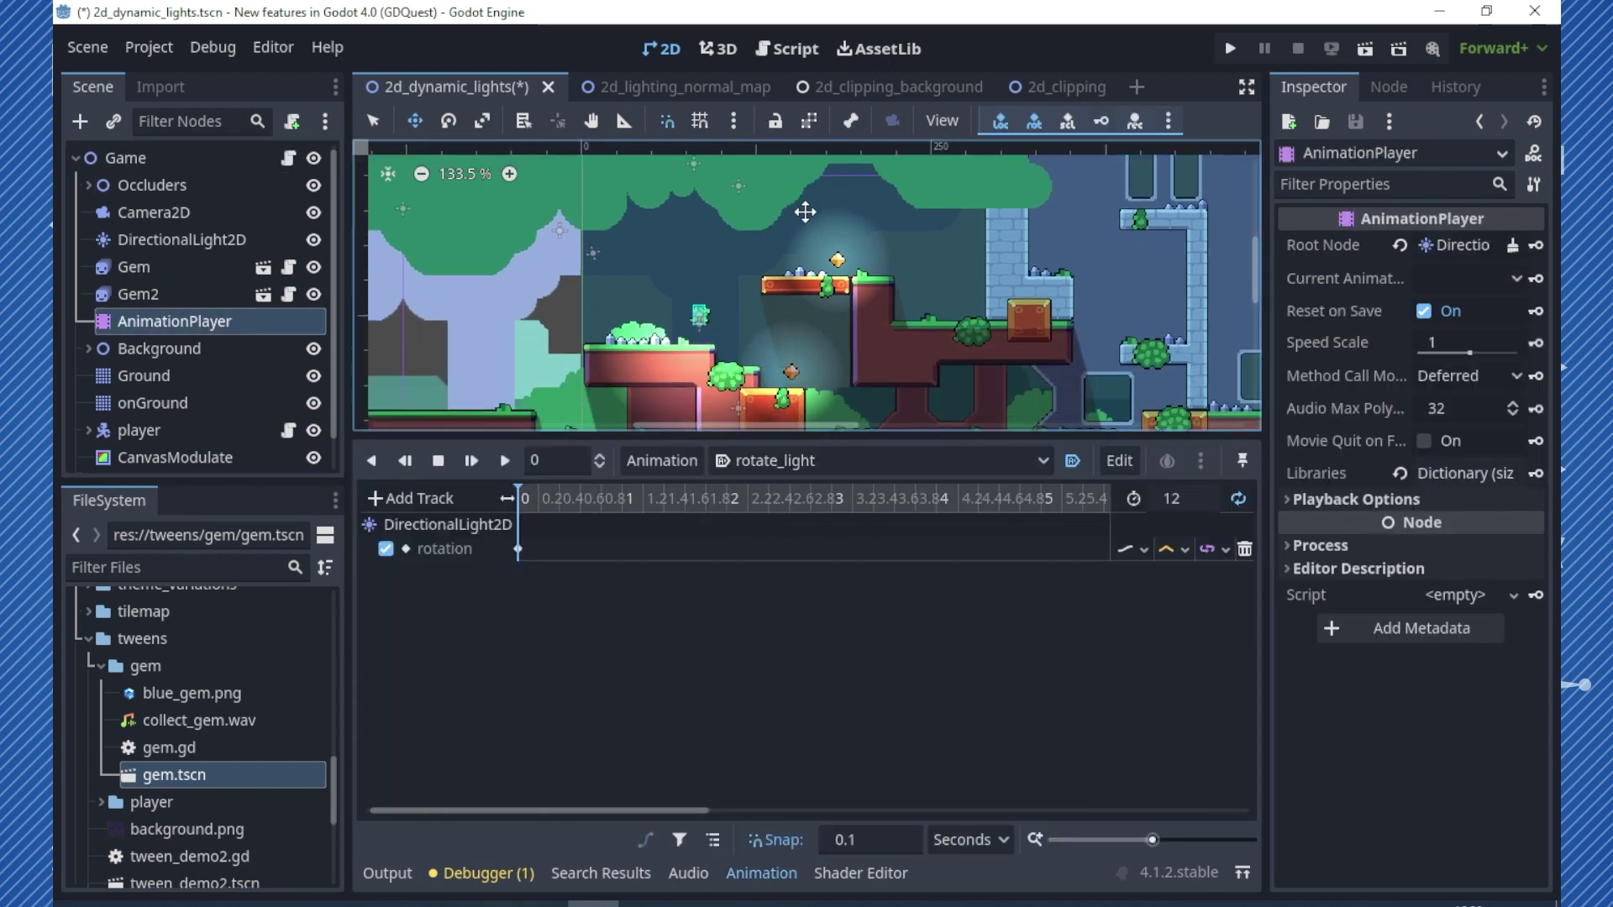
scroll(750, 326, "down", 2)
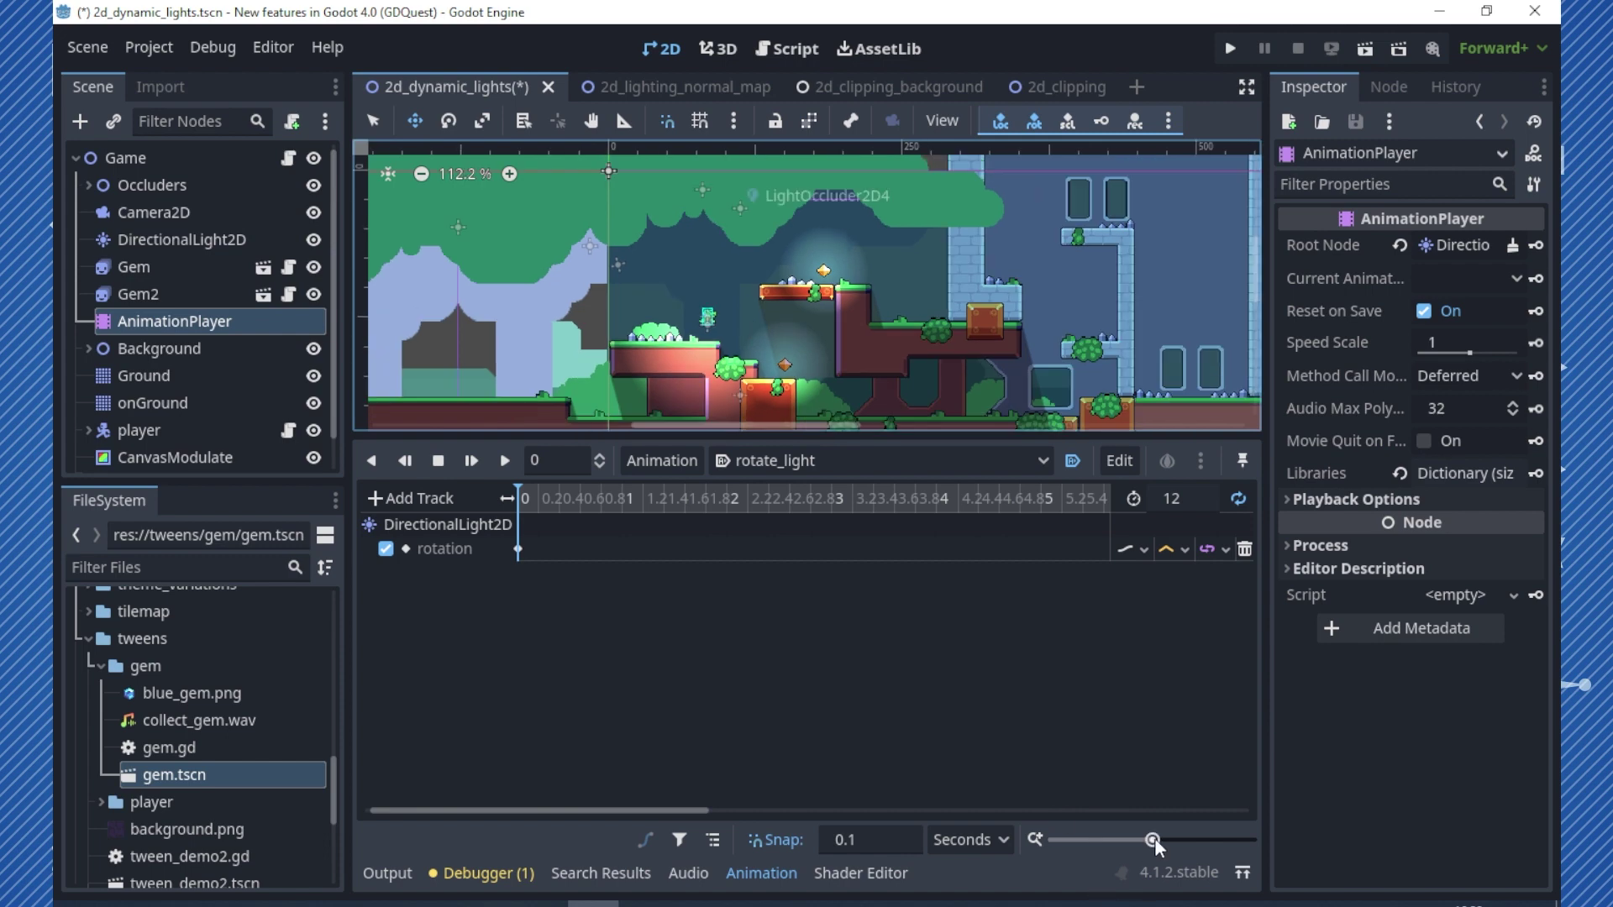
left_click_drag(1153, 839, 1138, 839)
scroll(890, 371, "down", 3)
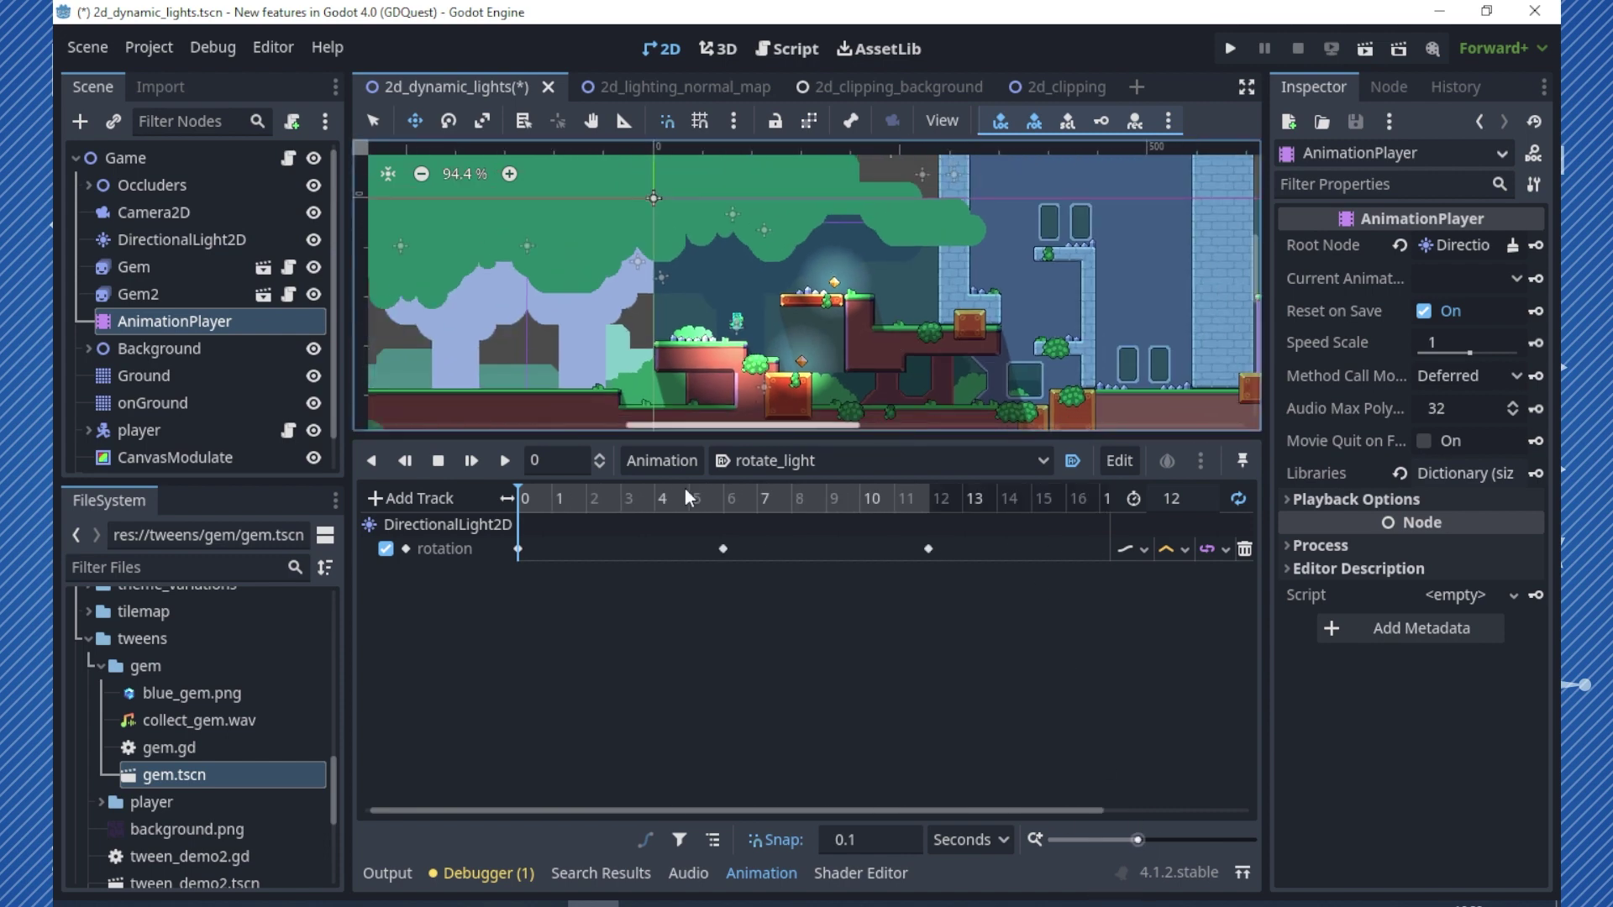
mouse_move(526, 505)
left_mouse_down()
mouse_move(694, 511)
mouse_move(577, 516)
left_mouse_up()
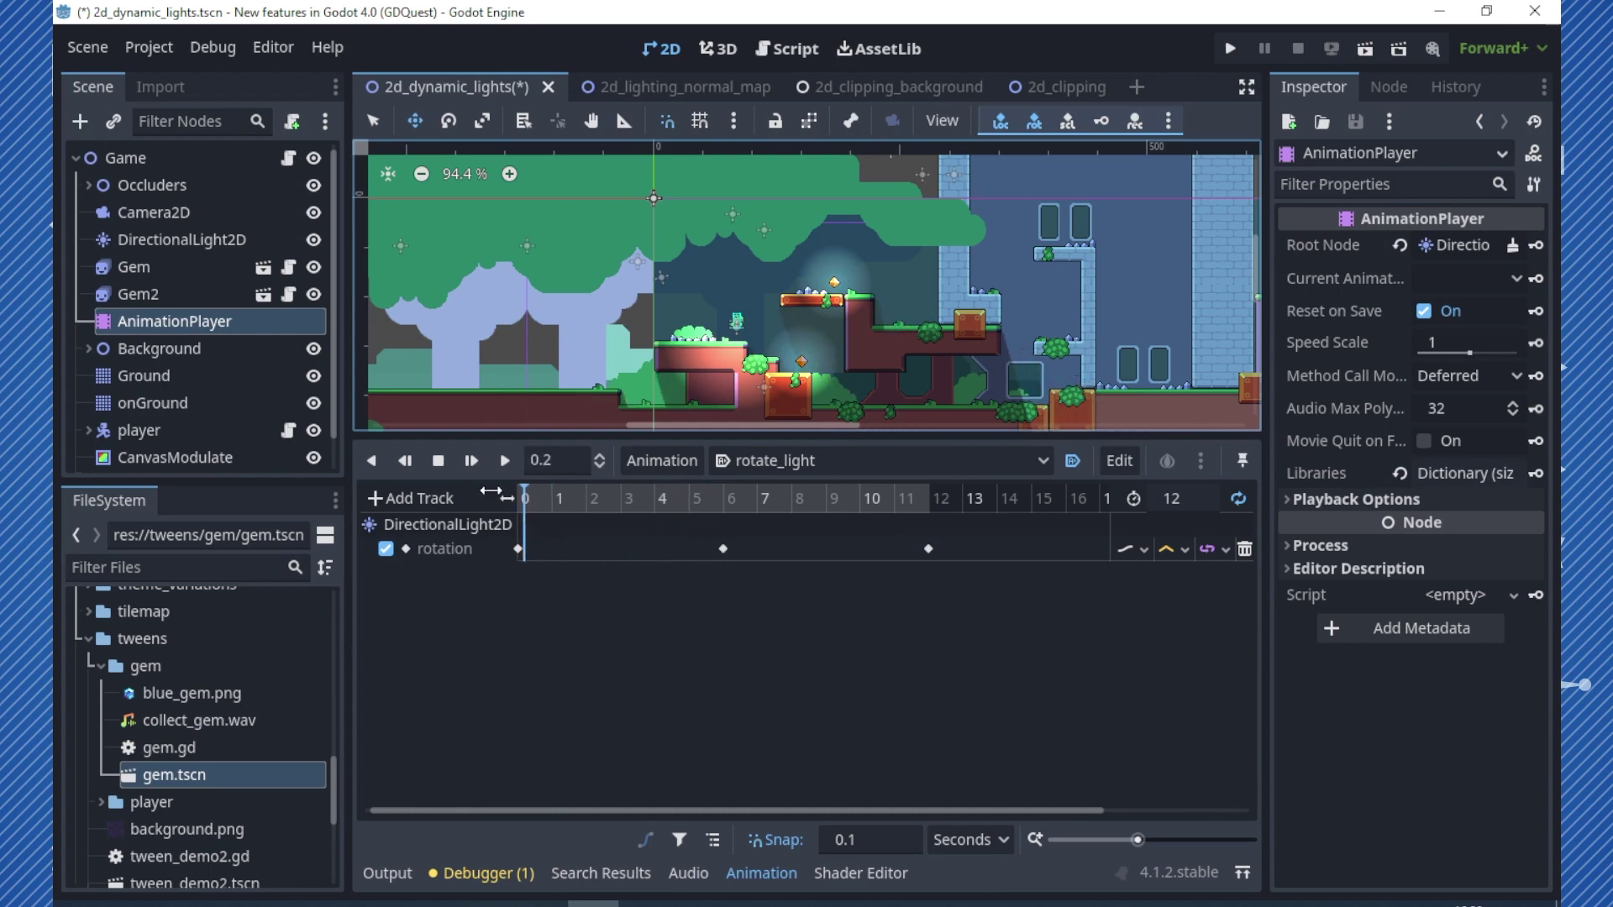
Select DirectionalLight2D and scrub the playhead to watch its rotation value change
left_click(141, 240)
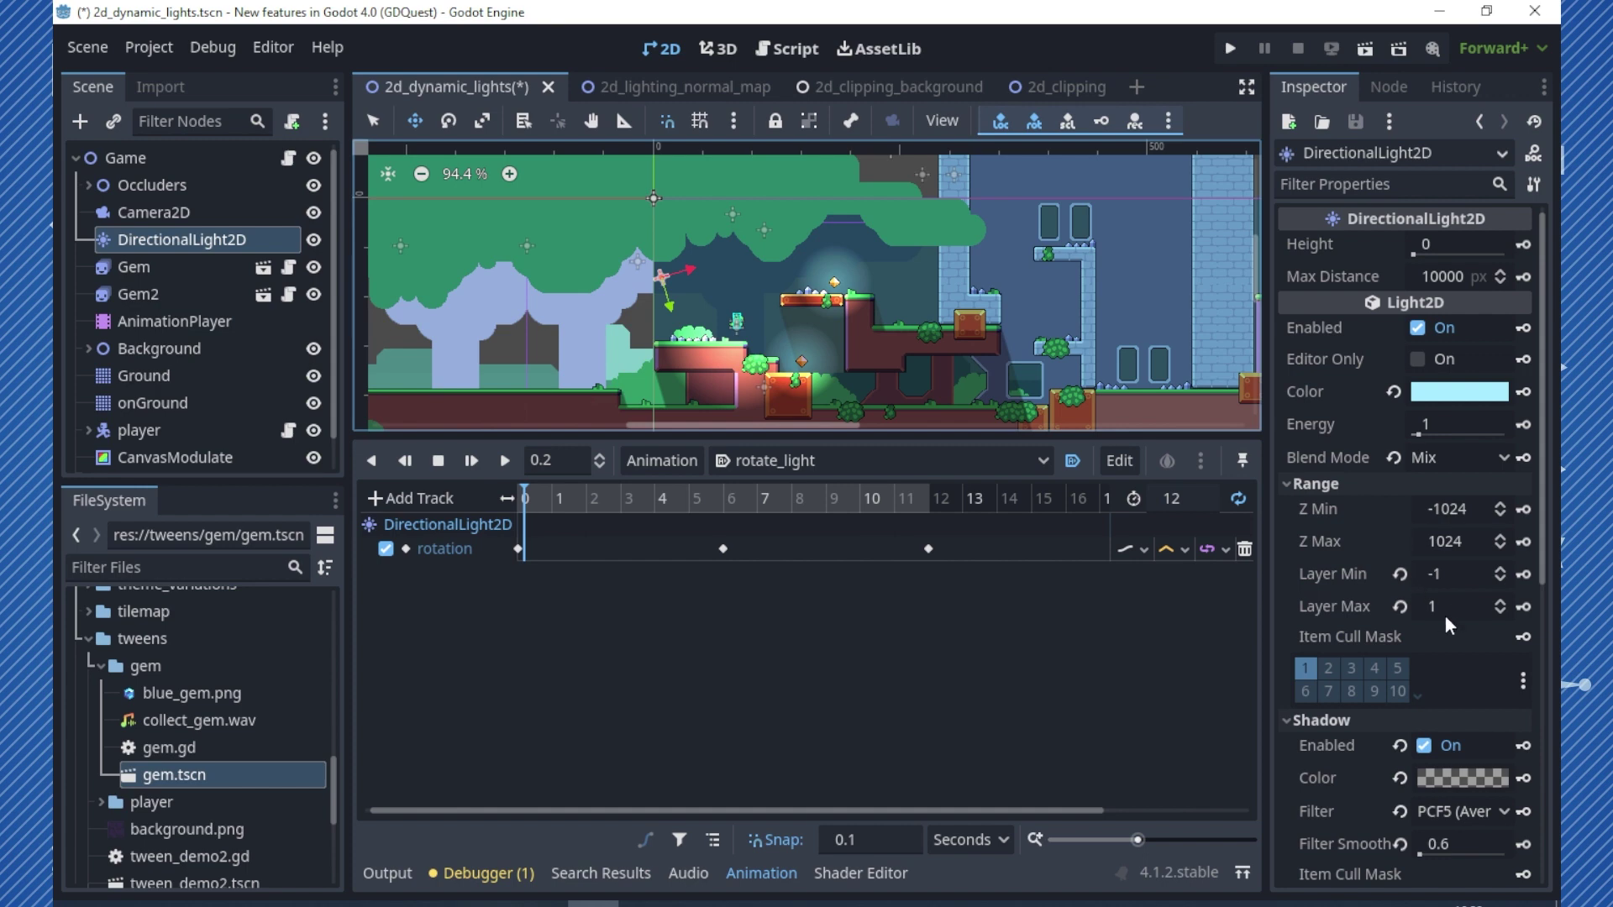
scroll(1444, 617, "down", 2)
scroll(1445, 640, "down", 2)
scroll(1425, 689, "down", 1)
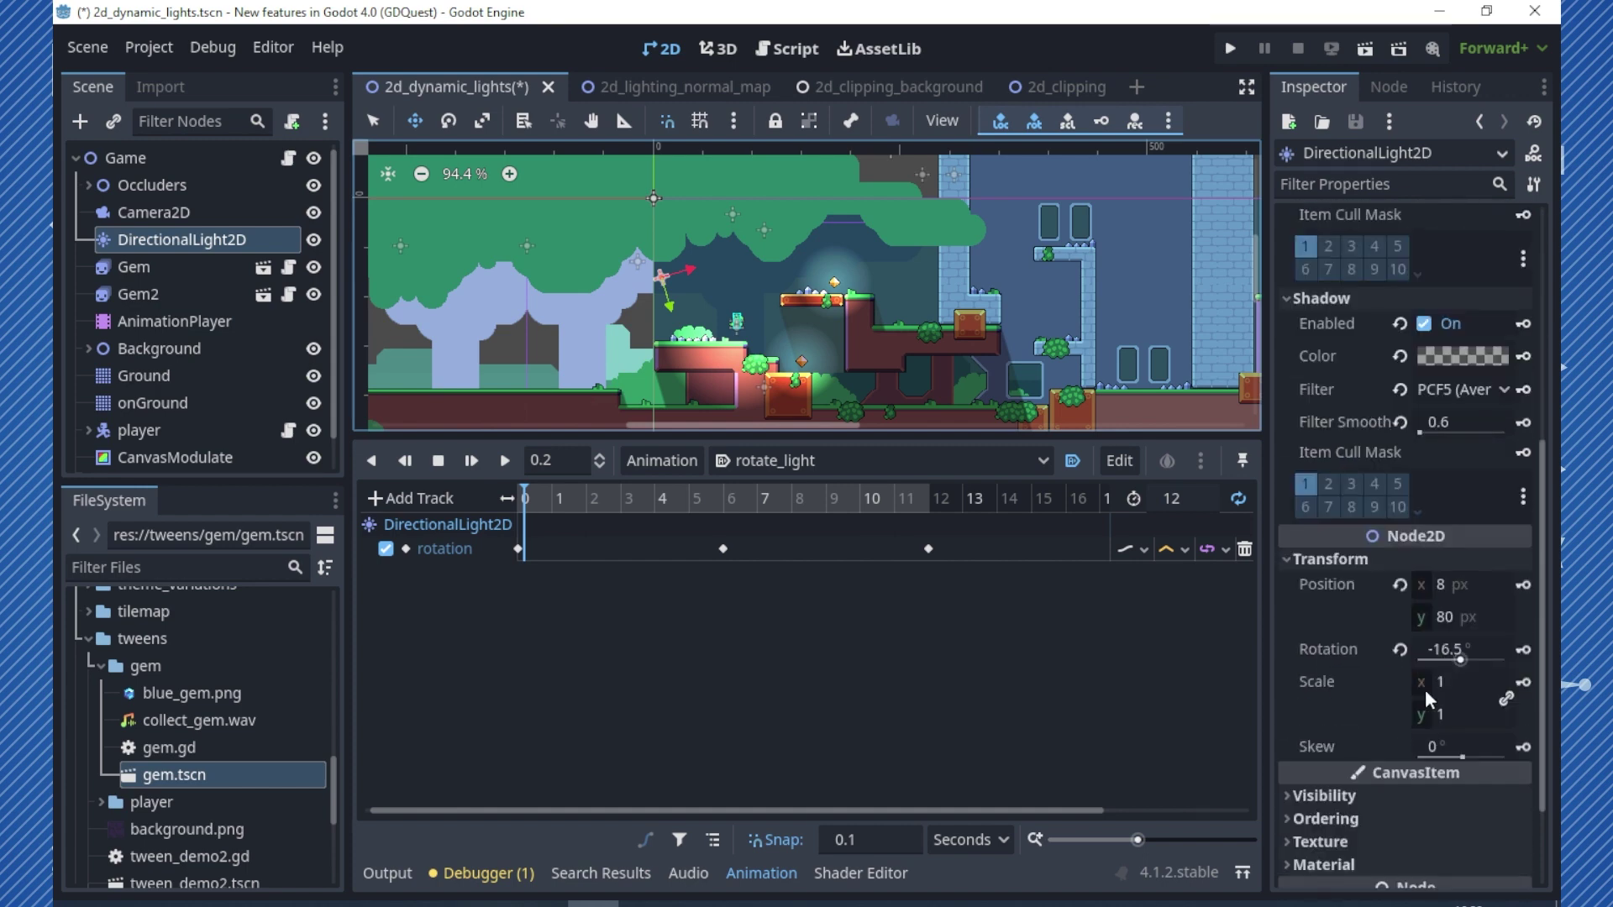
mouse_move(576, 499)
left_mouse_down()
mouse_move(905, 518)
mouse_move(541, 507)
mouse_move(864, 517)
mouse_move(542, 507)
mouse_move(702, 507)
mouse_move(629, 501)
left_mouse_up()
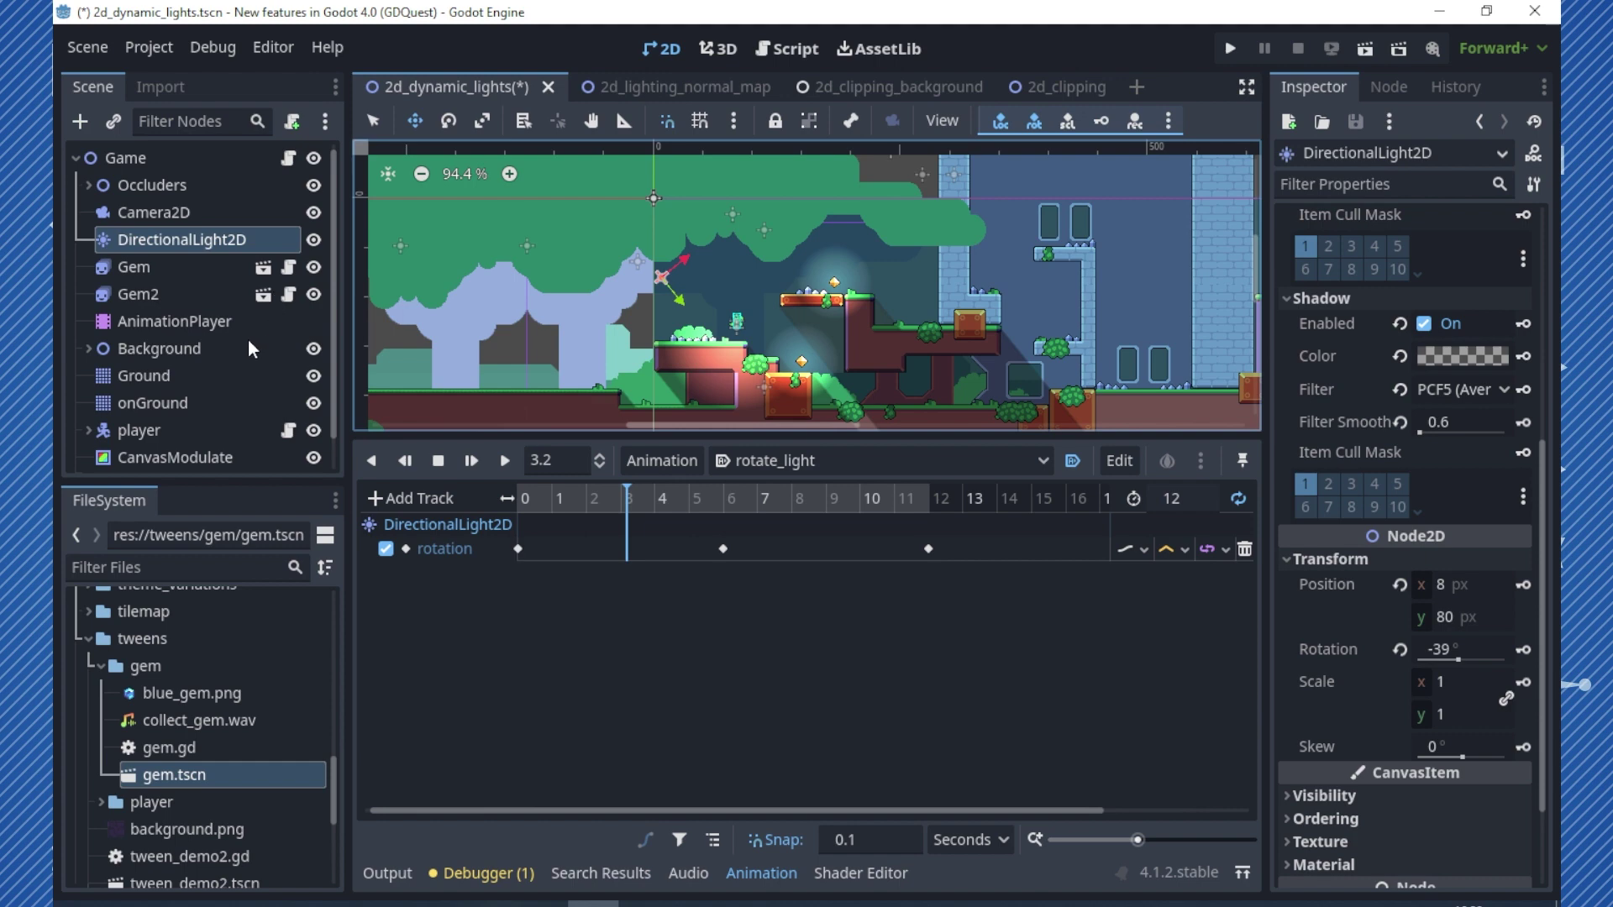
Expand player to inspect the Crocodile's PointLight2D, then return to DirectionalLight2D's Light2D settings
left_click(91, 429)
scroll(147, 371, "down", 3)
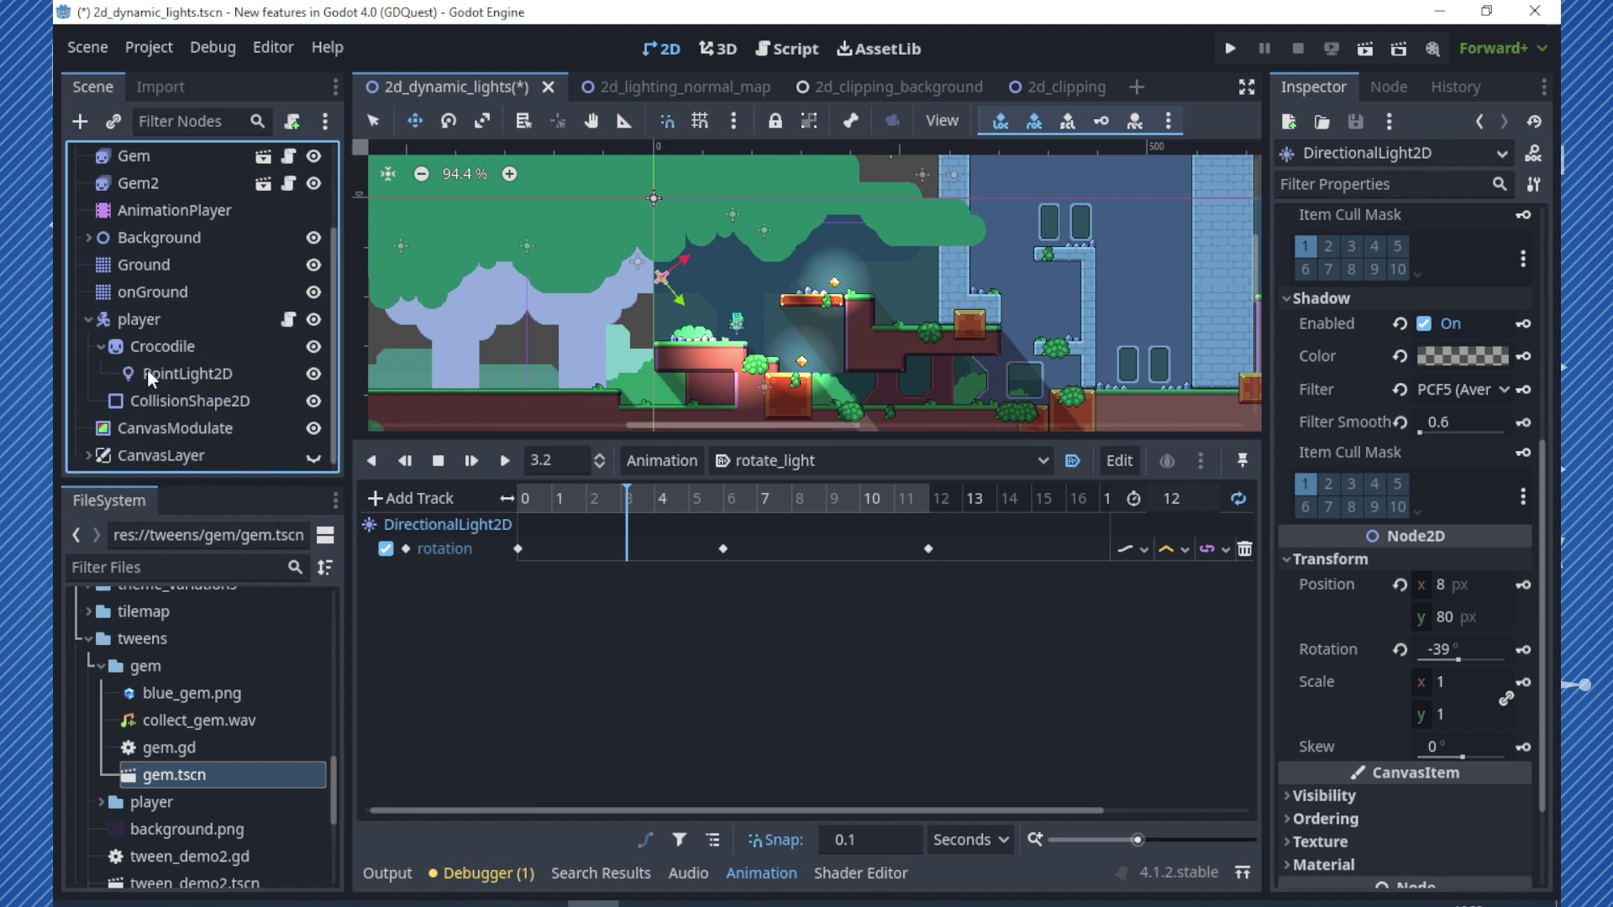
left_click(148, 371)
scroll(748, 336, "up", 5)
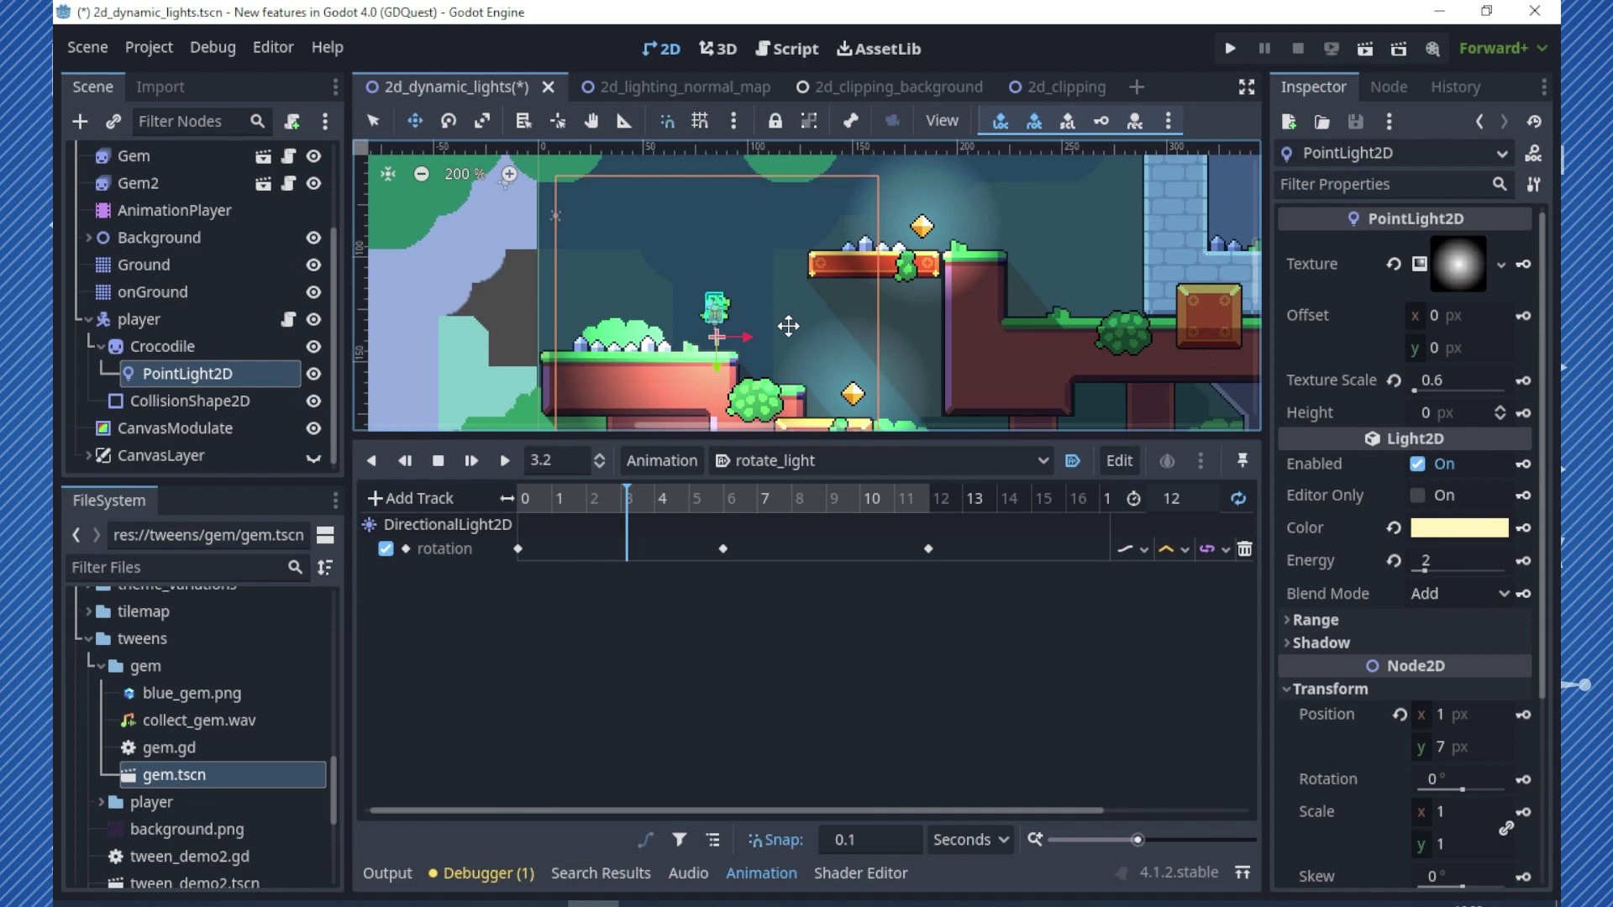
scroll(176, 368, "up", 3)
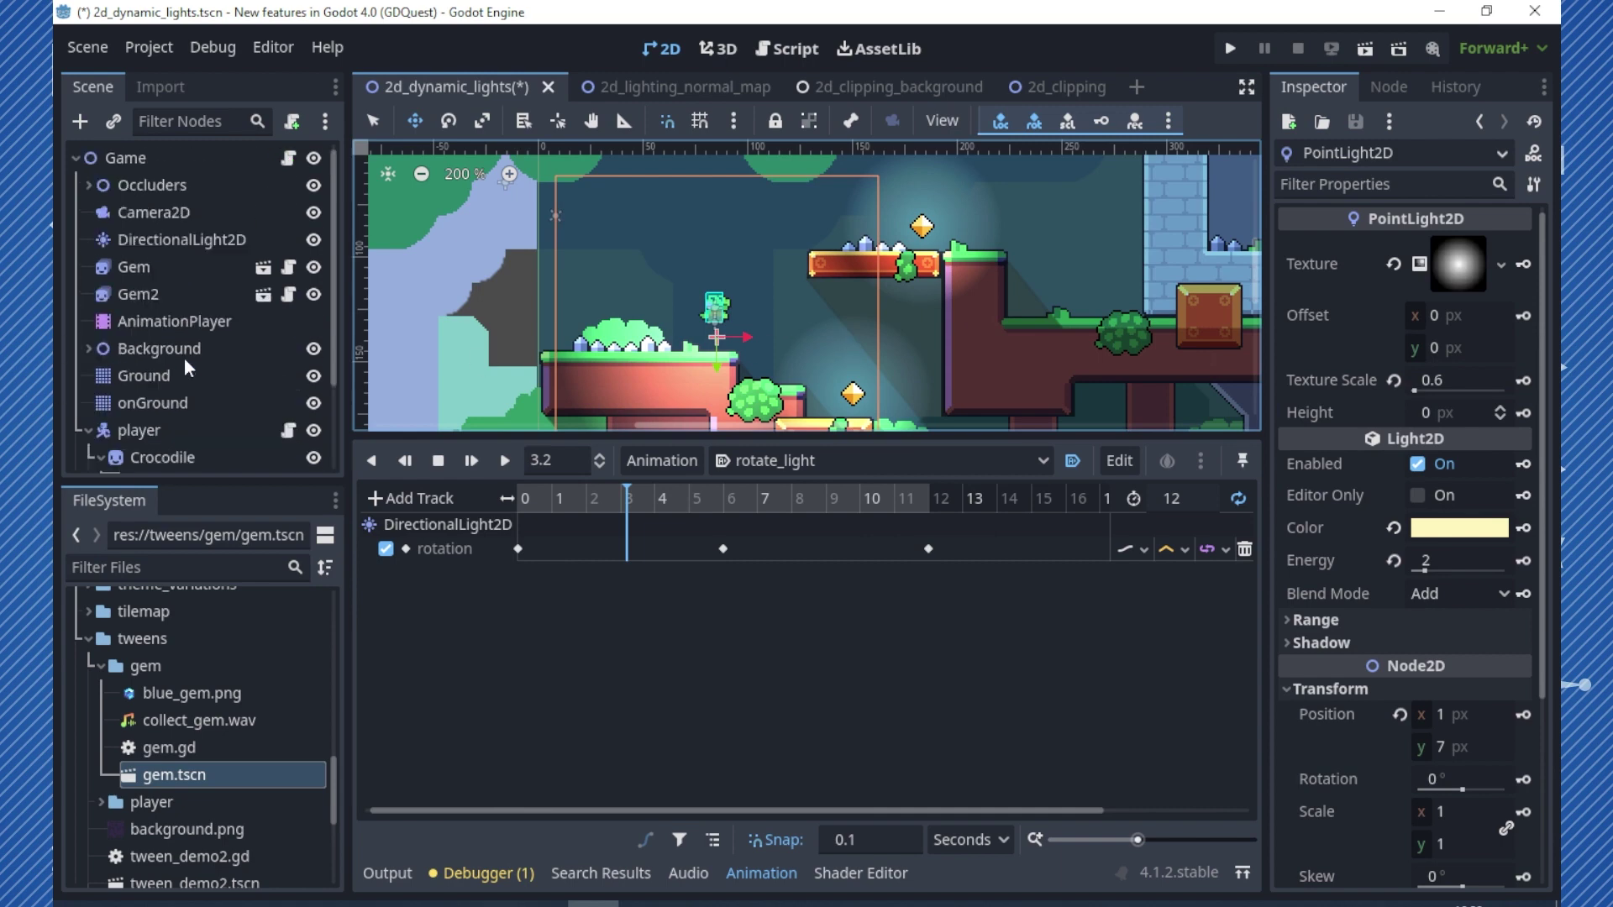
left_click(199, 239)
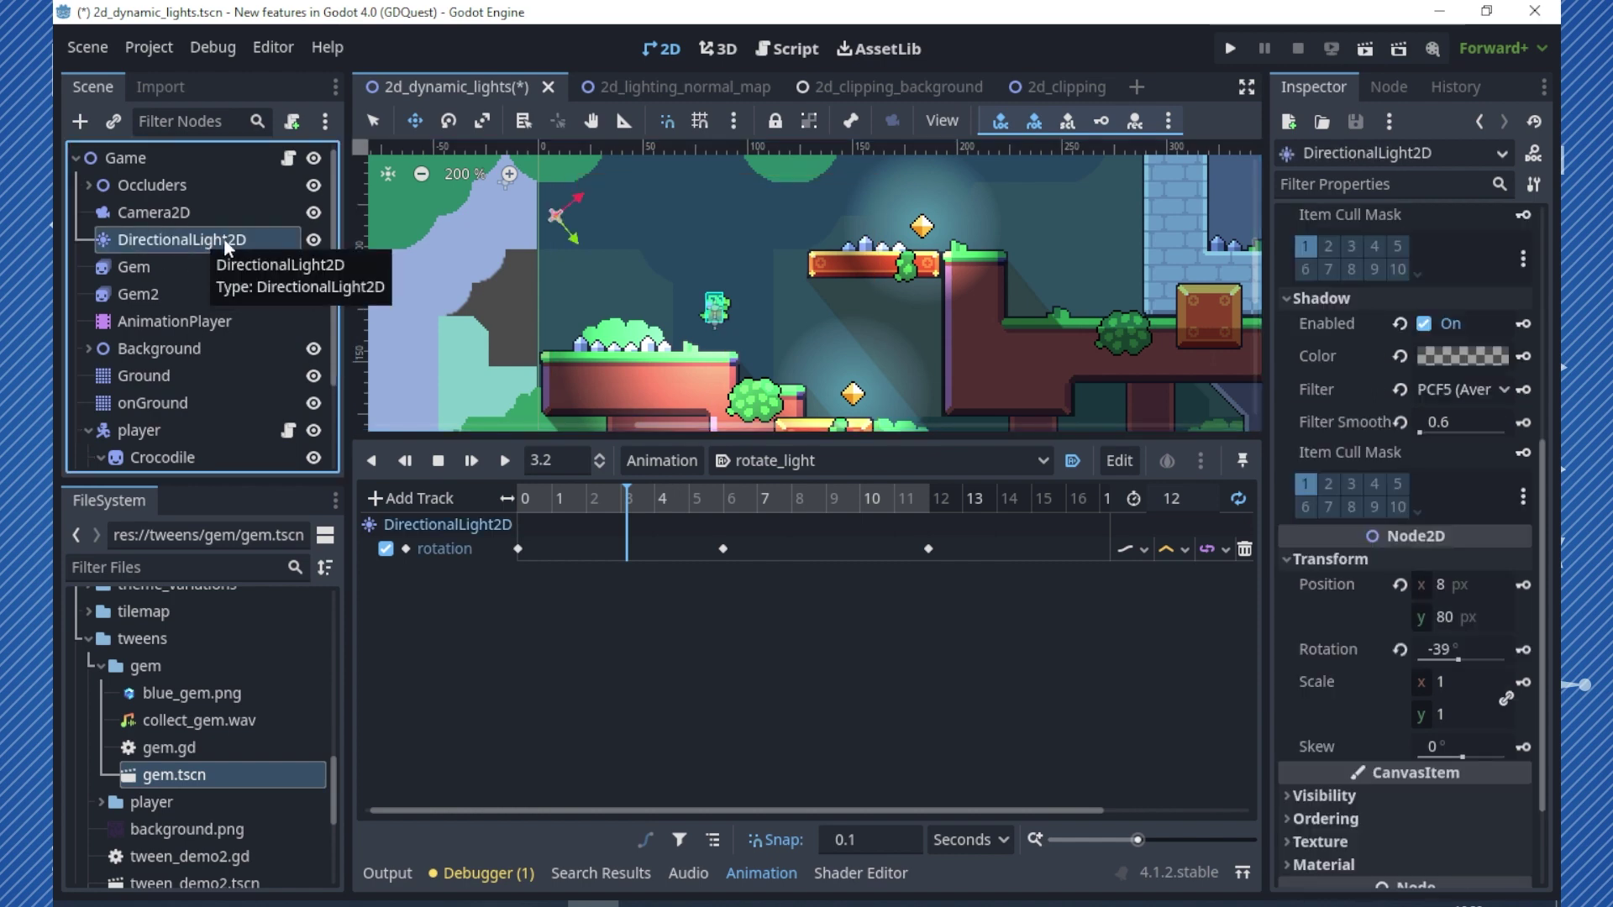
scroll(1403, 395, "up", 5)
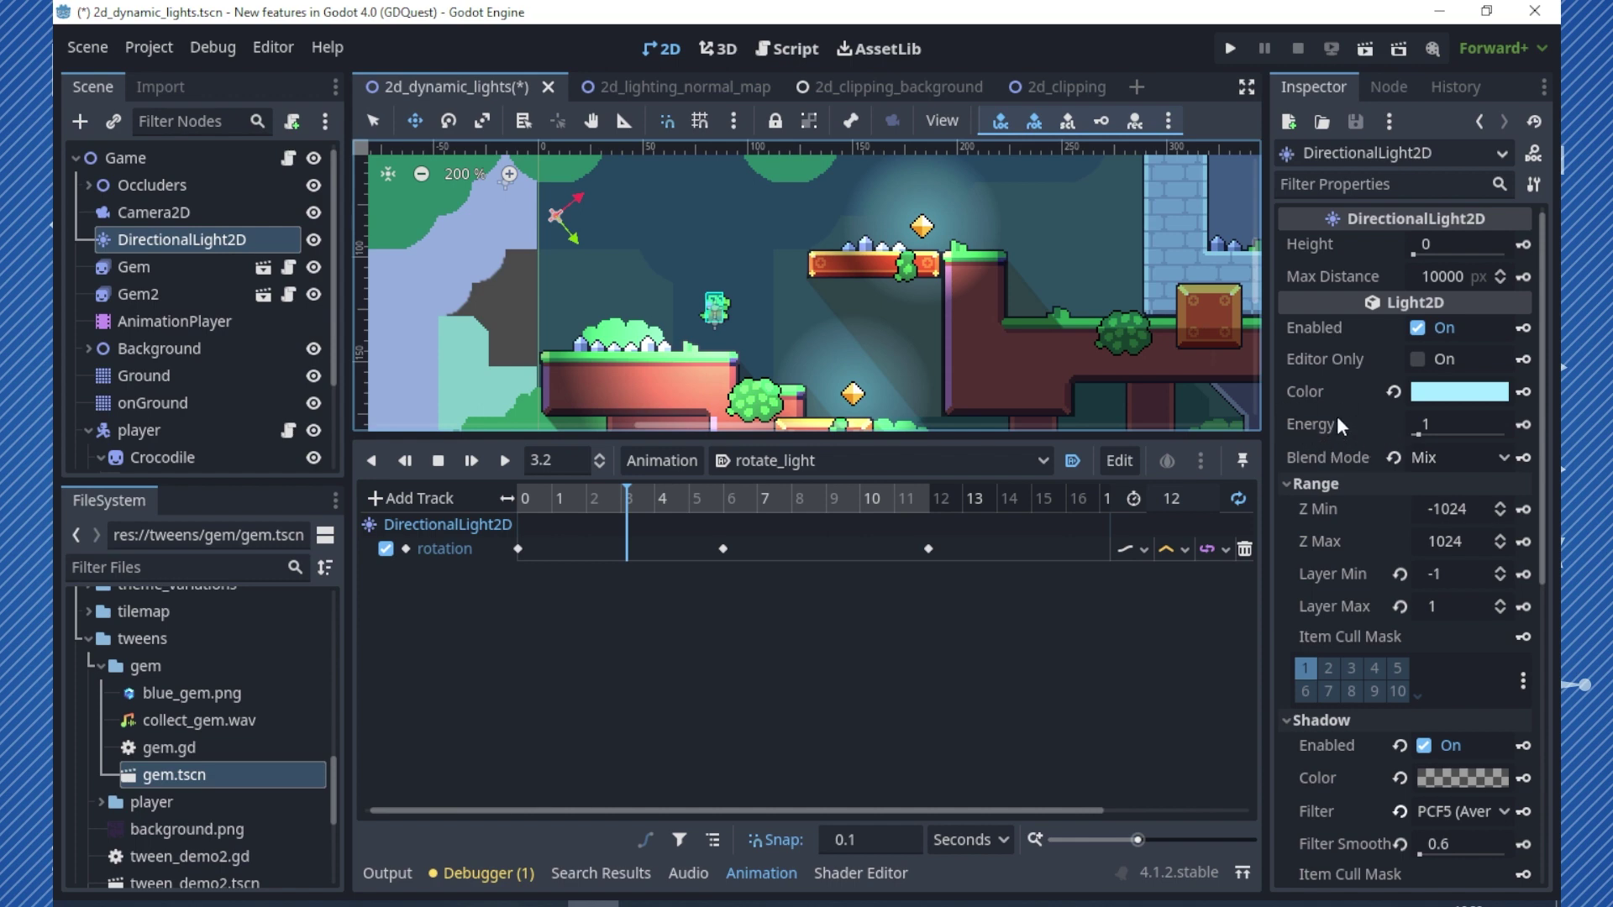
Try pale yellow and orange f3661d for DirectionalLight2D's colour, then settle on teal 45a9ab
left_click(1446, 392)
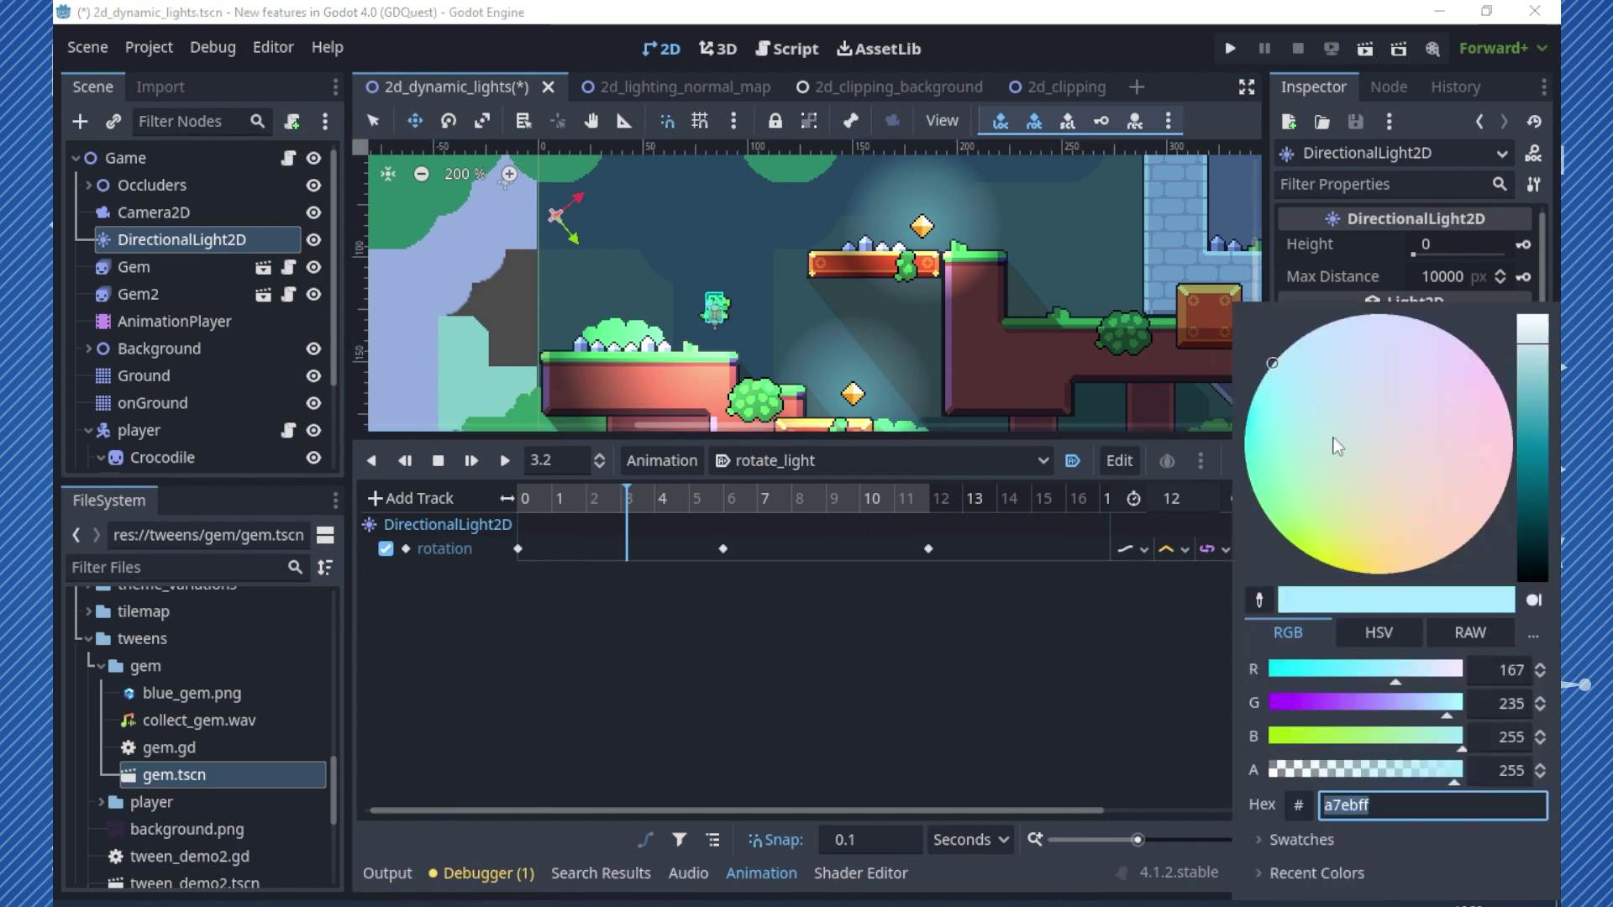
left_click_drag(1361, 504, 1359, 556)
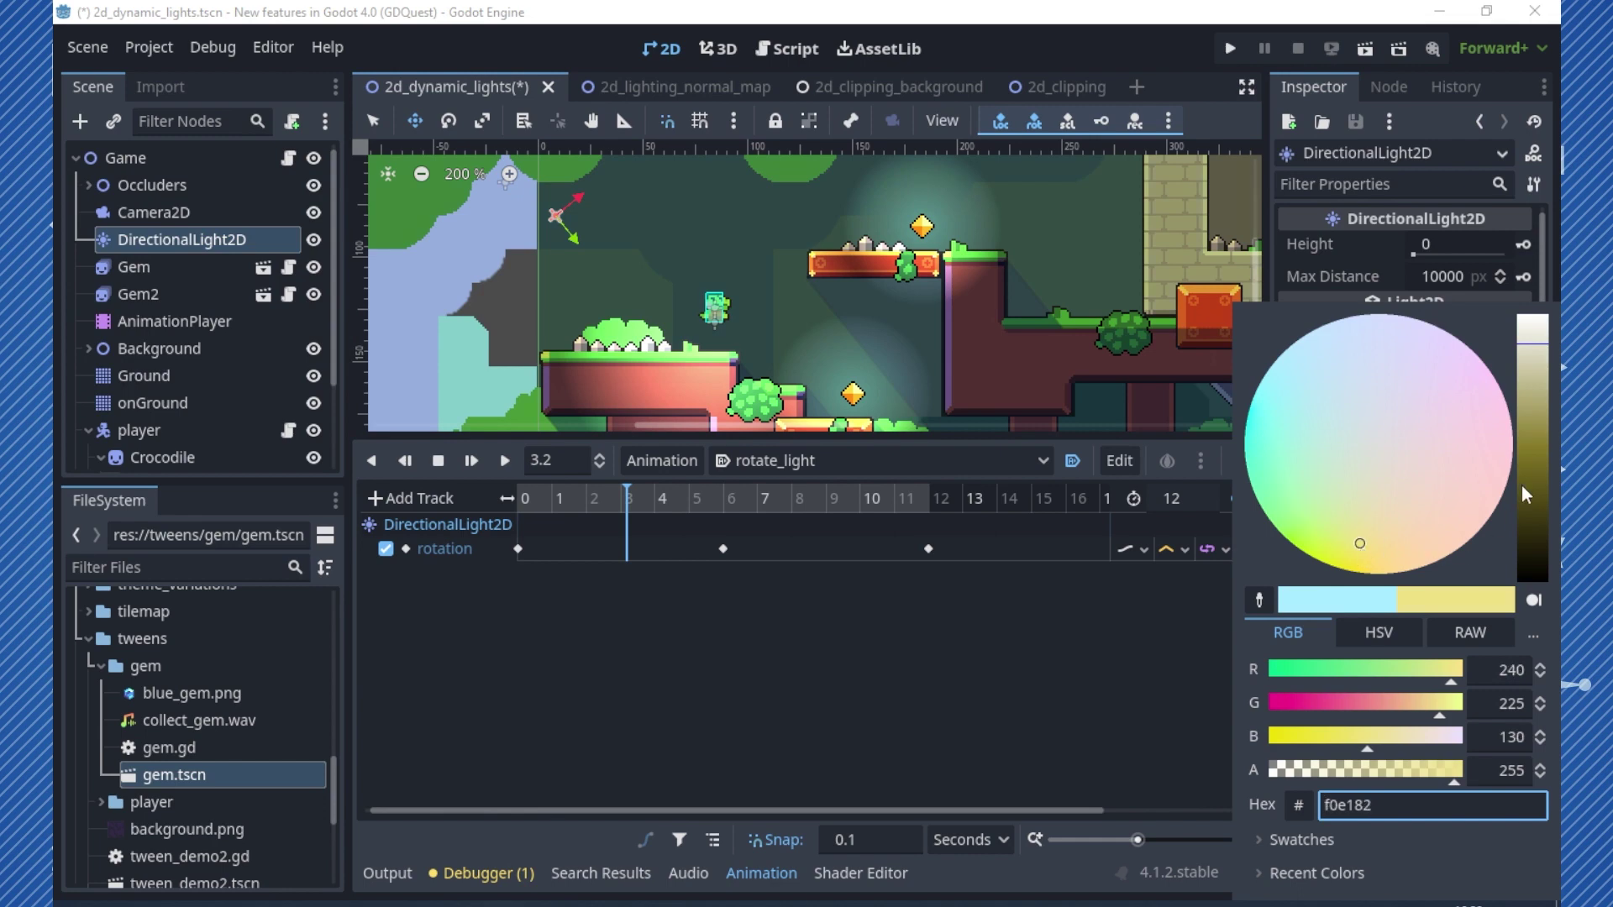
left_click_drag(1527, 495, 1526, 412)
left_click(1472, 528)
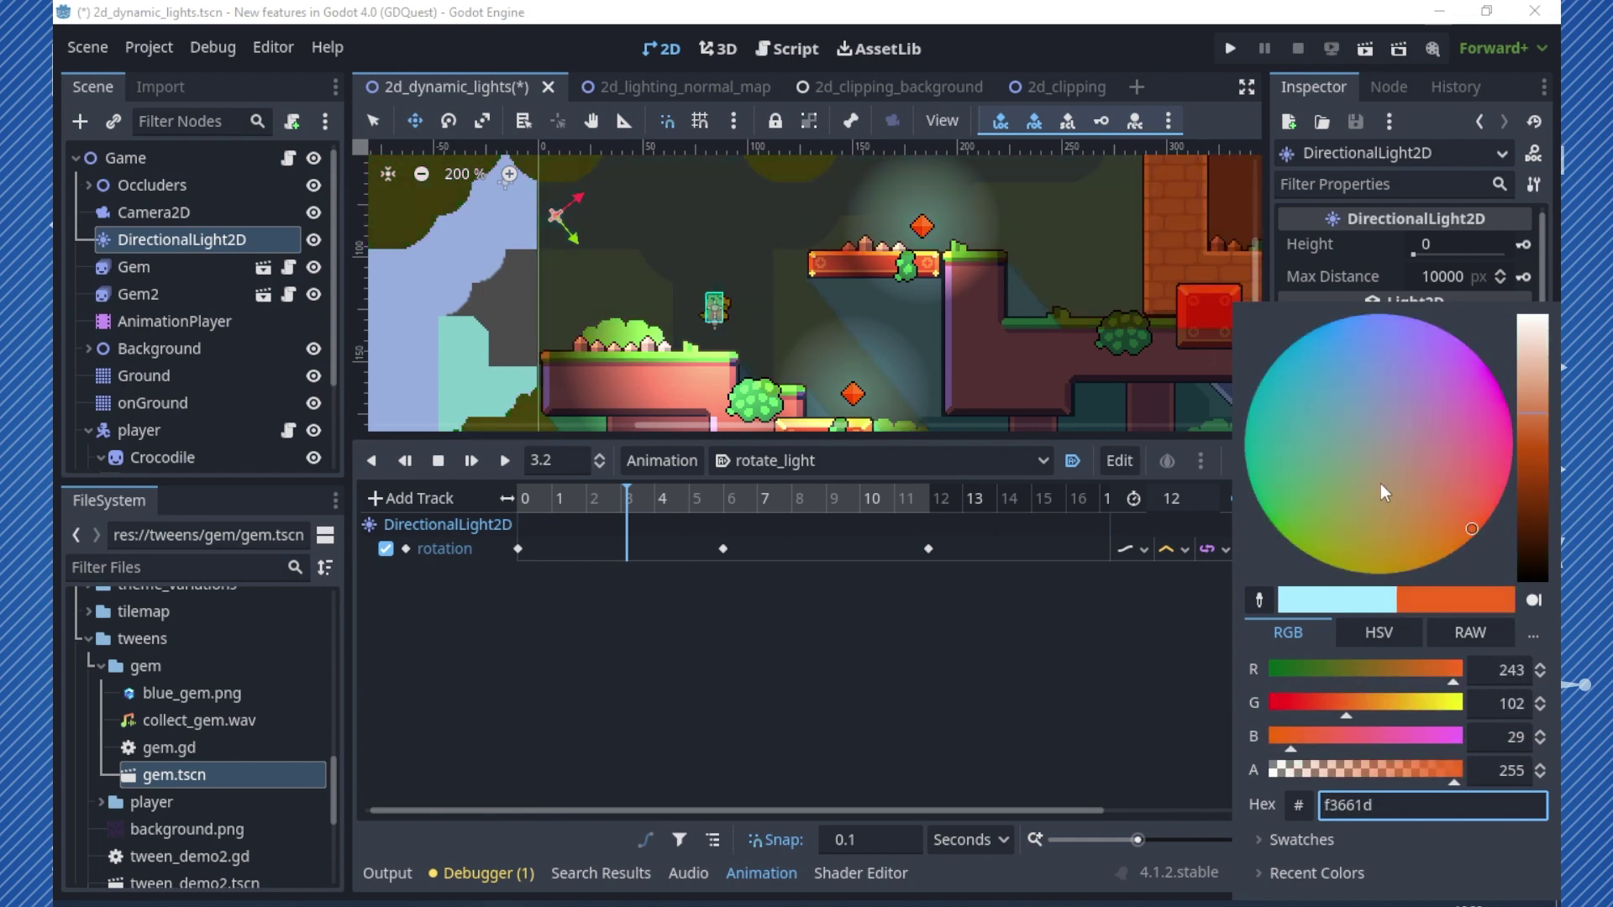
left_click(1290, 418)
scroll(874, 263, "down", 5)
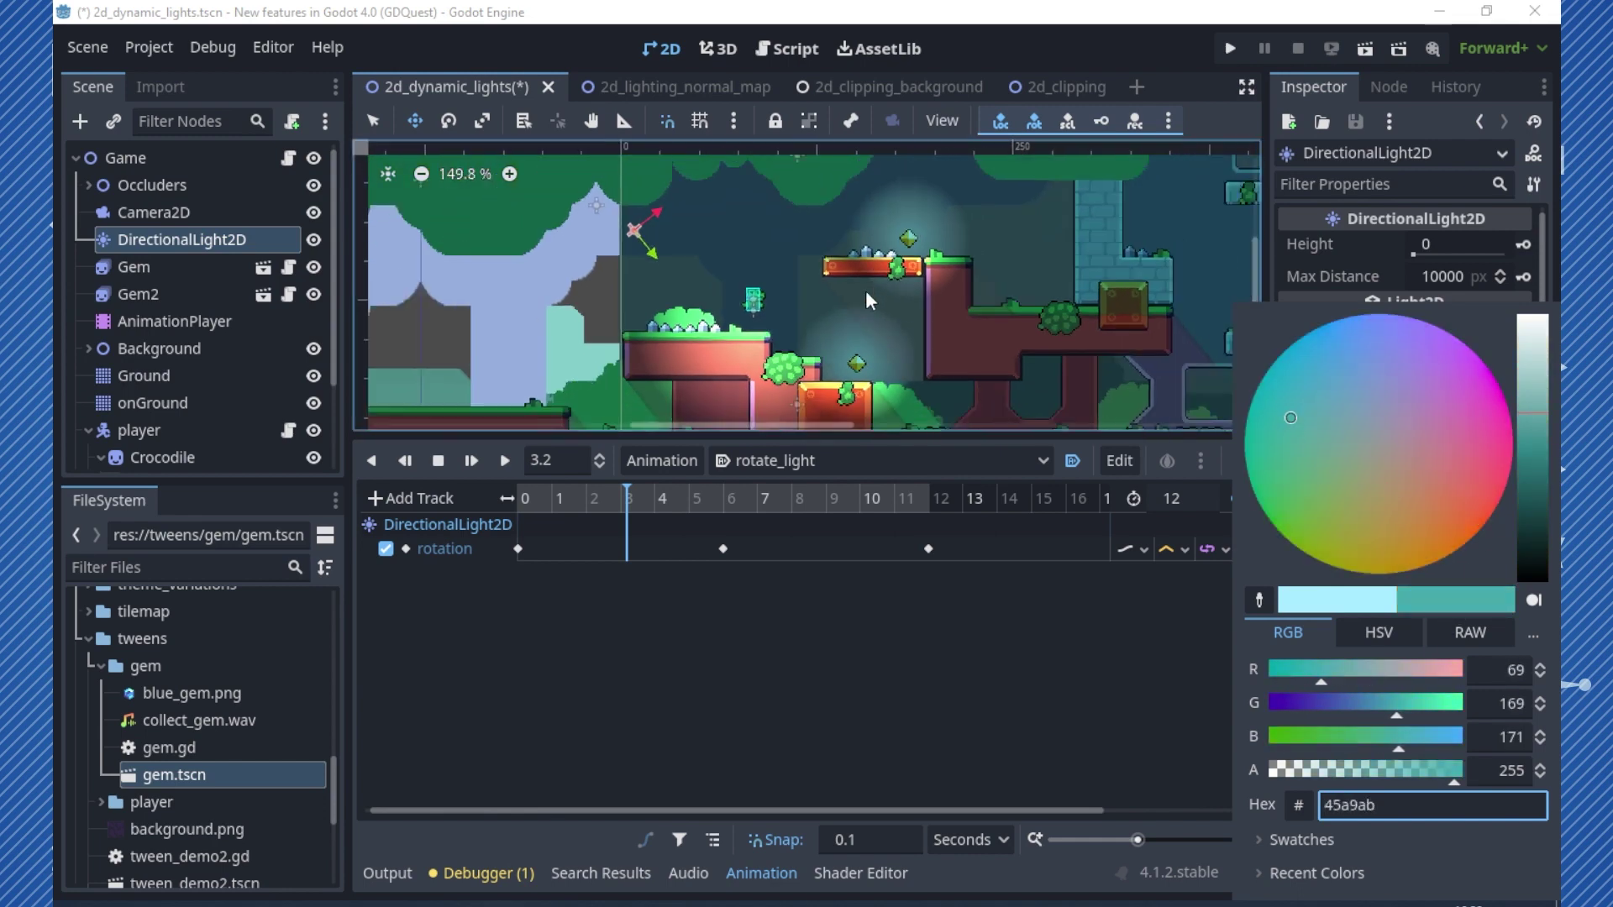
scroll(867, 294, "down", 1)
left_click(854, 284)
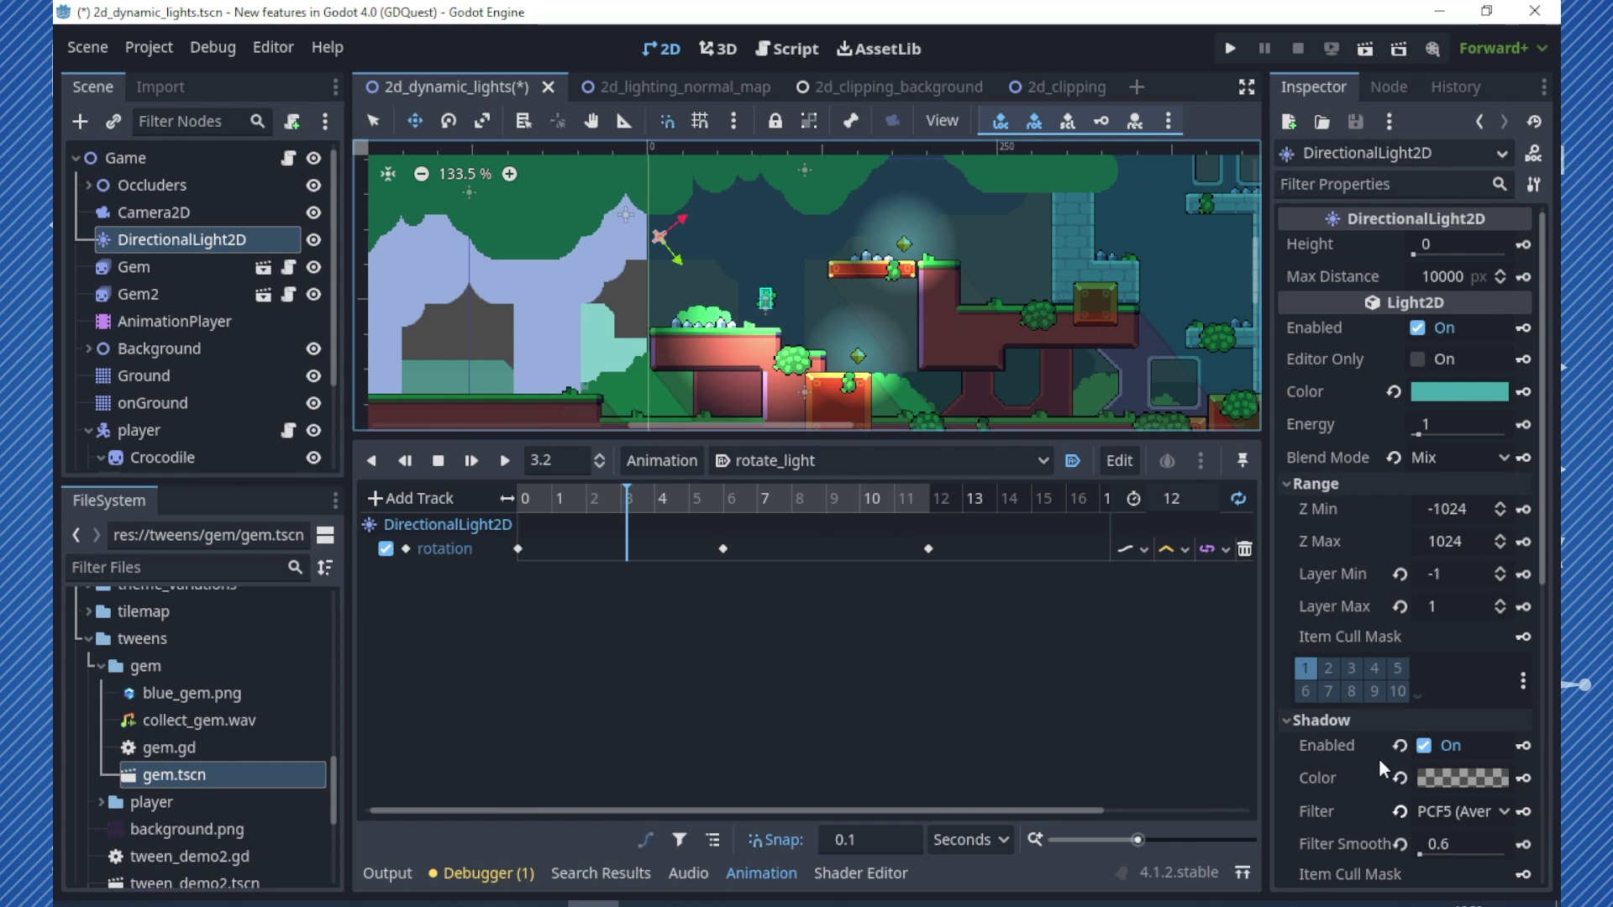
double_click(1428, 753)
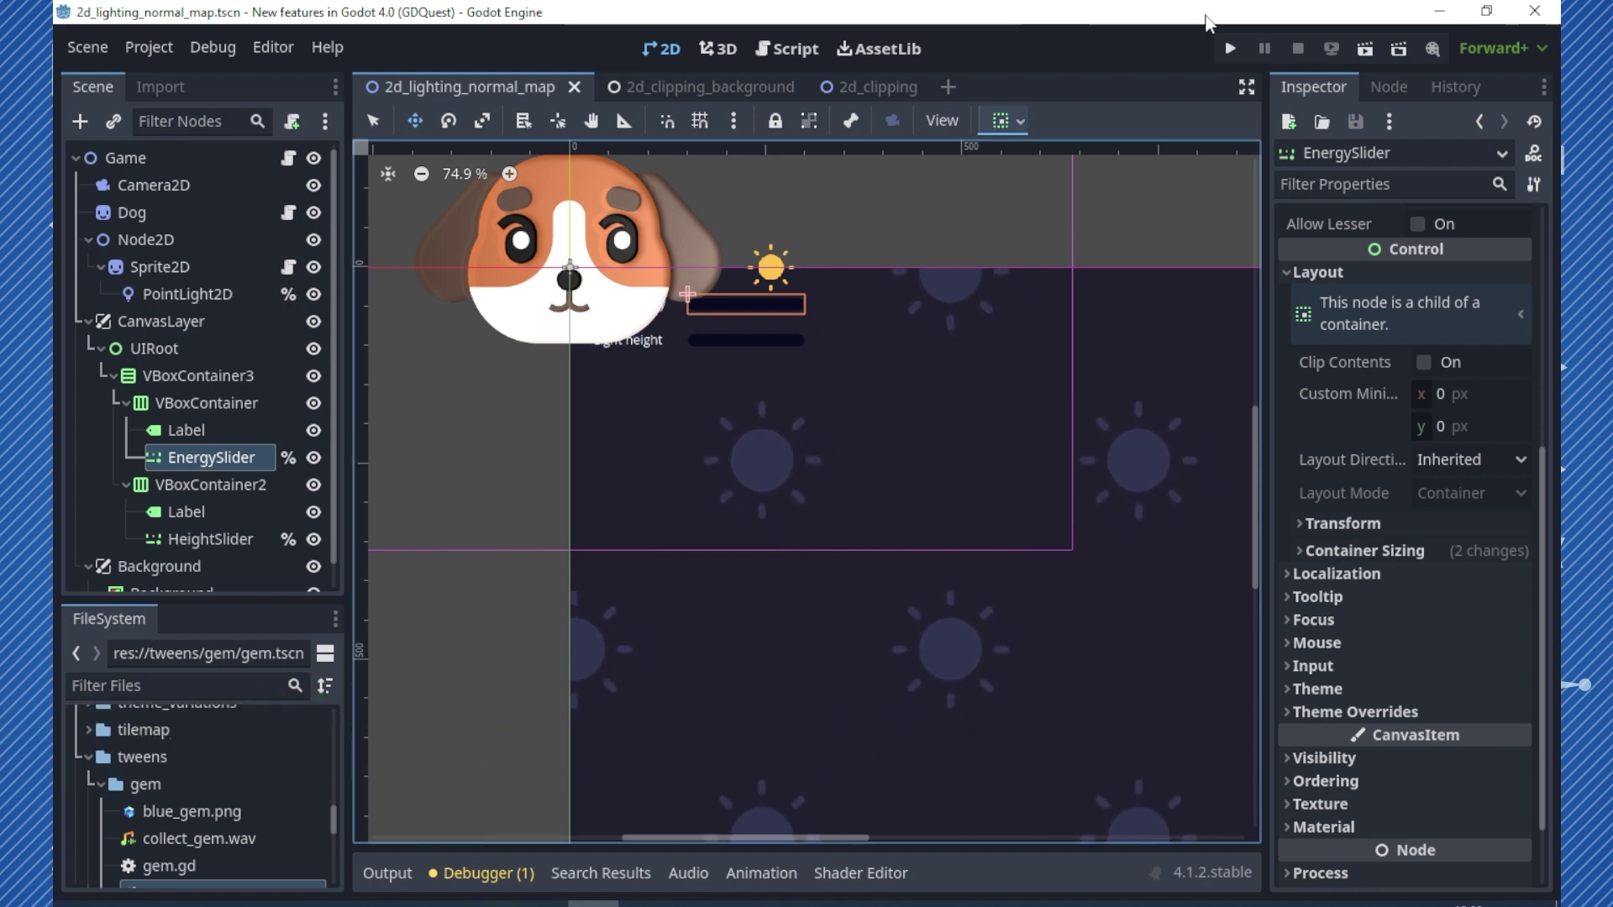
Test-run the normal-map scene, raising light energy and height, then select PointLight2D
left_click(1362, 49)
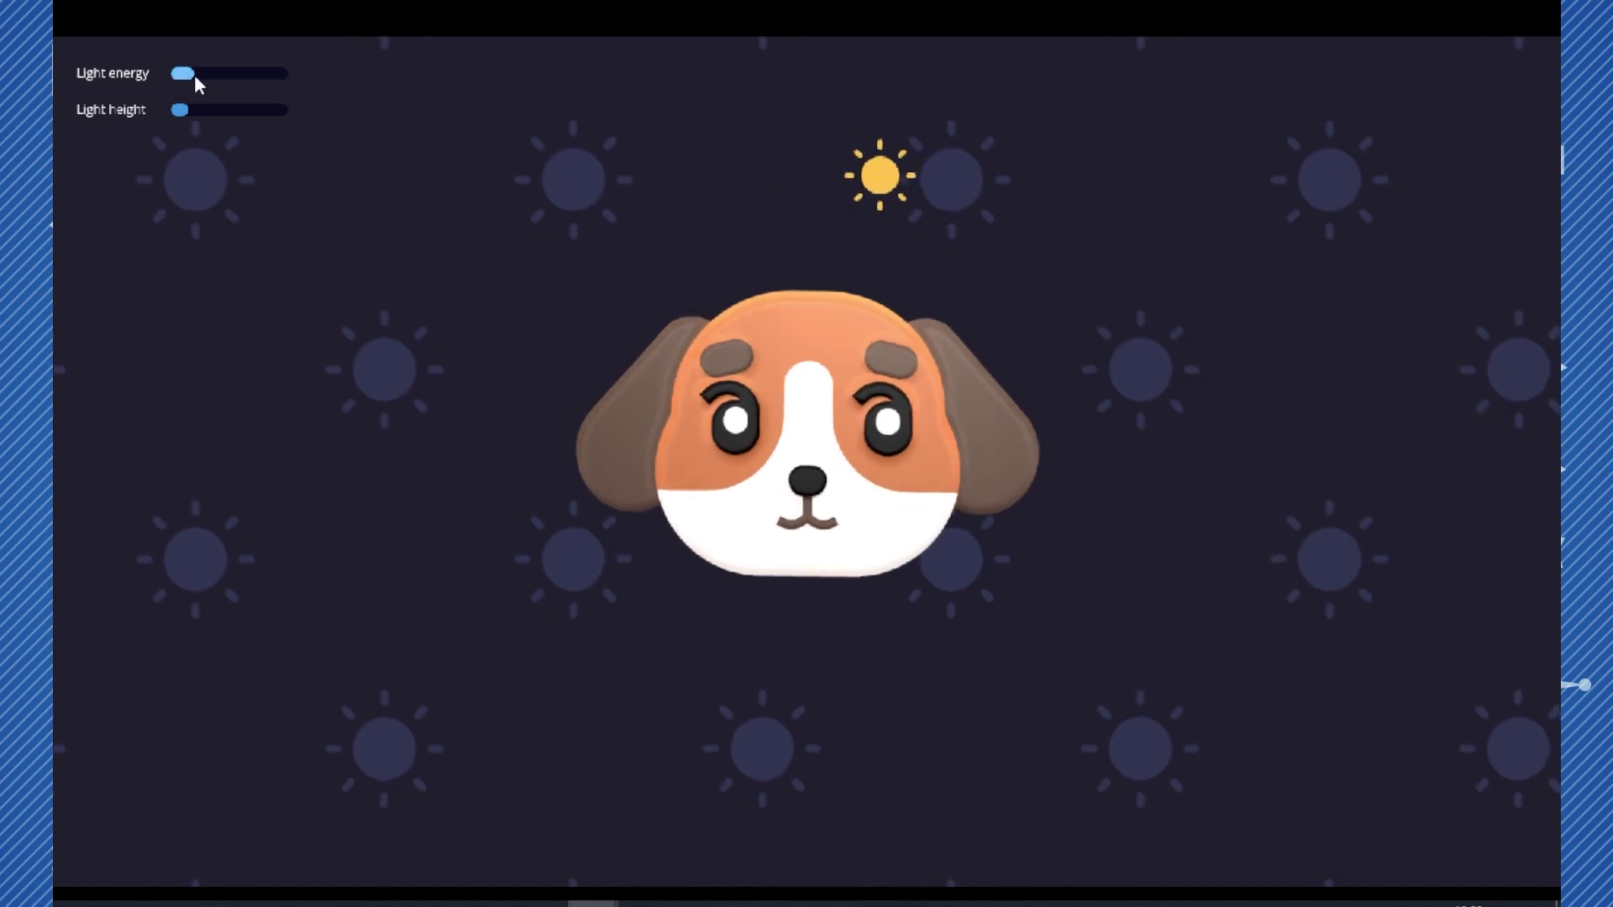
mouse_move(198, 73)
left_mouse_down()
mouse_move(221, 75)
mouse_move(179, 73)
mouse_move(244, 110)
mouse_move(208, 131)
left_mouse_up()
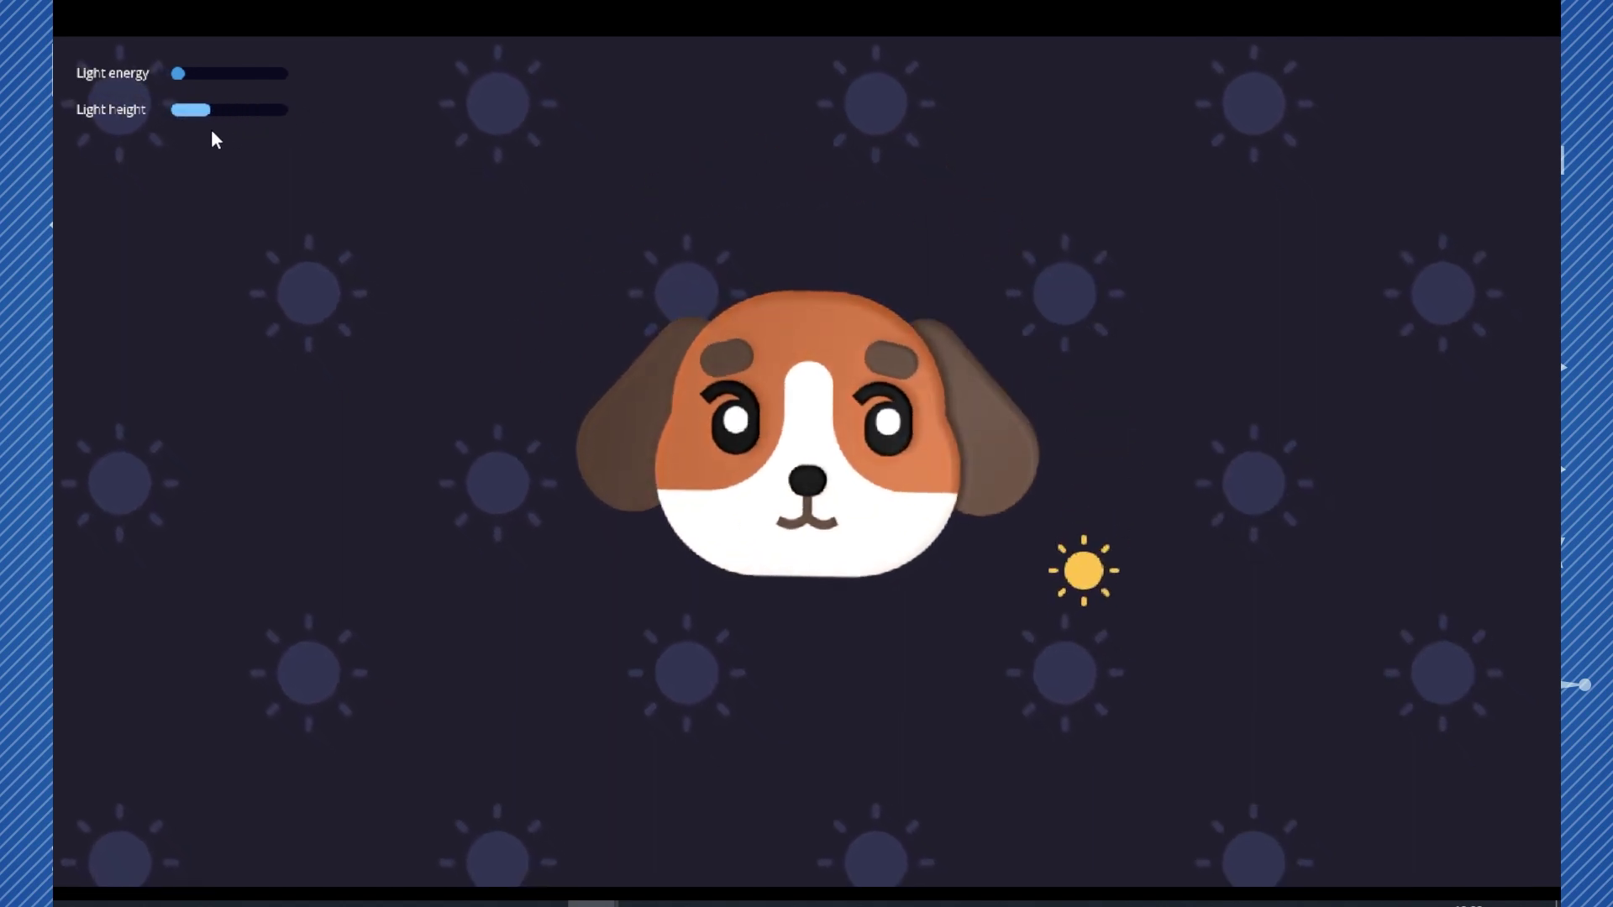
left_click_drag(208, 131, 216, 129)
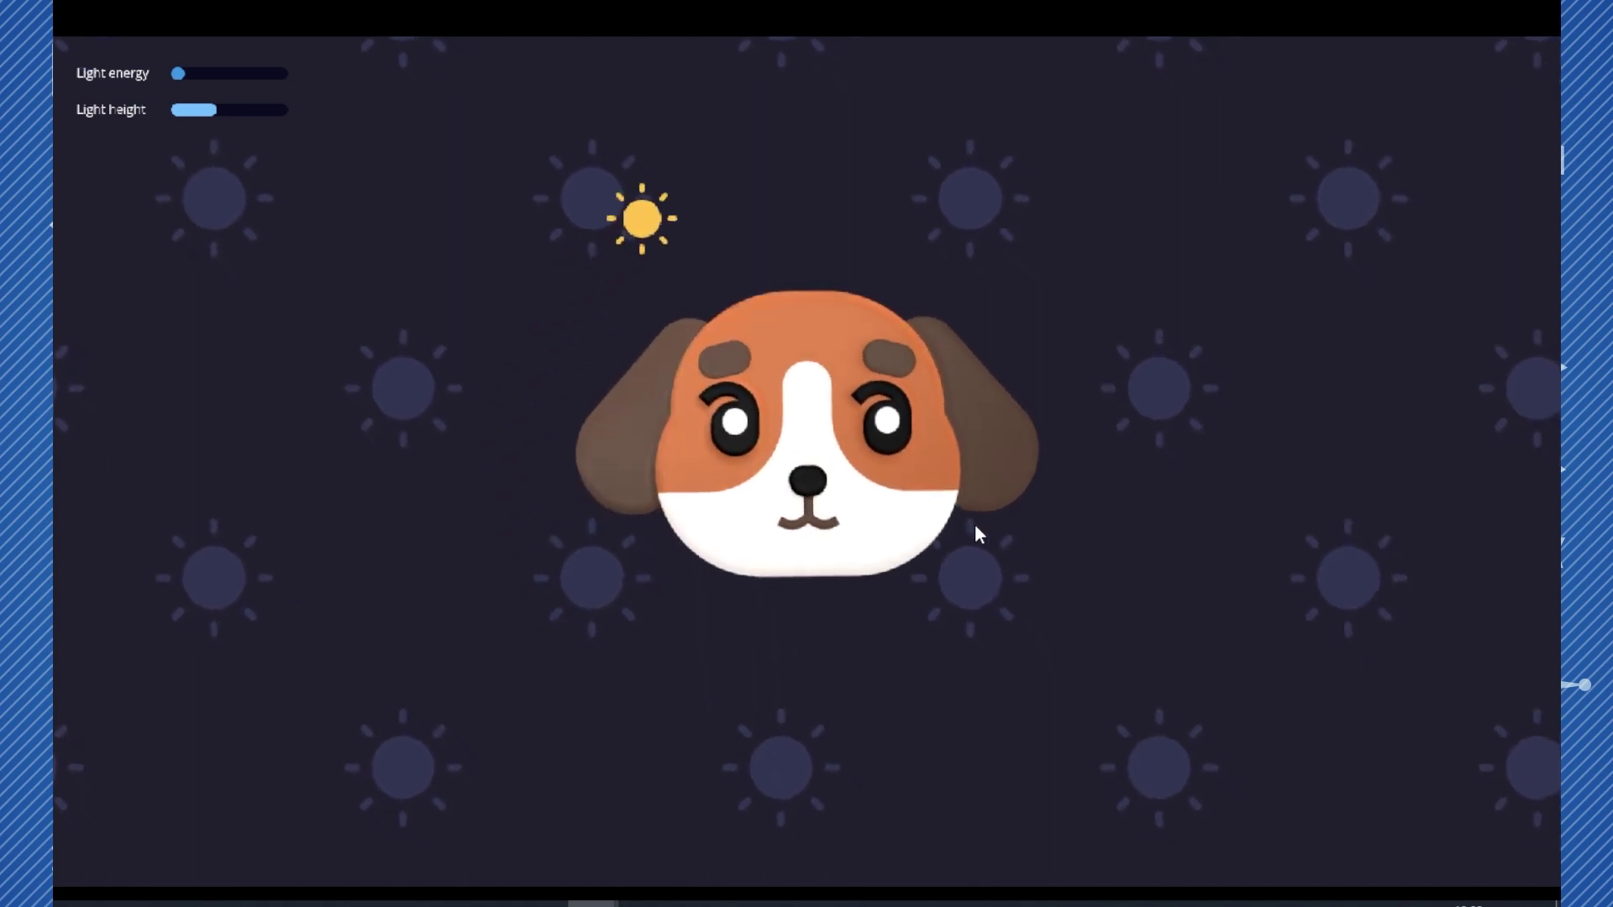
key("F8")
left_click(184, 294)
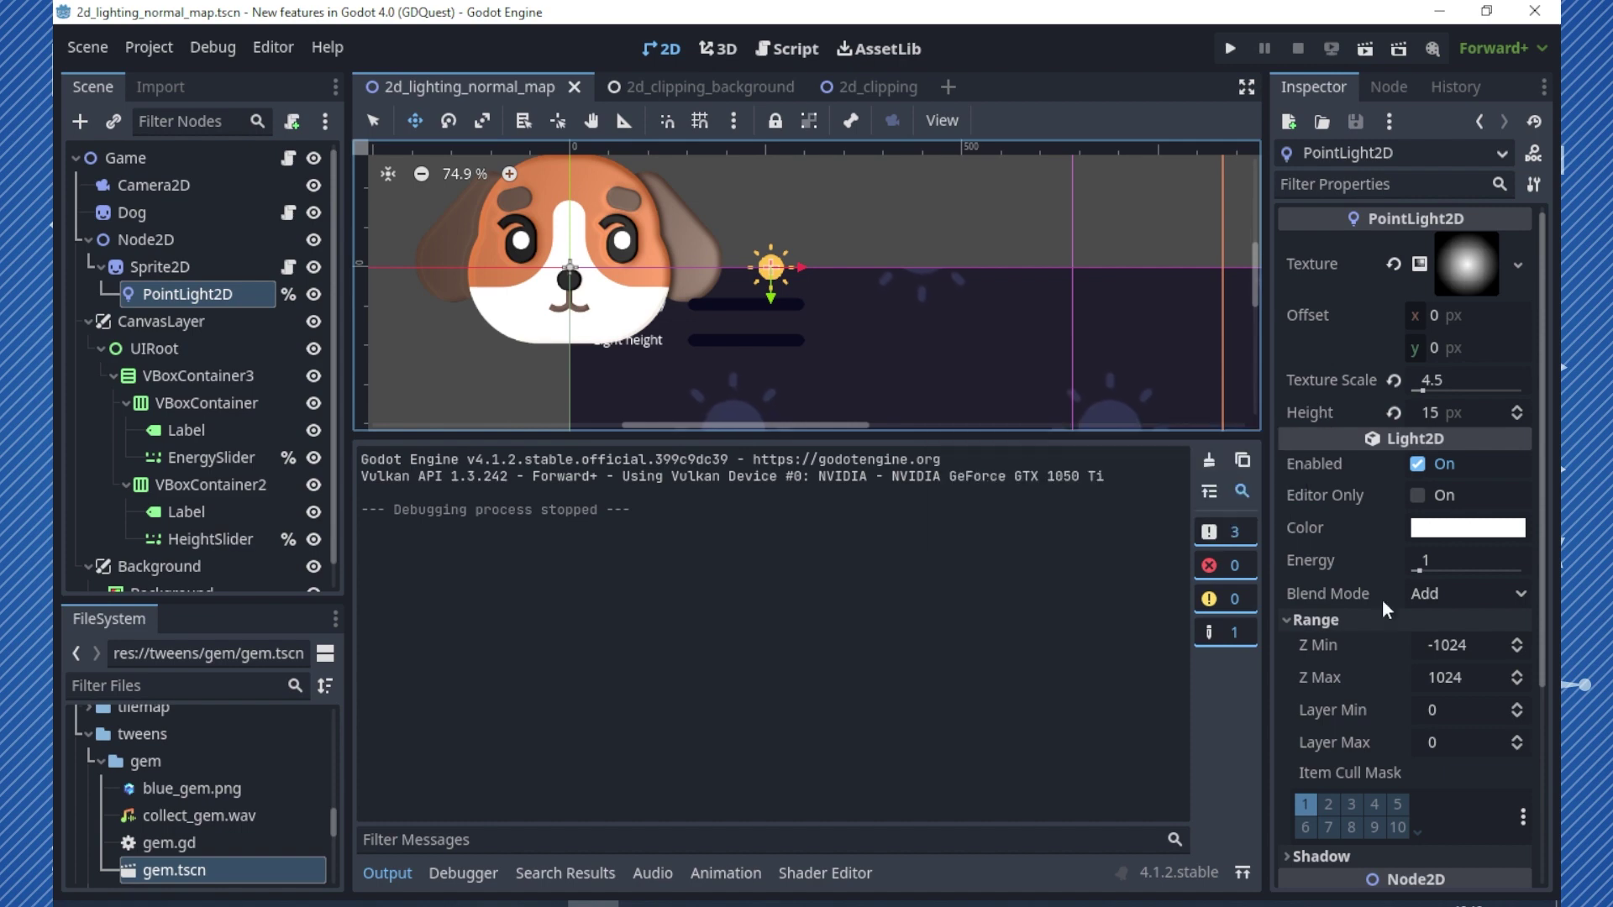
Move Light2D out of BG to sit directly under arena and expand its Range settings
mouse_move(1350, 612)
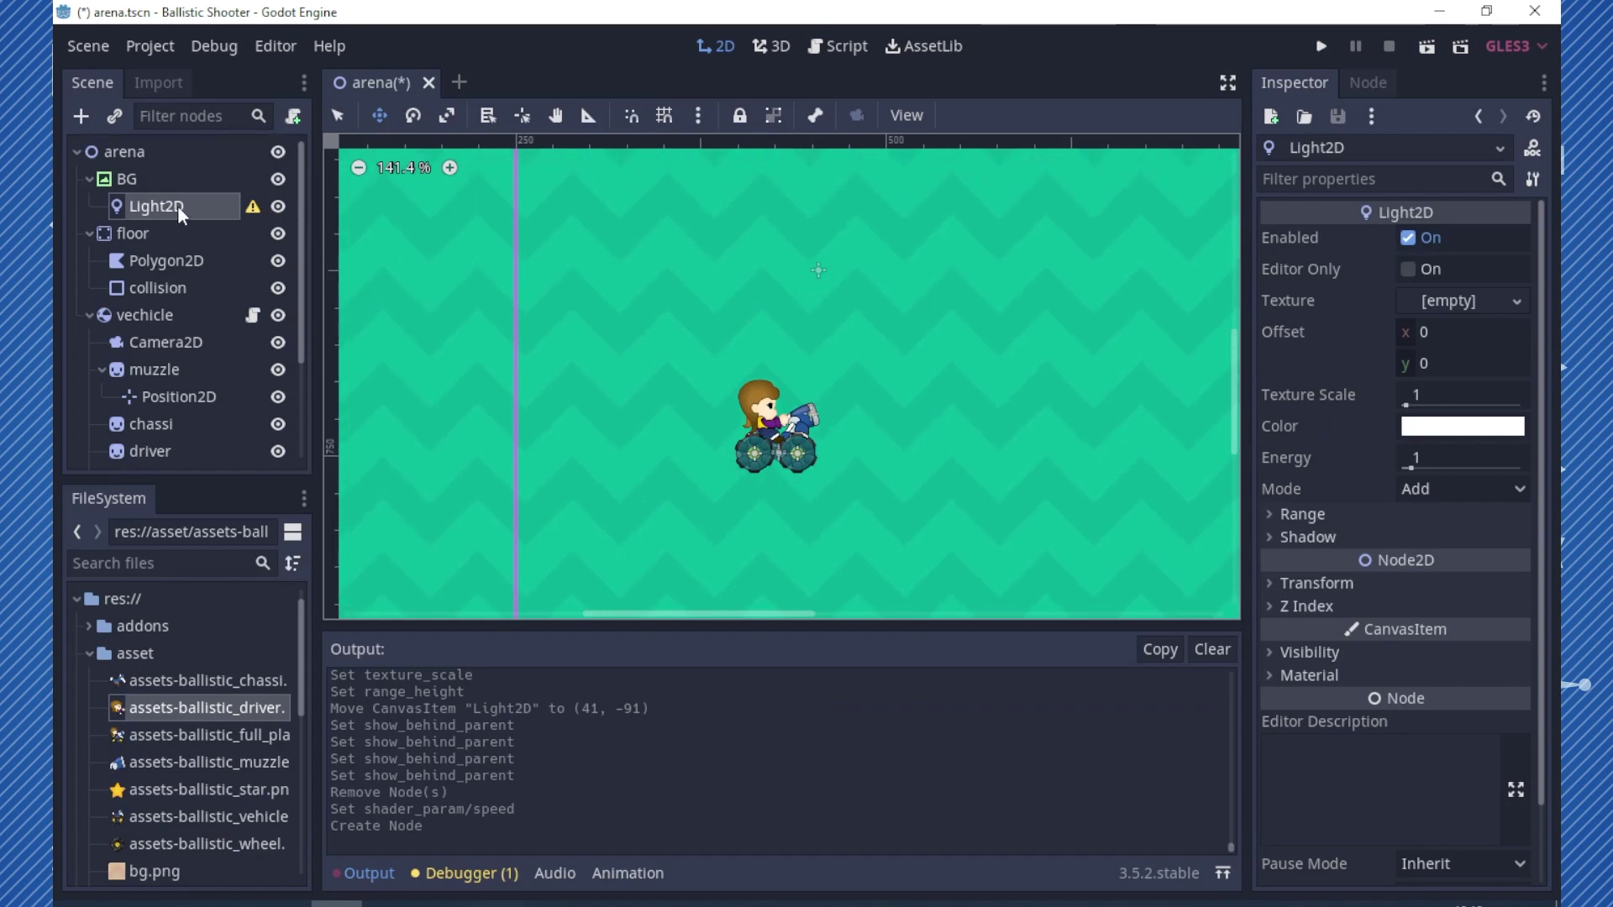
left_click_drag(178, 205, 174, 163)
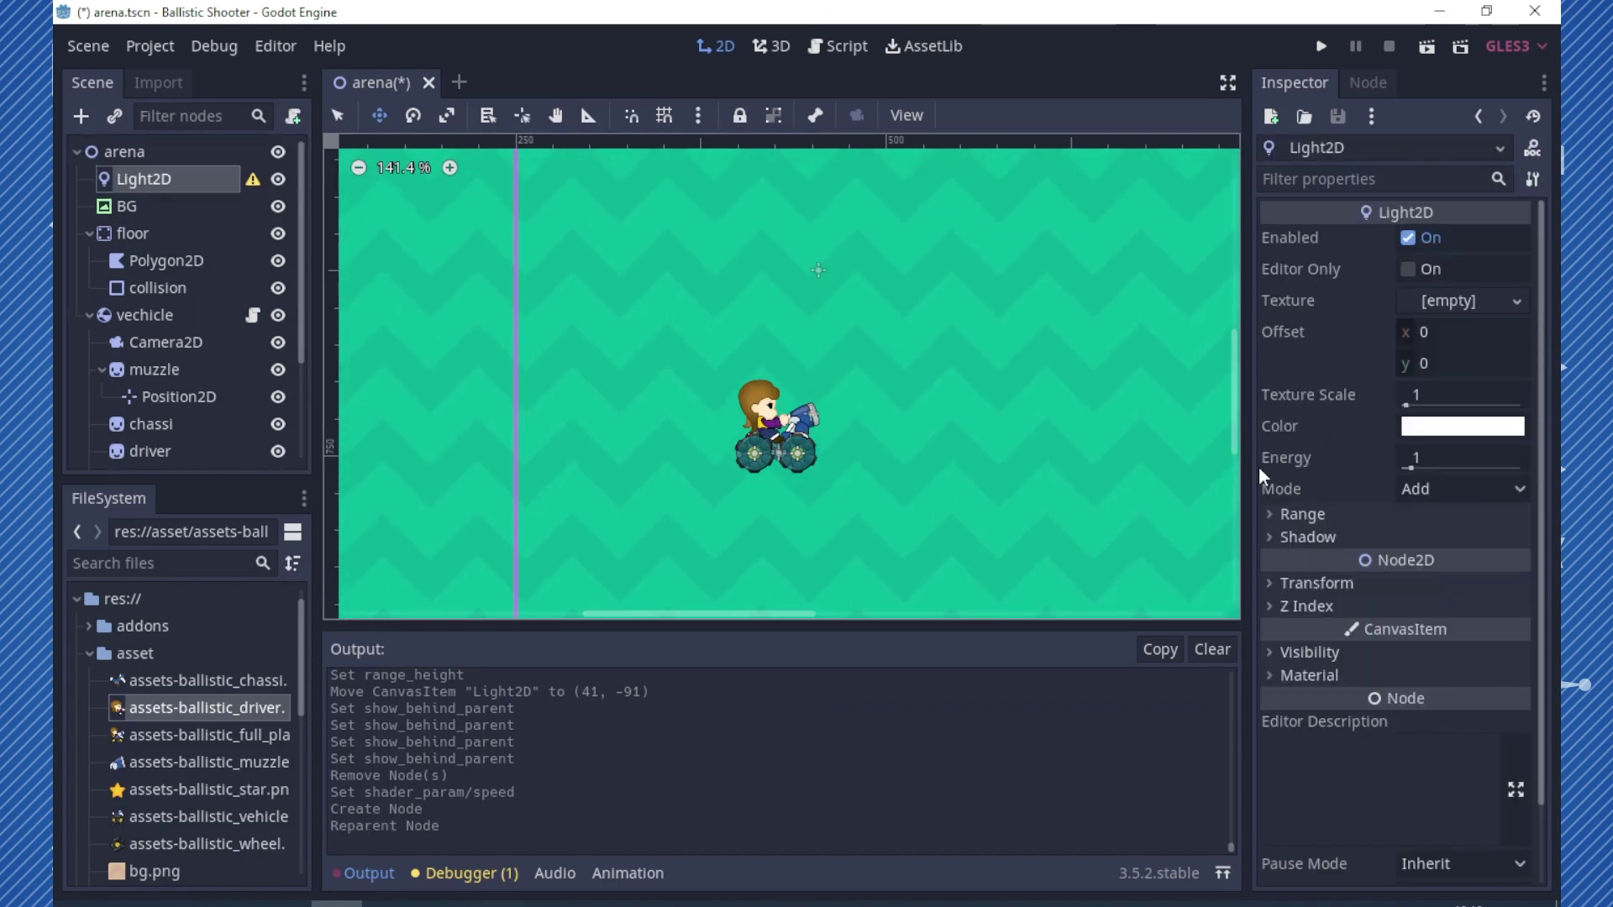
left_click(1299, 516)
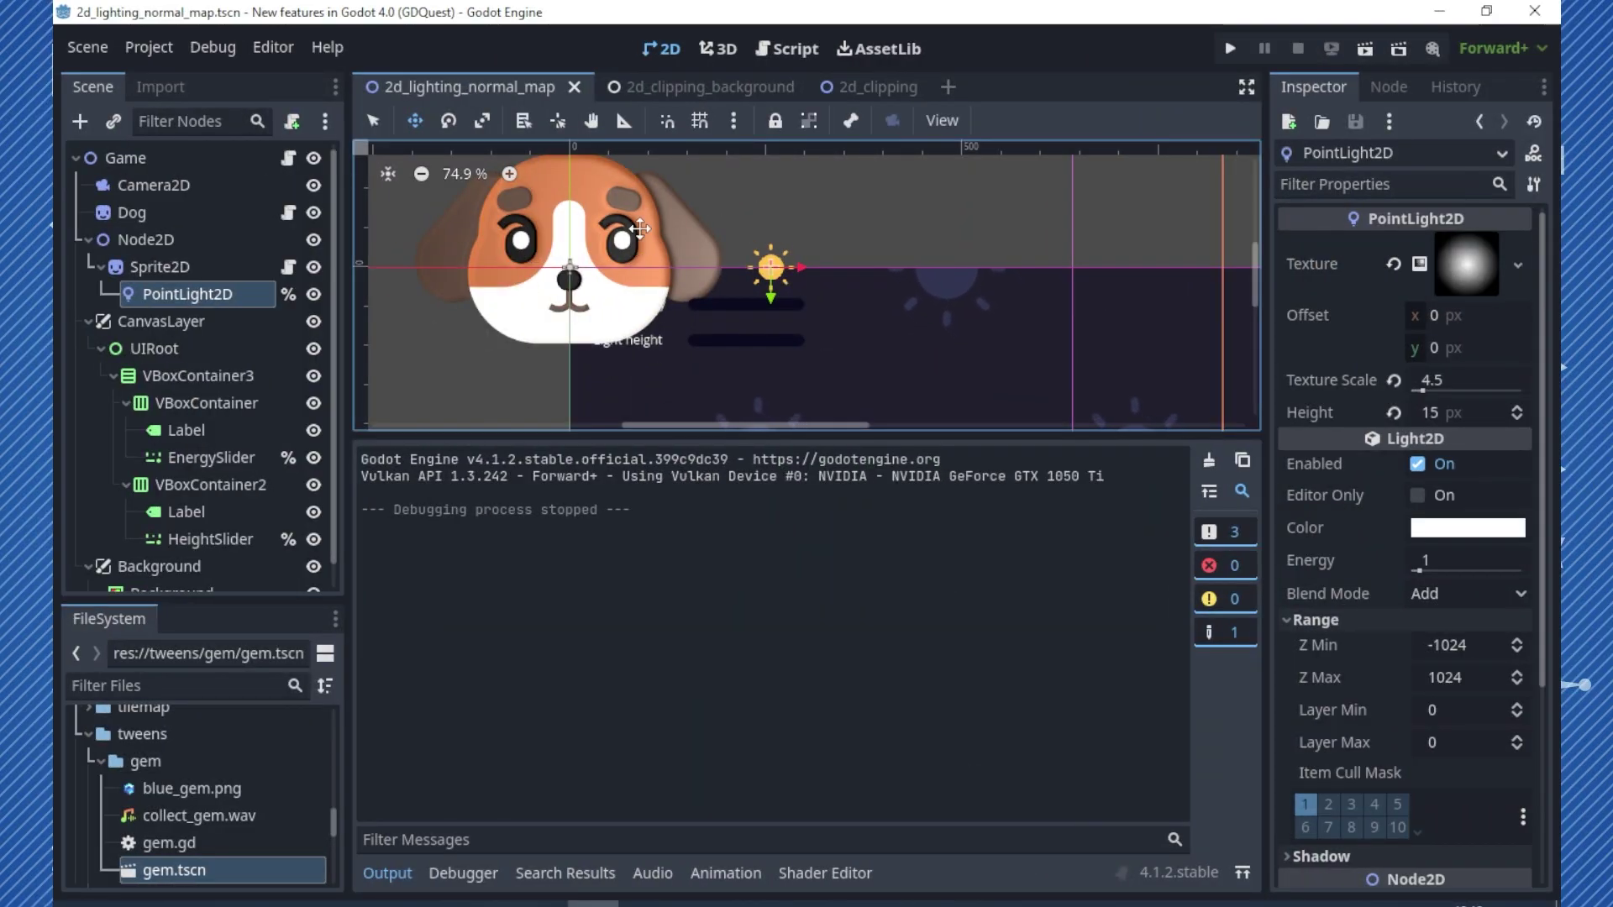
Enlarge and centre the canvas, select the Dog sprite and toggle its visibility off and on
left_click(388, 873)
middle_click_drag(627, 286, 675, 485)
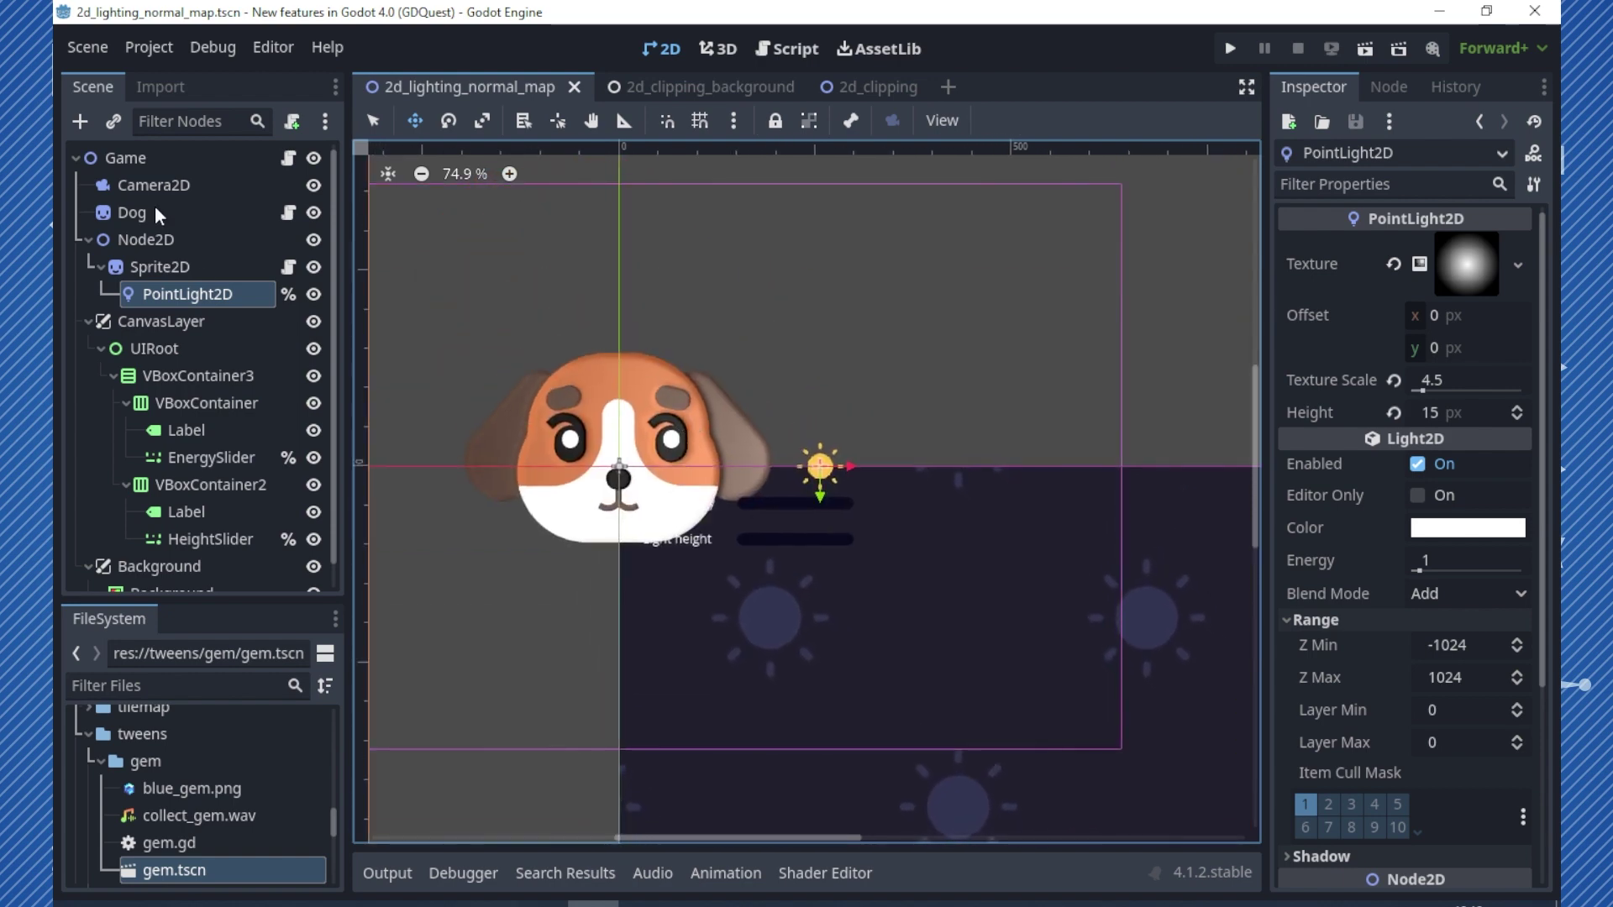
left_click(99, 204)
left_click(318, 211)
left_click(317, 212)
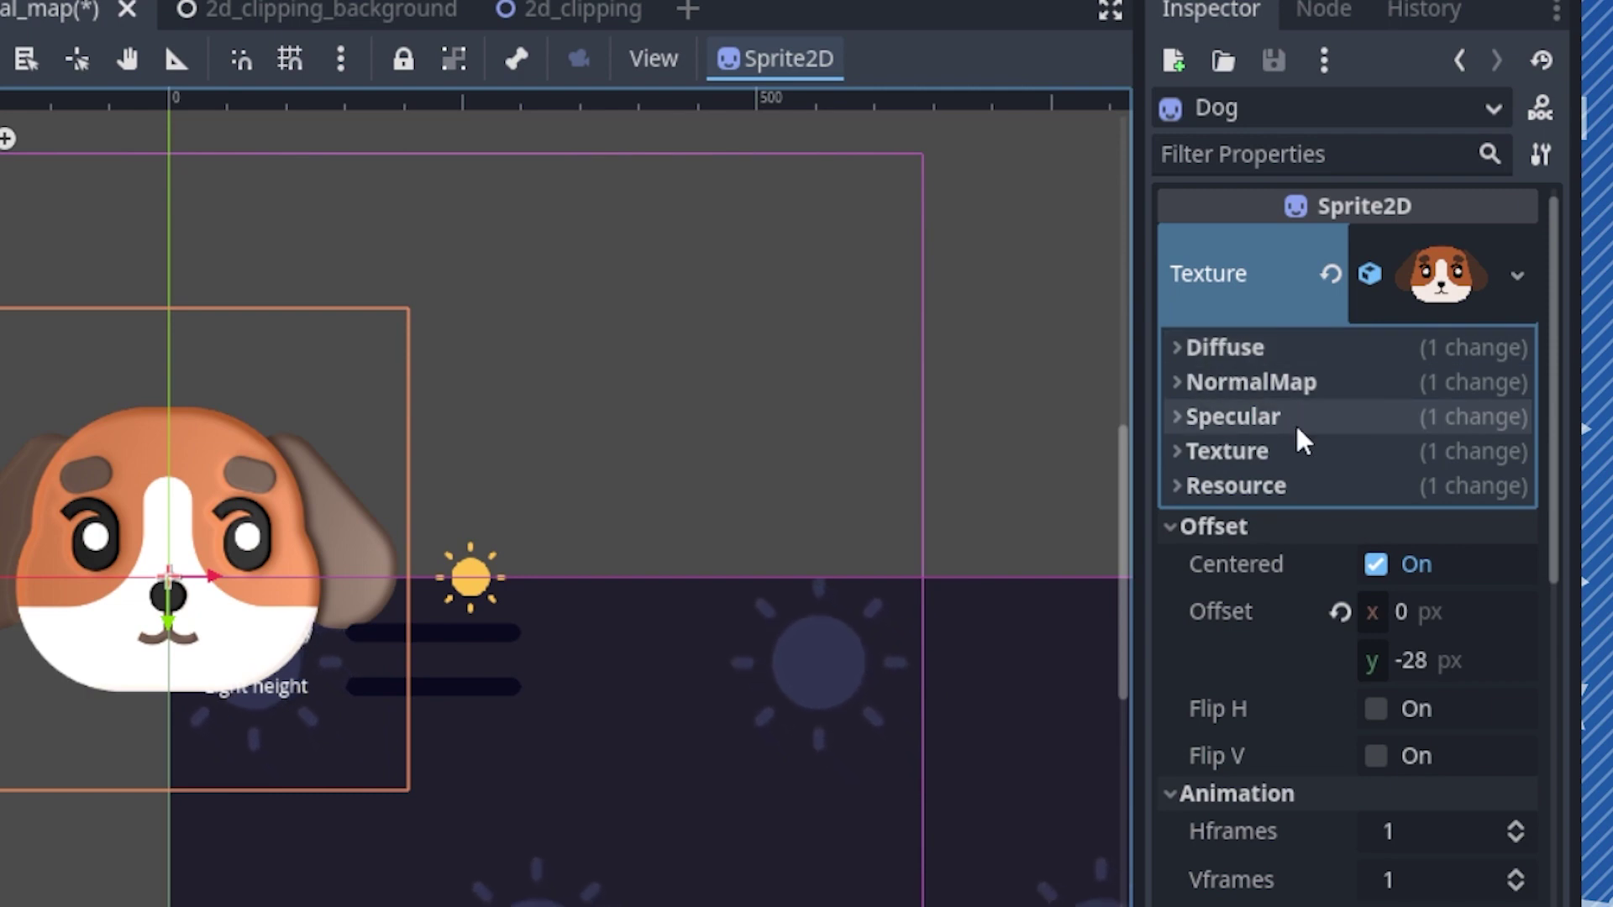
Expand the Dog texture's Diffuse, NormalMap and Specular sections and re-centre on the Dog
left_click(1231, 484)
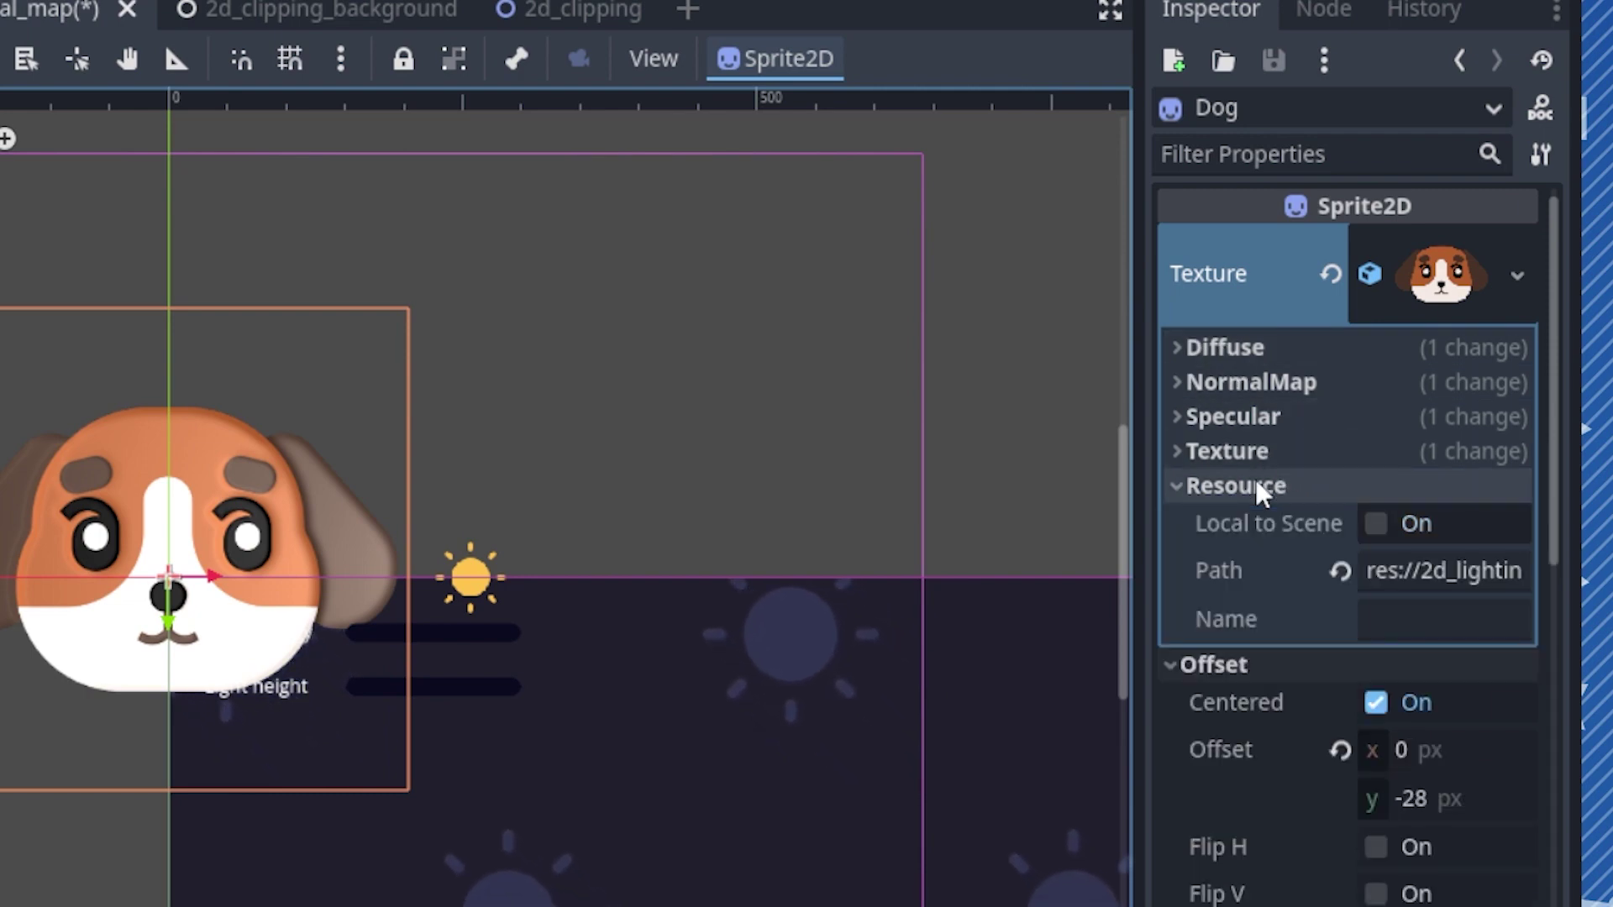
left_click(1253, 485)
left_click(1277, 453)
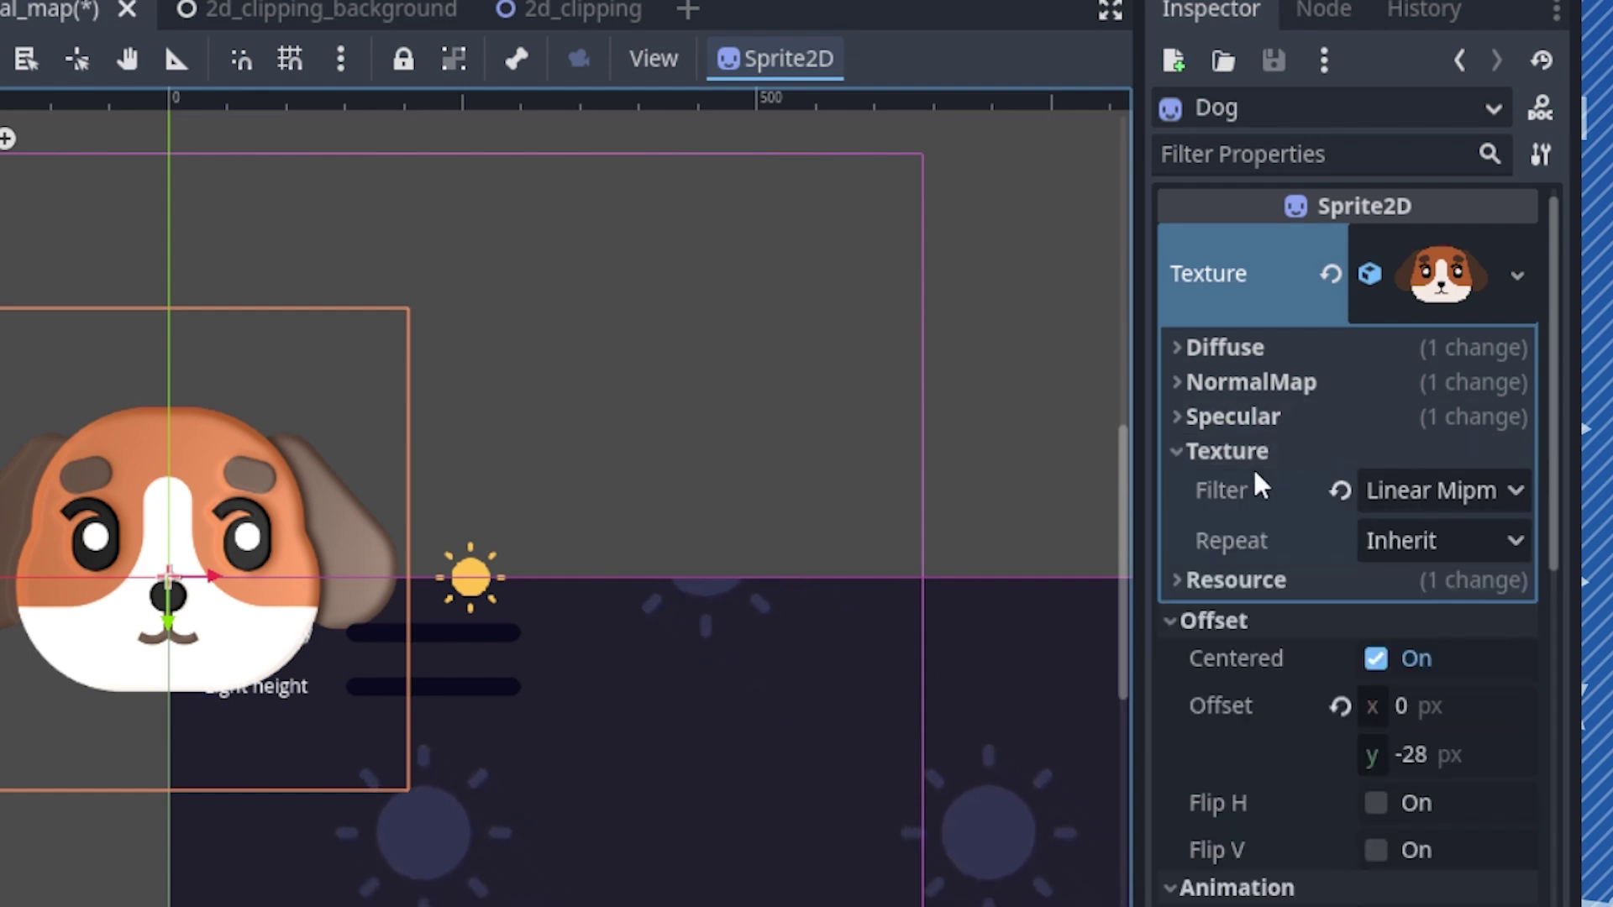
left_click(1233, 451)
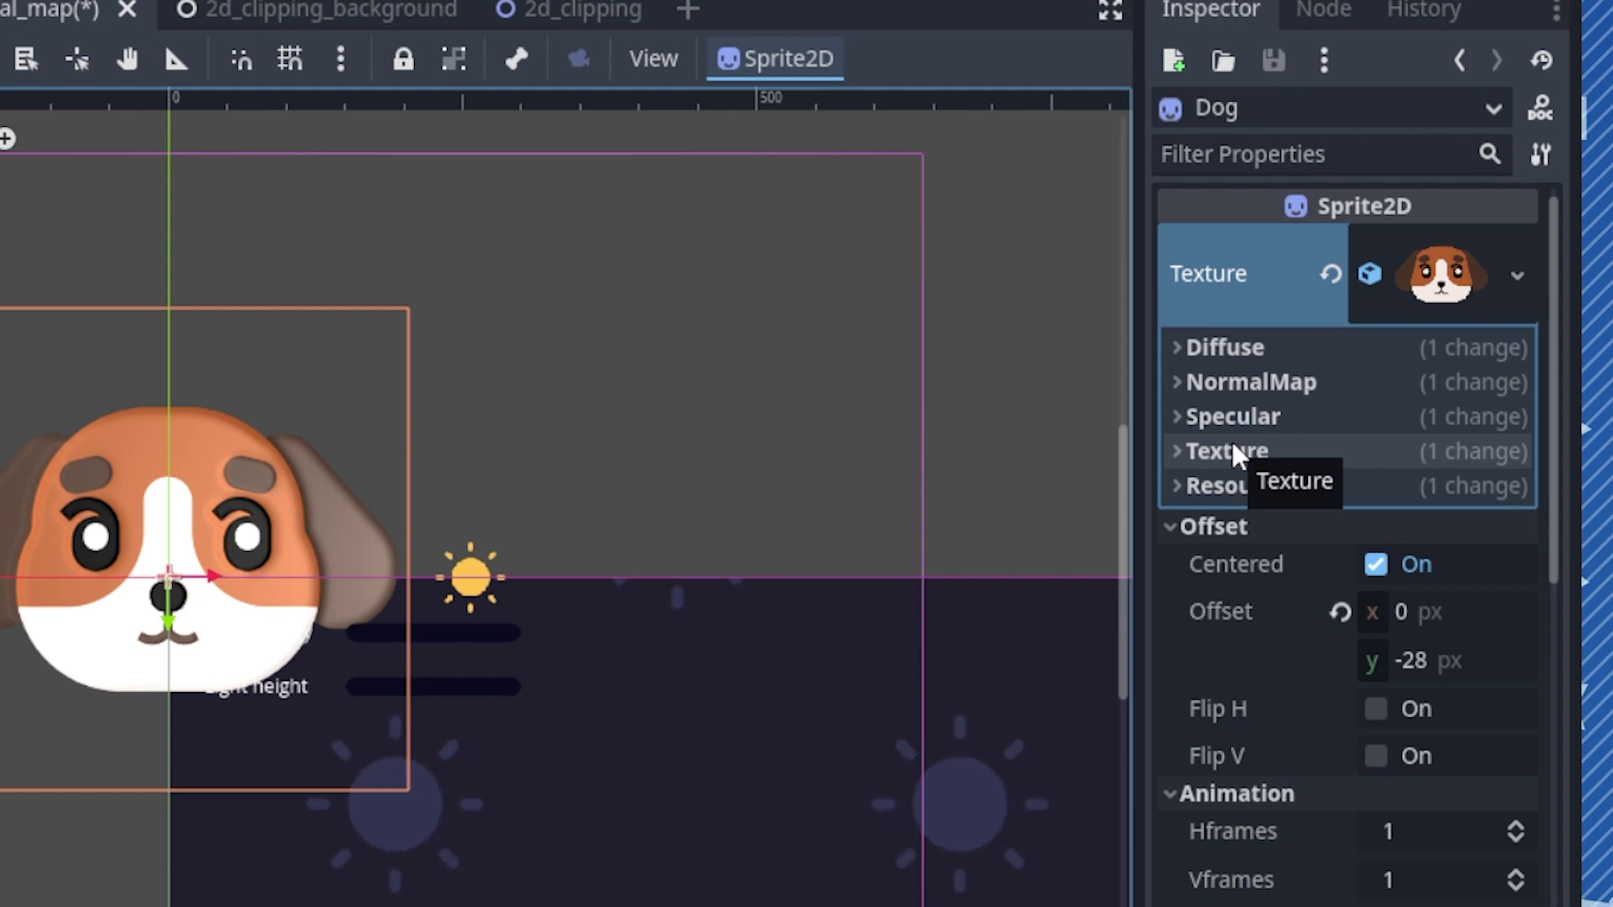
left_click(1243, 348)
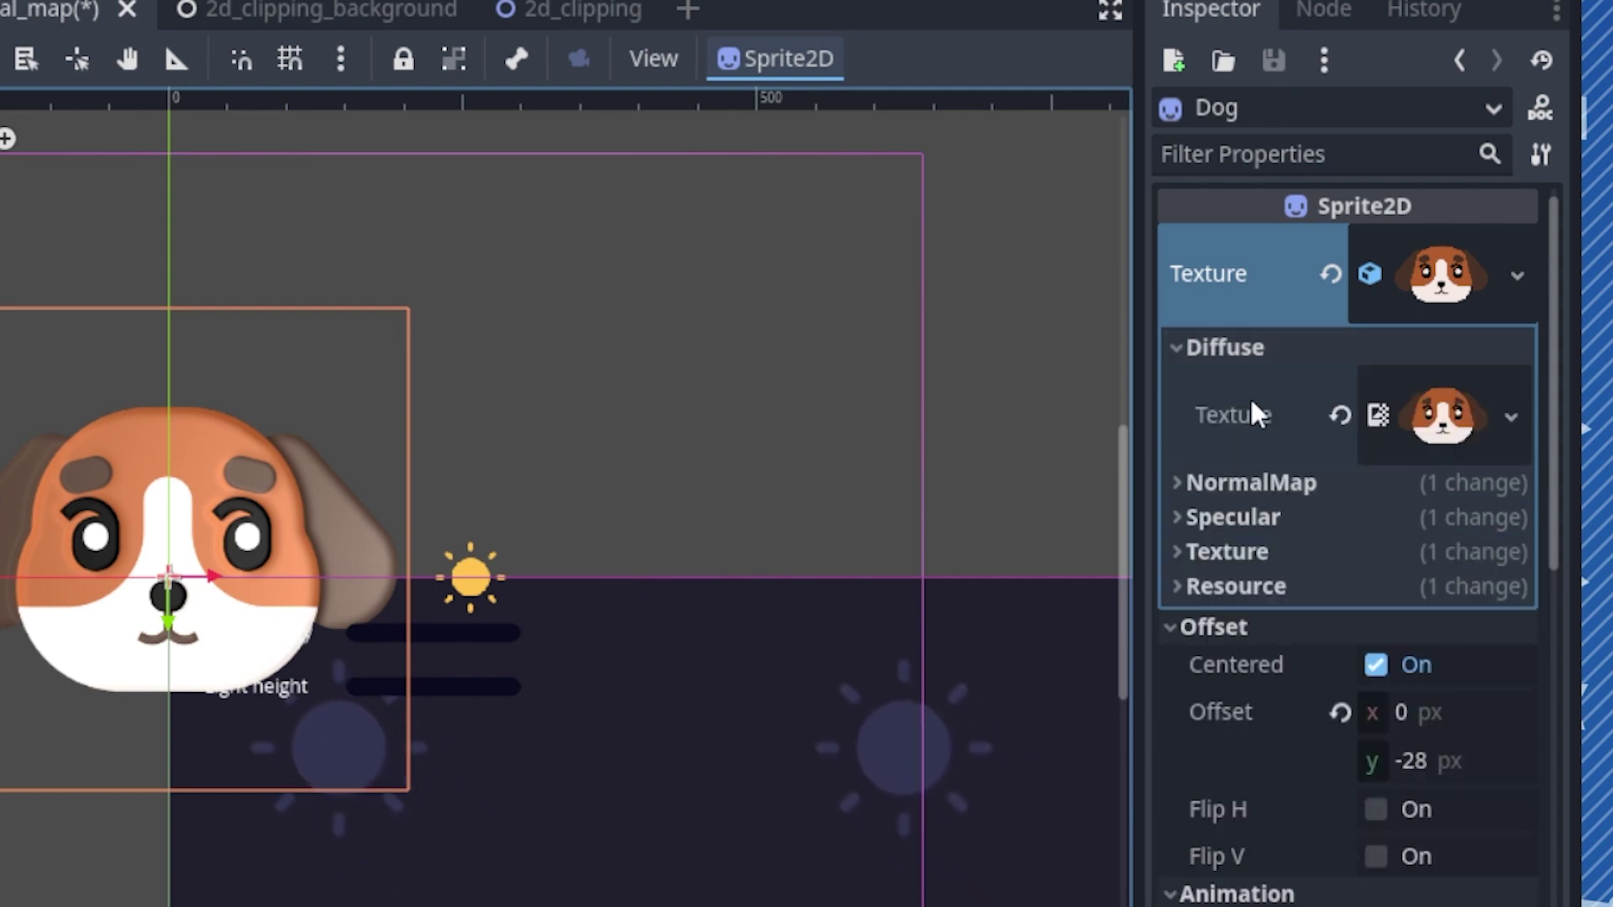
left_click(1280, 483)
left_click(1271, 616)
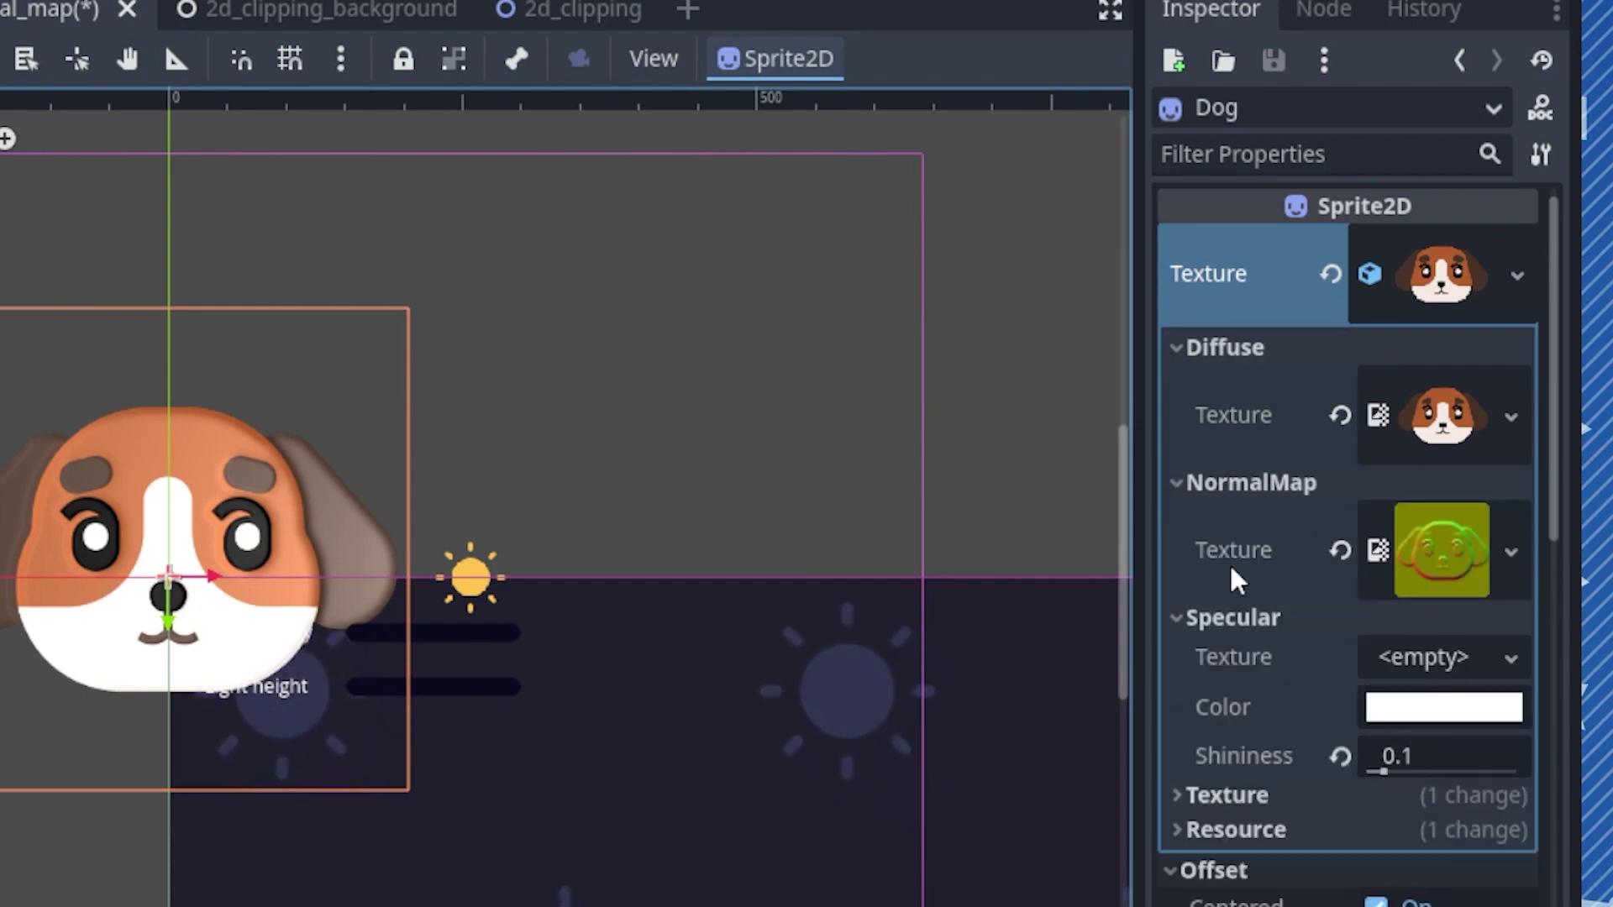
scroll(162, 621, "up", 1)
key("f")
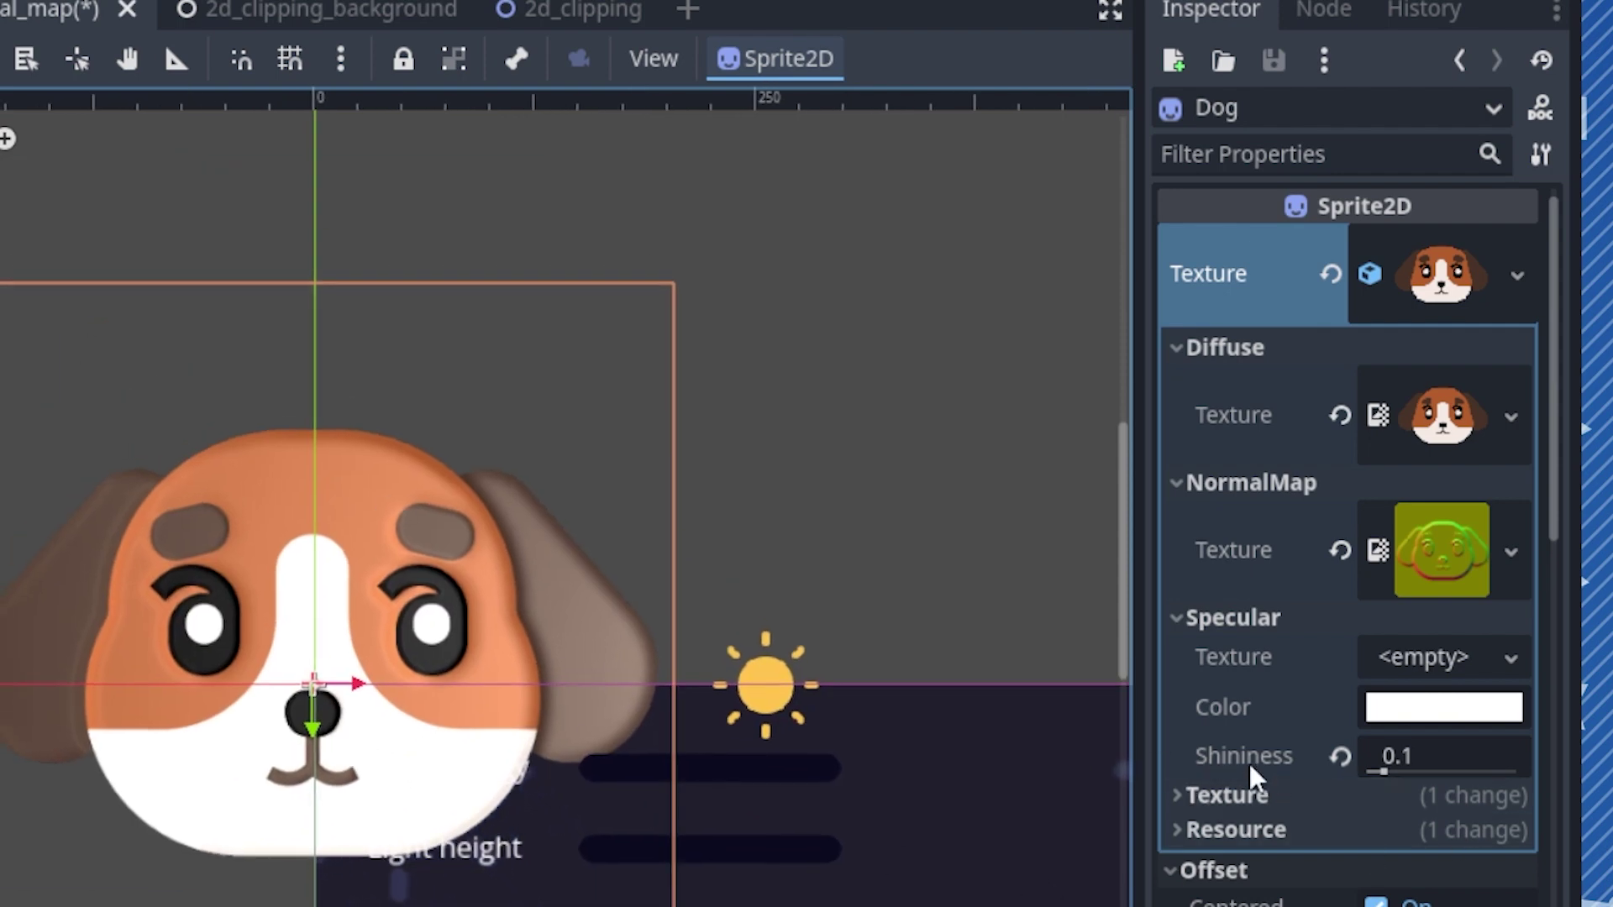
Reset the Dog's specular shininess, then set it to 0.1
left_click(1339, 756)
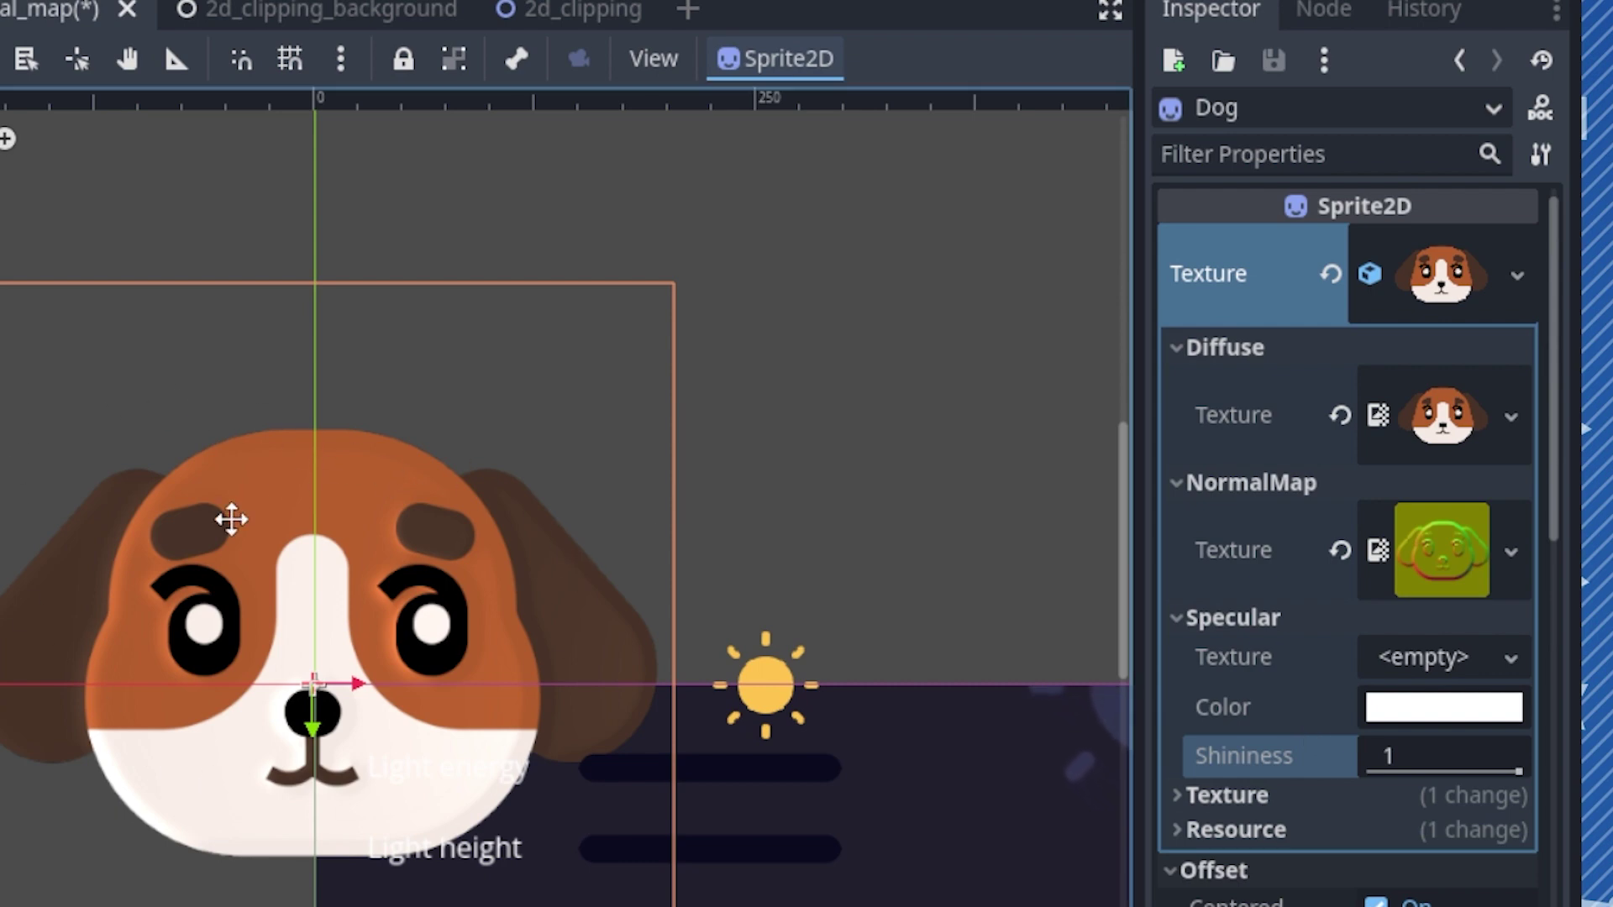
left_click(1428, 756)
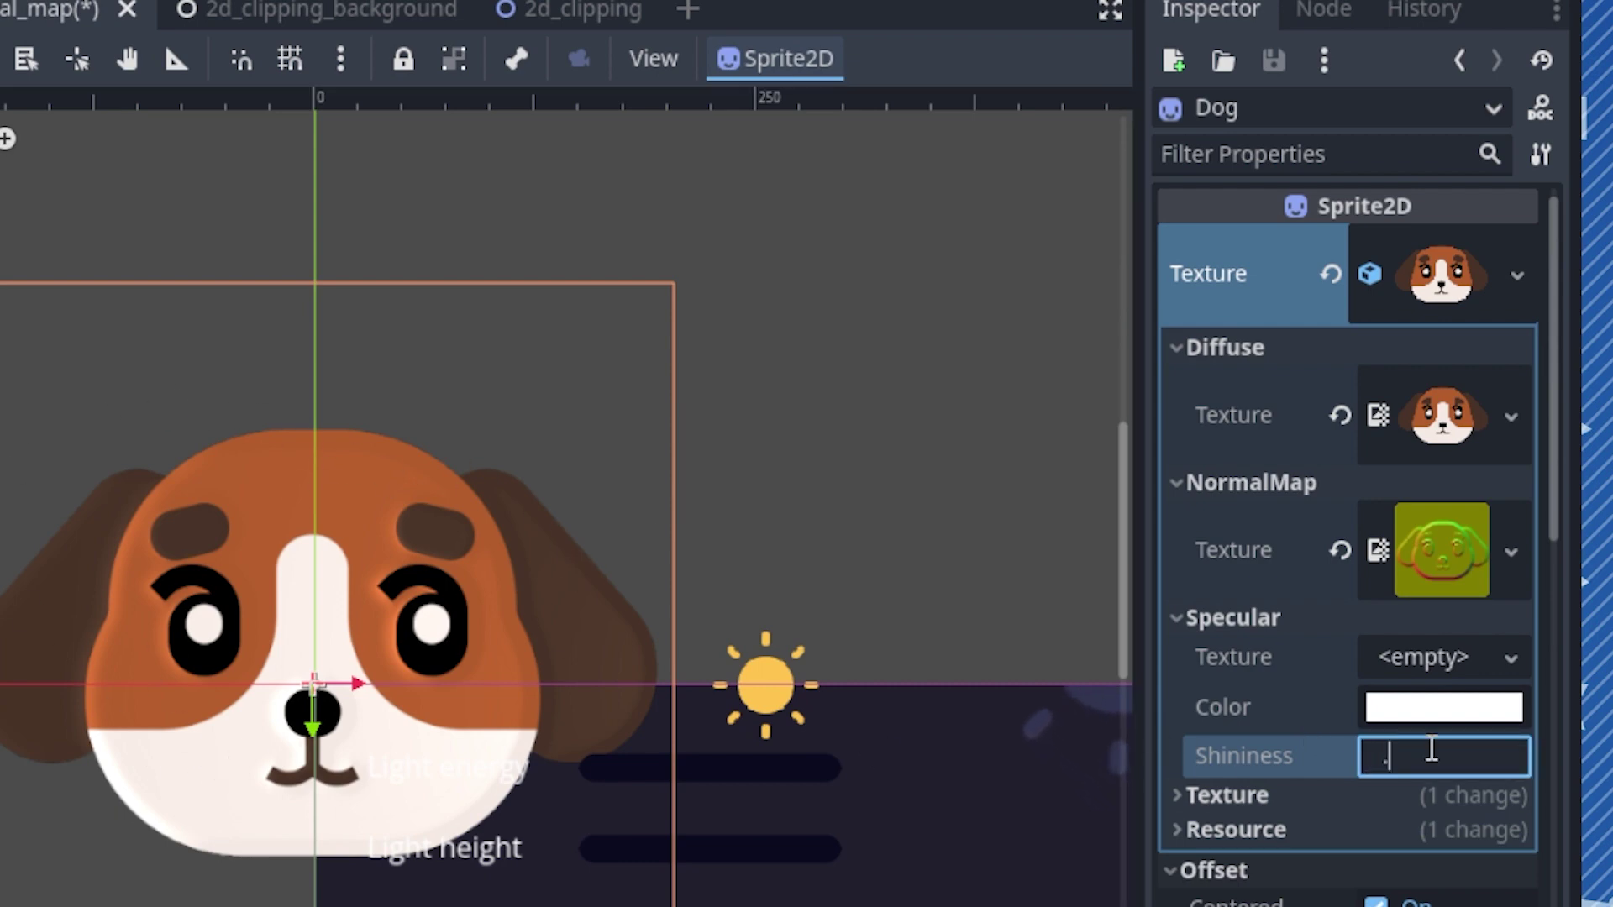
type("1")
key("Return")
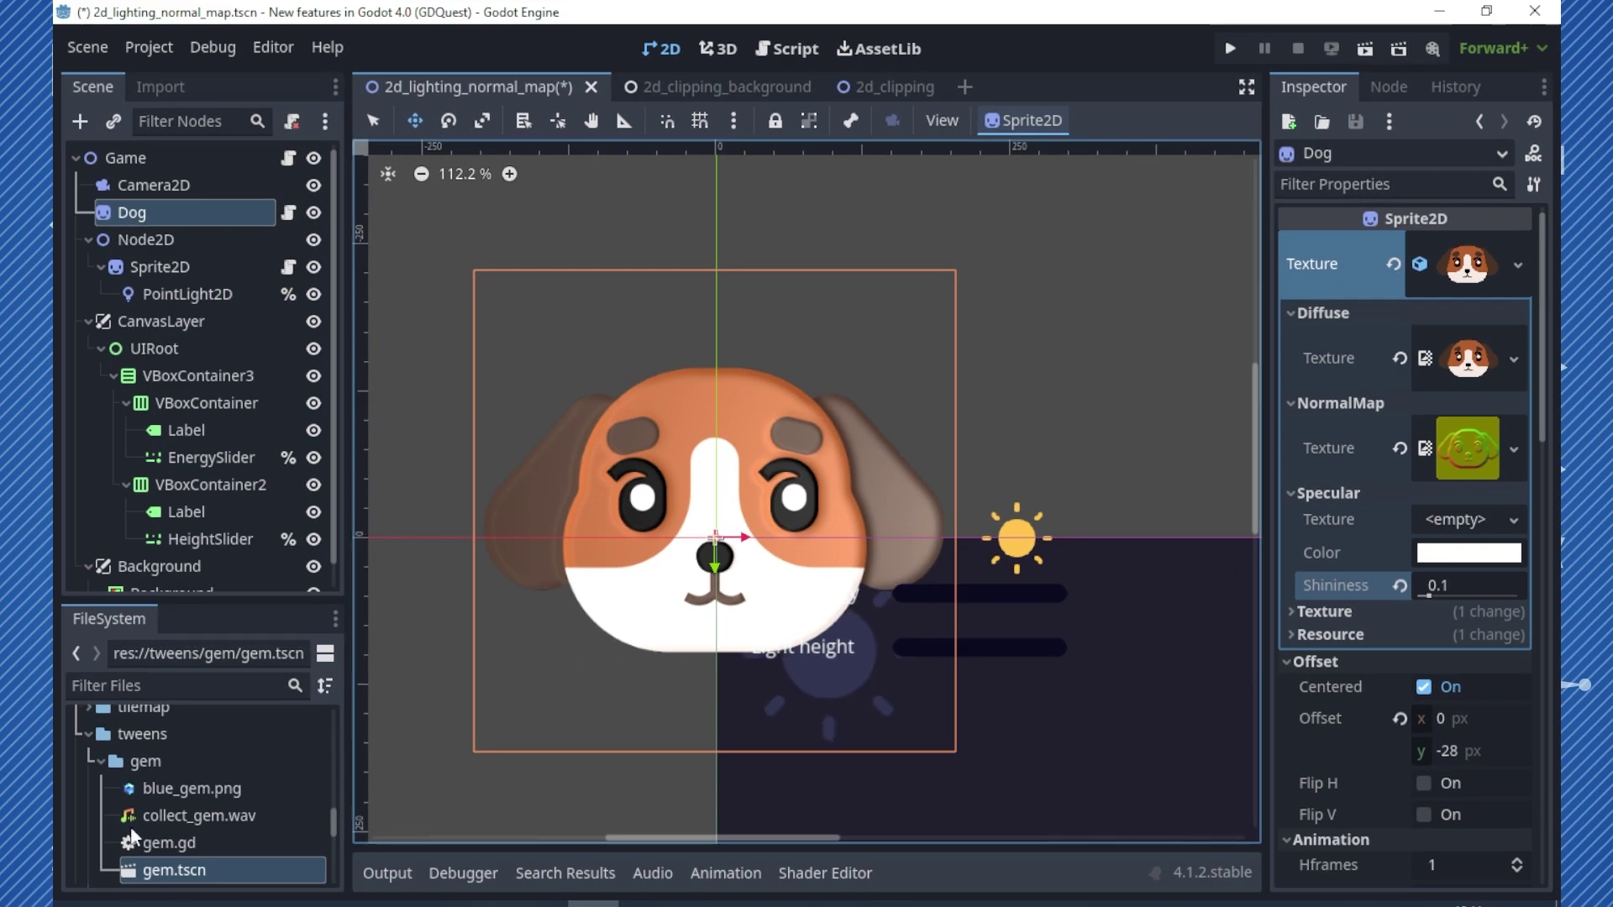
Filter the project files by 'norm' and open dog_normal.png
left_click(143, 687)
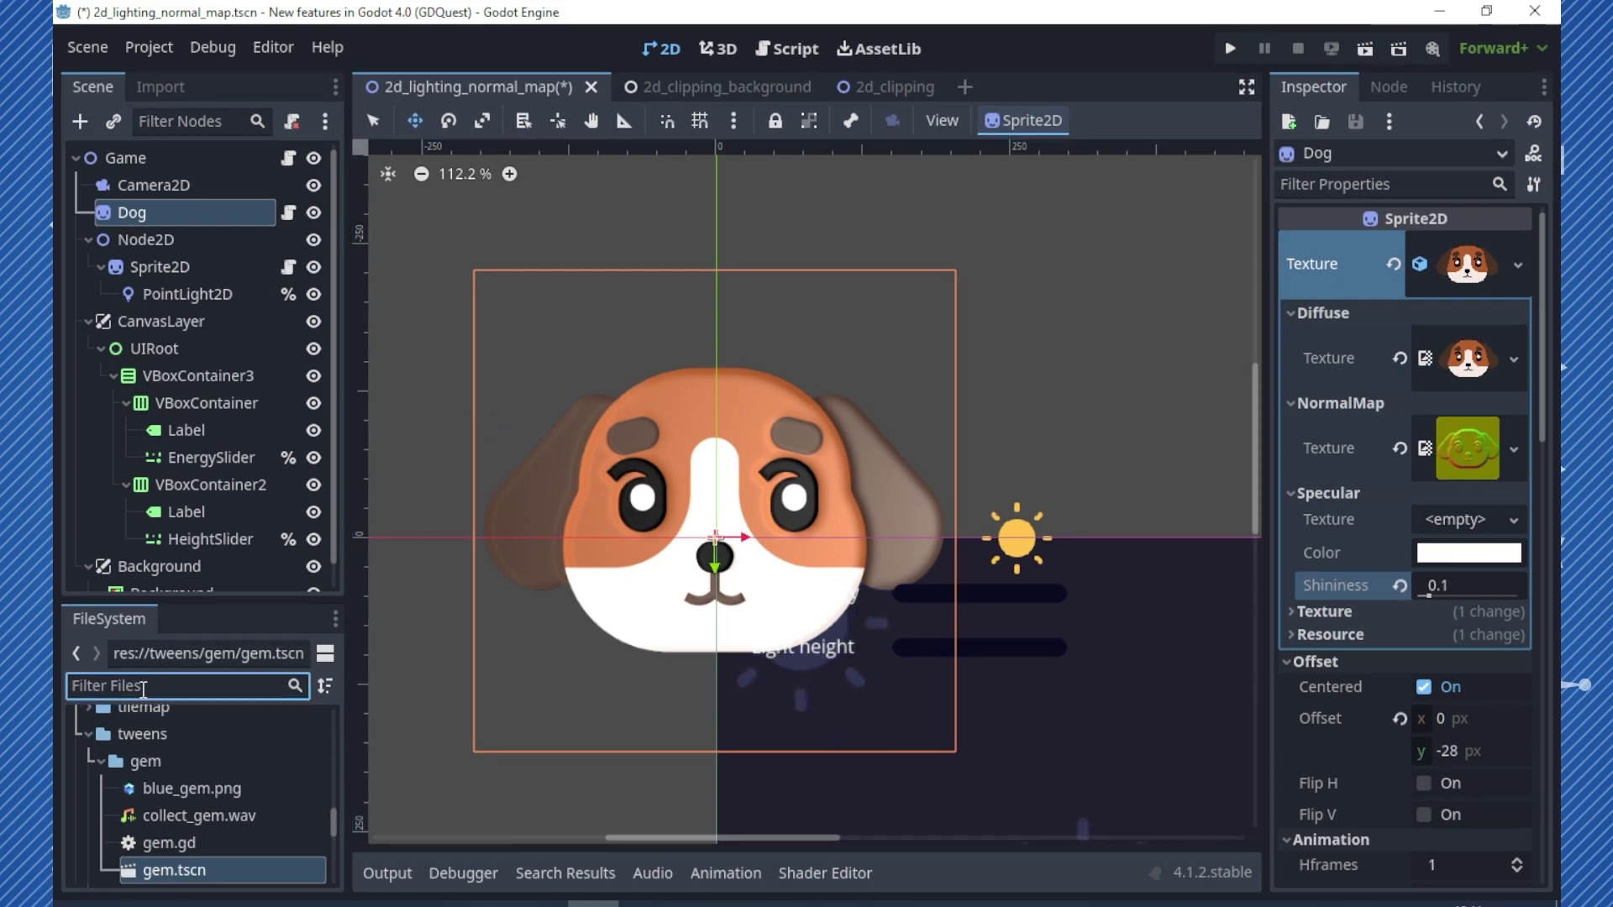
type("norm")
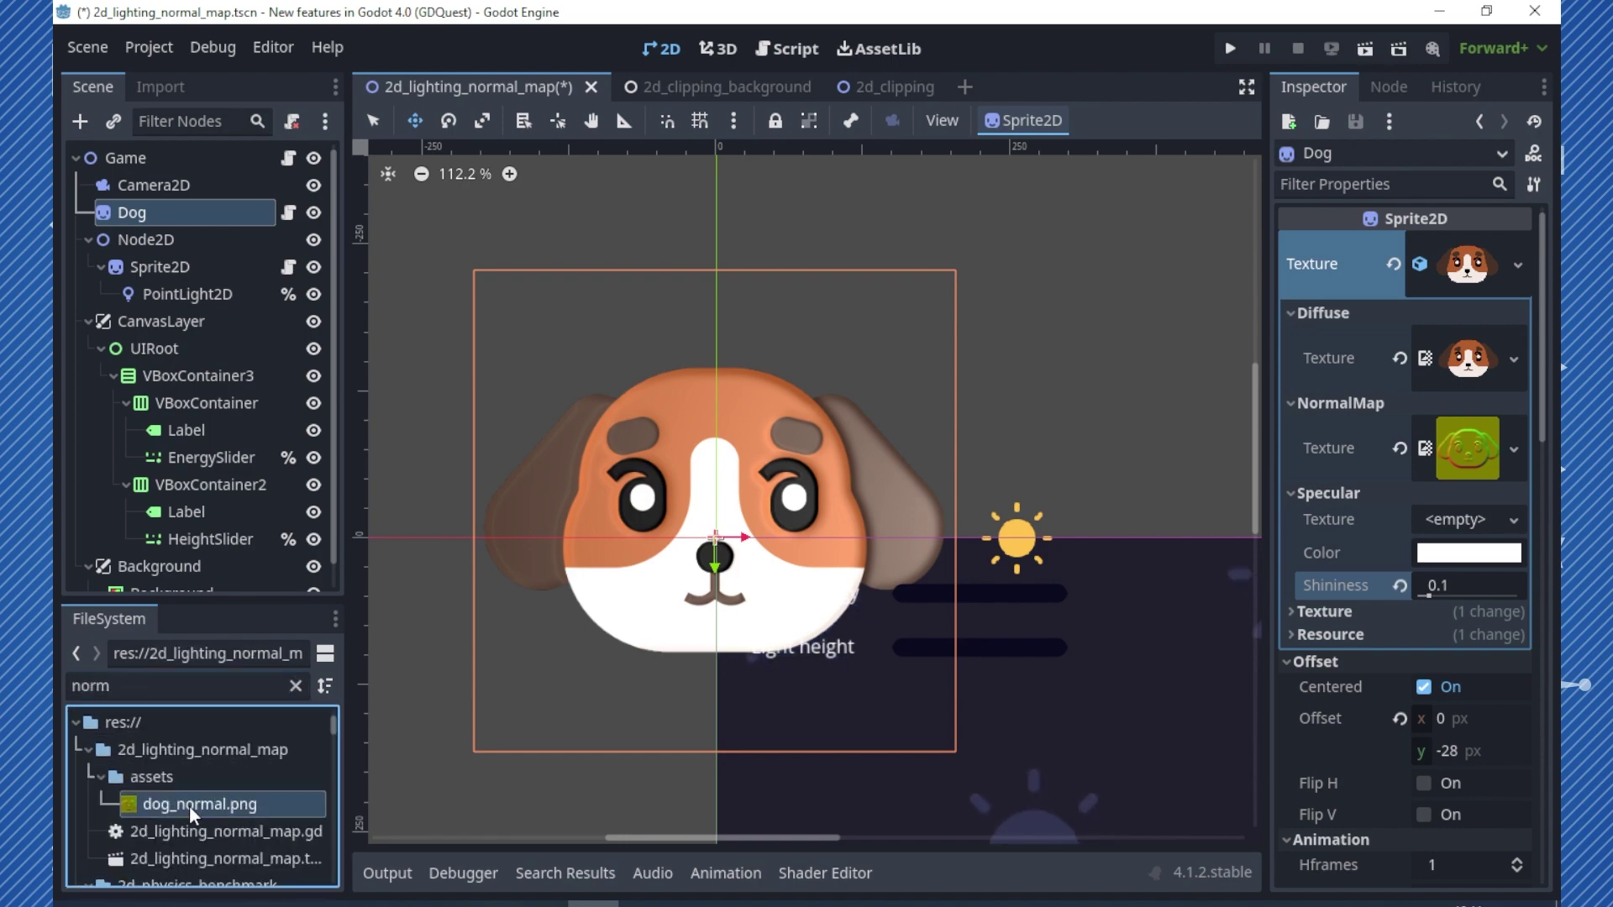
left_click(189, 805)
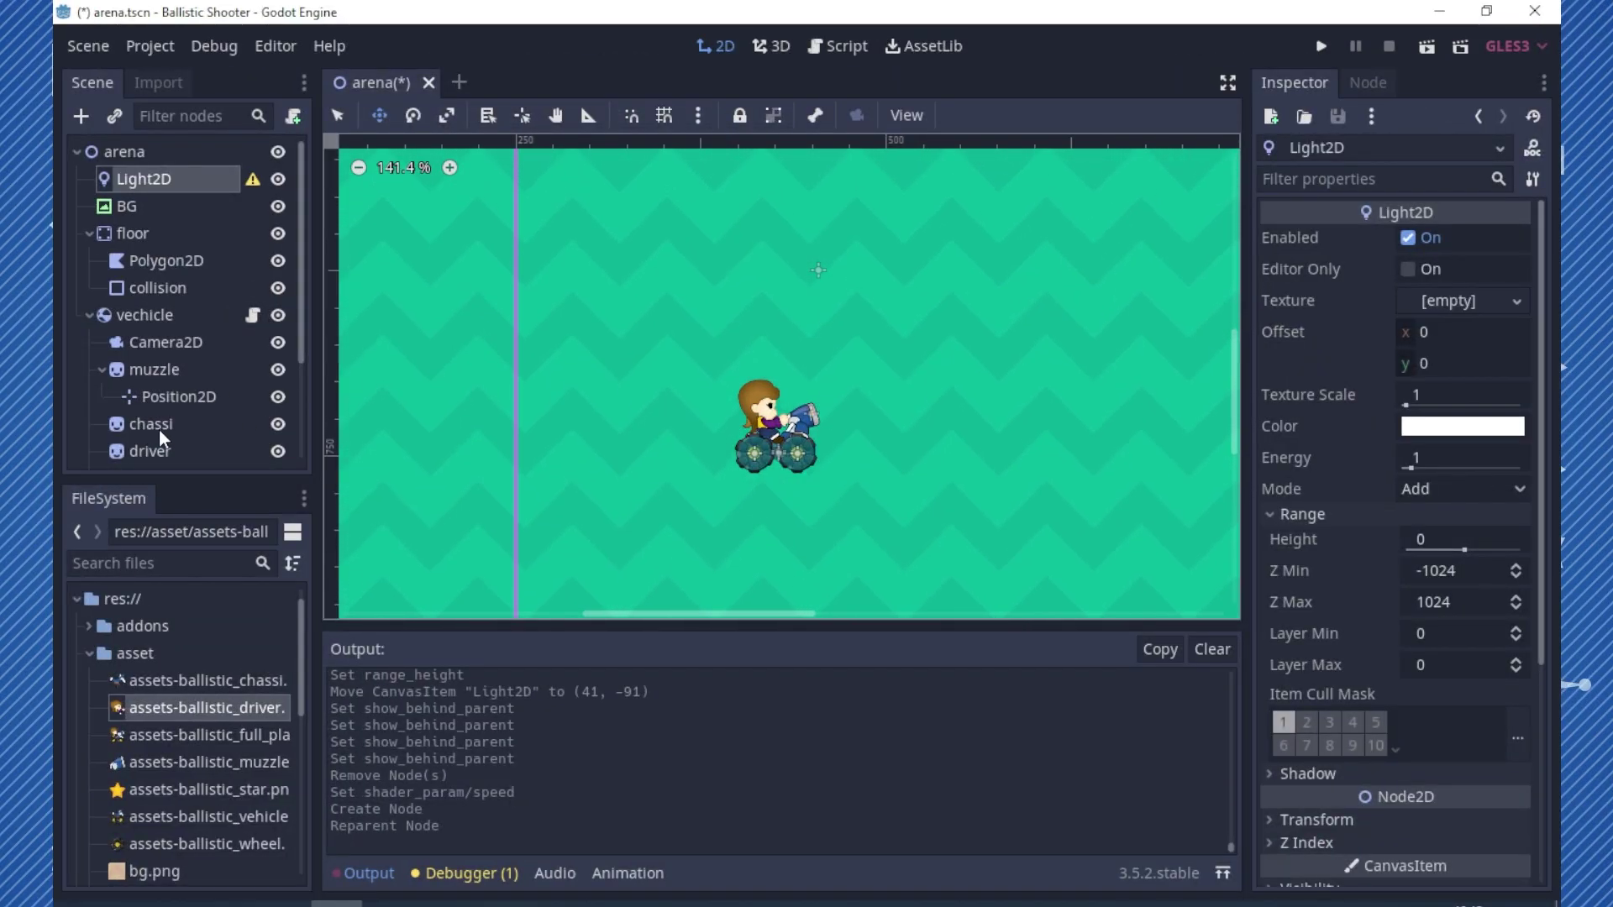
Select the arena's driver sprite and zoom in to check its empty Normal Map
left_click(150, 451)
scroll(781, 407, "up", 1)
scroll(739, 395, "up", 1)
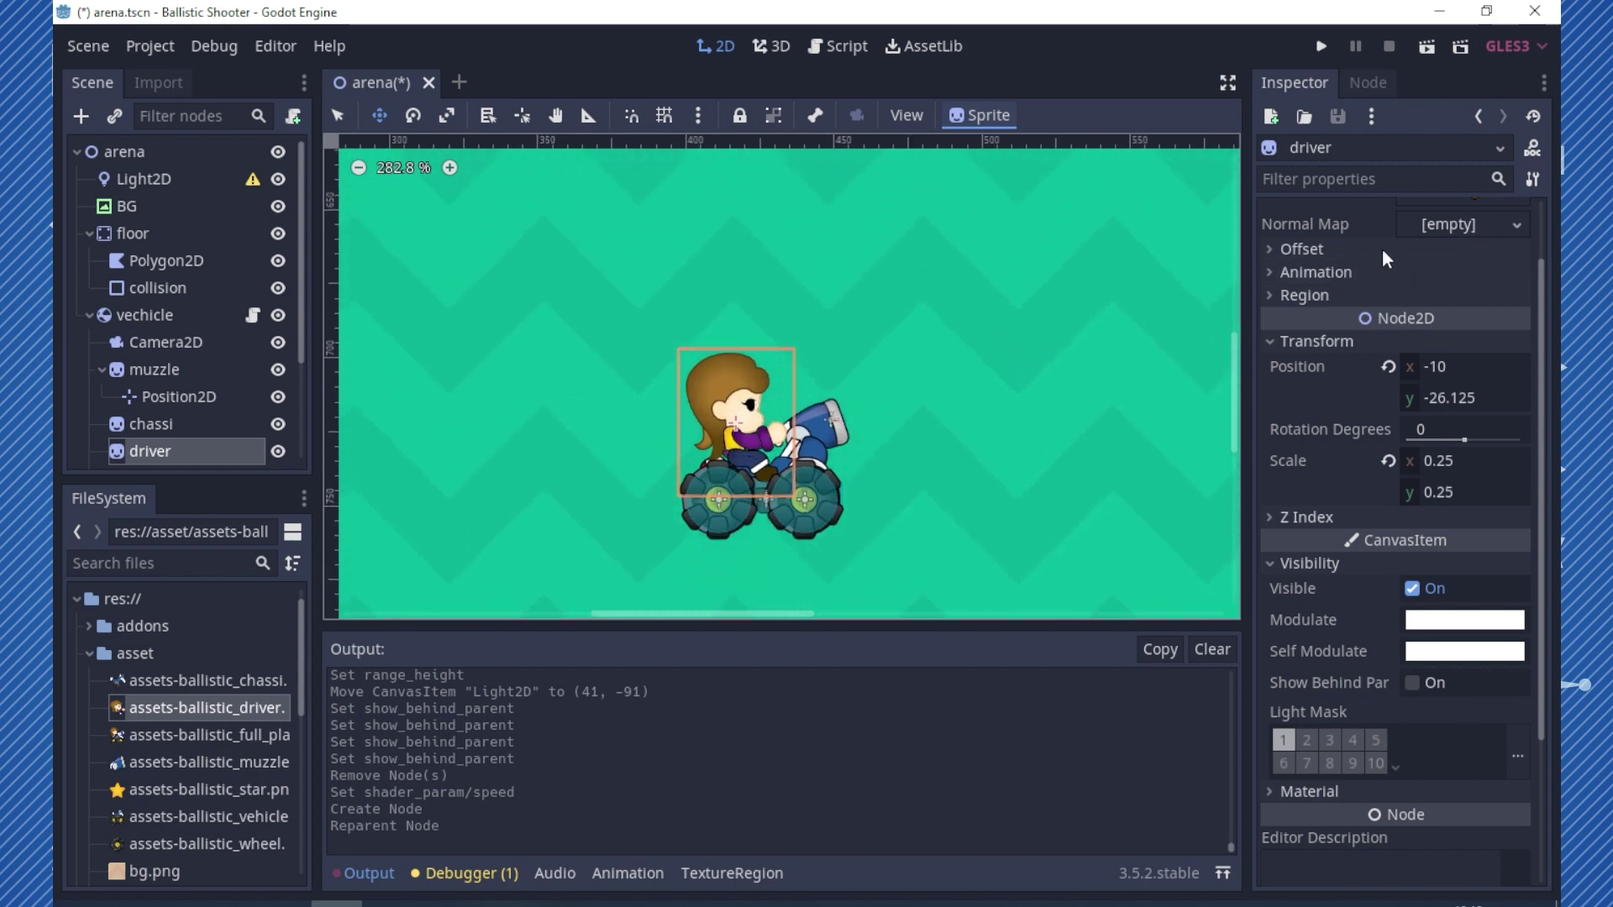
scroll(1415, 250, "up", 2)
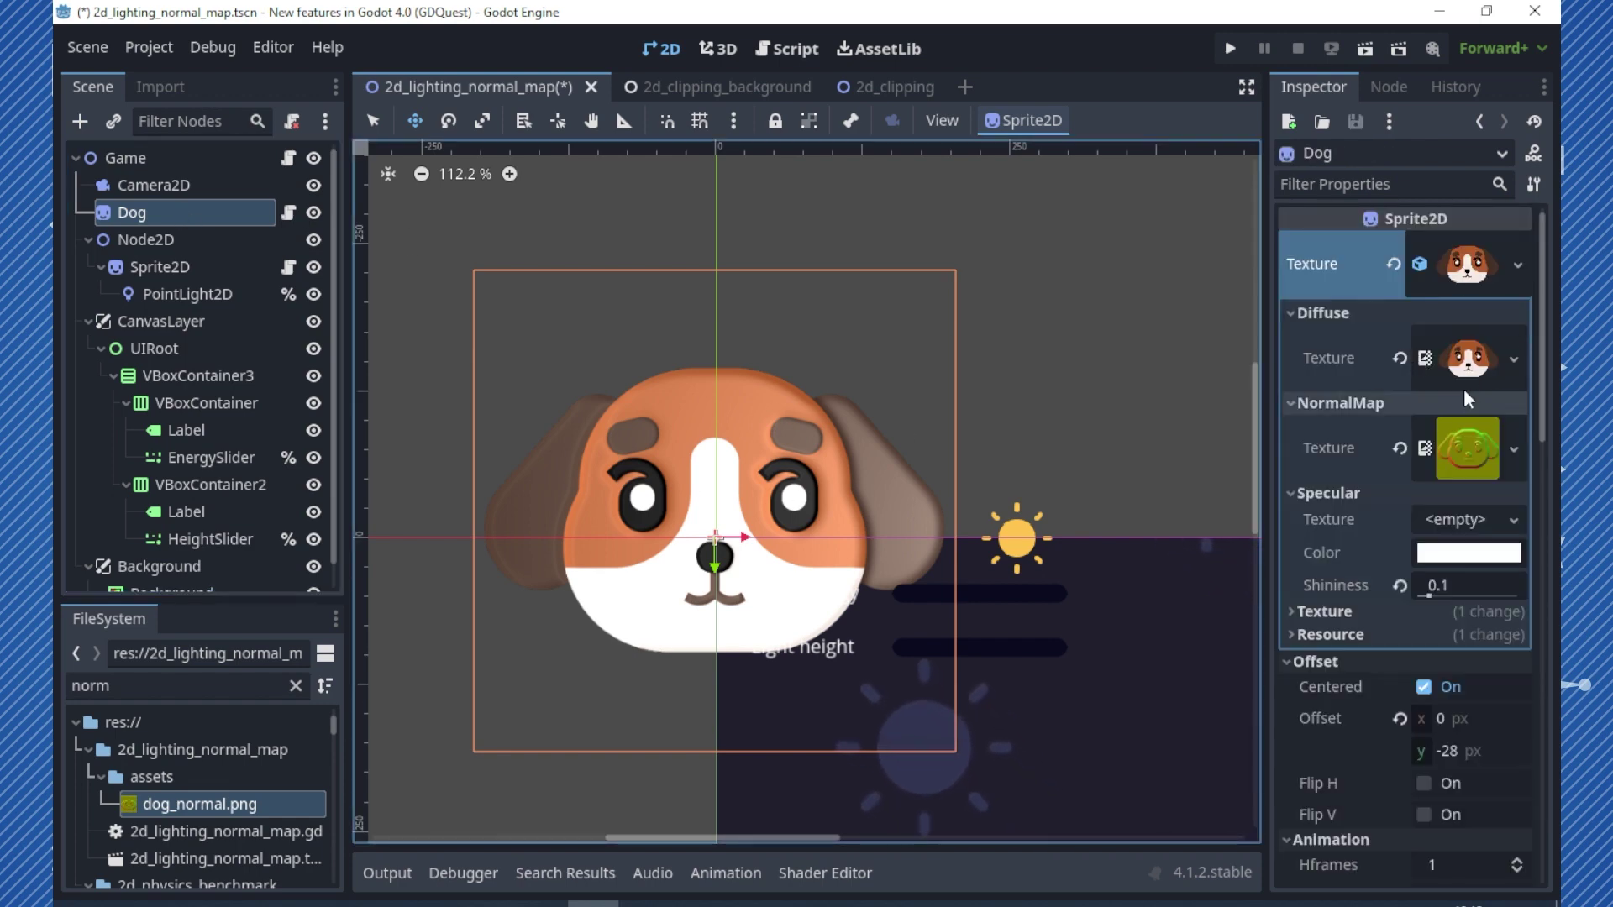
Try clearing the Dog's diffuse texture and undo it, then reset and re-enter shininess 0.1
left_click(1399, 357)
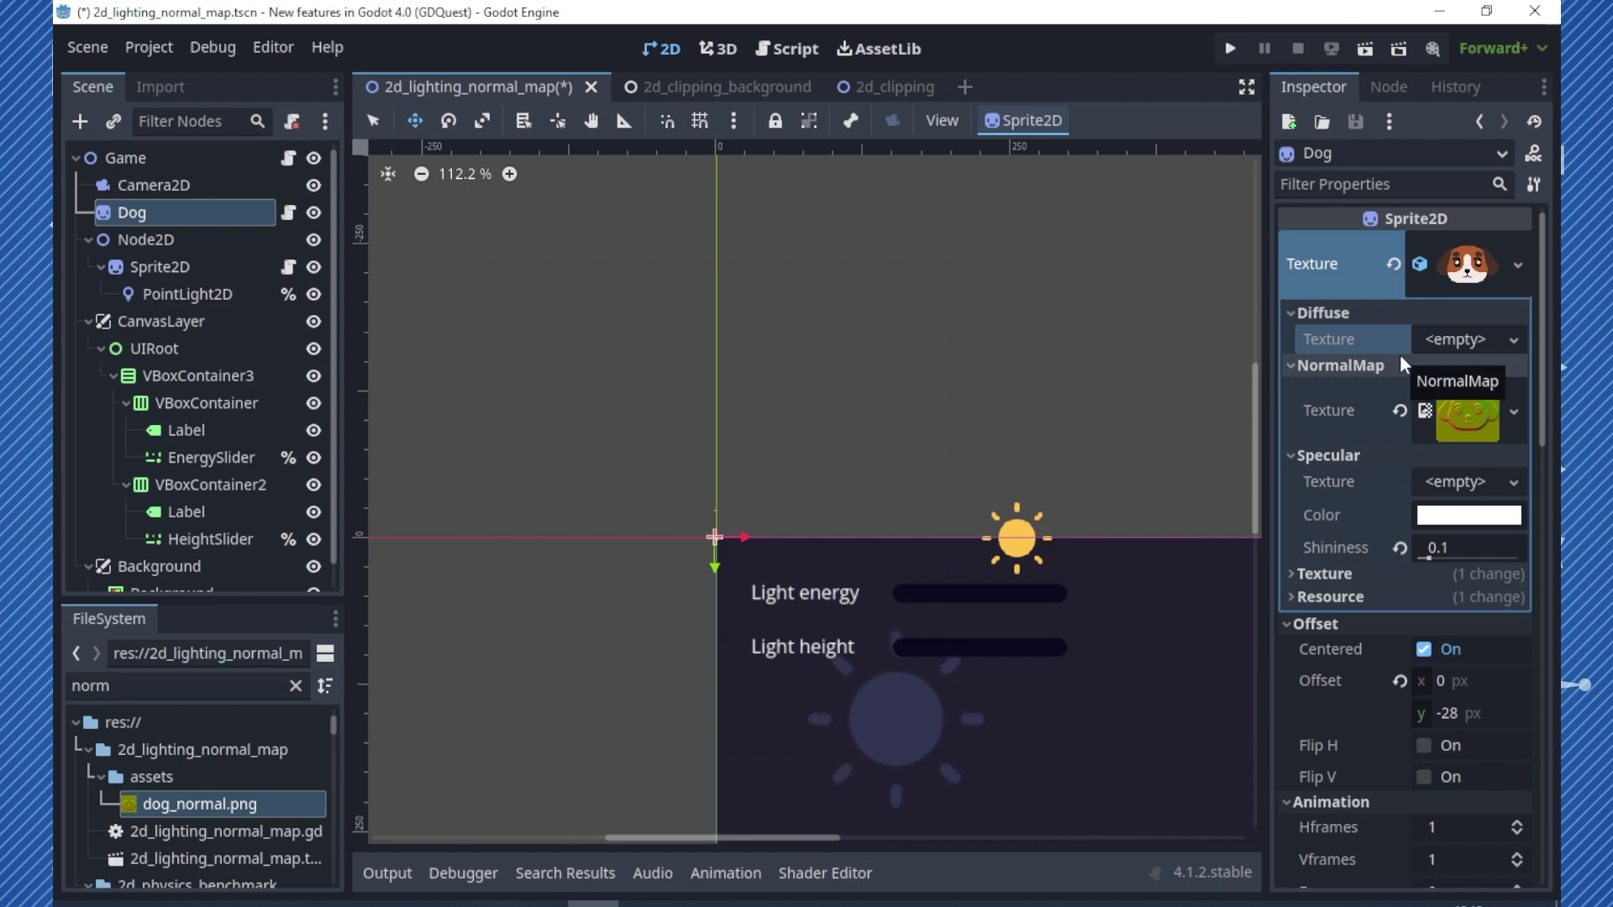
key("ctrl+z")
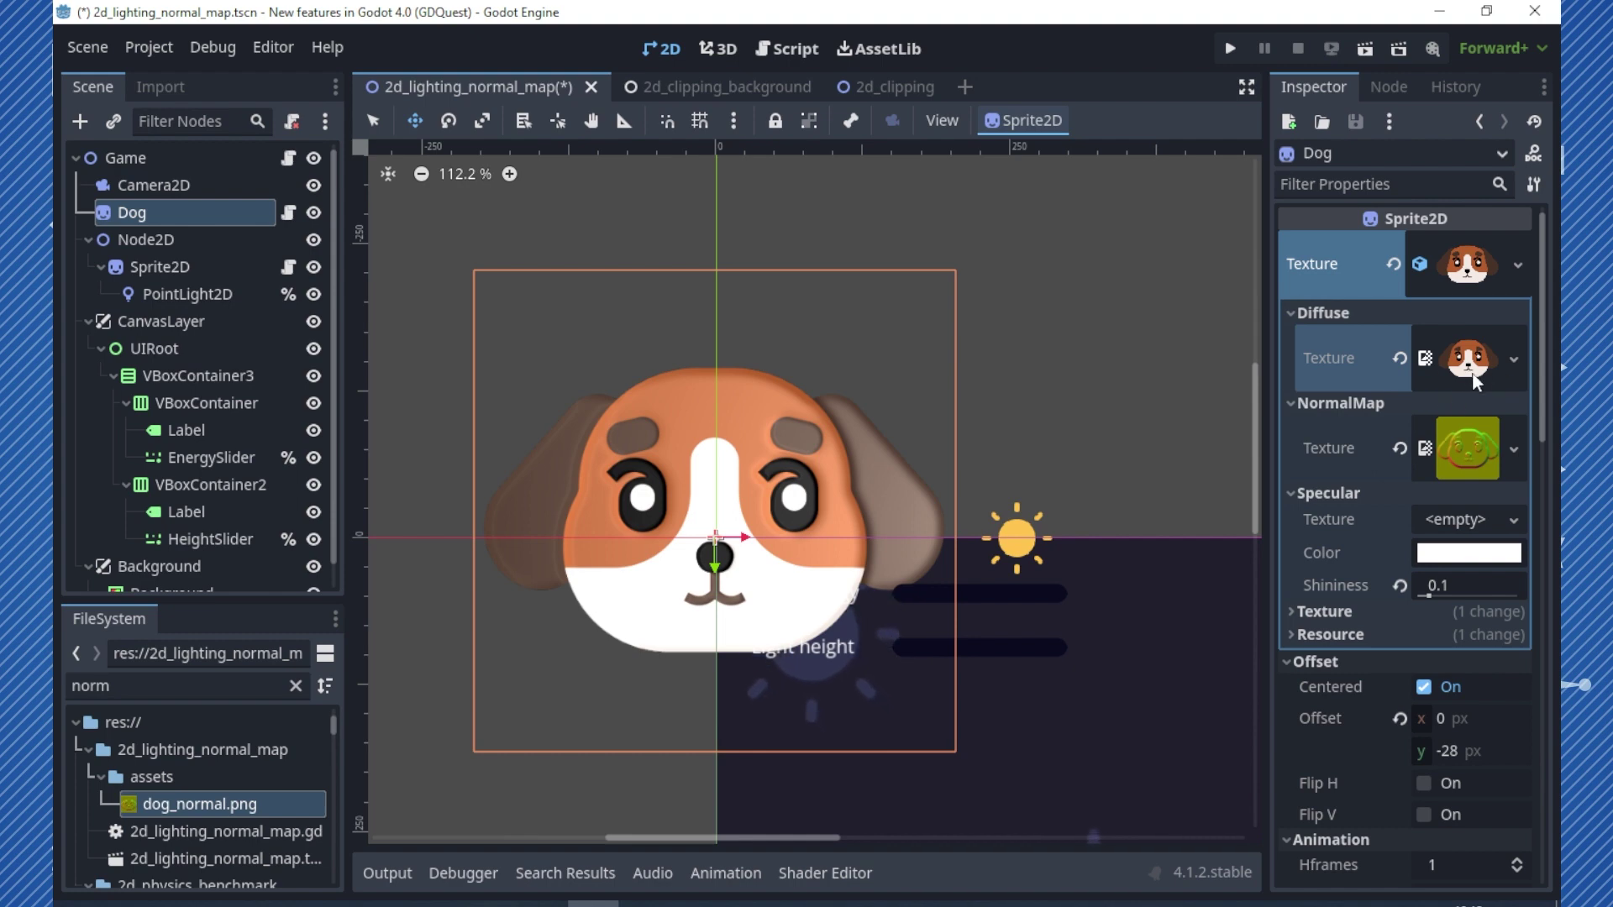
left_click(1401, 586)
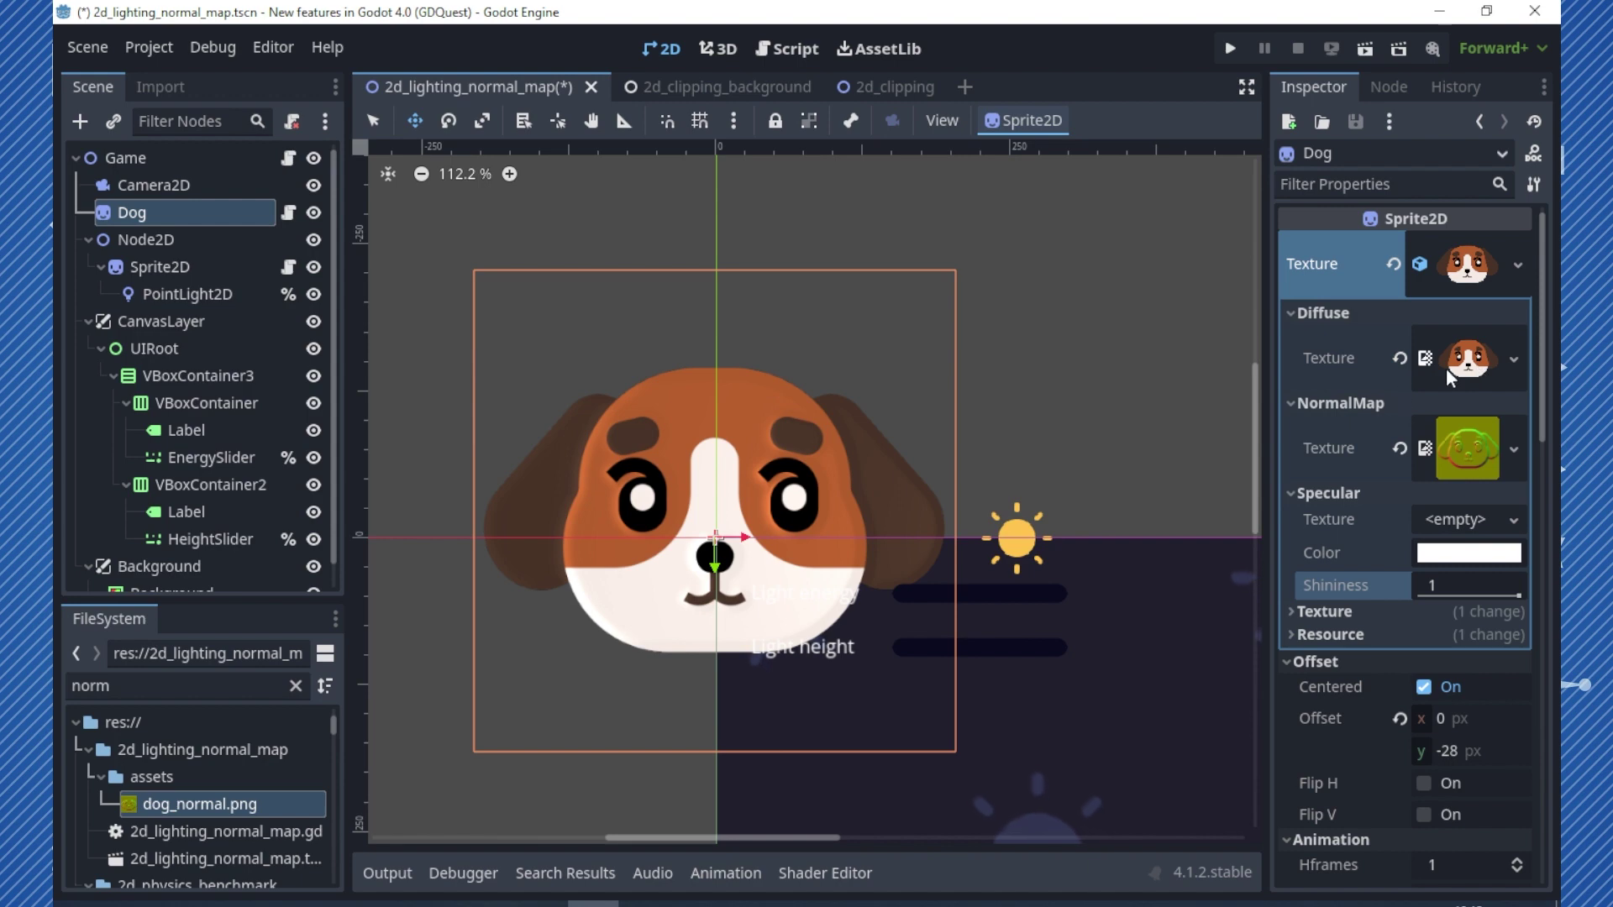
left_click(1425, 578)
type("0.1")
key("Return")
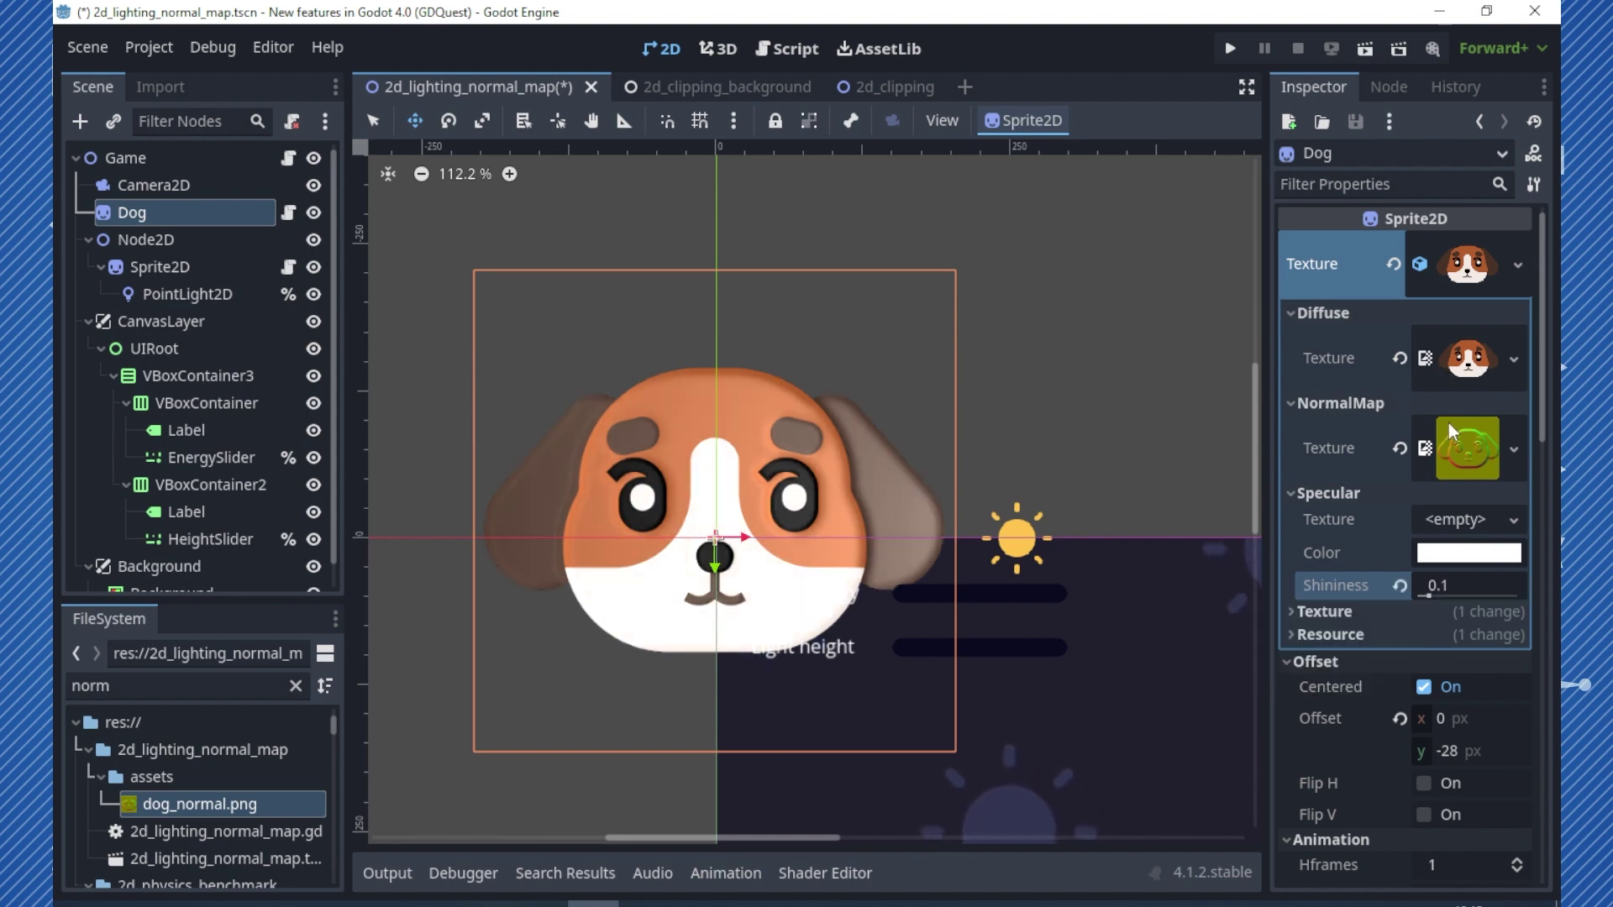
Remove the Dog's normal map, reset shininess to 1, then save and run the scene
mouse_move(1335, 345)
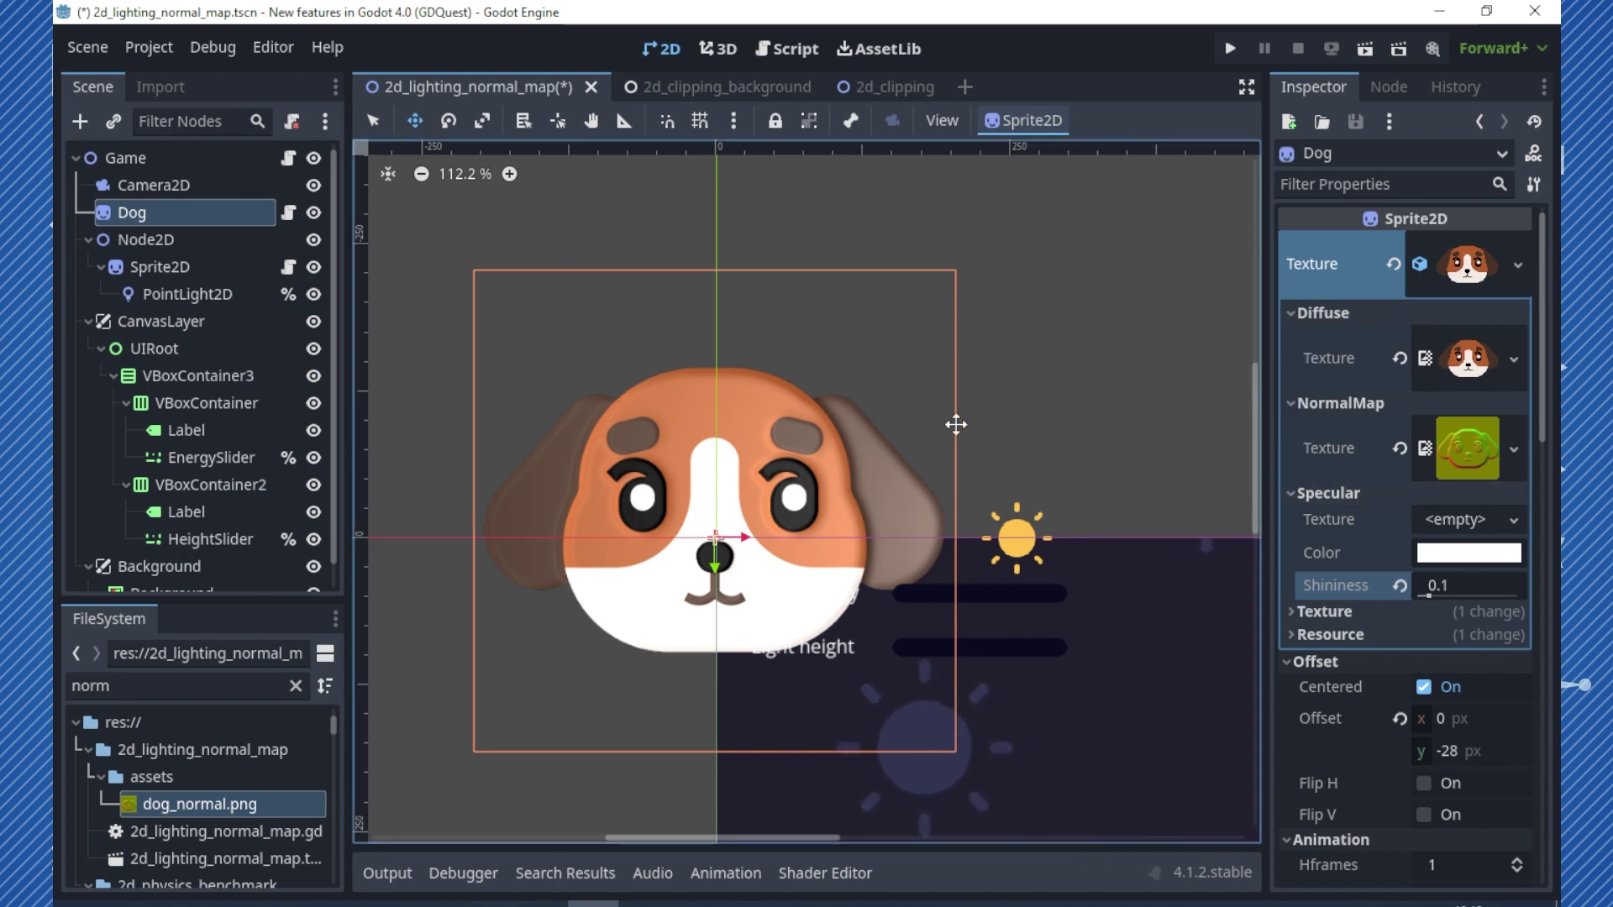
scroll(821, 495, "up", 1)
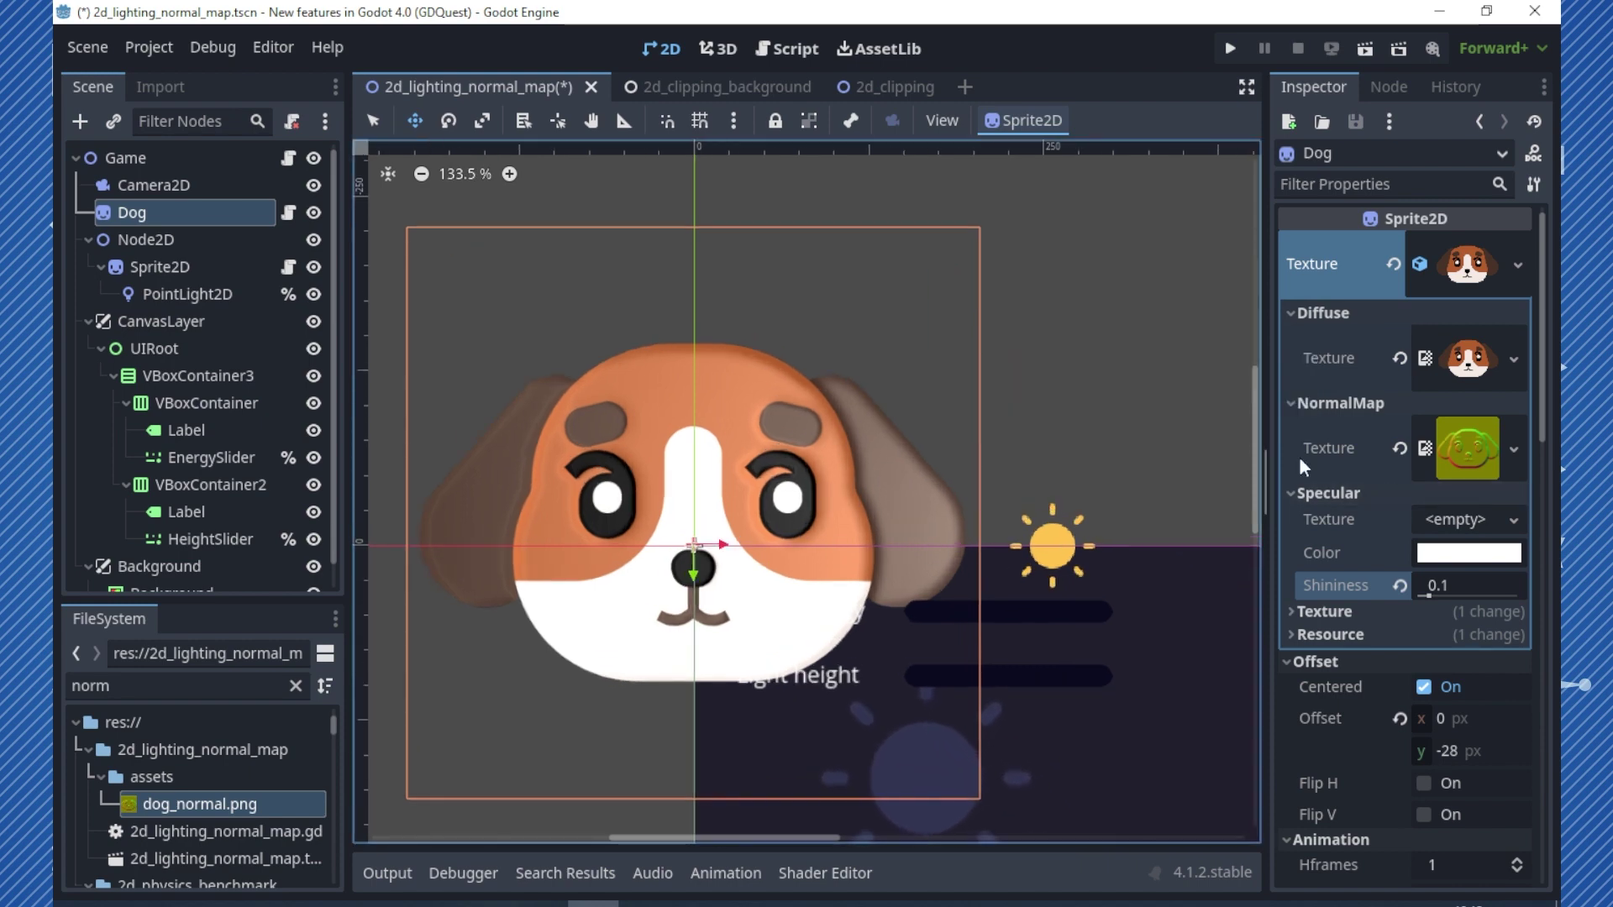
left_click(1397, 446)
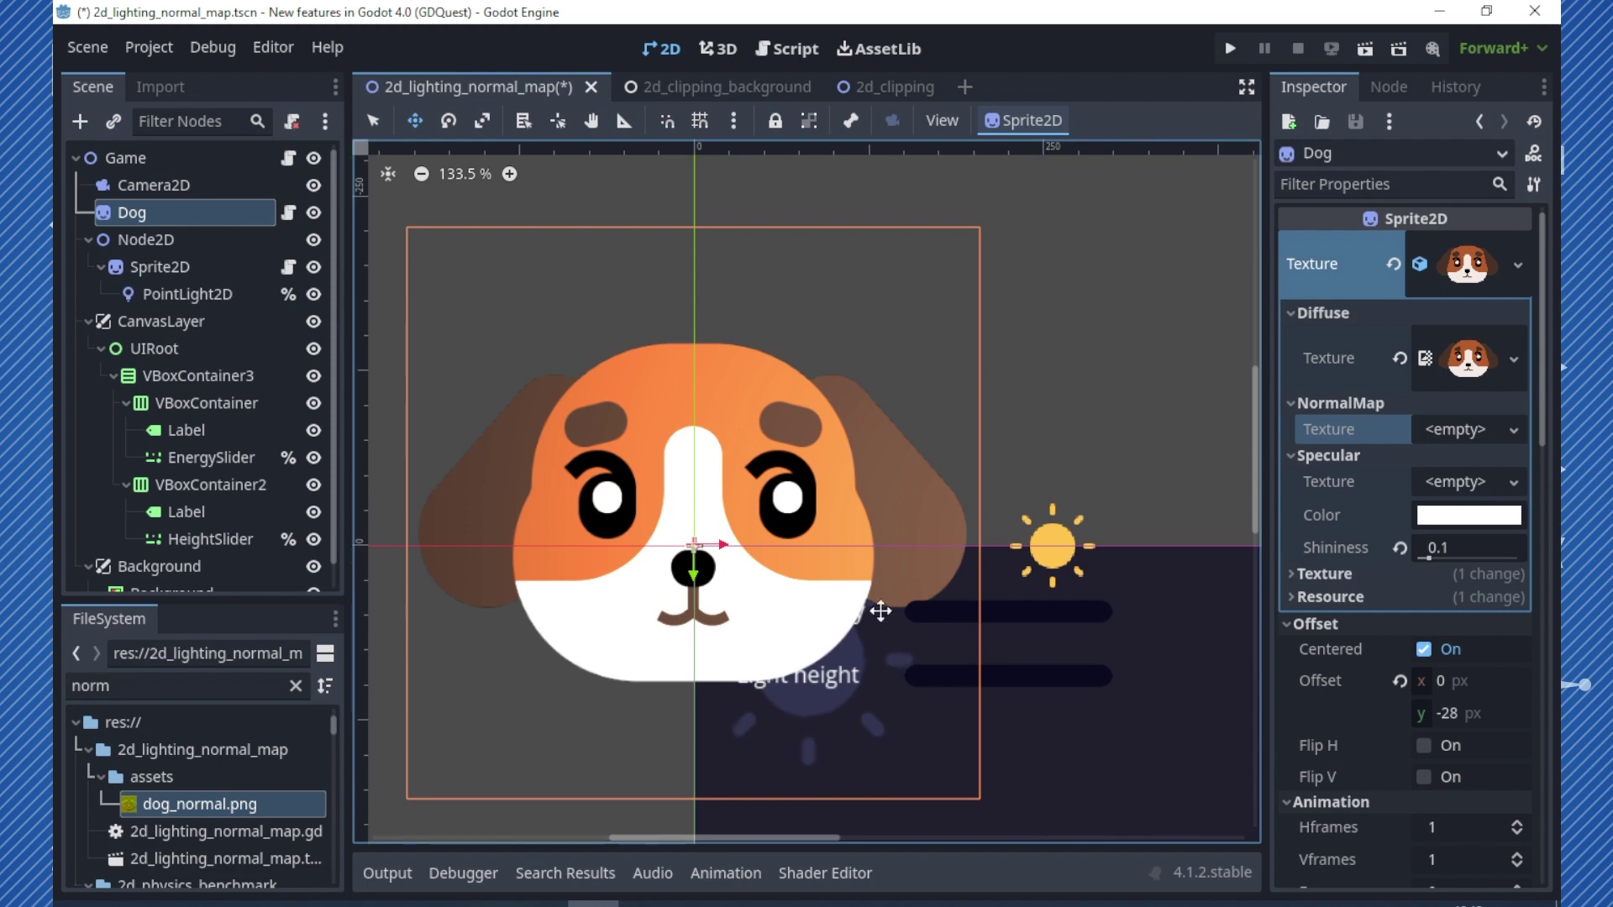
left_click(1400, 547)
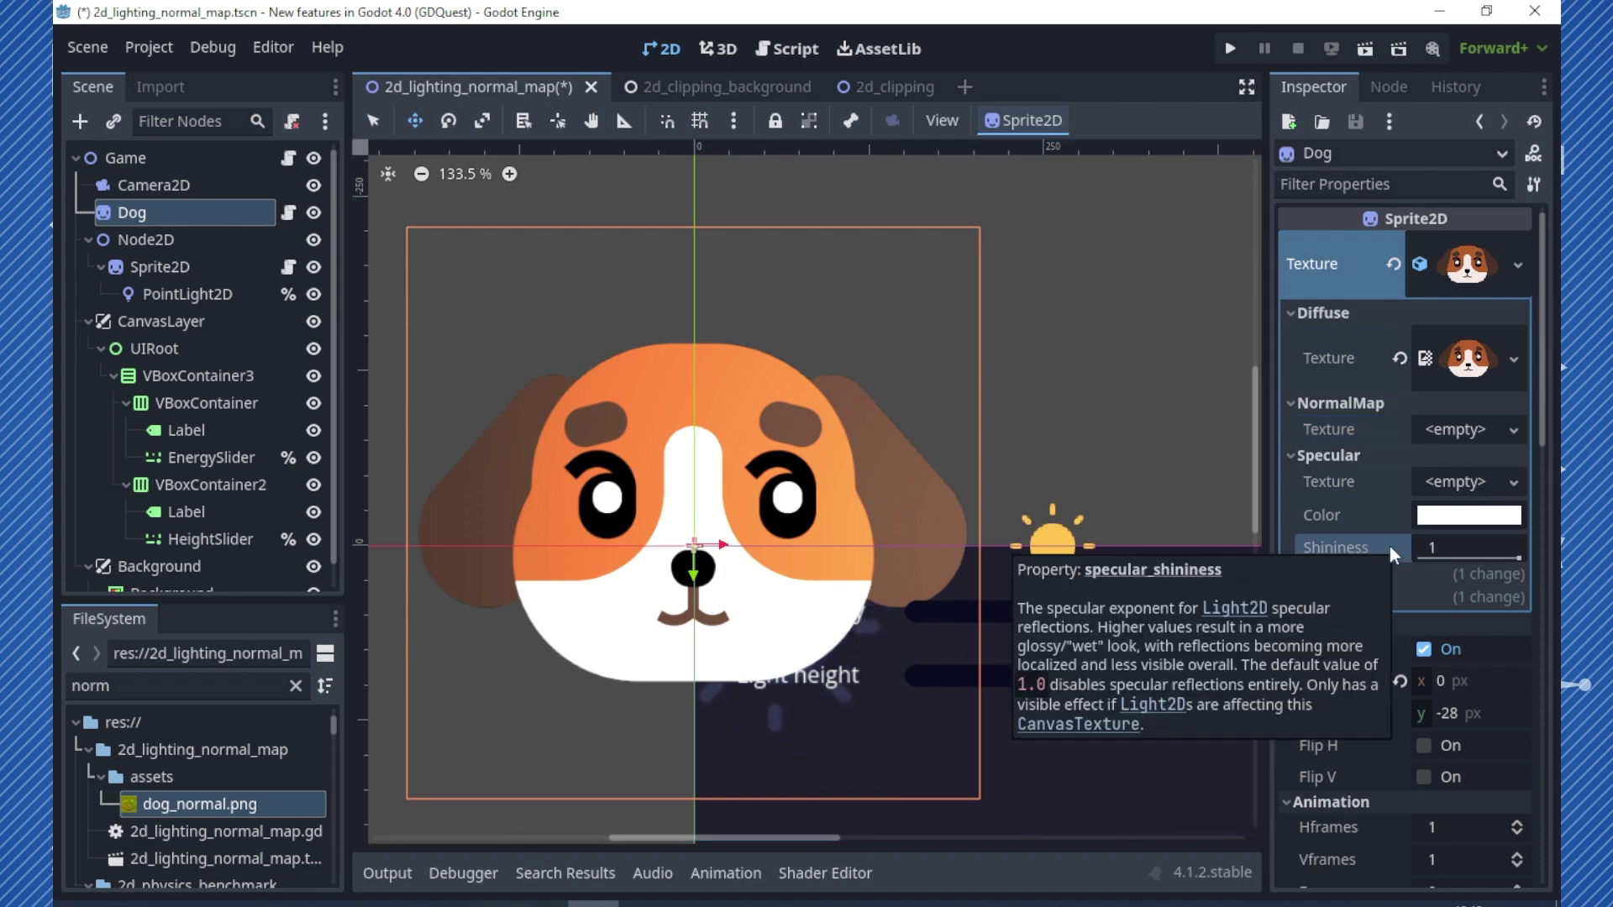
left_click(1362, 44)
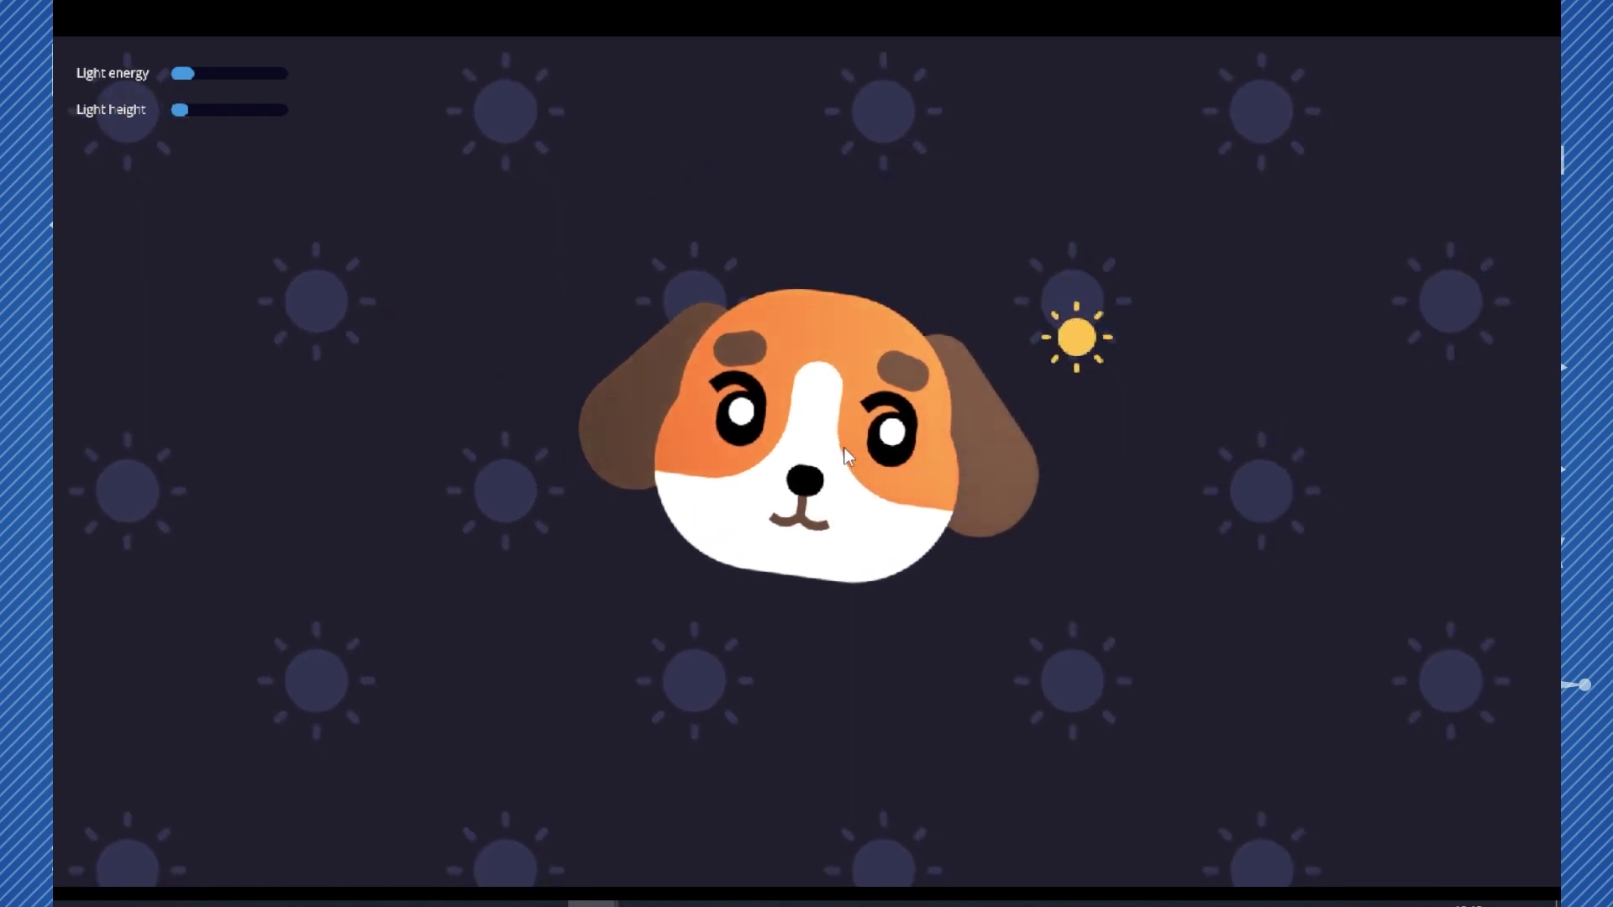
Close the running game with F8 and collapse the Output panel
key("F8")
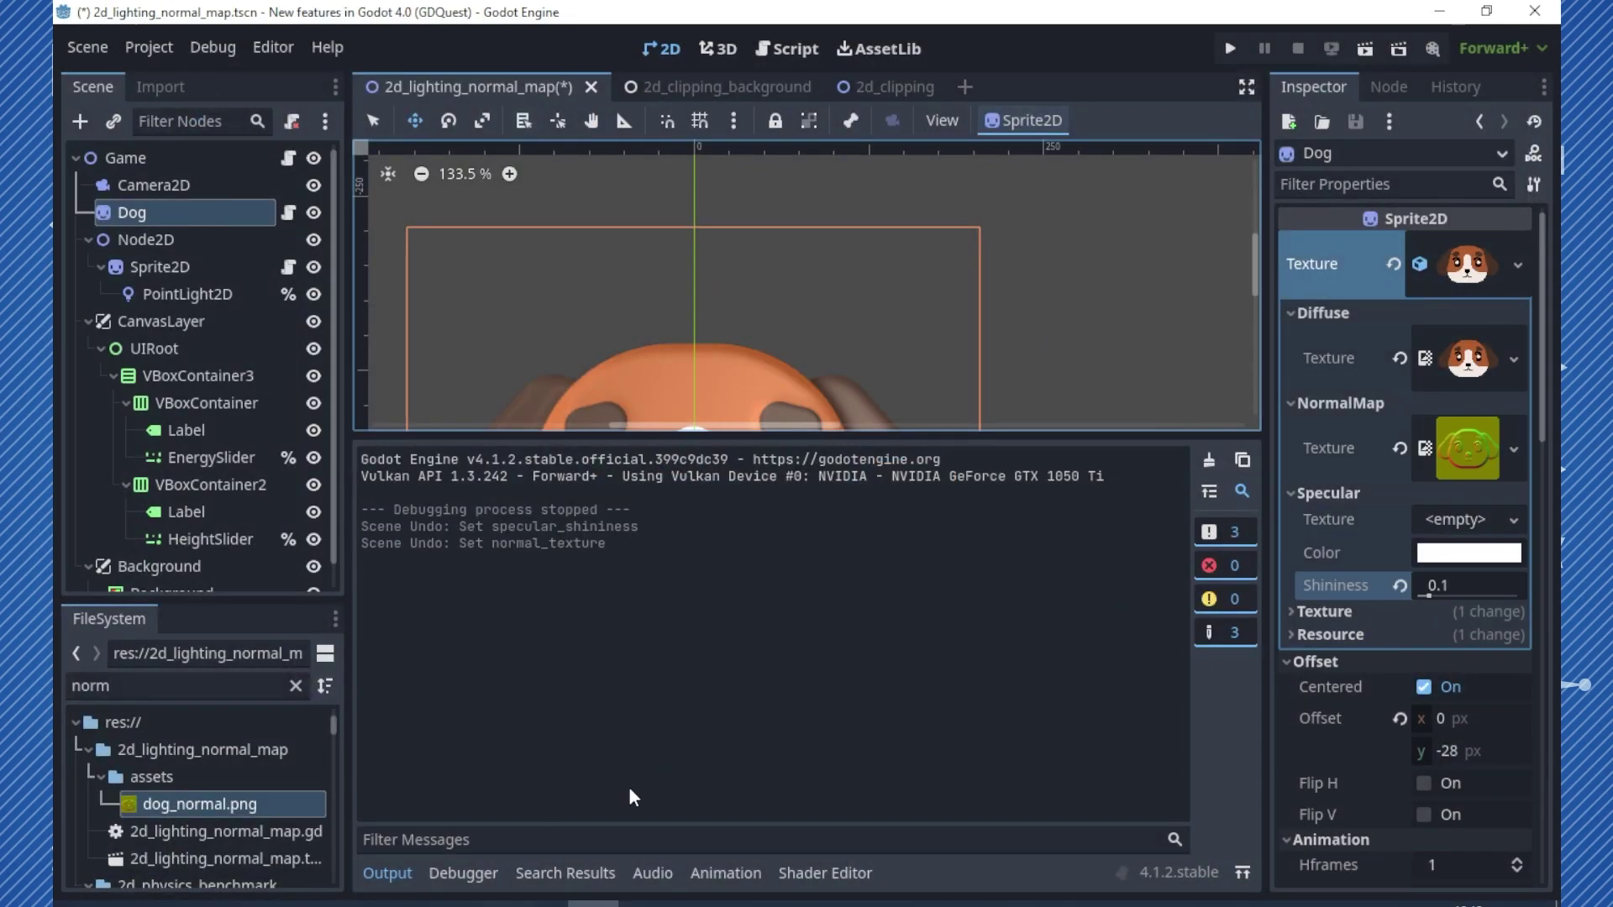
left_click(406, 870)
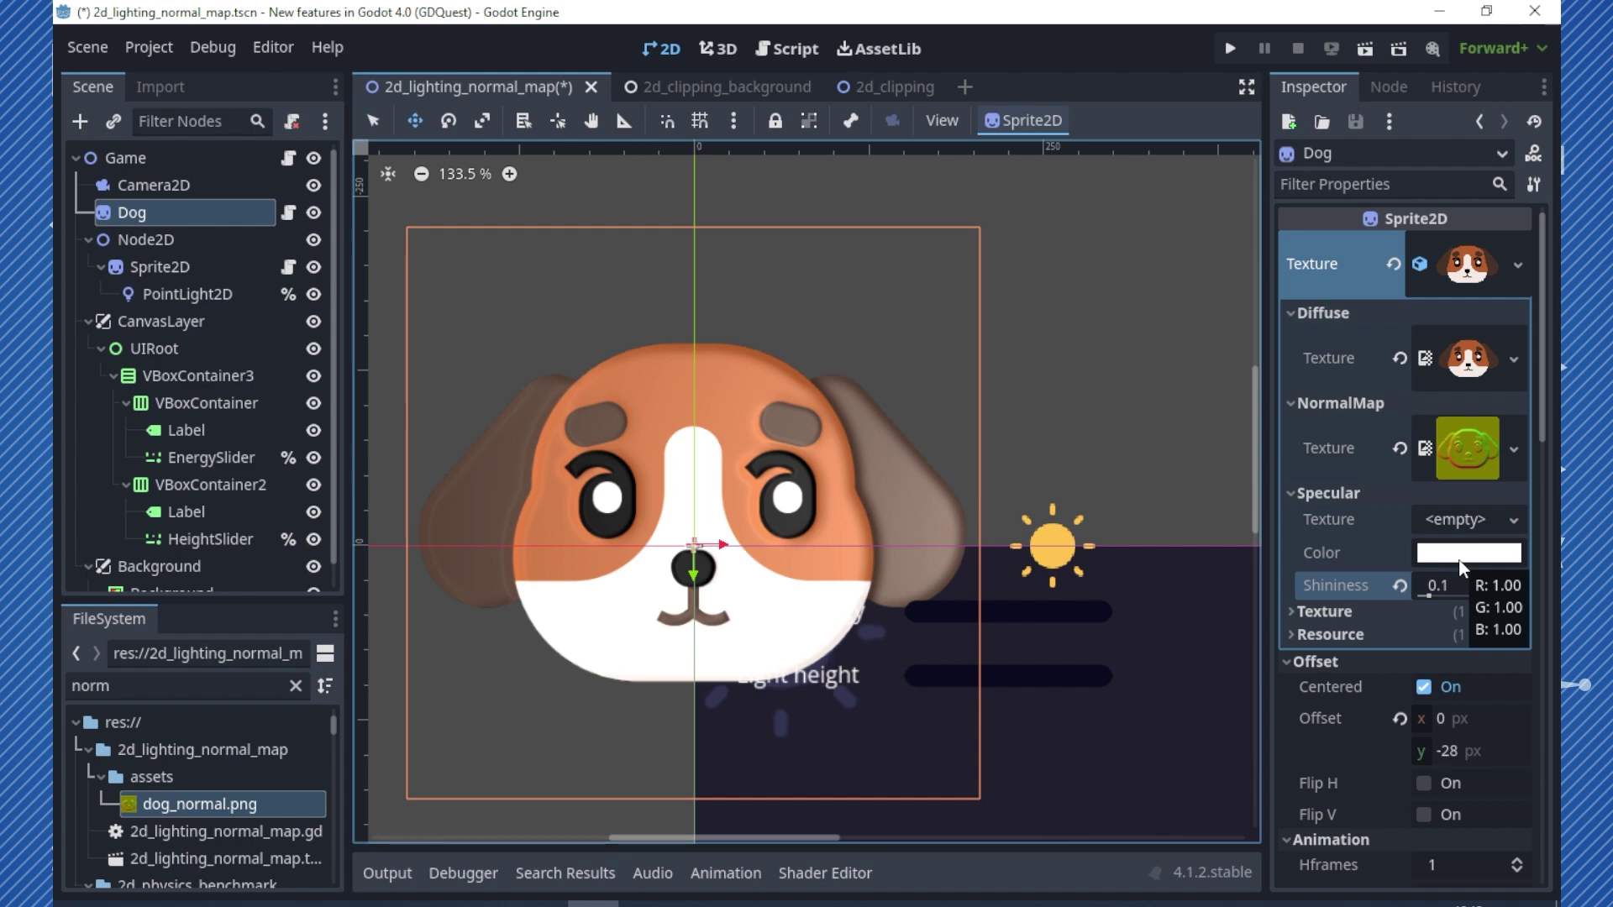
Inspect the sun Sprite2D's spin.gd script, then return to the 2D view and save the lighting scene
left_click(996, 396)
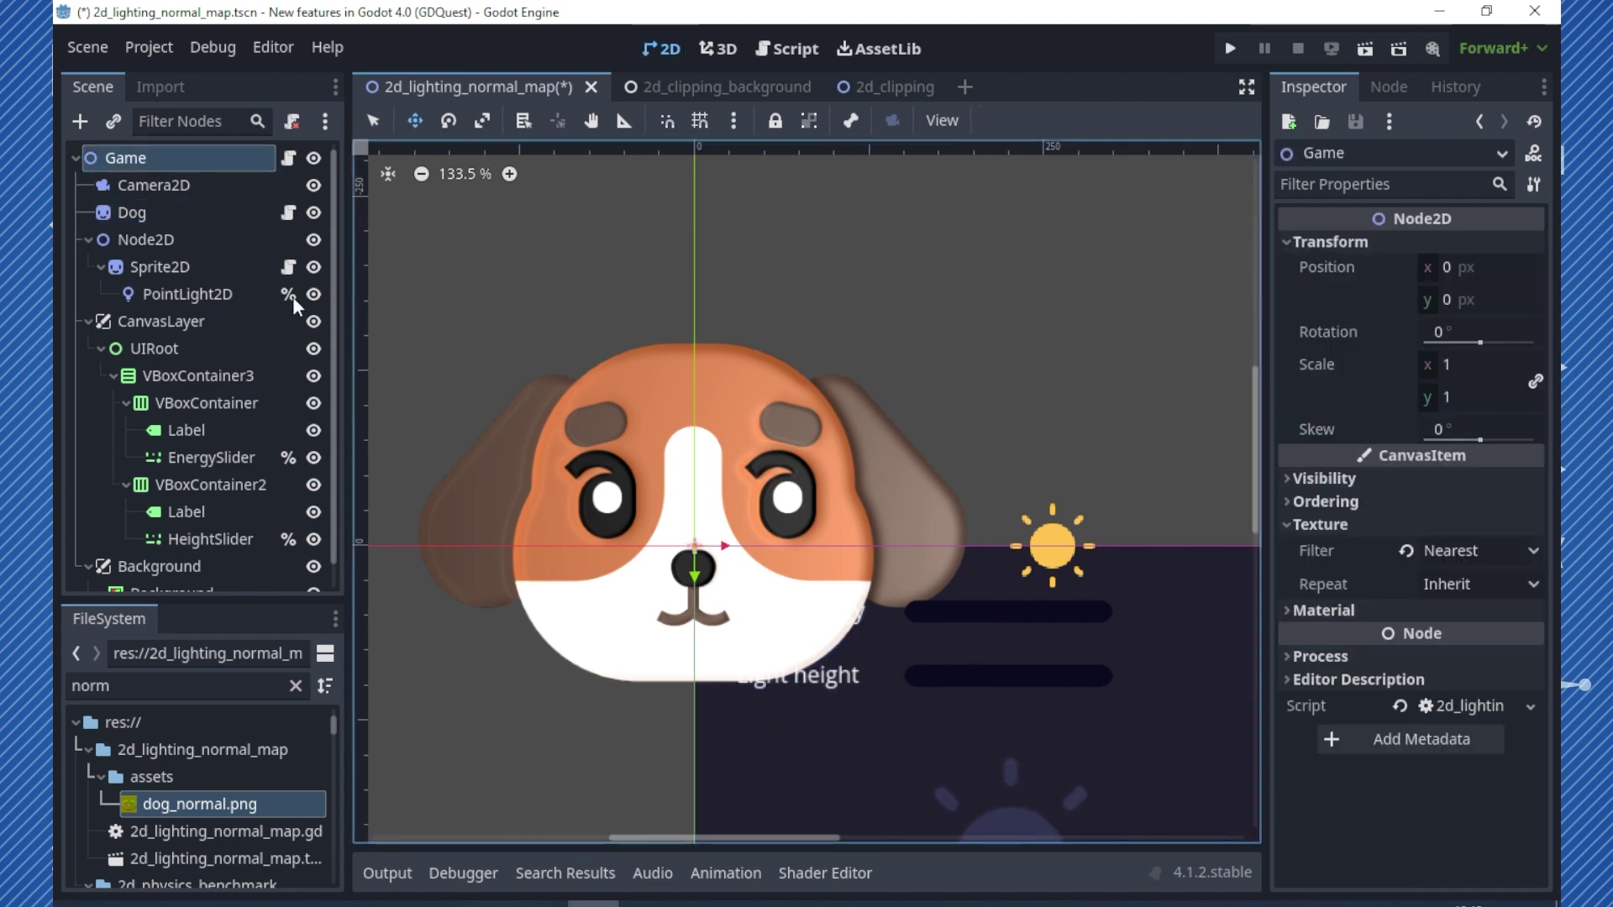
left_click(198, 265)
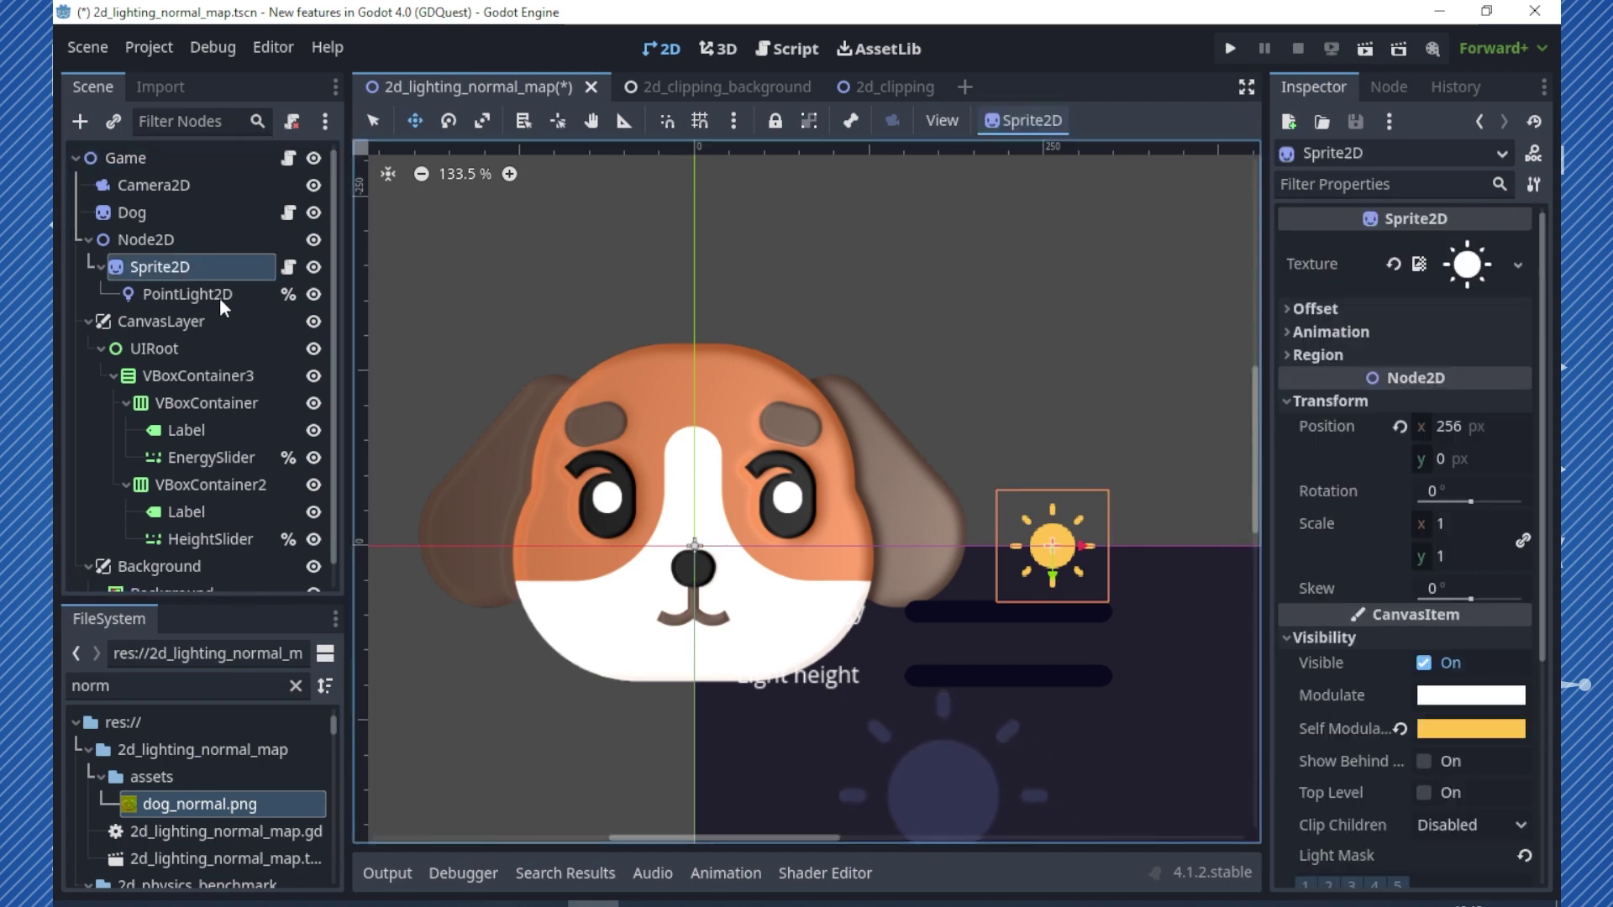
left_click(288, 267)
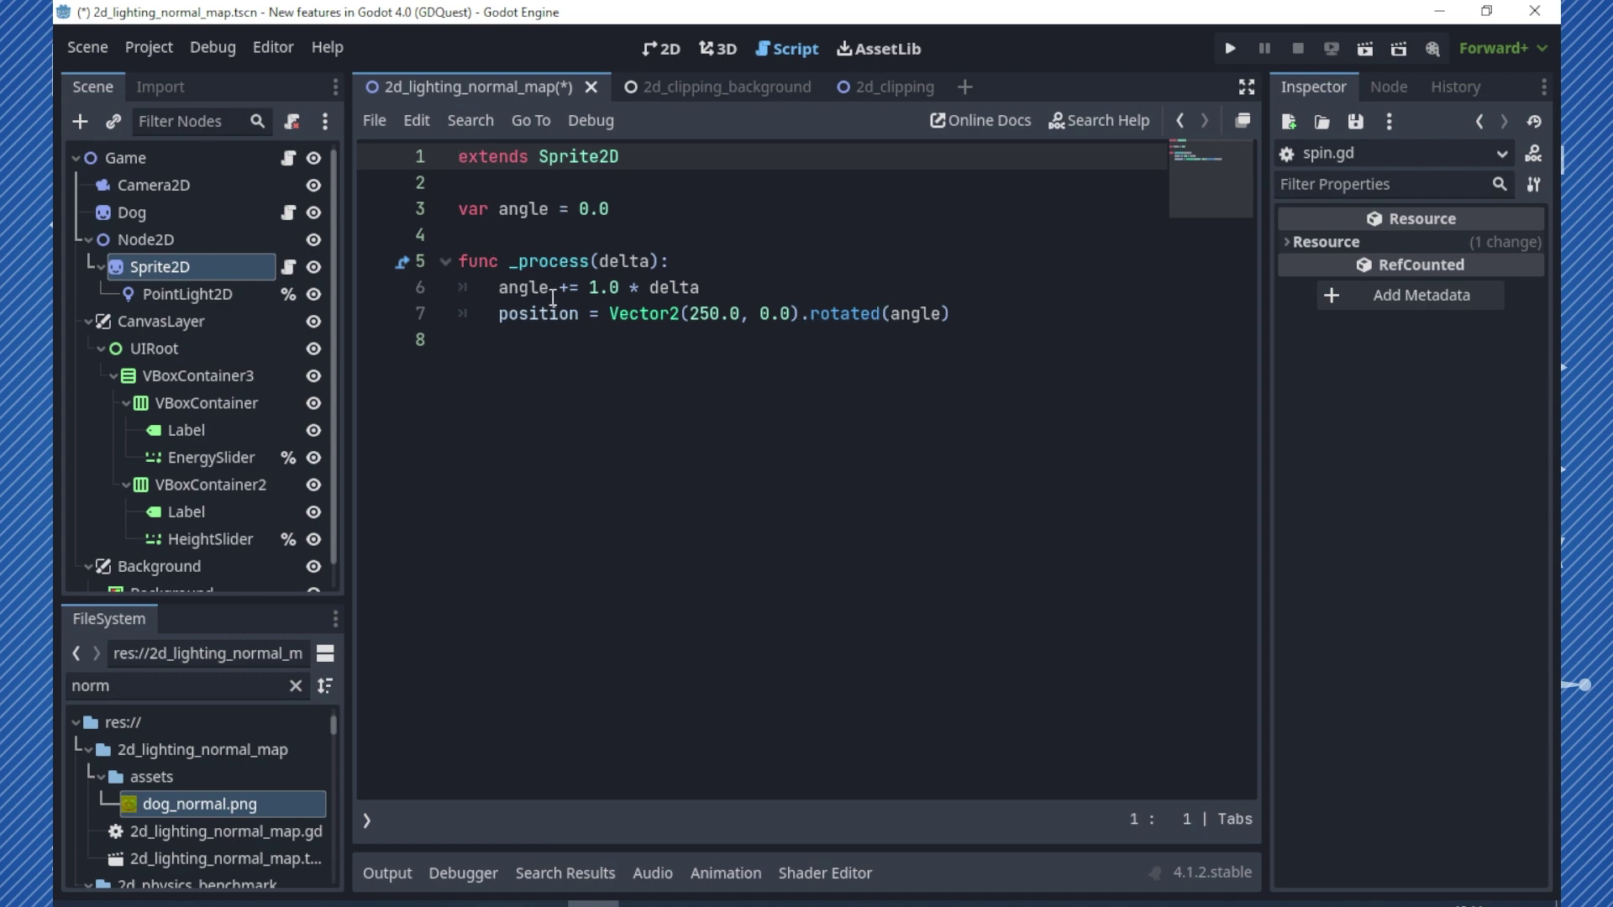
left_click(661, 49)
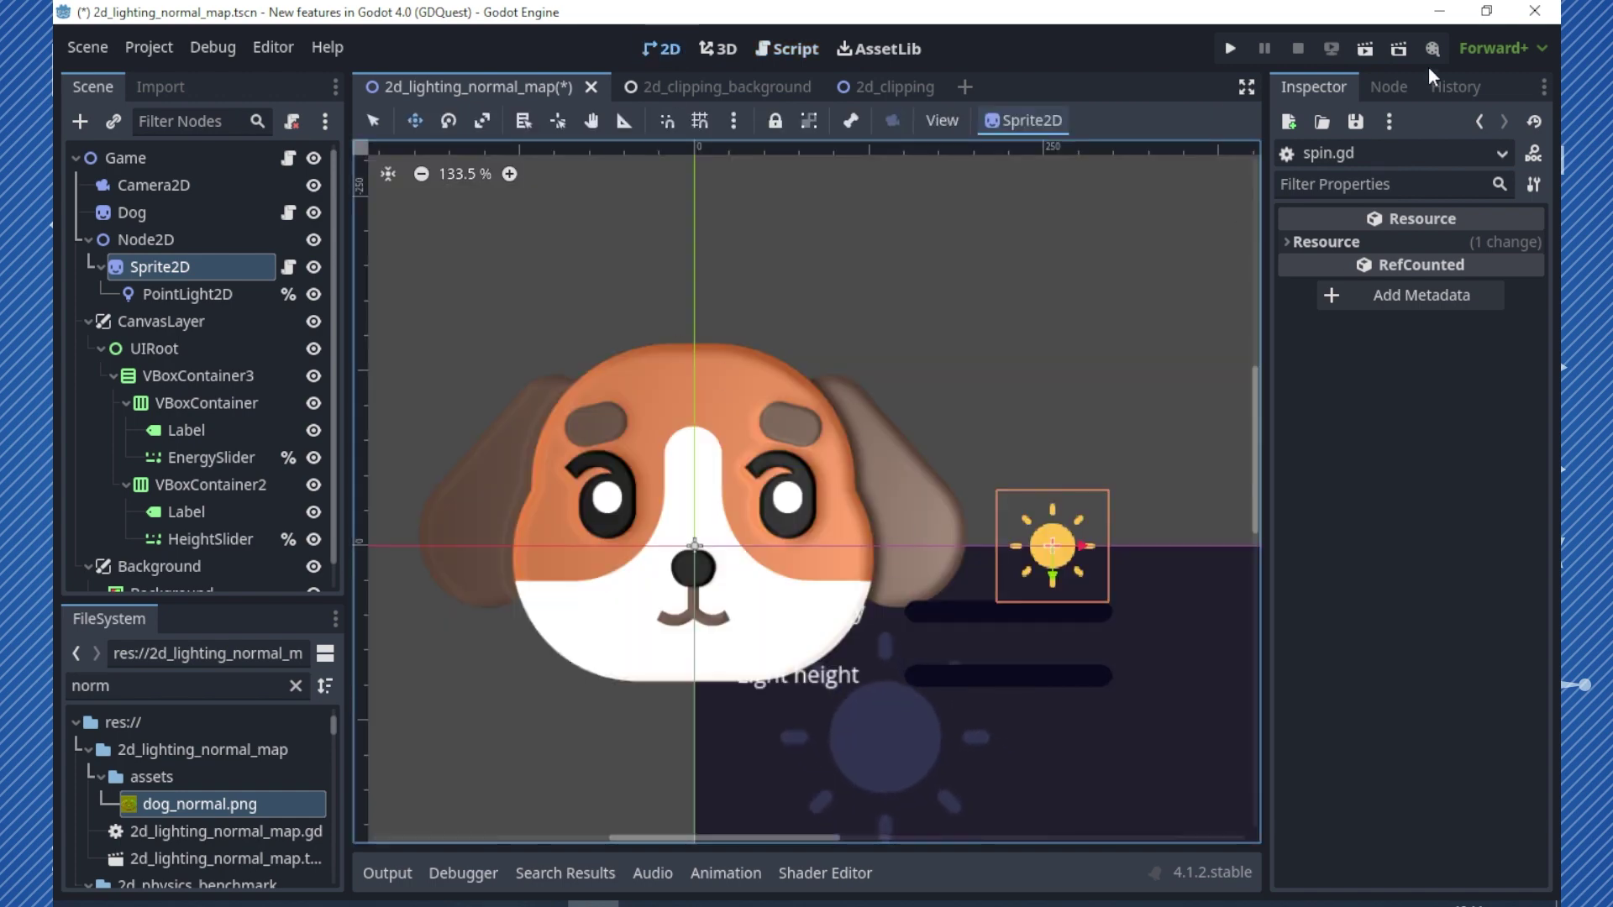
key("ctrl+s")
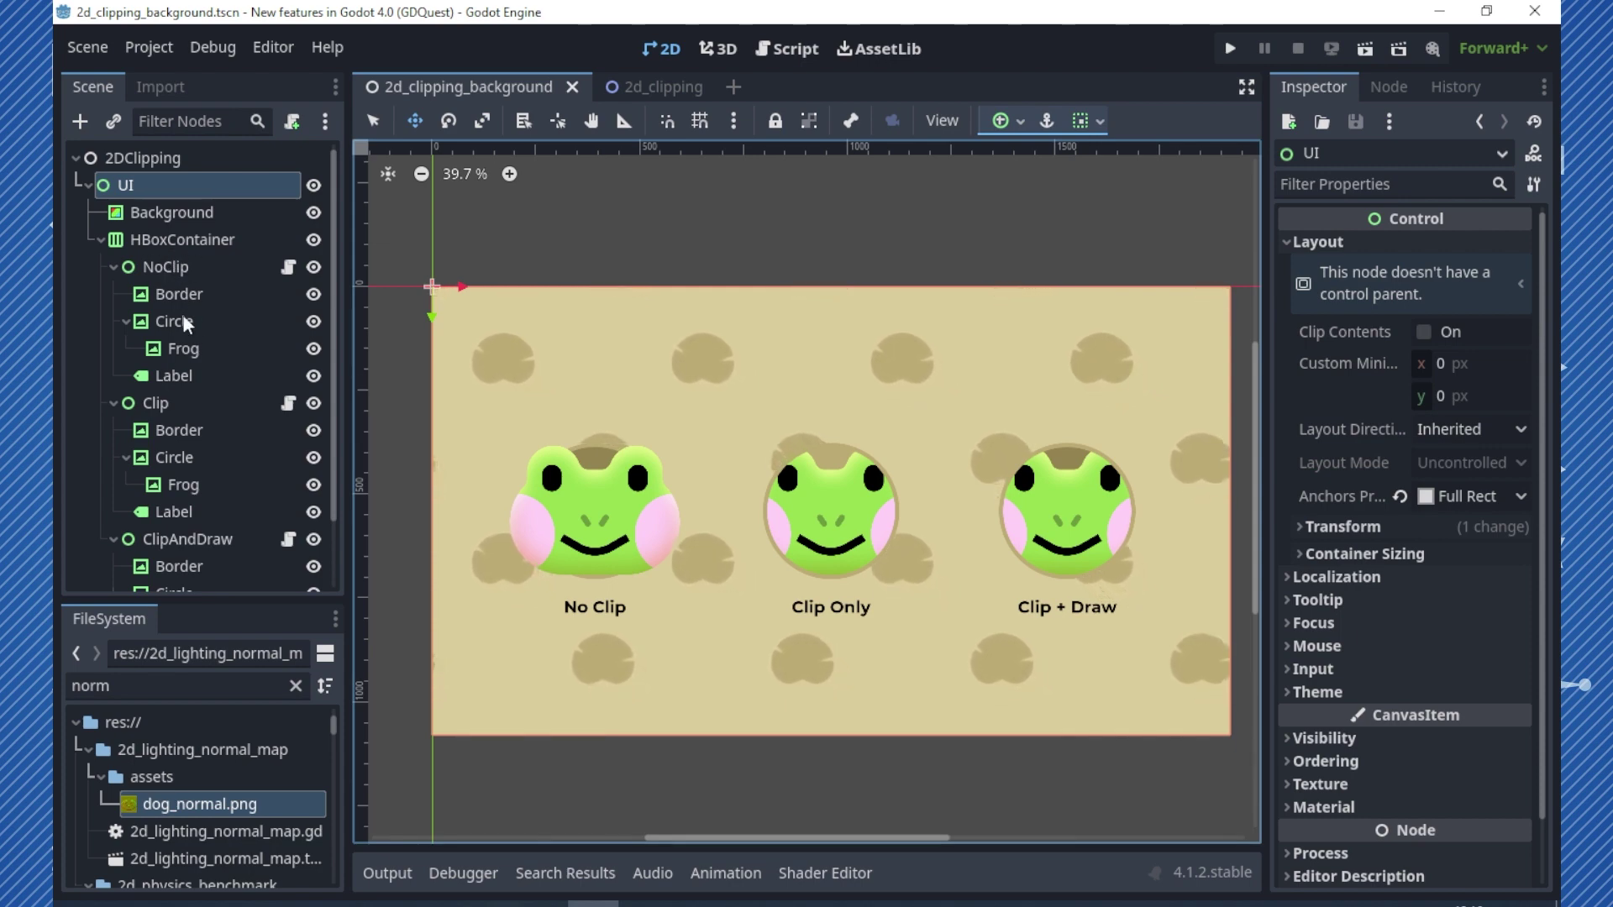
left_click(318, 372)
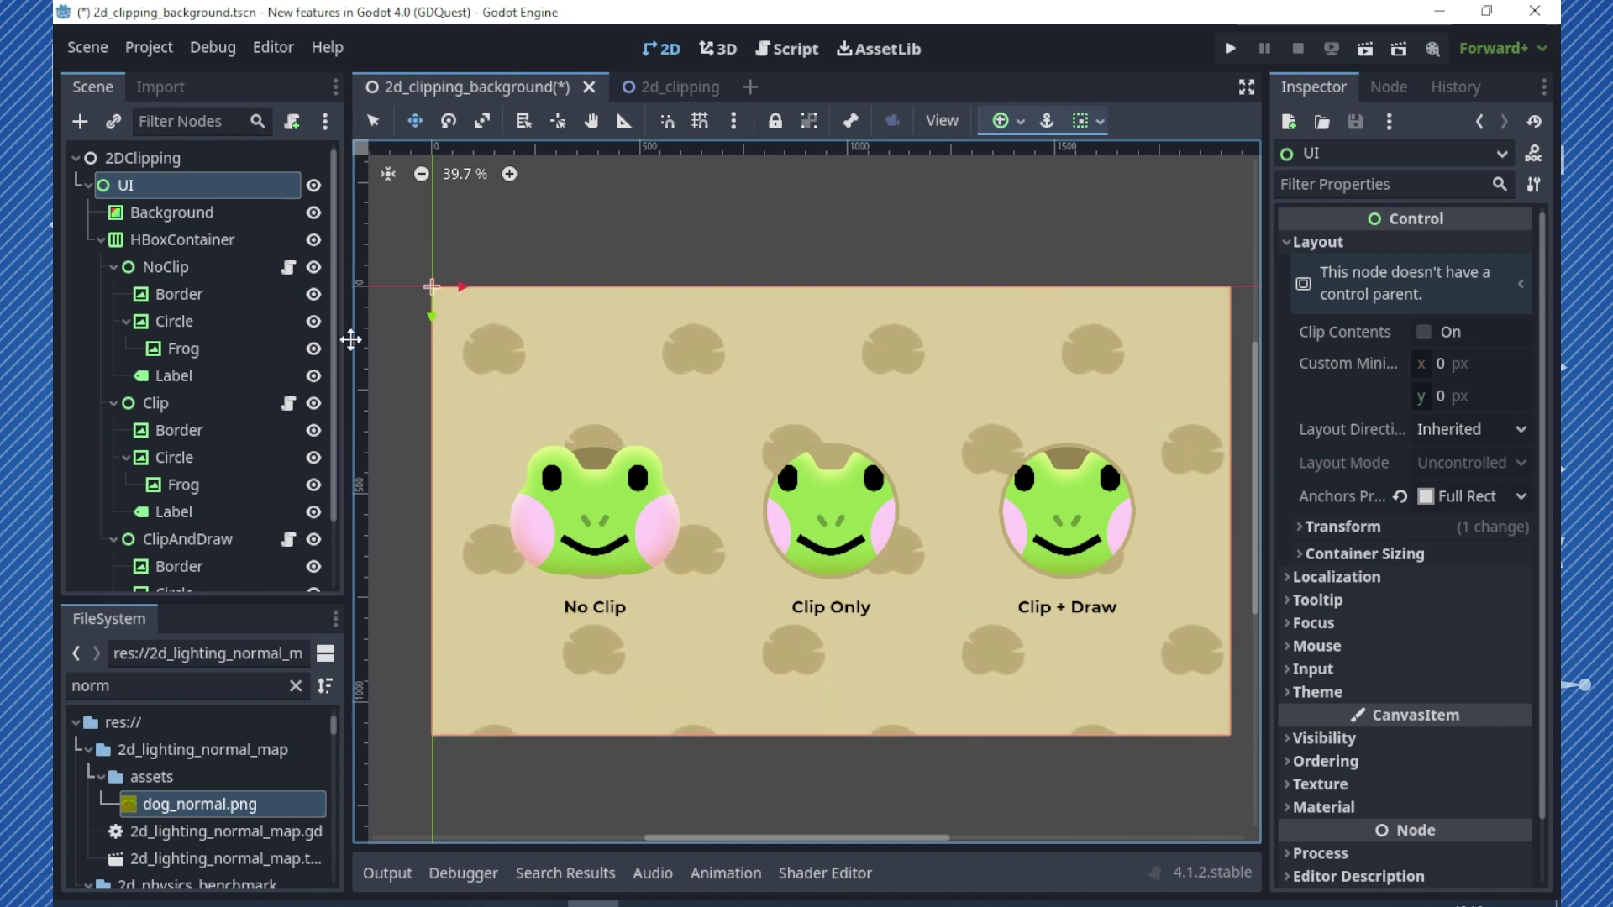
left_click(313, 349)
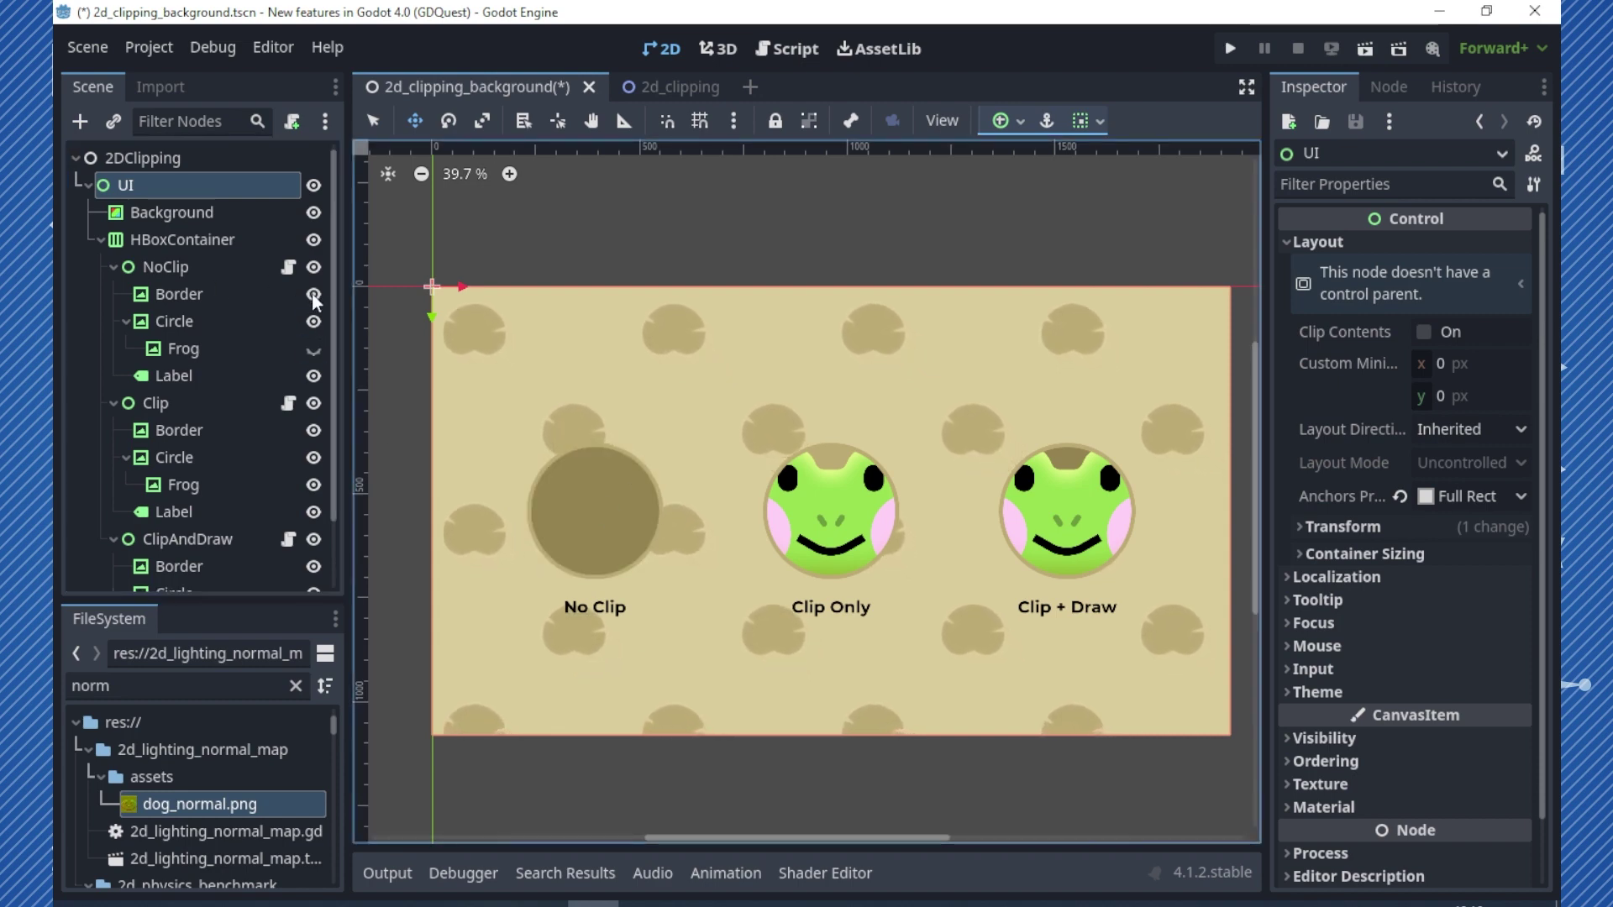
left_click(313, 322)
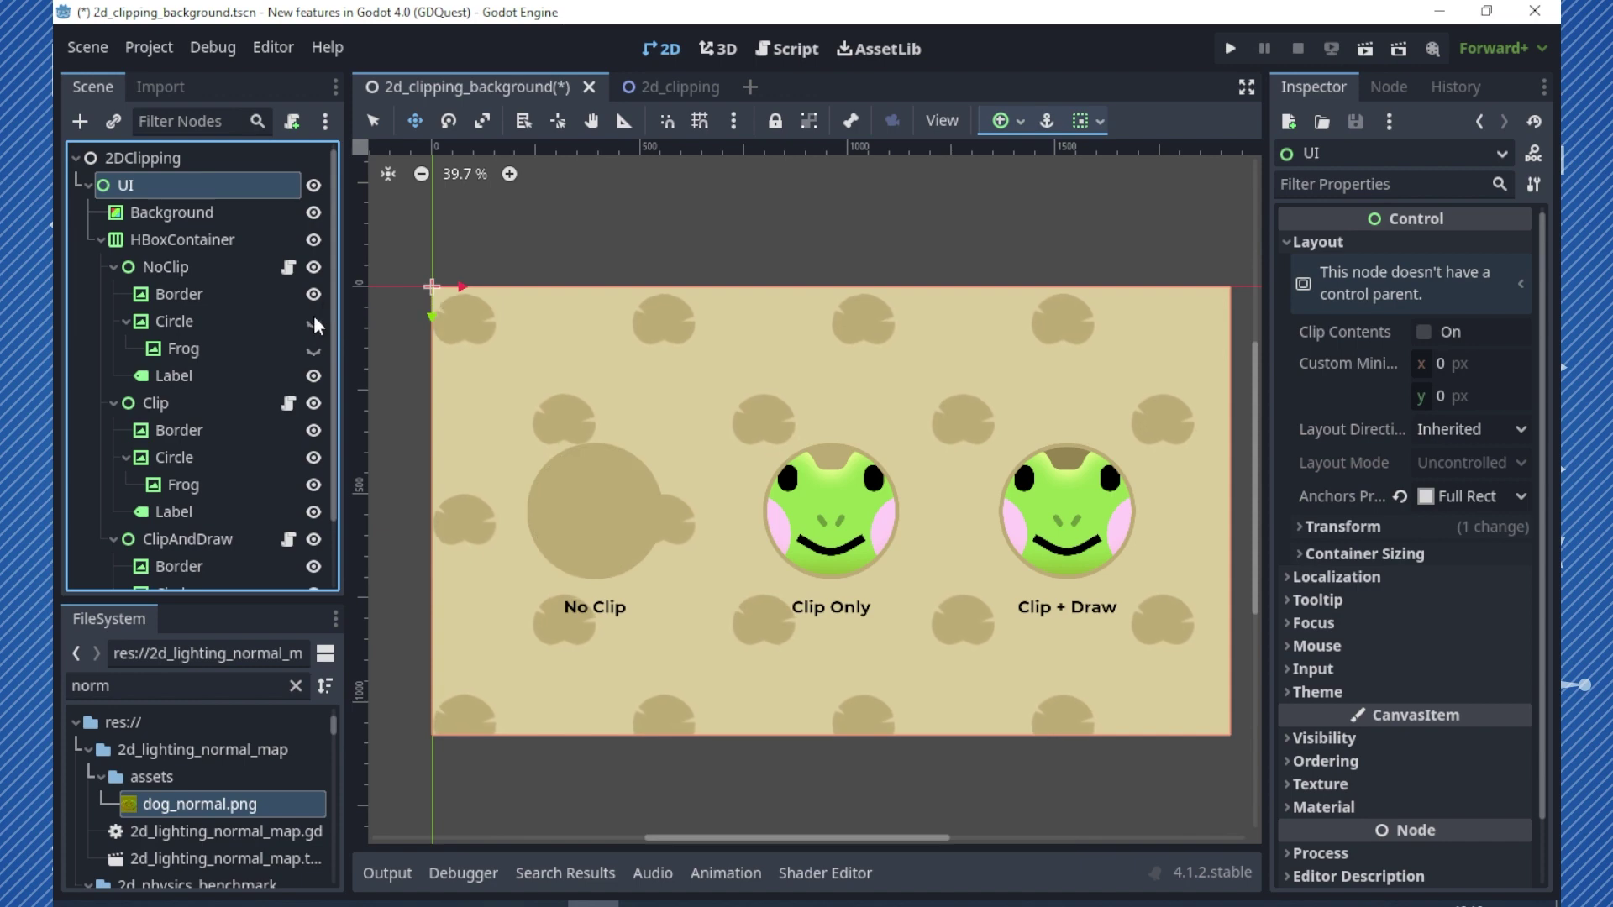
left_click(313, 323)
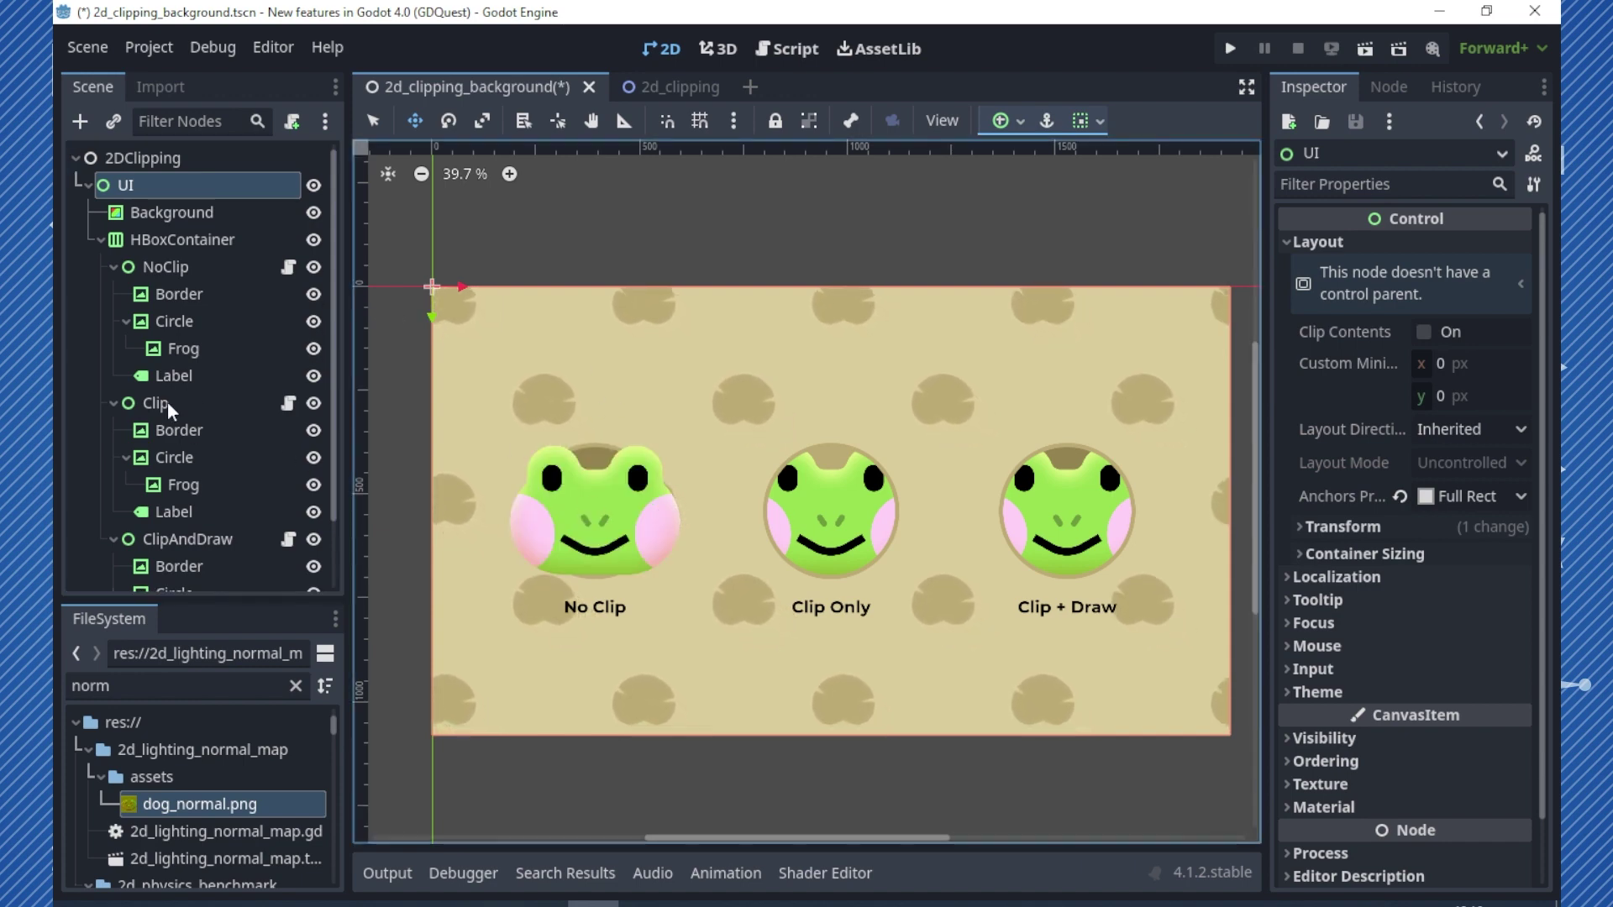
scroll(159, 374, "down", 1)
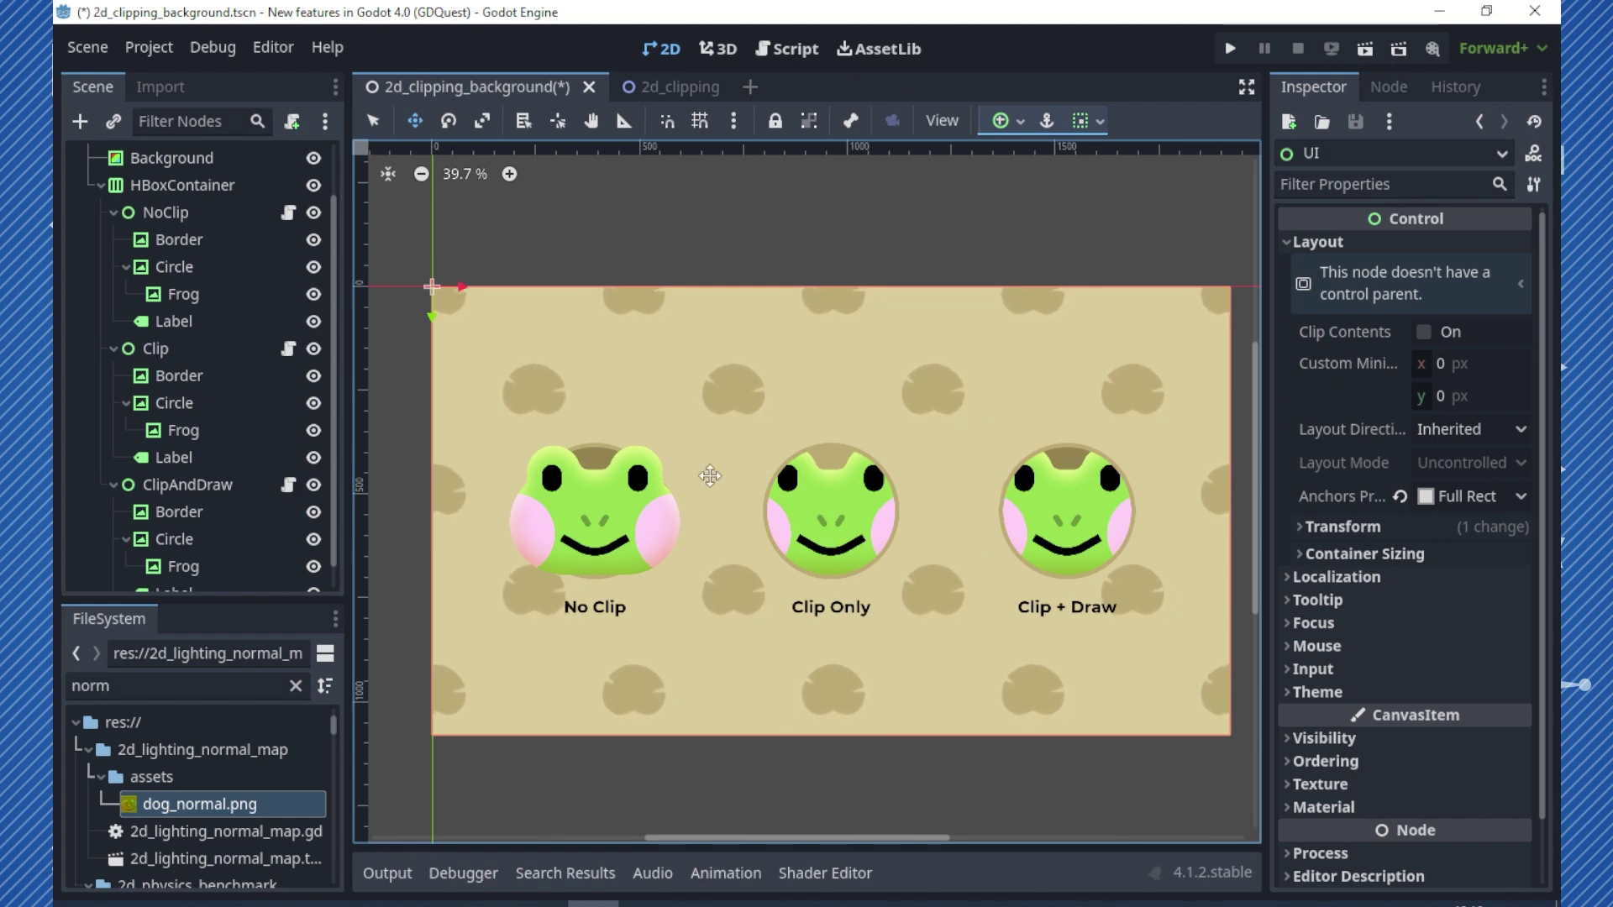
left_click(314, 430)
left_click(314, 430)
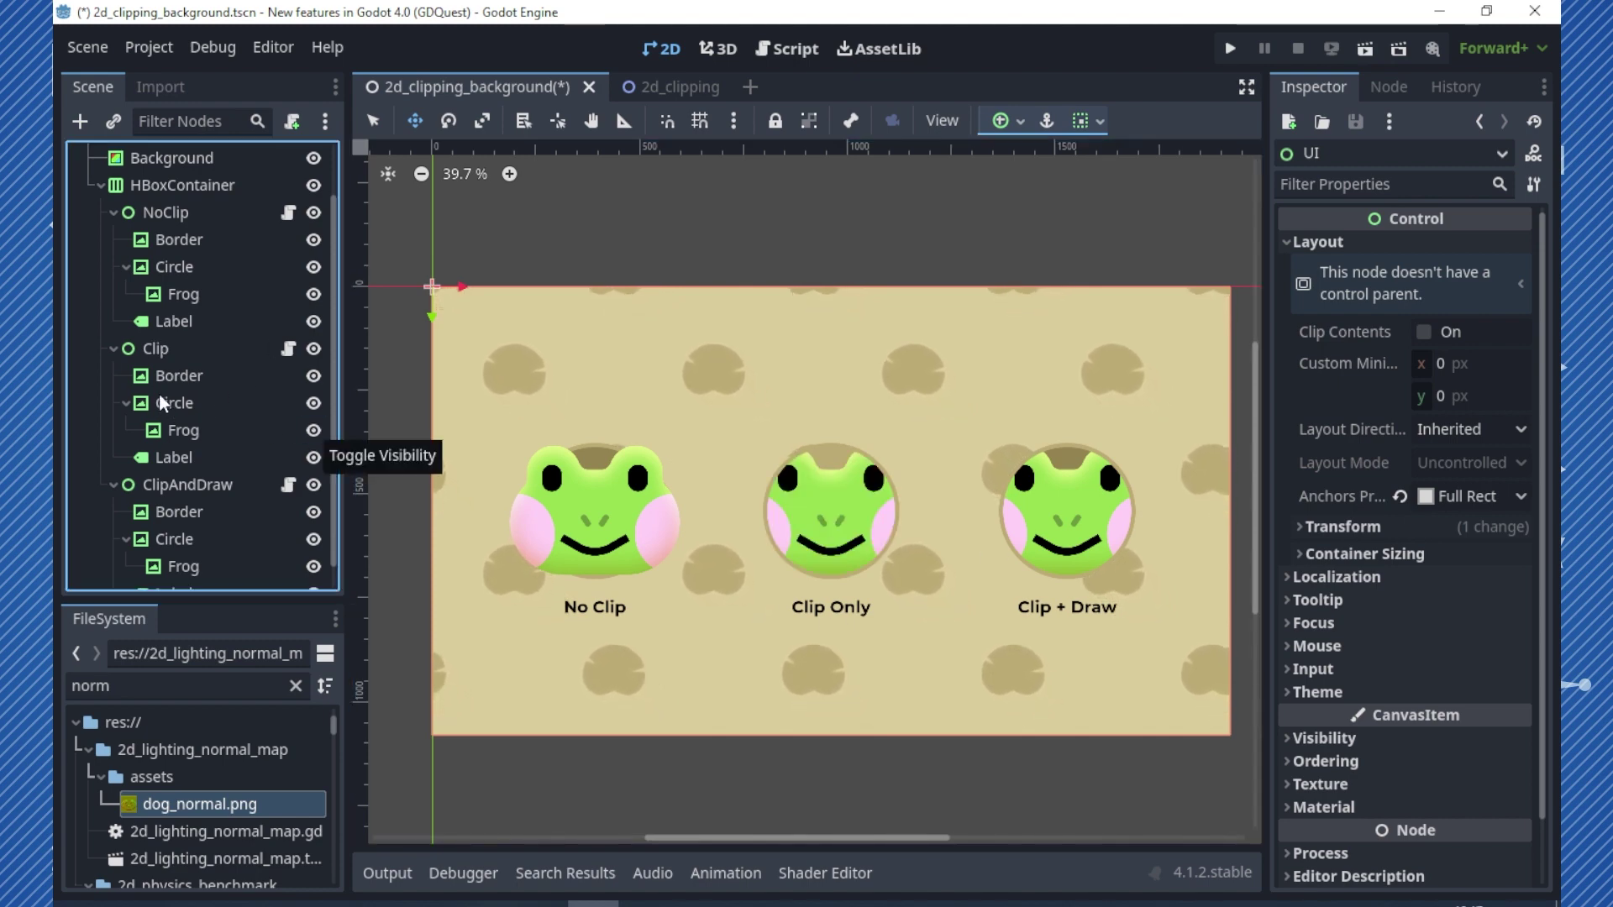
scroll(745, 509, "up", 2)
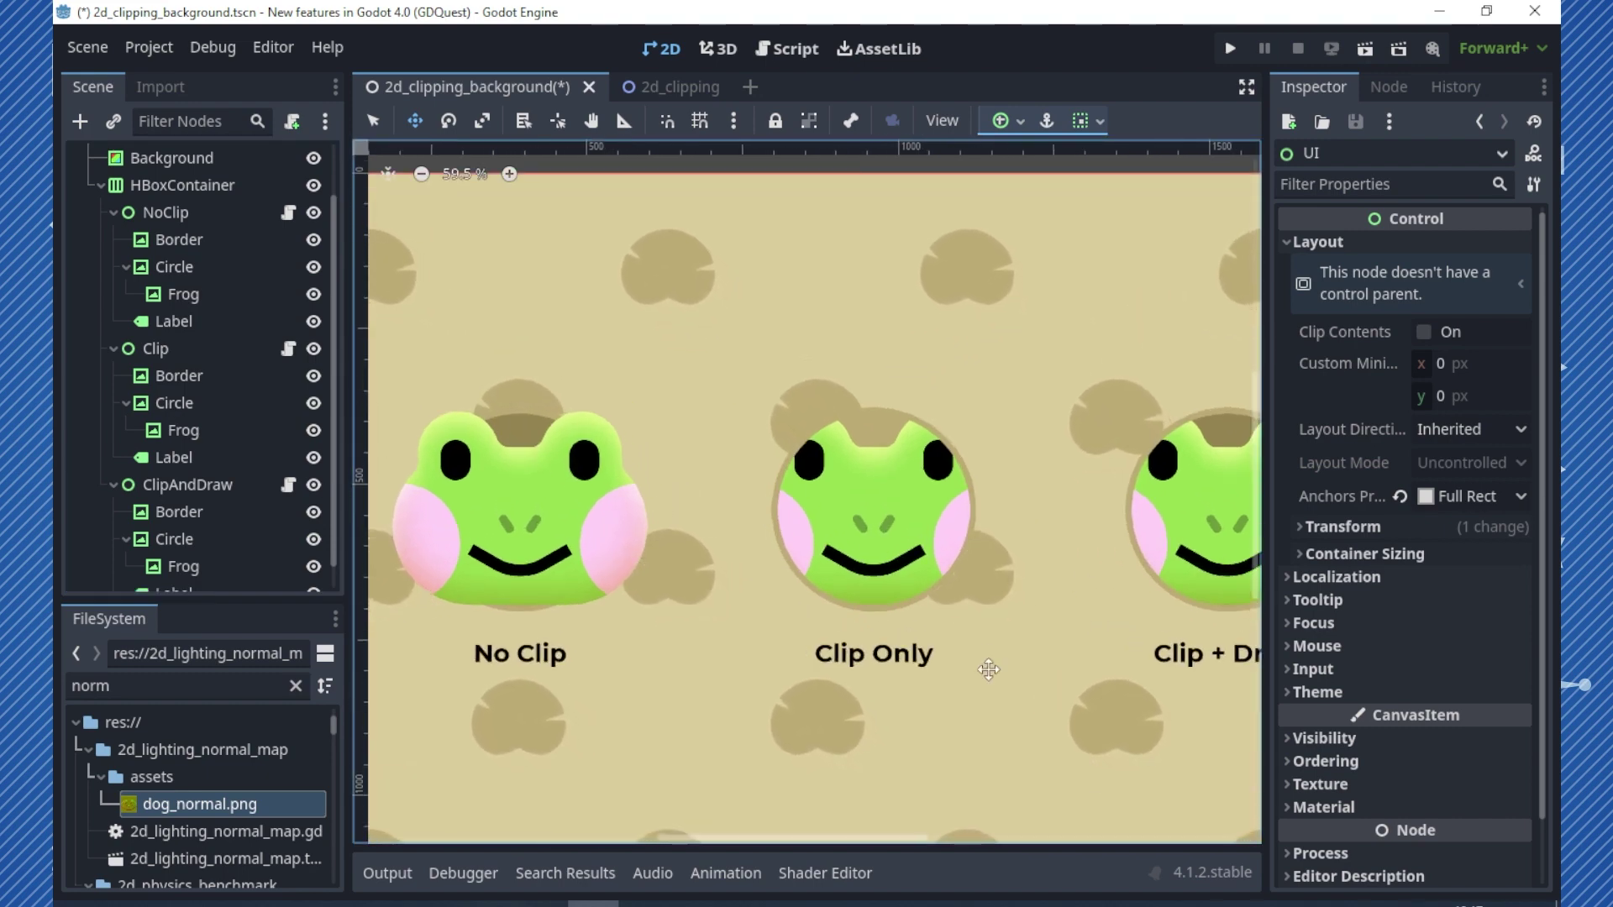
left_click(314, 403)
left_click(314, 402)
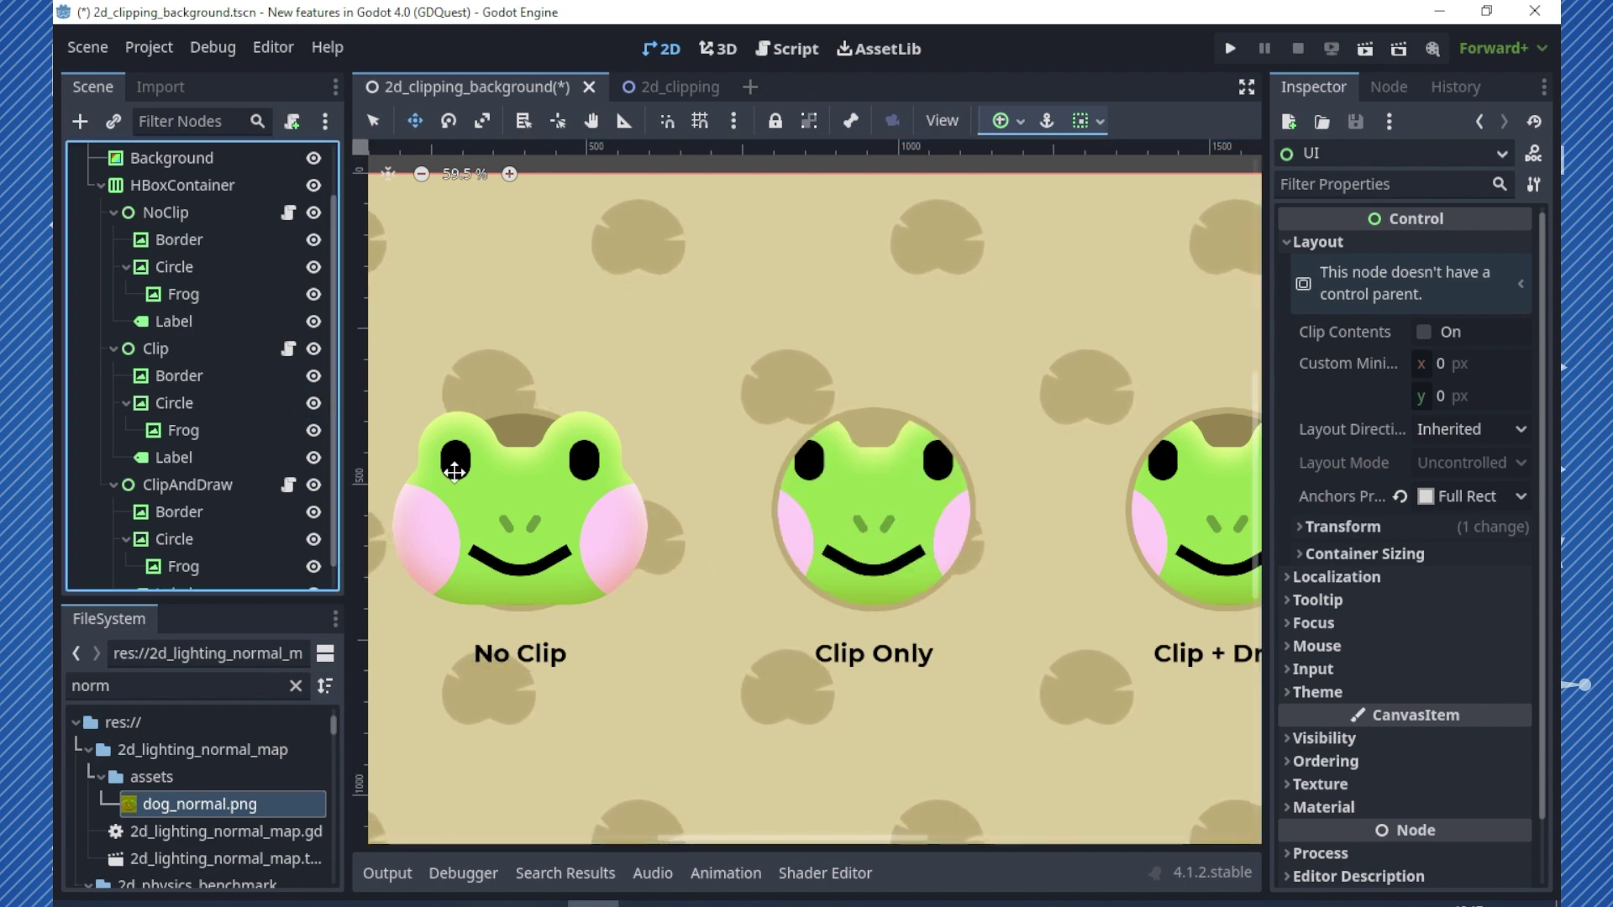
scroll(453, 472, "down", 2)
scroll(935, 563, "right", 3, "shift")
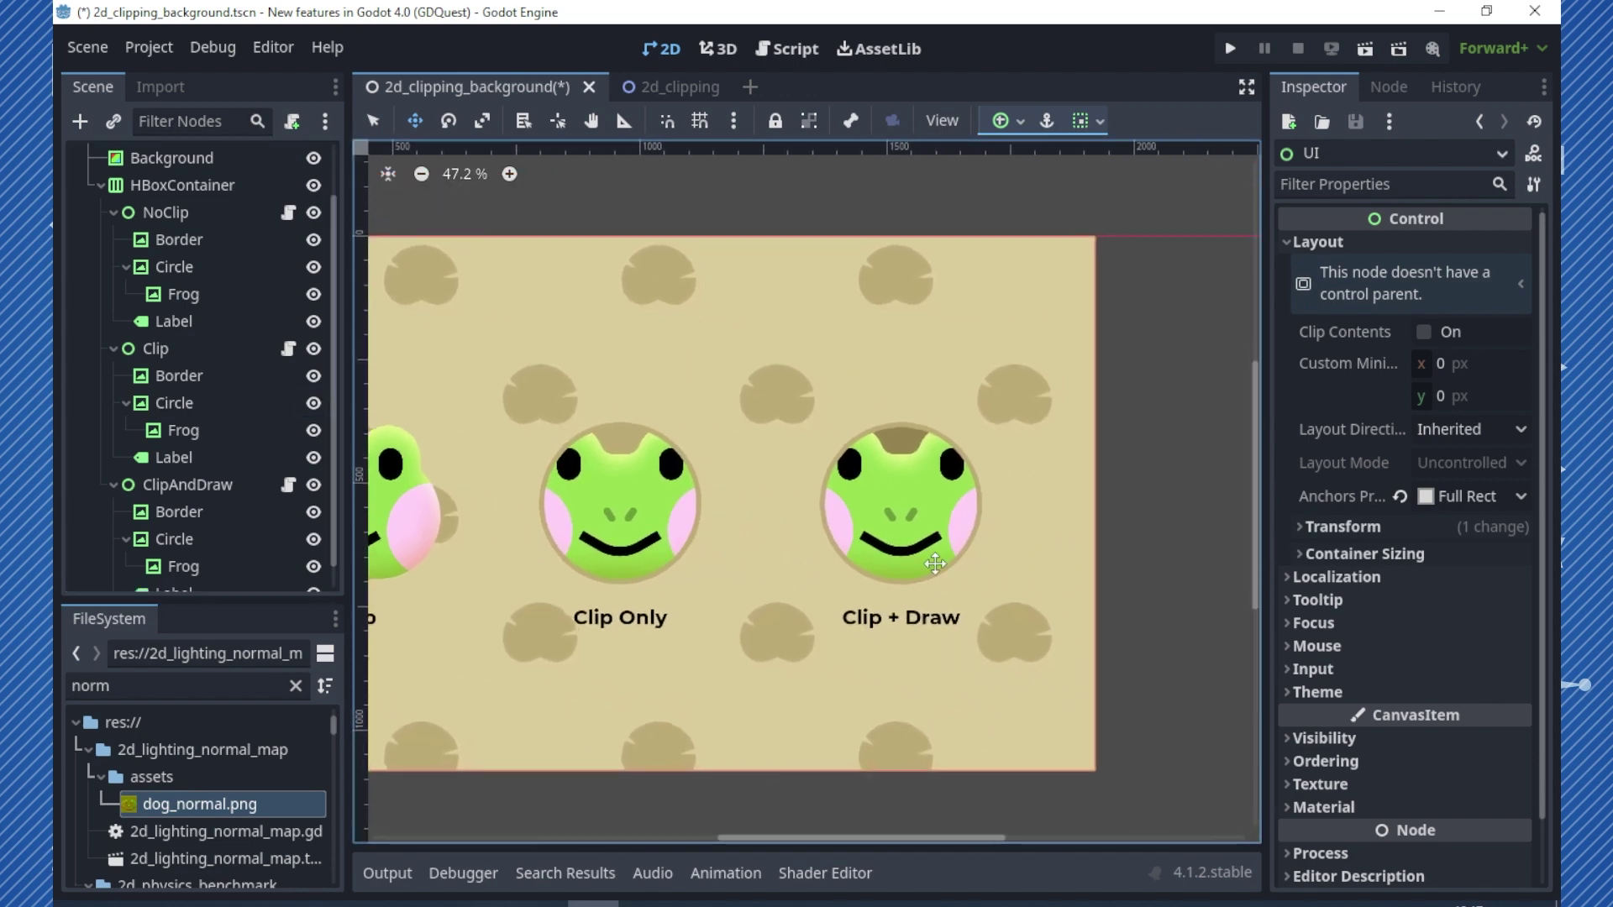
scroll(173, 481, "down", 1)
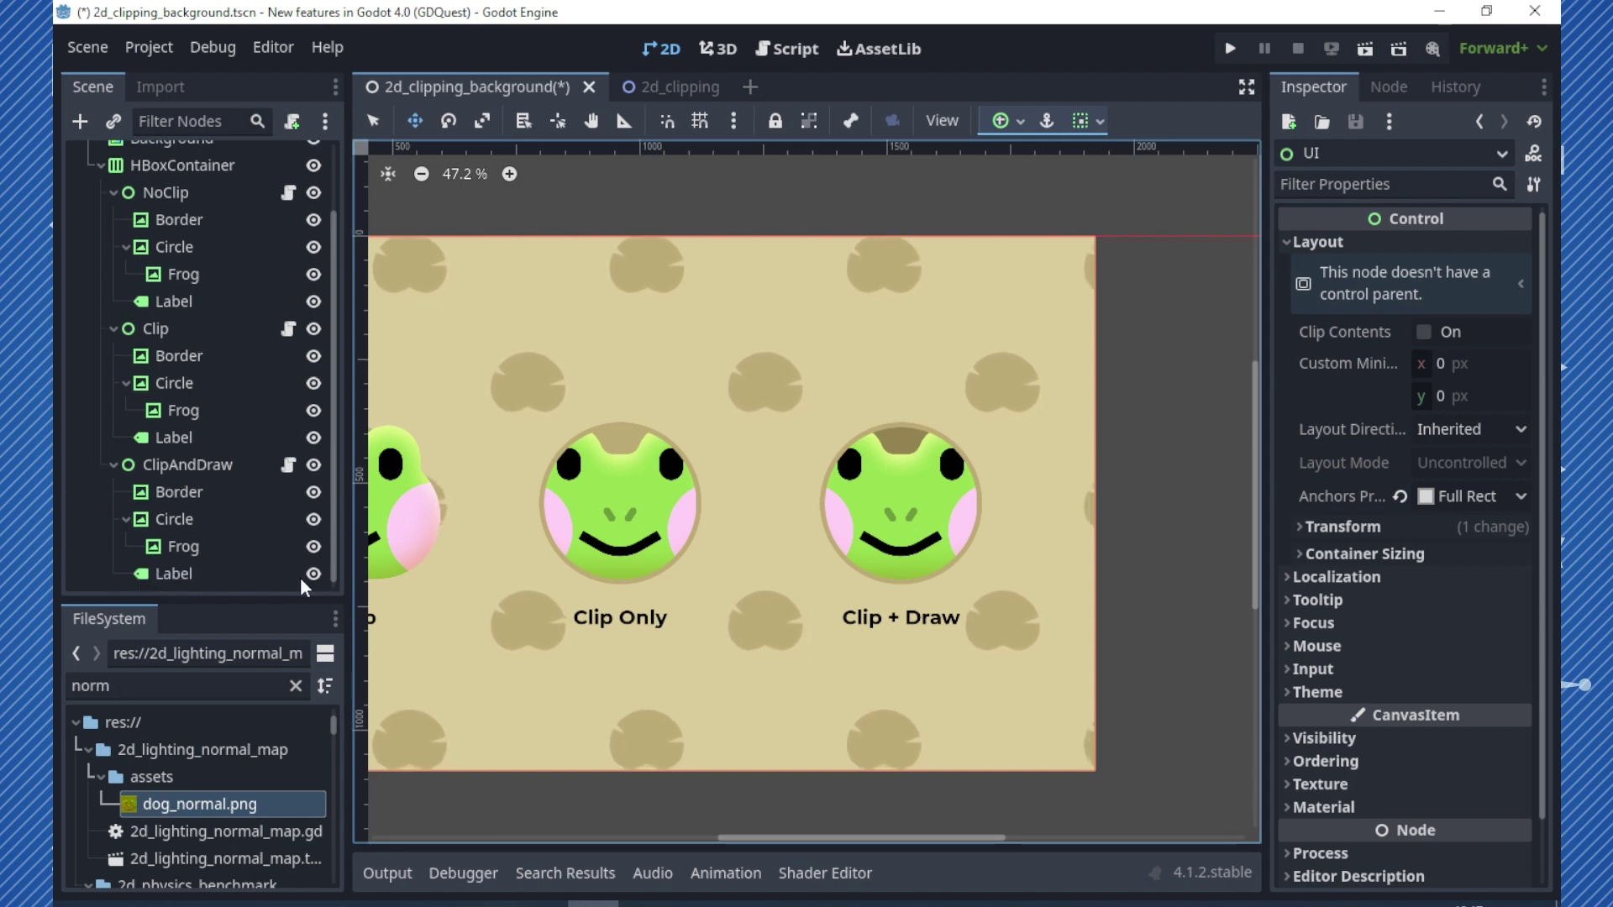
left_click(316, 548)
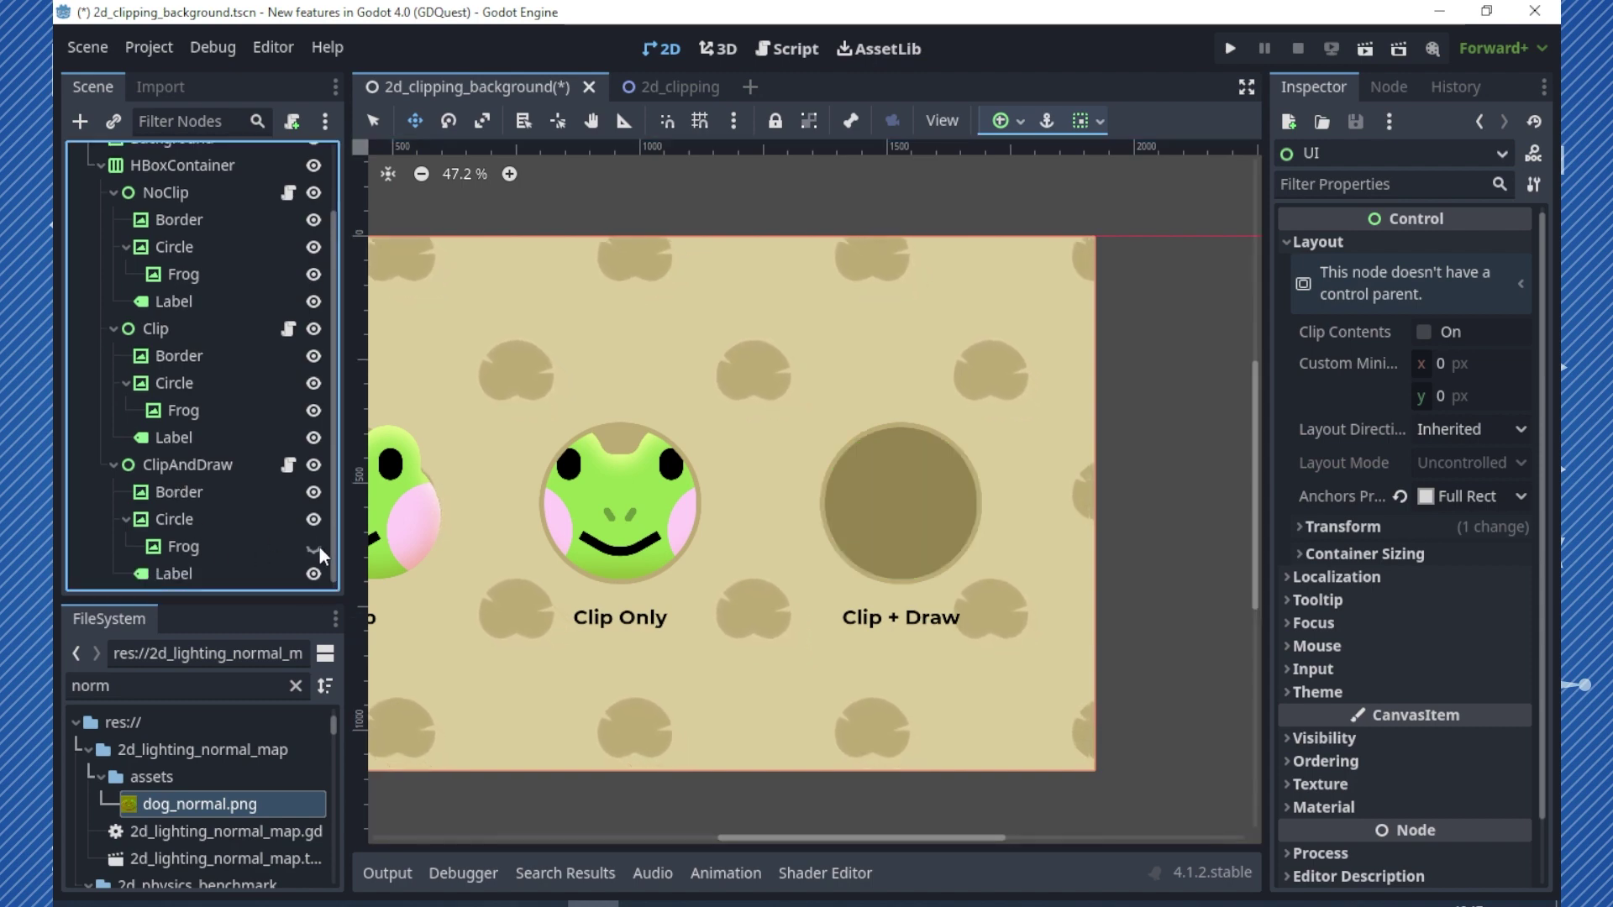
left_click(315, 548)
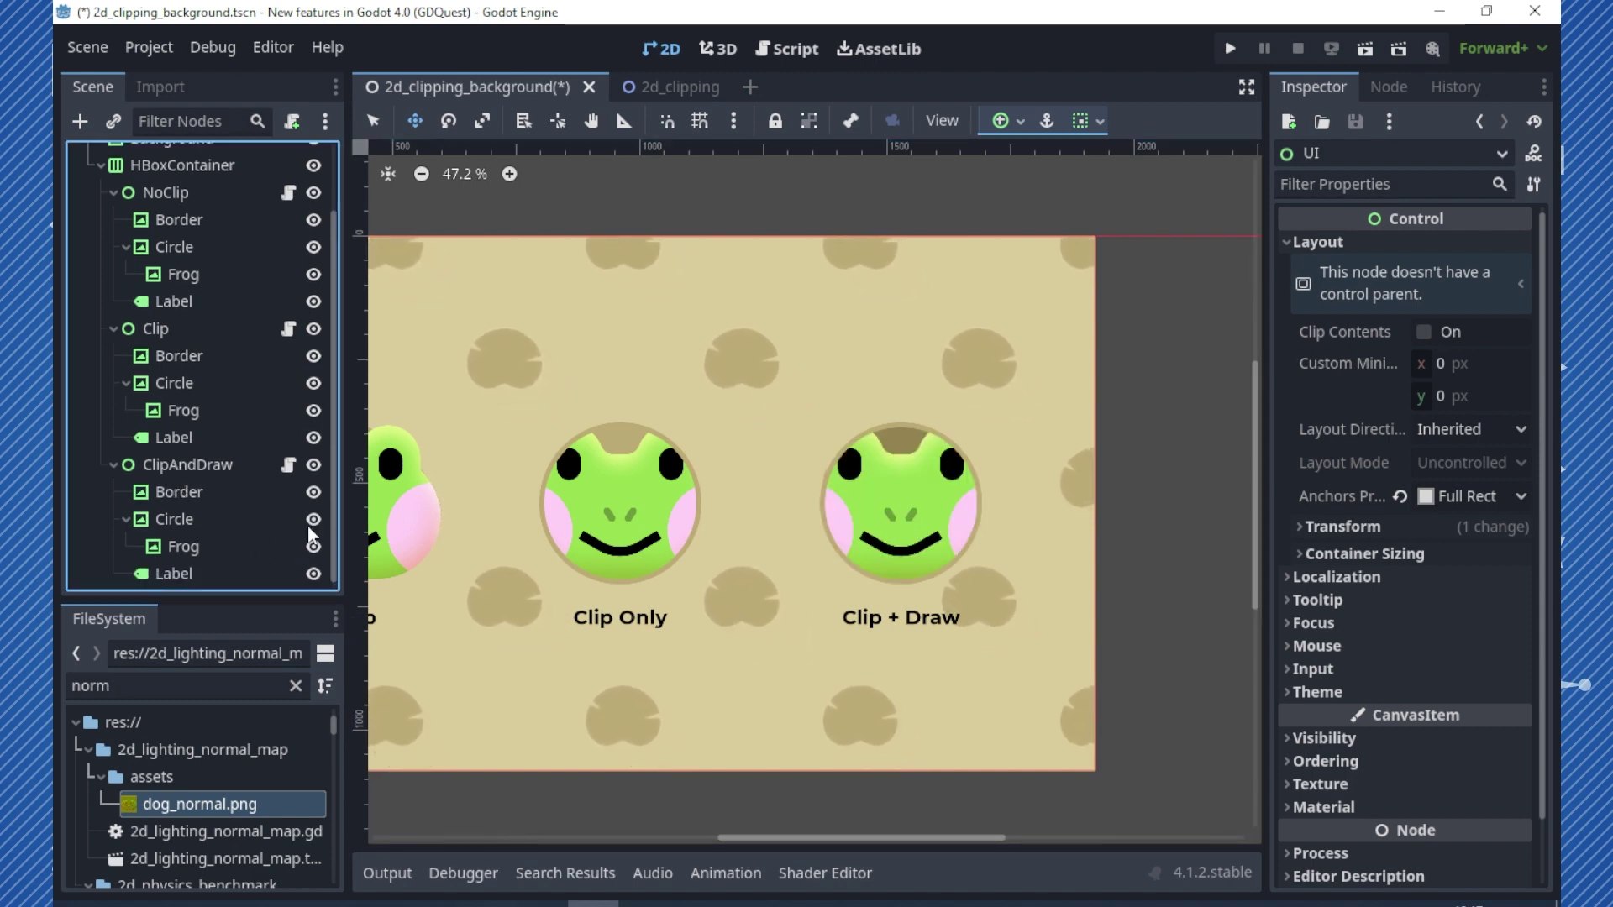
left_click(313, 547)
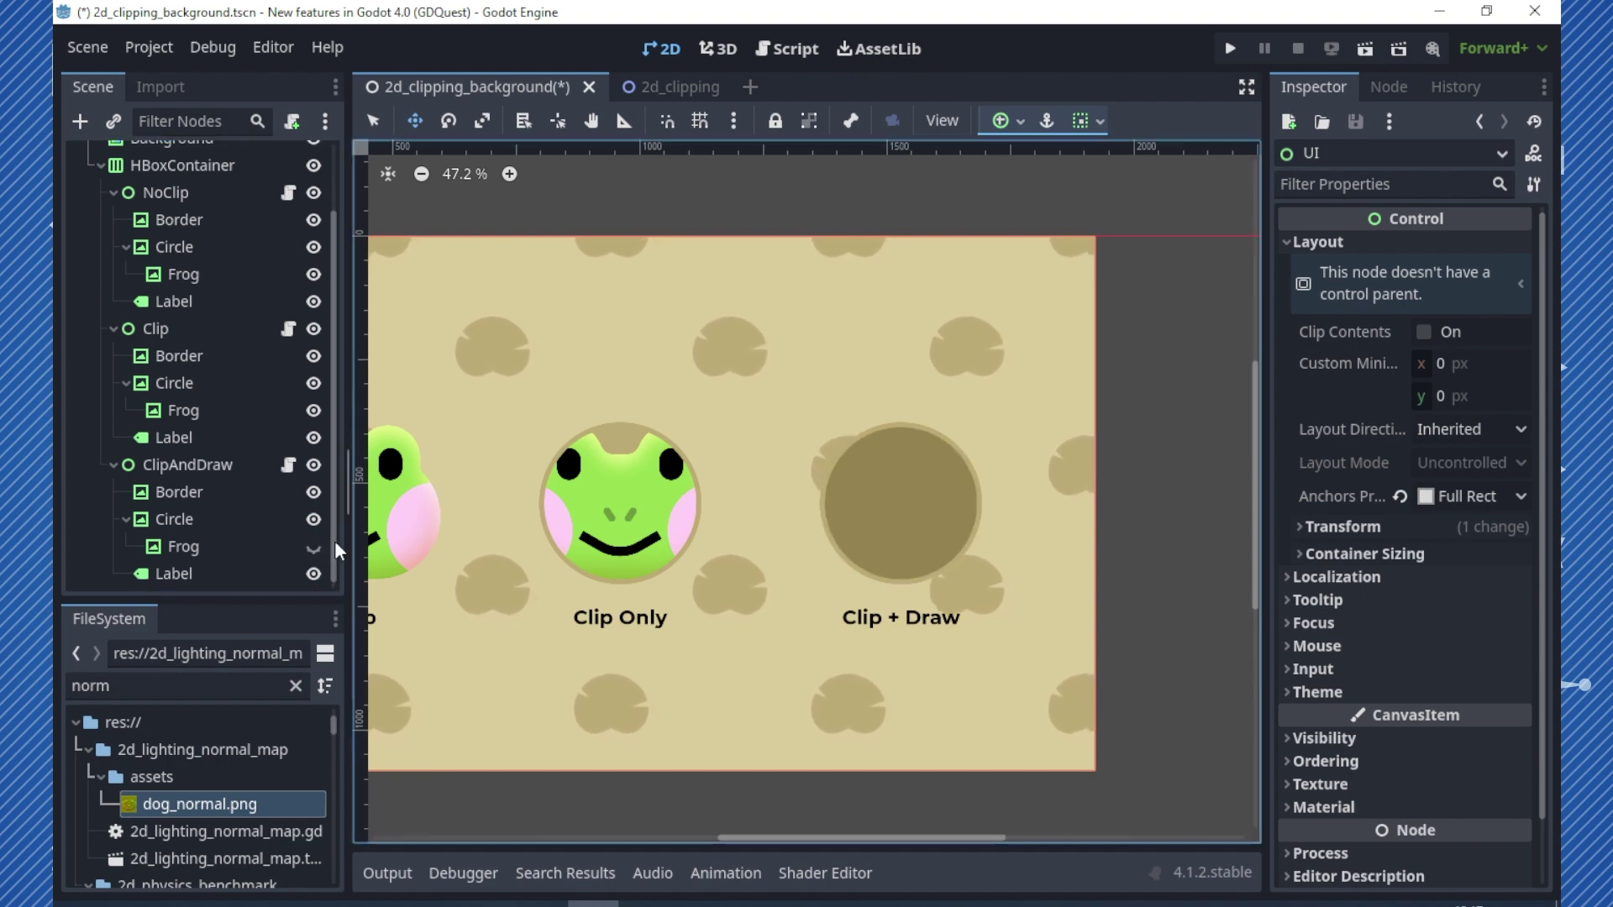
left_click(314, 547)
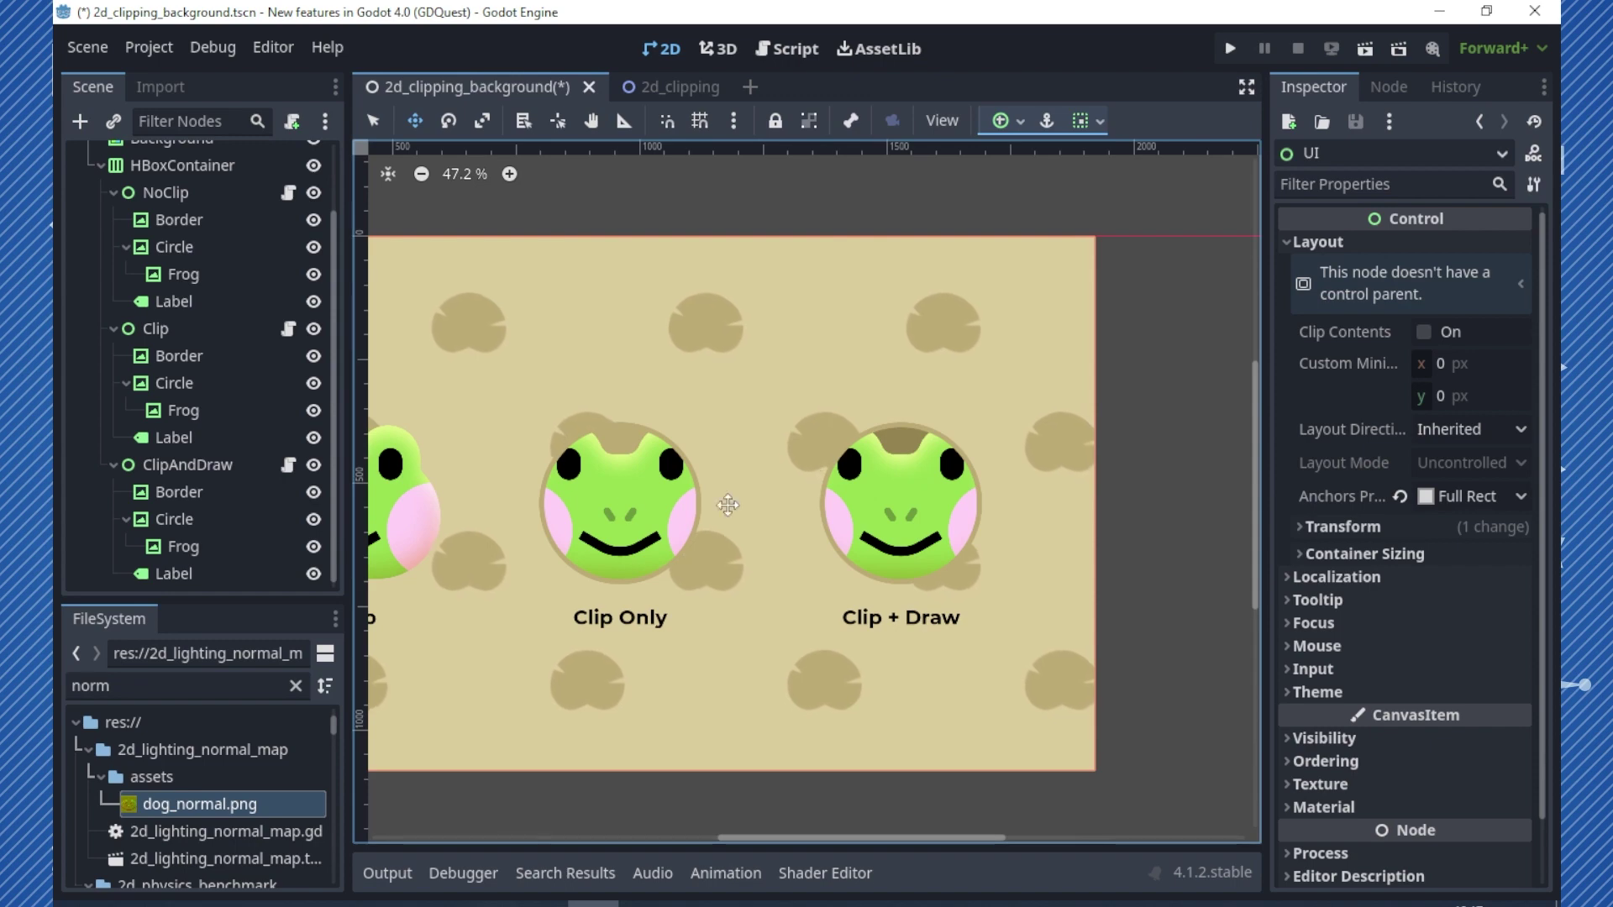
middle_click_drag(784, 601, 982, 641)
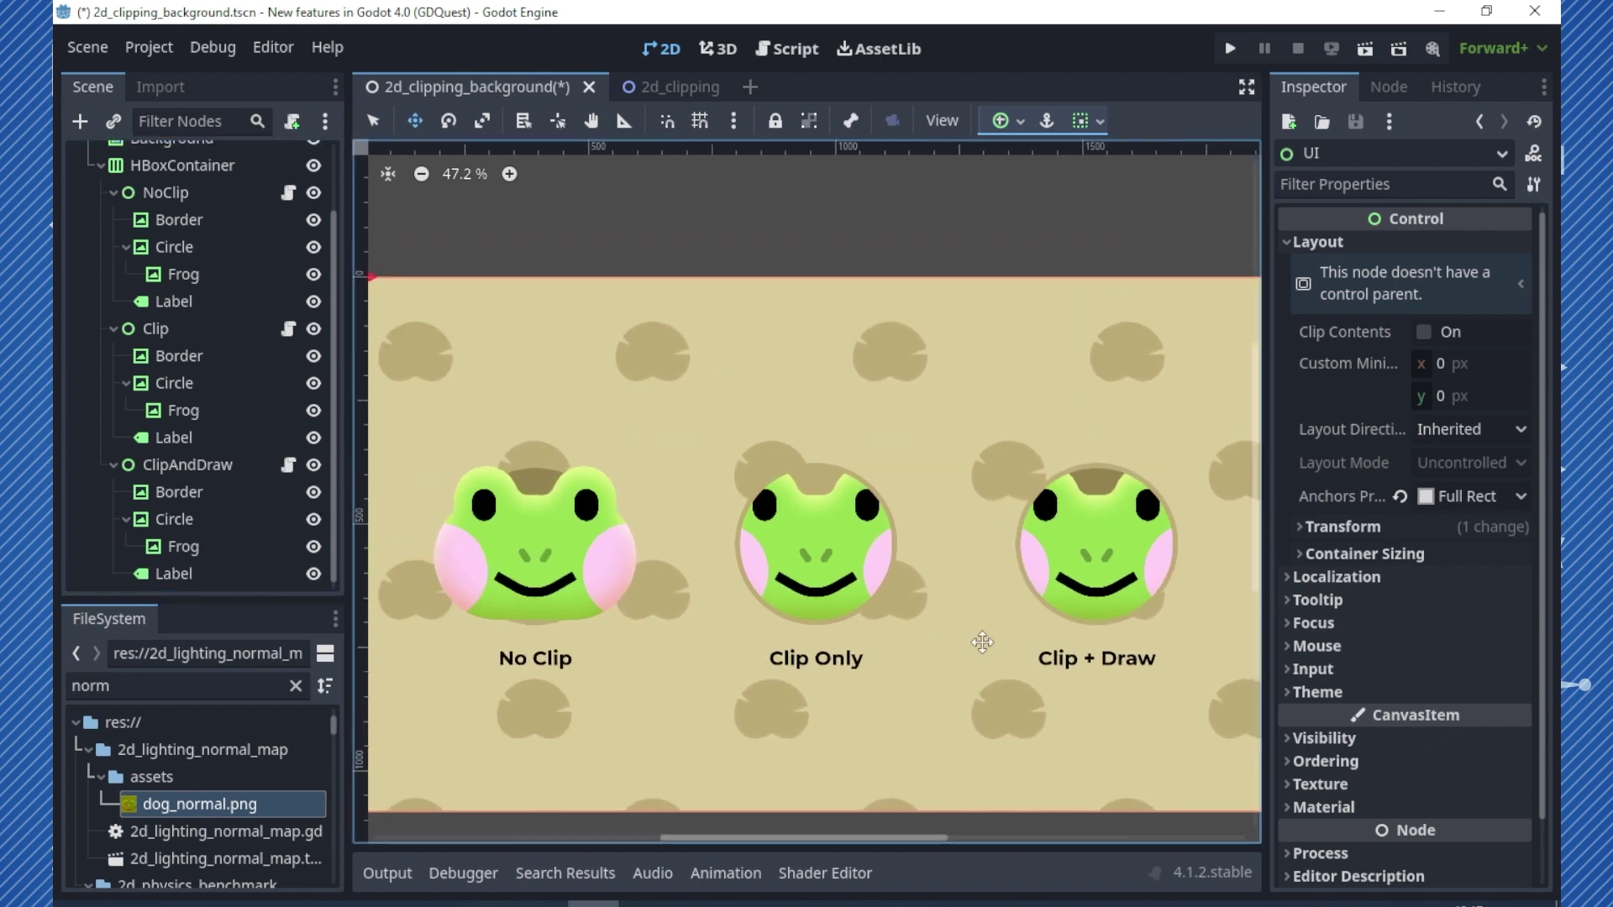
scroll(983, 558, "down", 2, "ctrl")
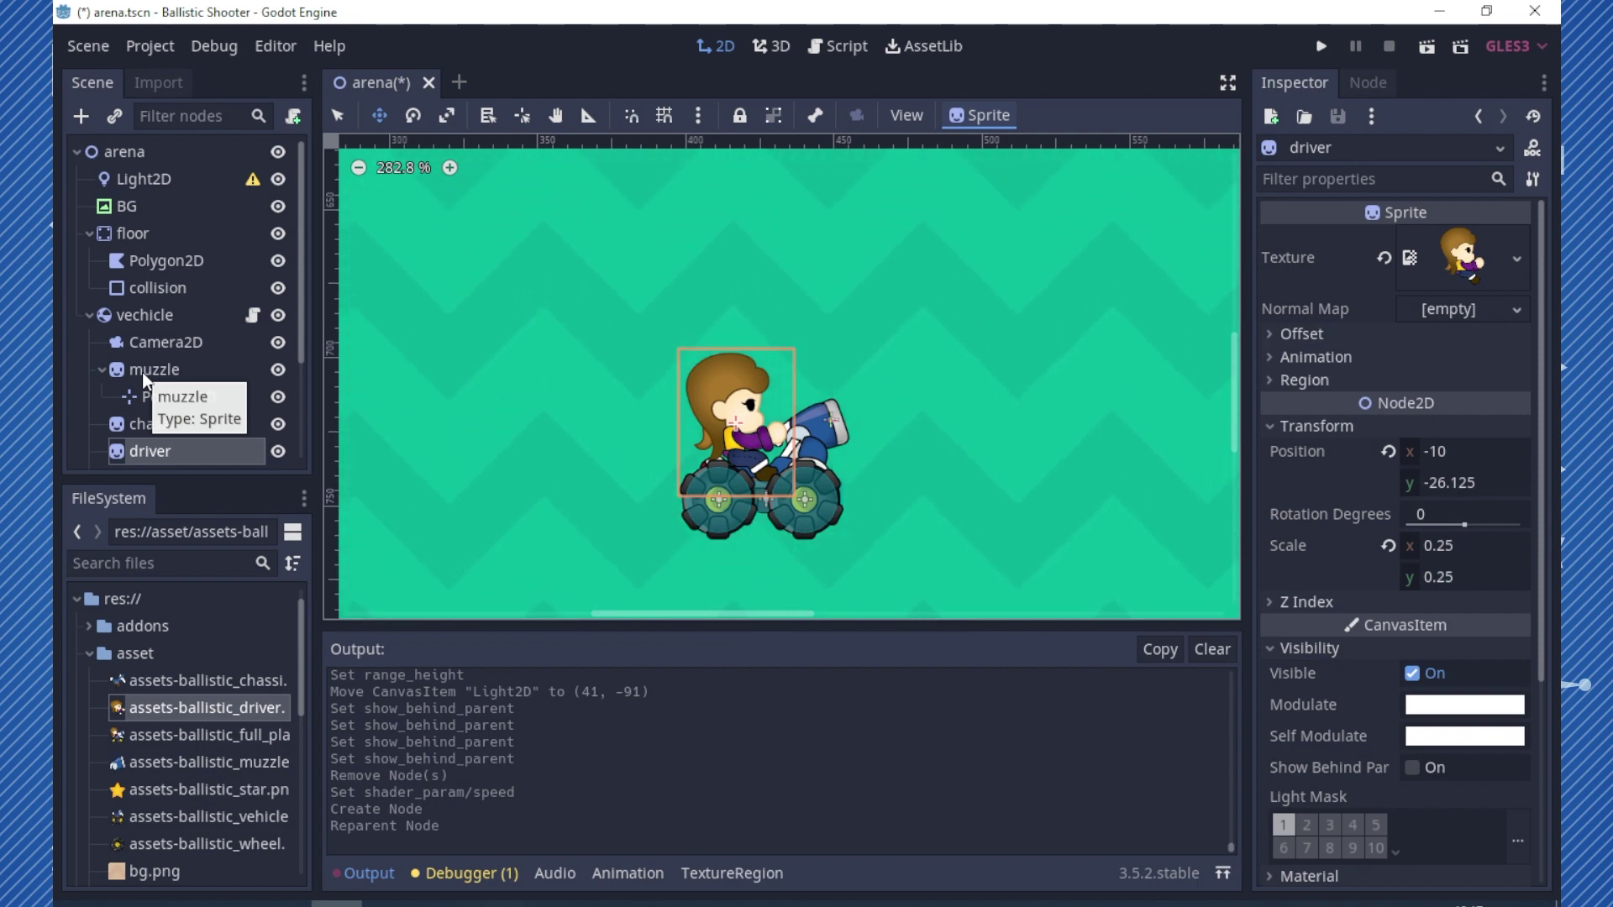
scroll(1495, 554, "down", 3)
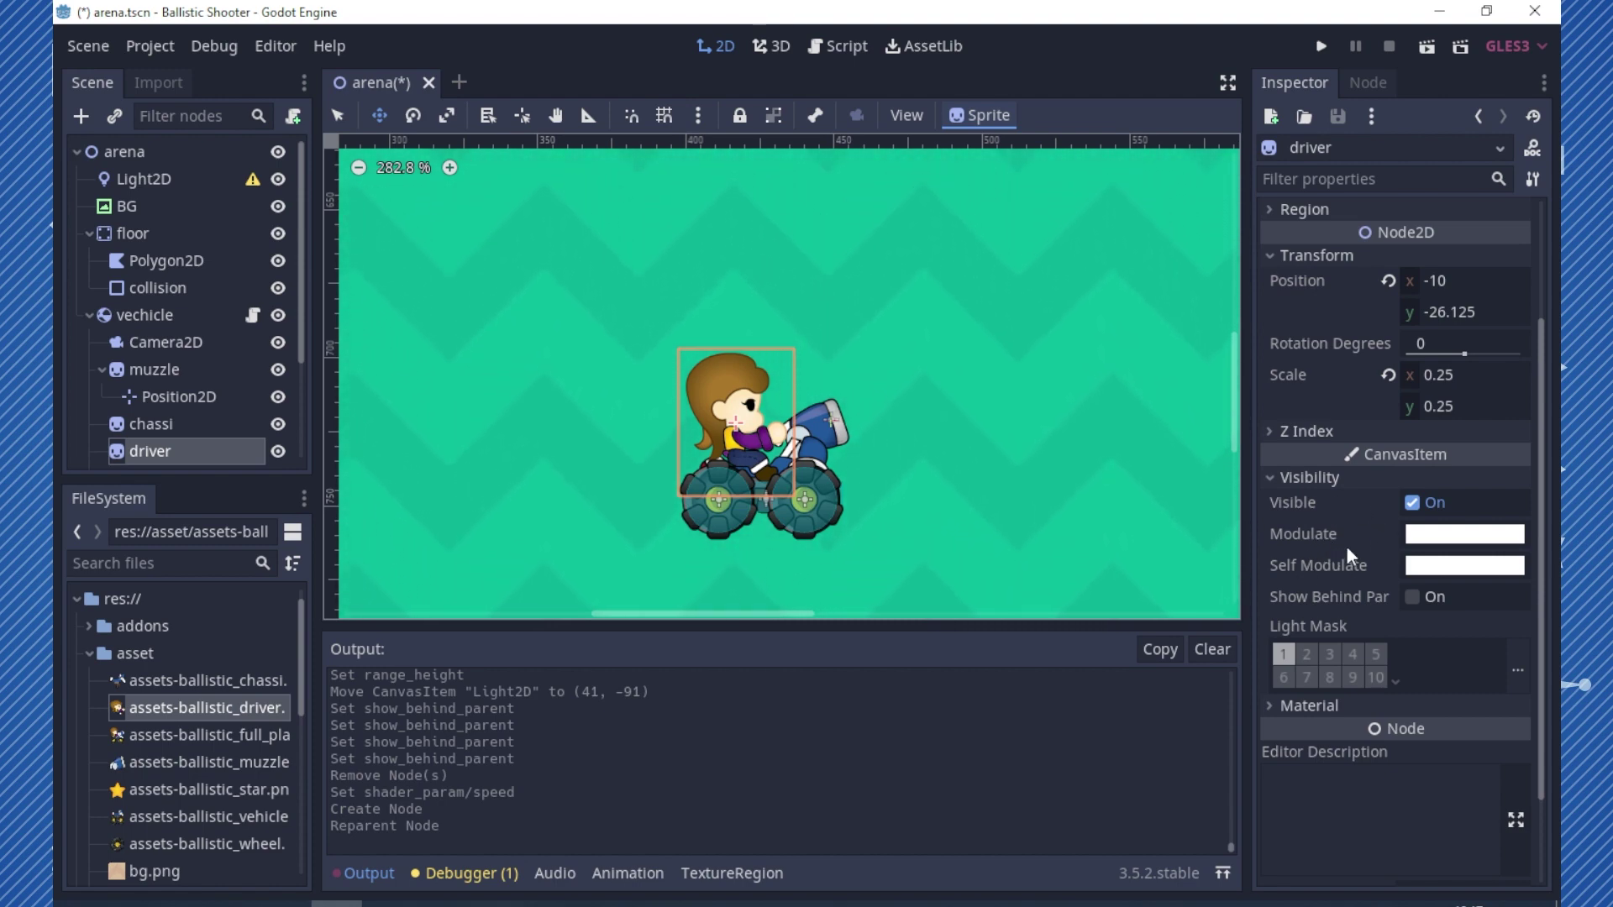
double_click(1413, 597)
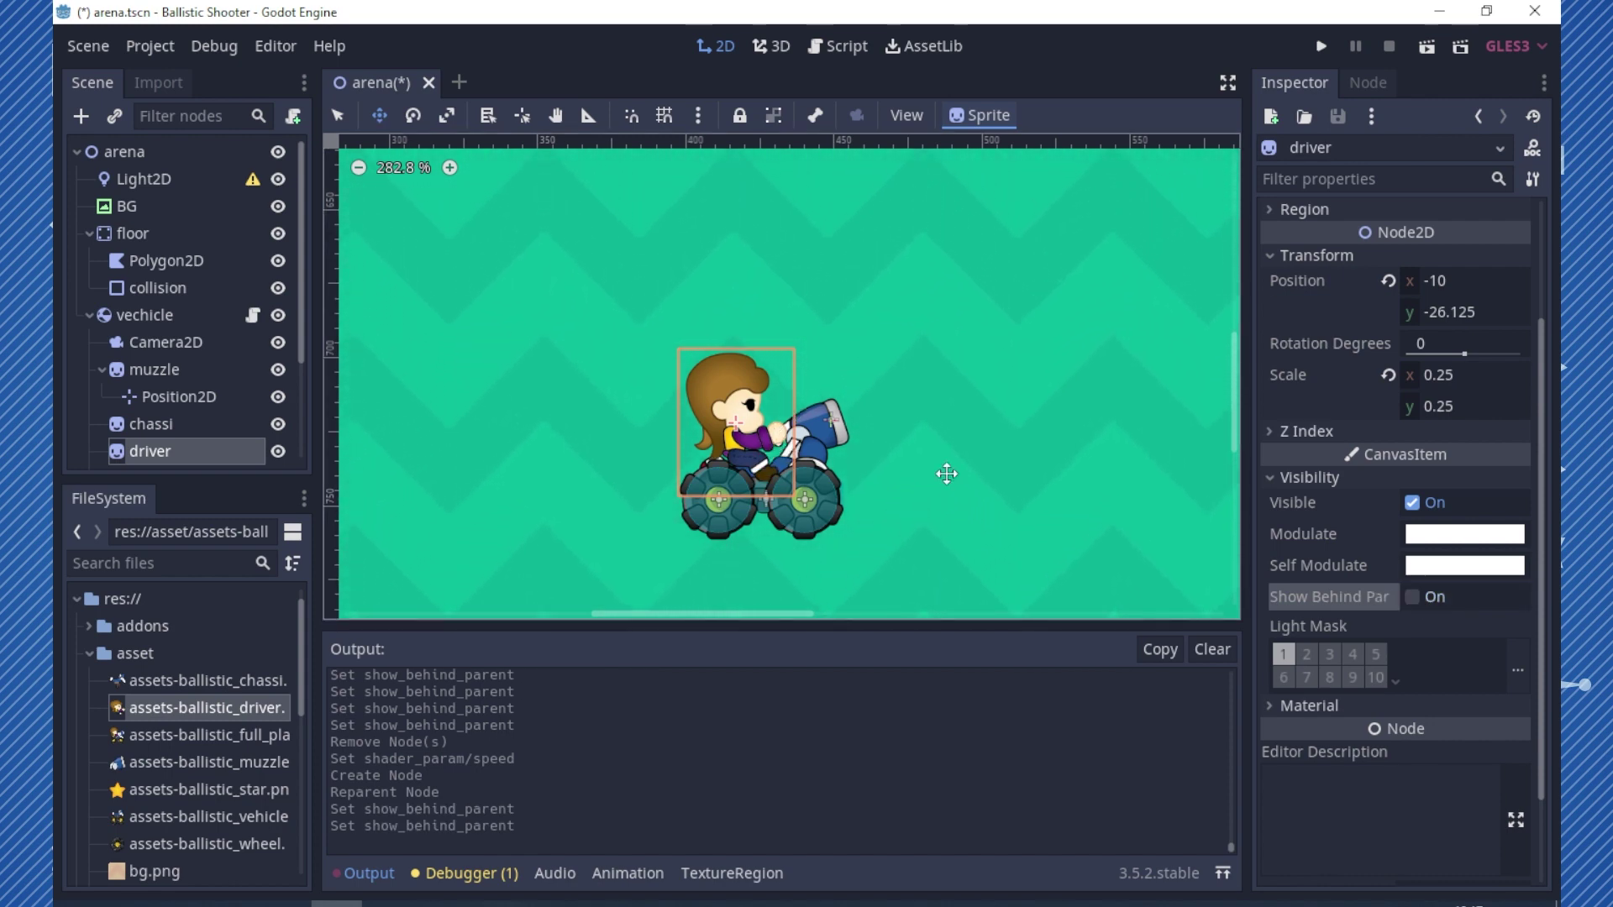
mouse_move(1391, 594)
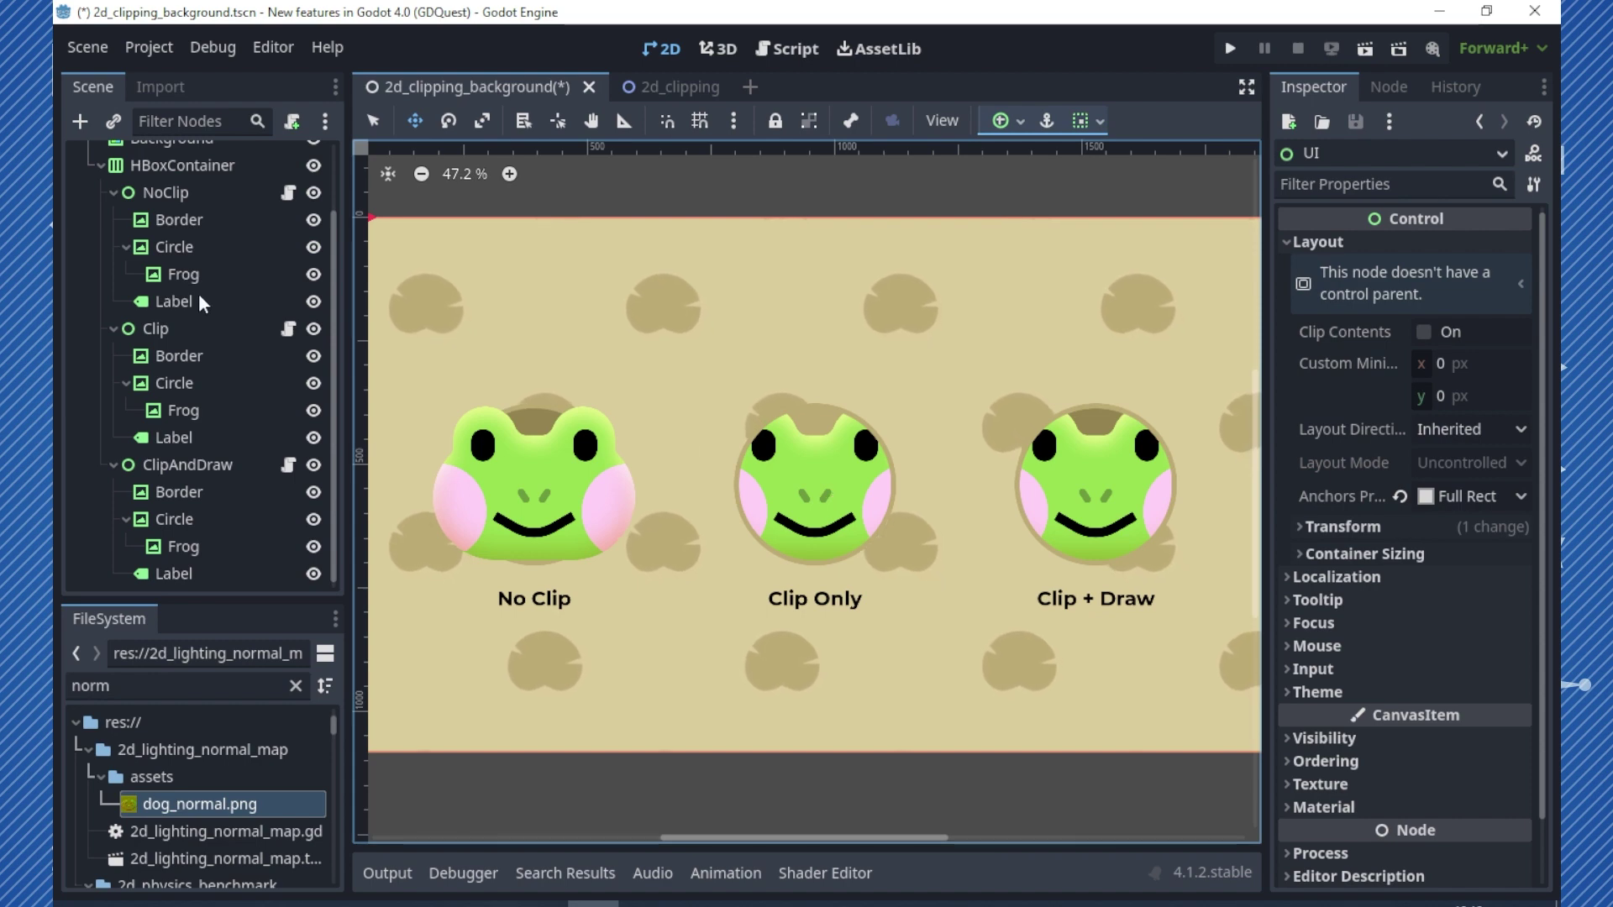
Select the No Clip Frog and expand CanvasItem Visibility to show Clip Children Disabled
left_click(183, 274)
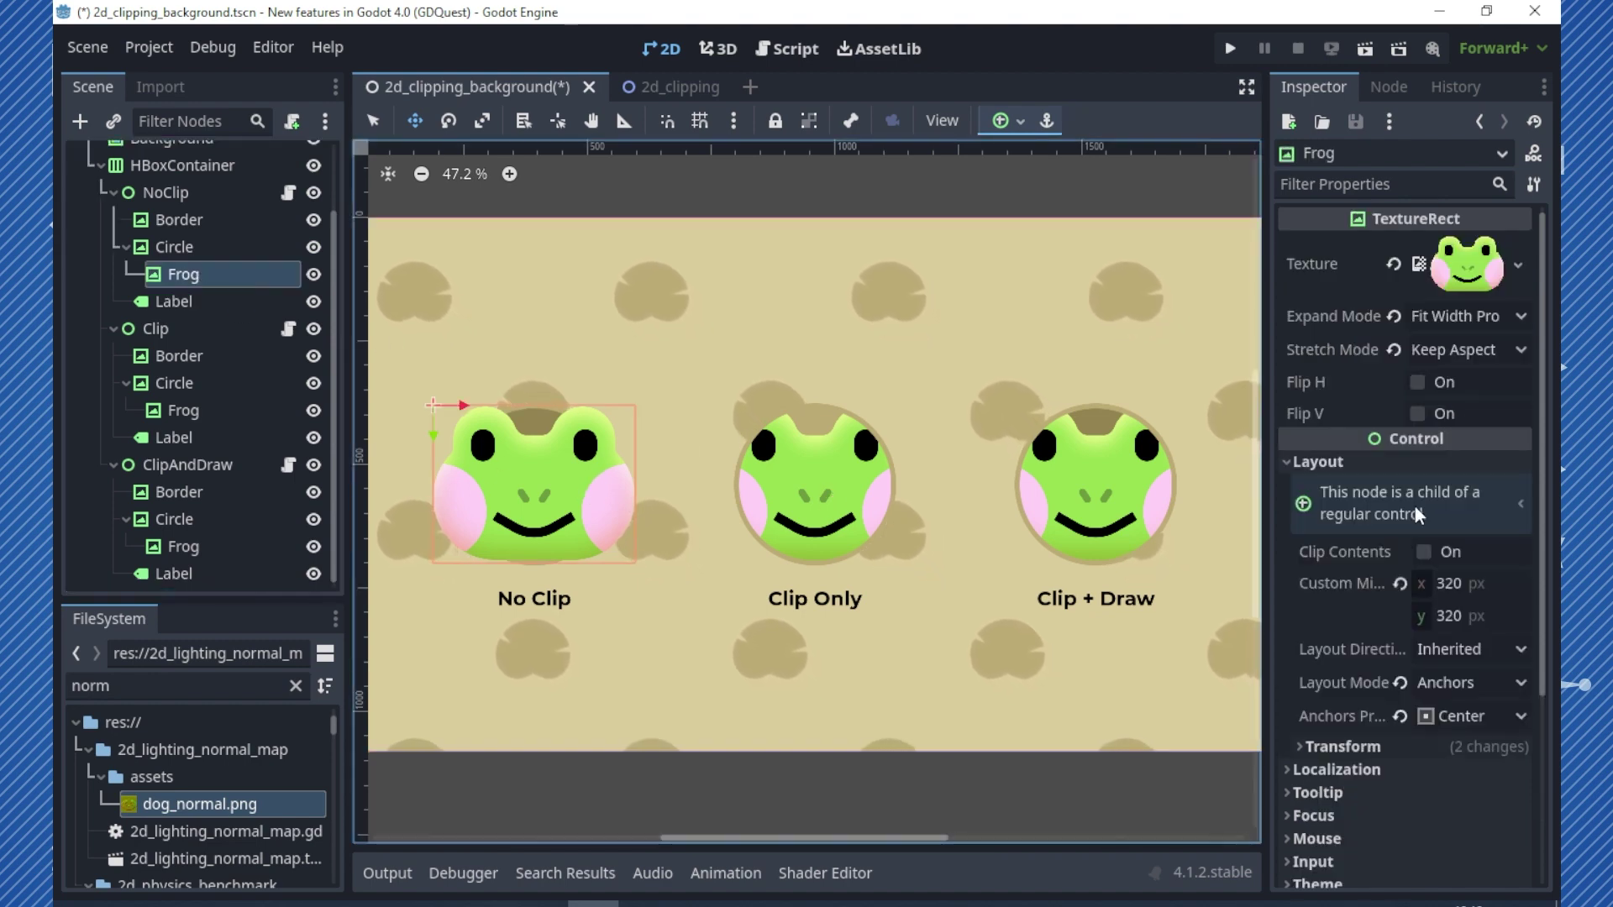
scroll(1371, 514, "down", 1)
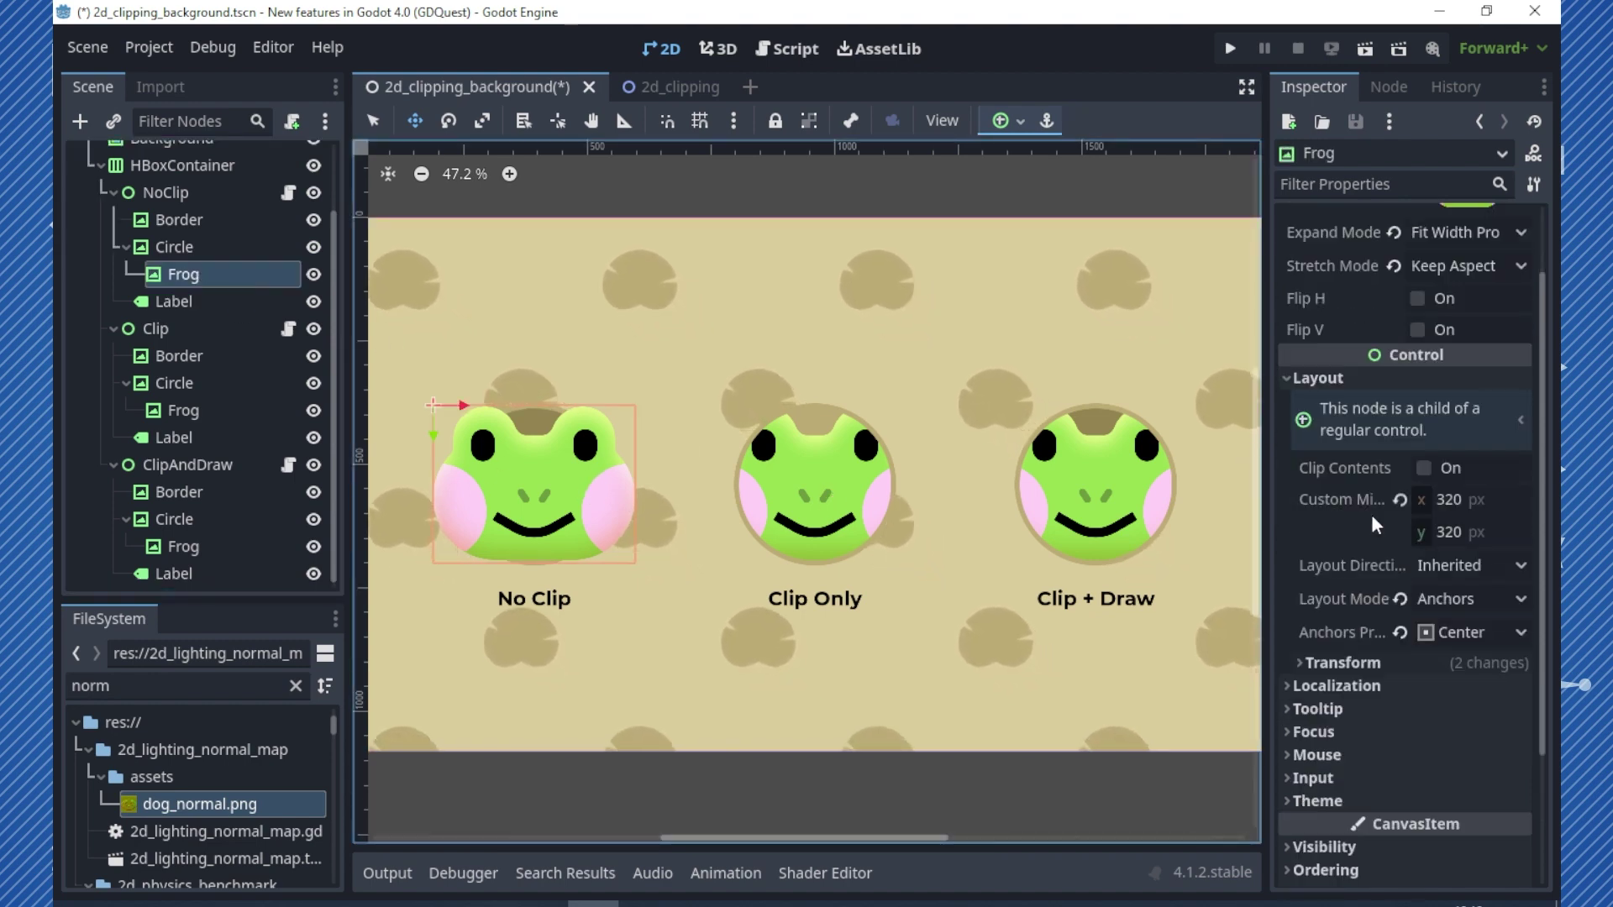
scroll(1371, 515, "down", 4)
left_click(1365, 671)
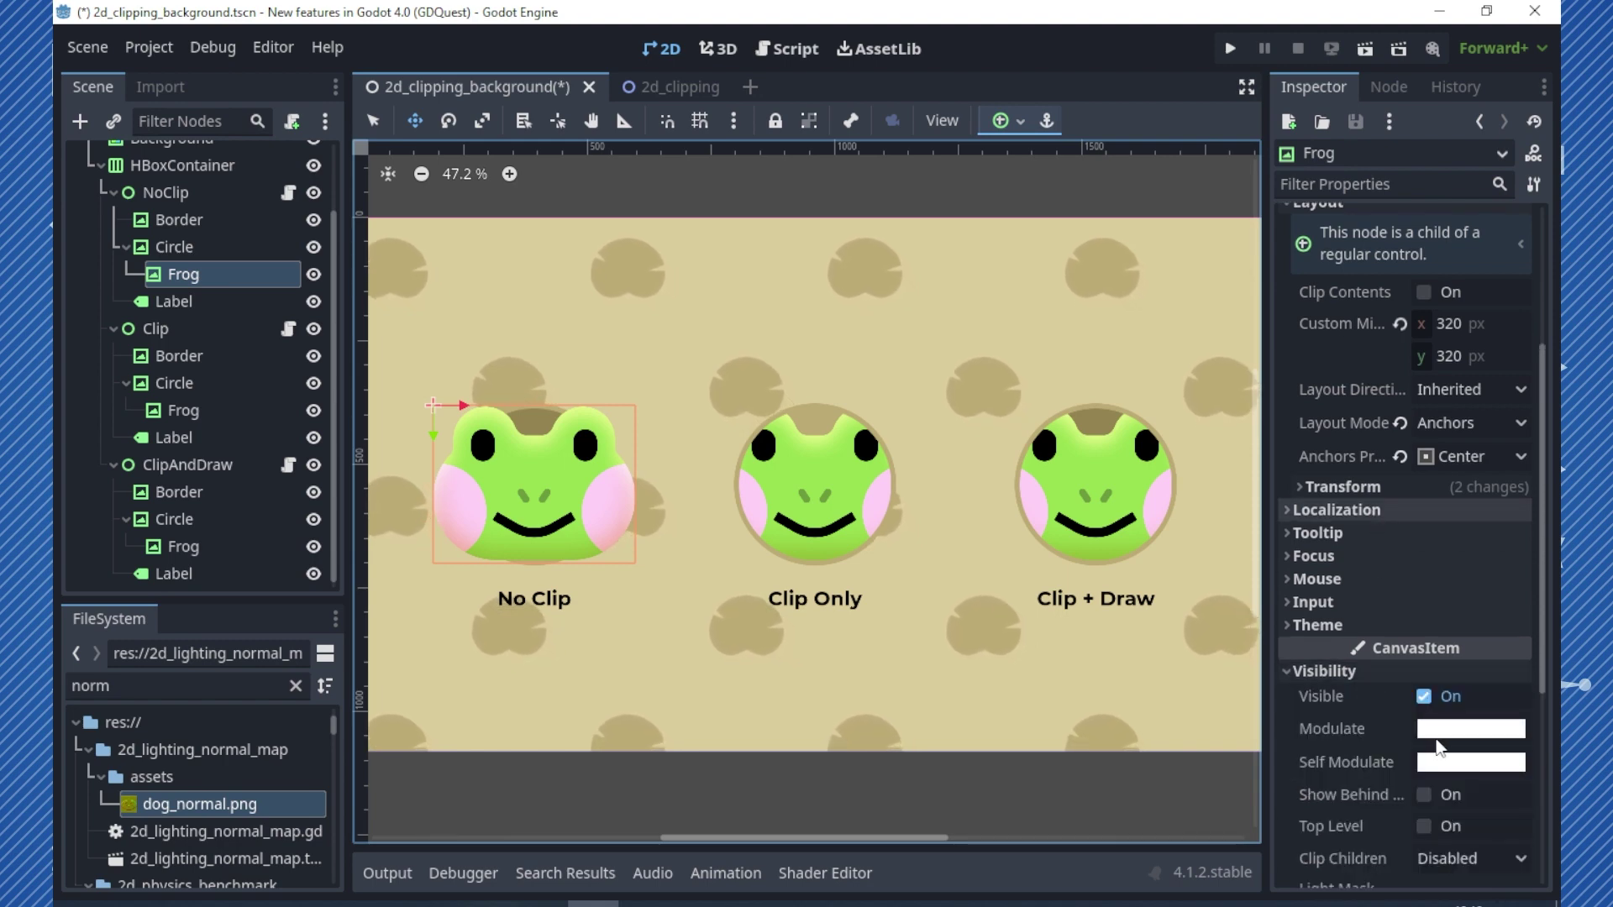
scroll(1428, 731, "down", 3)
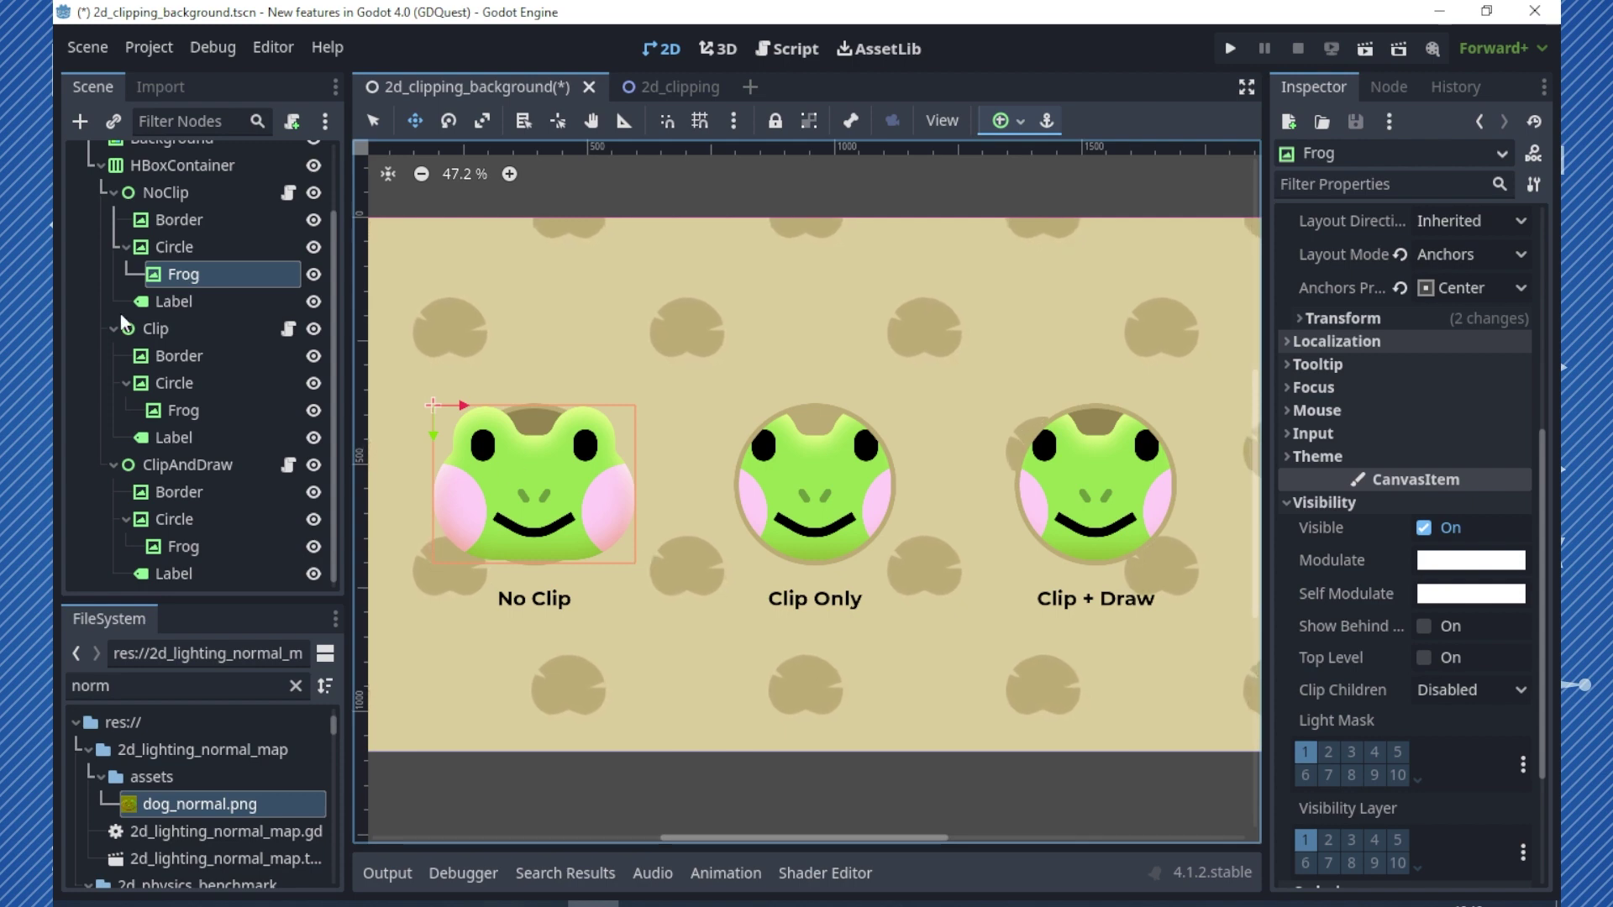
Set the No Clip circle's Clip Children to Clip Only
left_click(180, 246)
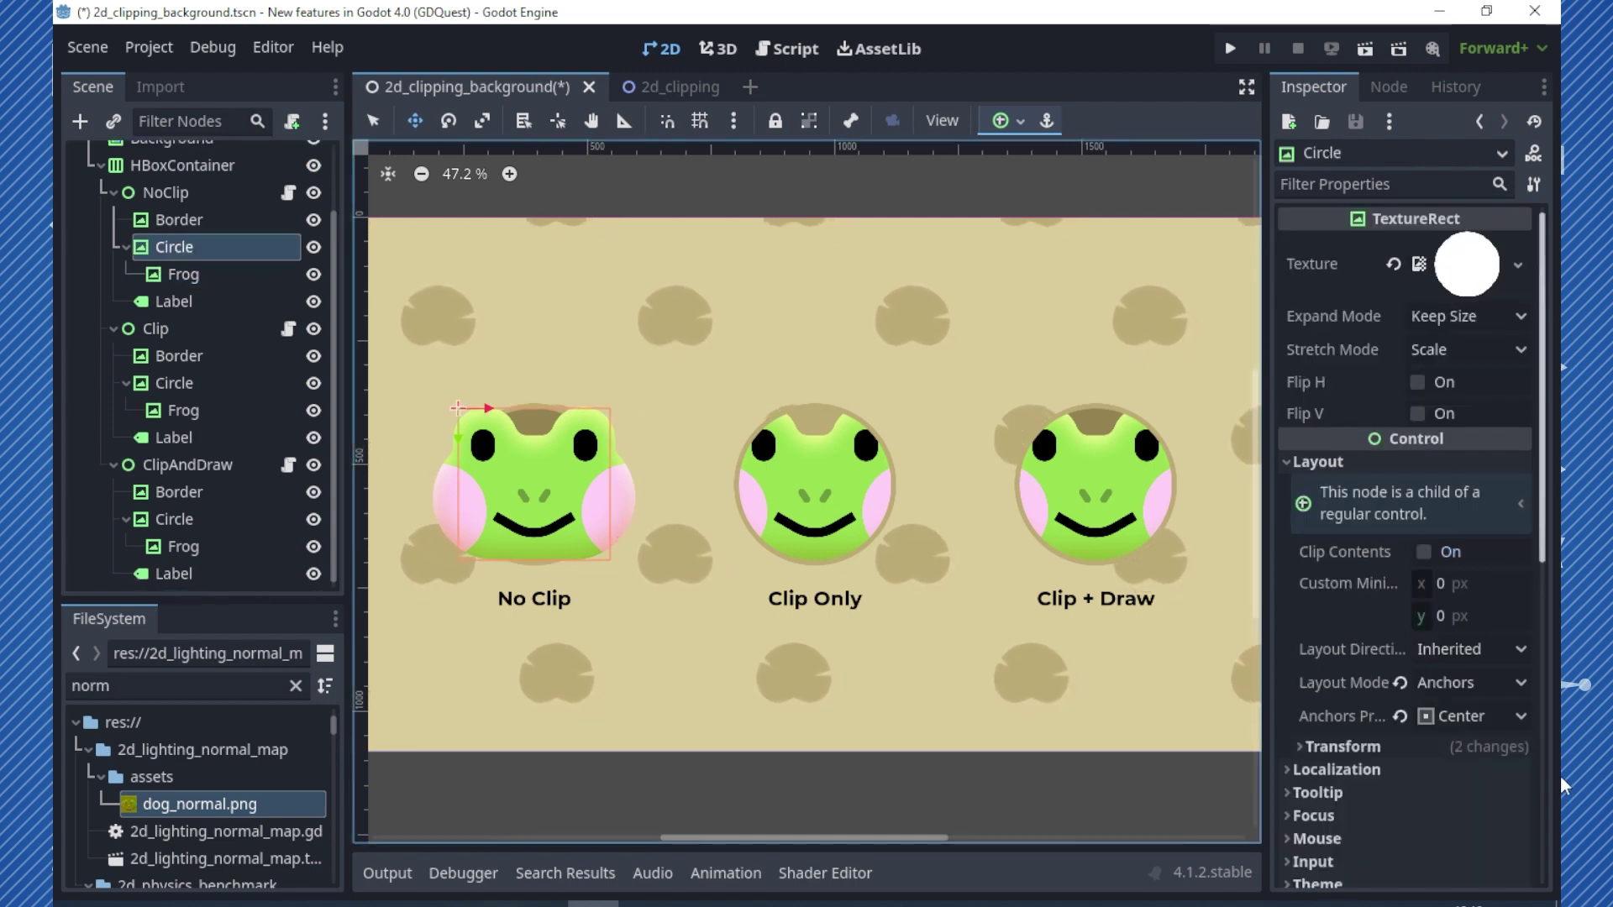
scroll(1384, 662, "down", 2)
scroll(1384, 661, "down", 4)
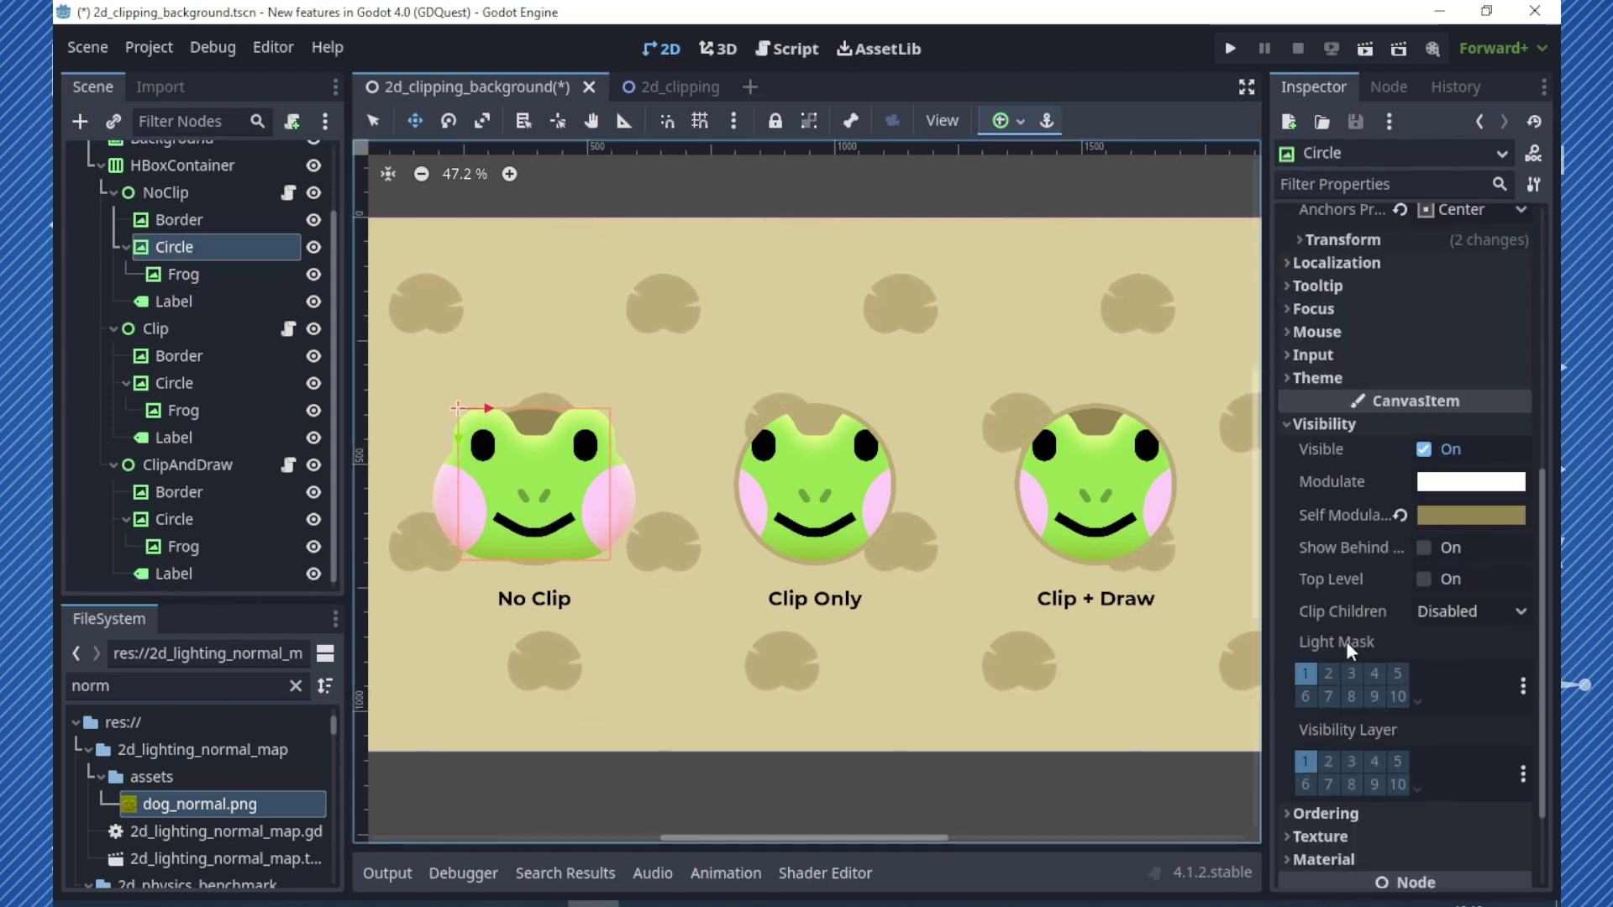
left_click(1452, 612)
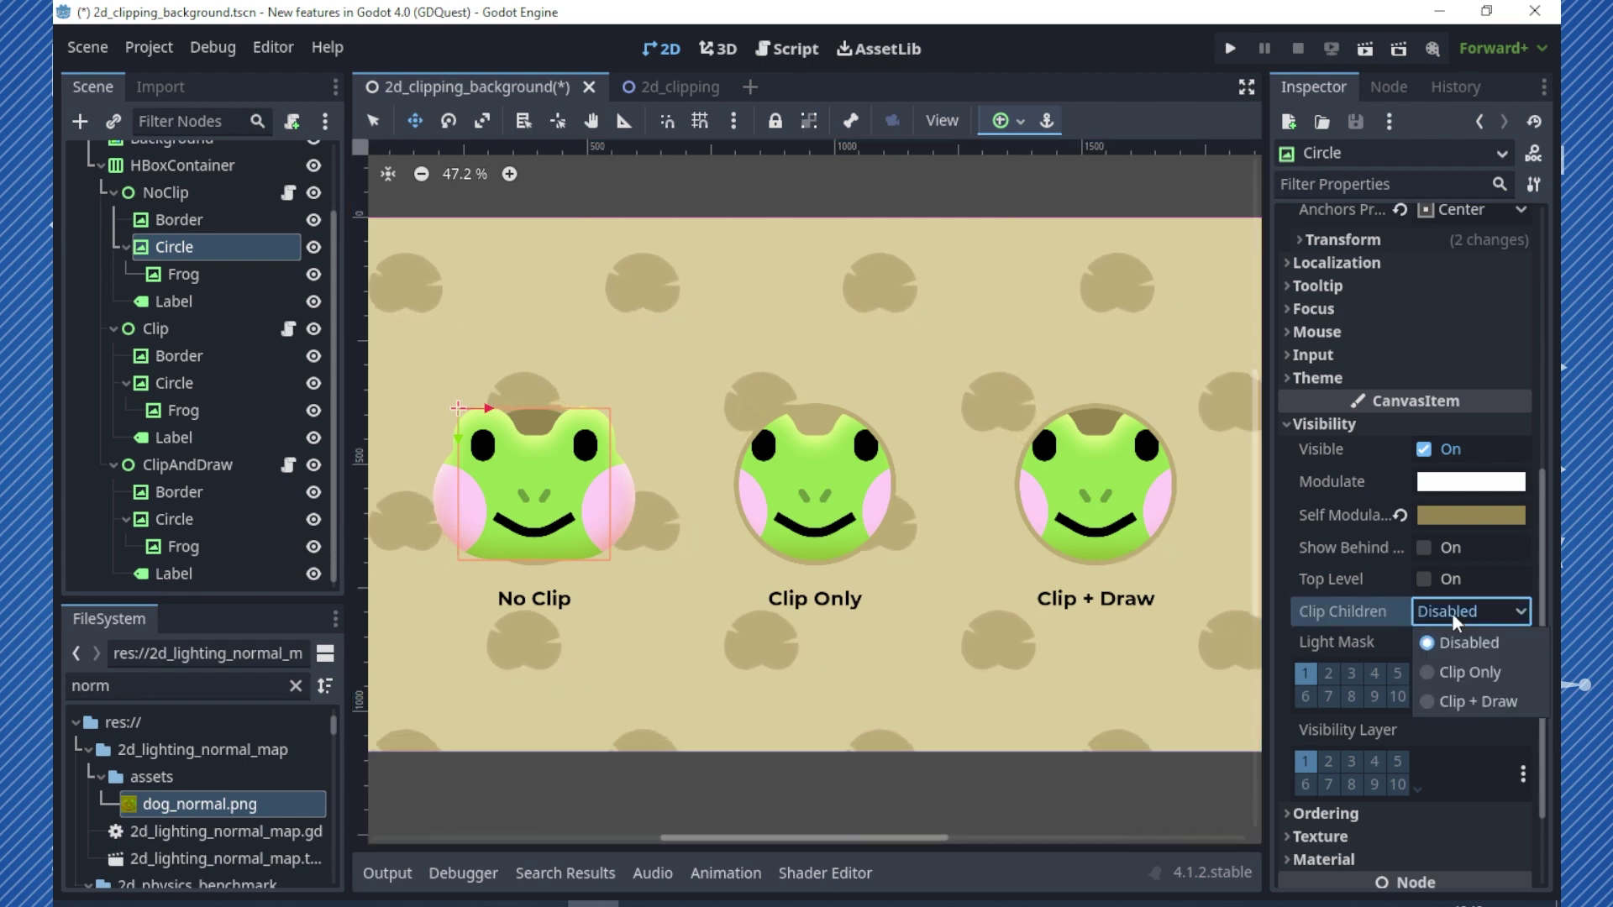
left_click(1467, 672)
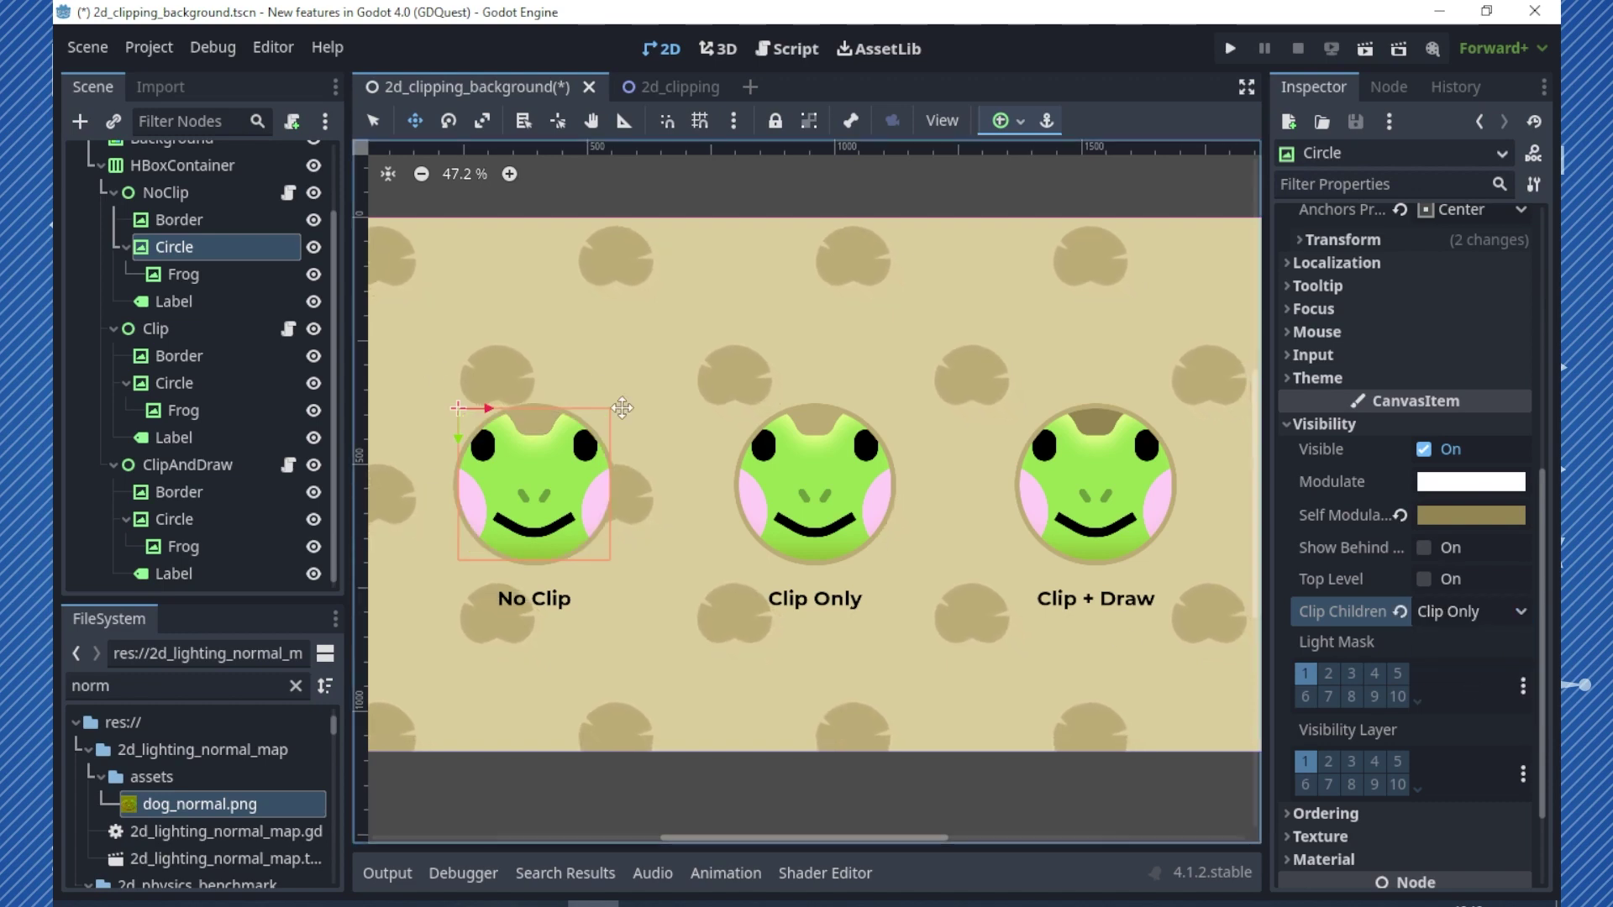
Move and shrink the No Clip frog to reposition it over the circle
left_click(178, 274)
mouse_move(462, 546)
left_mouse_down()
mouse_move(498, 520)
mouse_move(376, 654)
left_mouse_up()
mouse_move(579, 504)
left_mouse_down()
mouse_move(535, 448)
mouse_move(601, 478)
left_mouse_up()
mouse_move(763, 346)
left_mouse_down()
mouse_move(676, 437)
mouse_move(574, 450)
left_mouse_up()
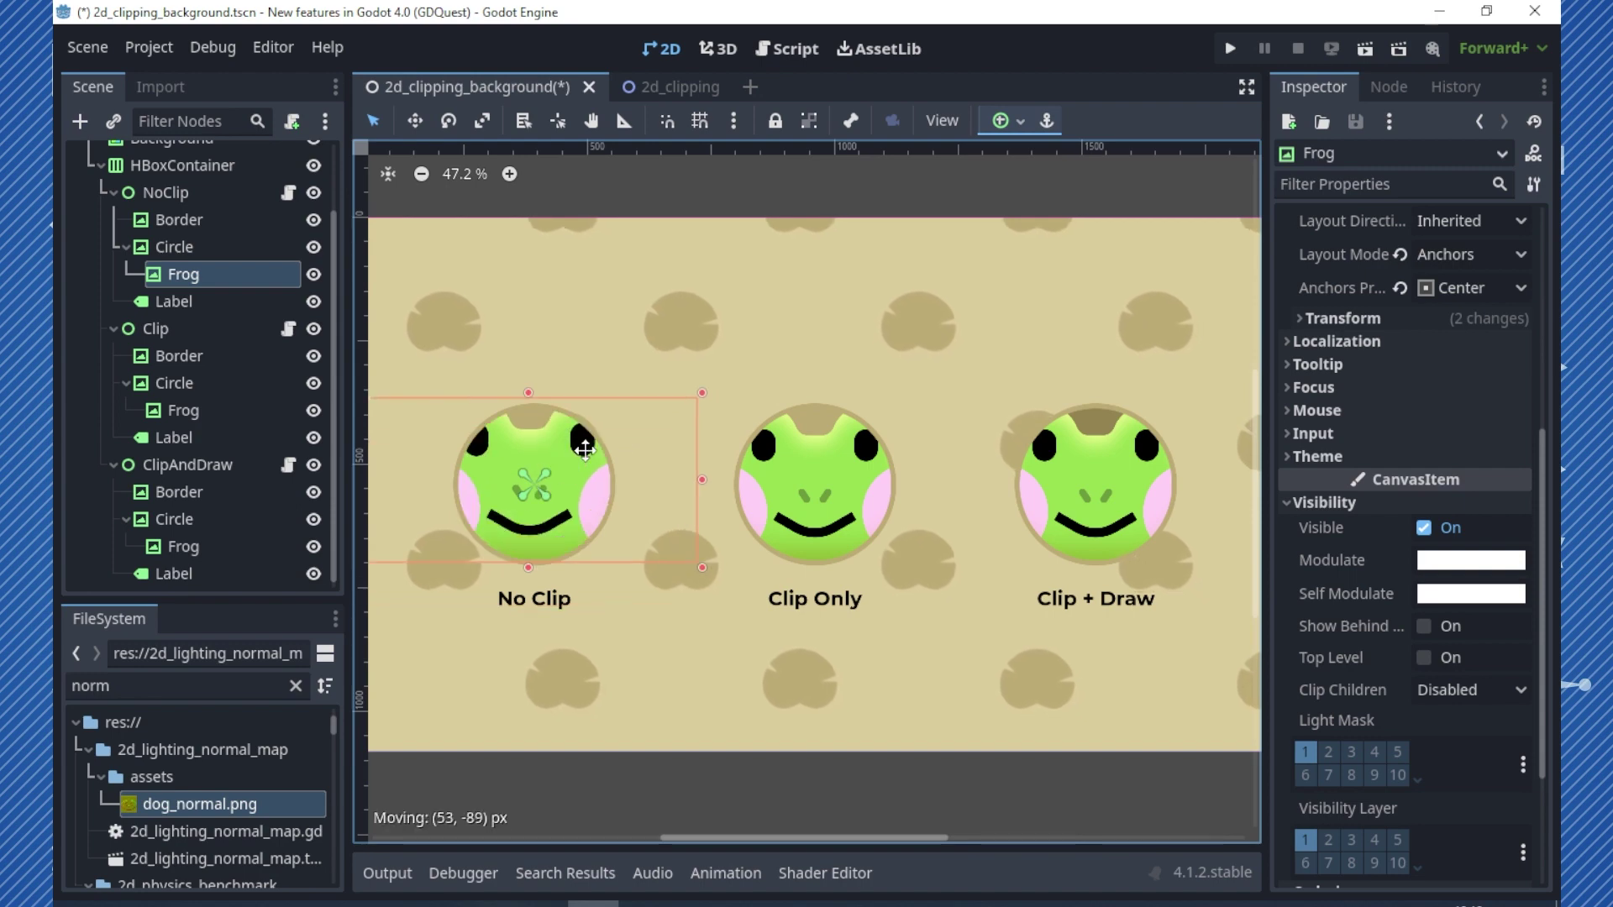
Switch the circle to Clip + Draw, nudge the frog down inside it, and open 2d_clipping
left_click(174, 246)
left_click(1468, 612)
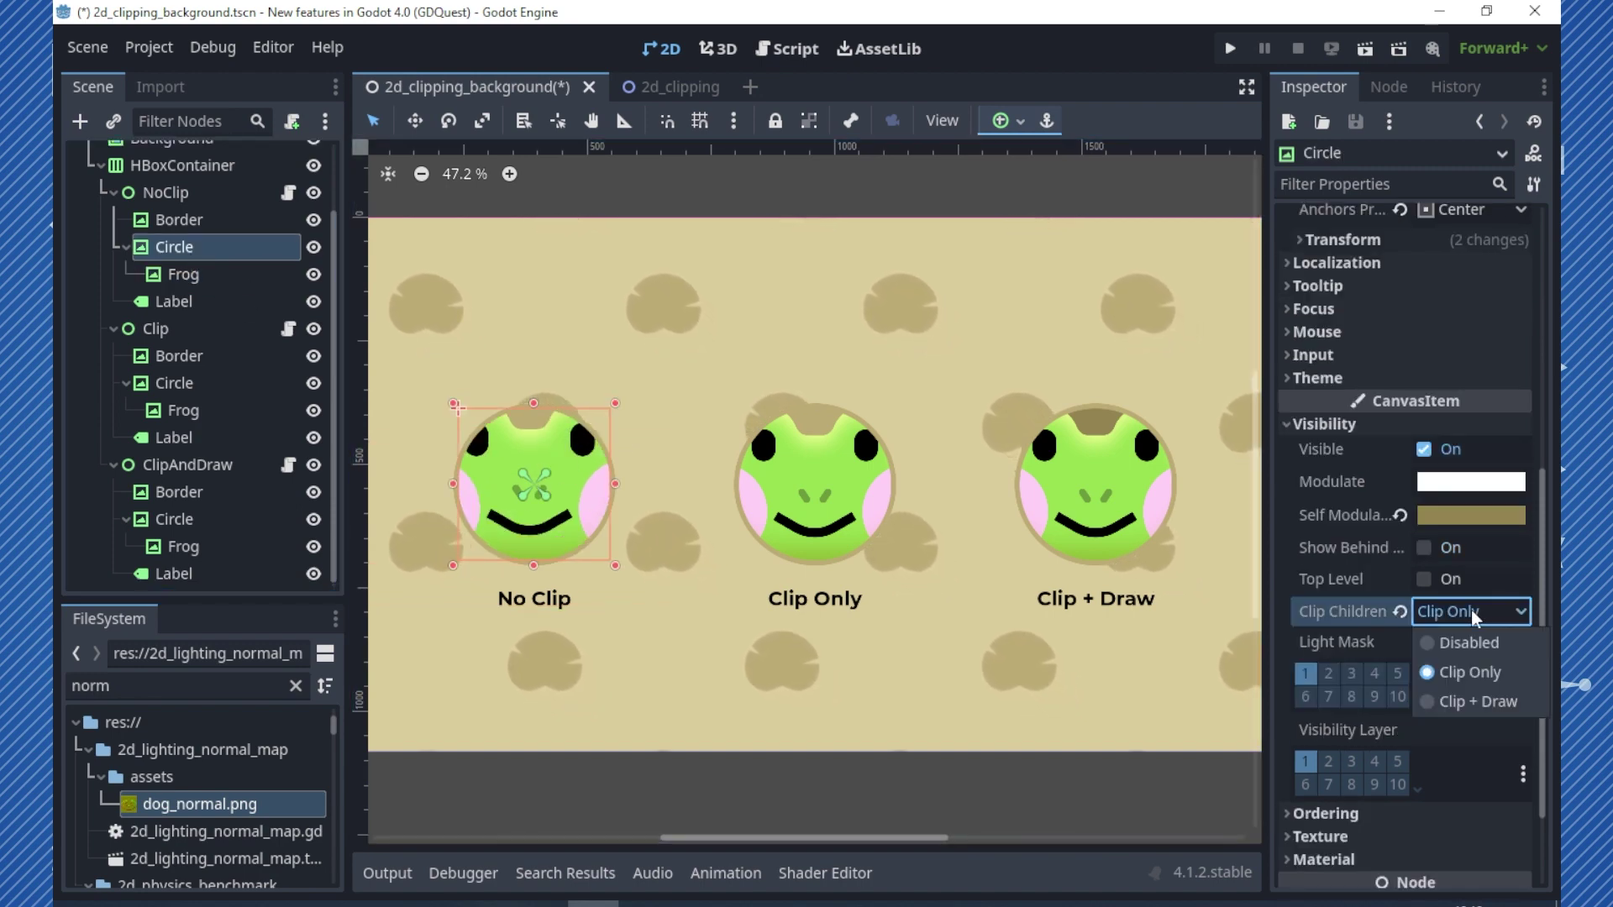
left_click(1477, 702)
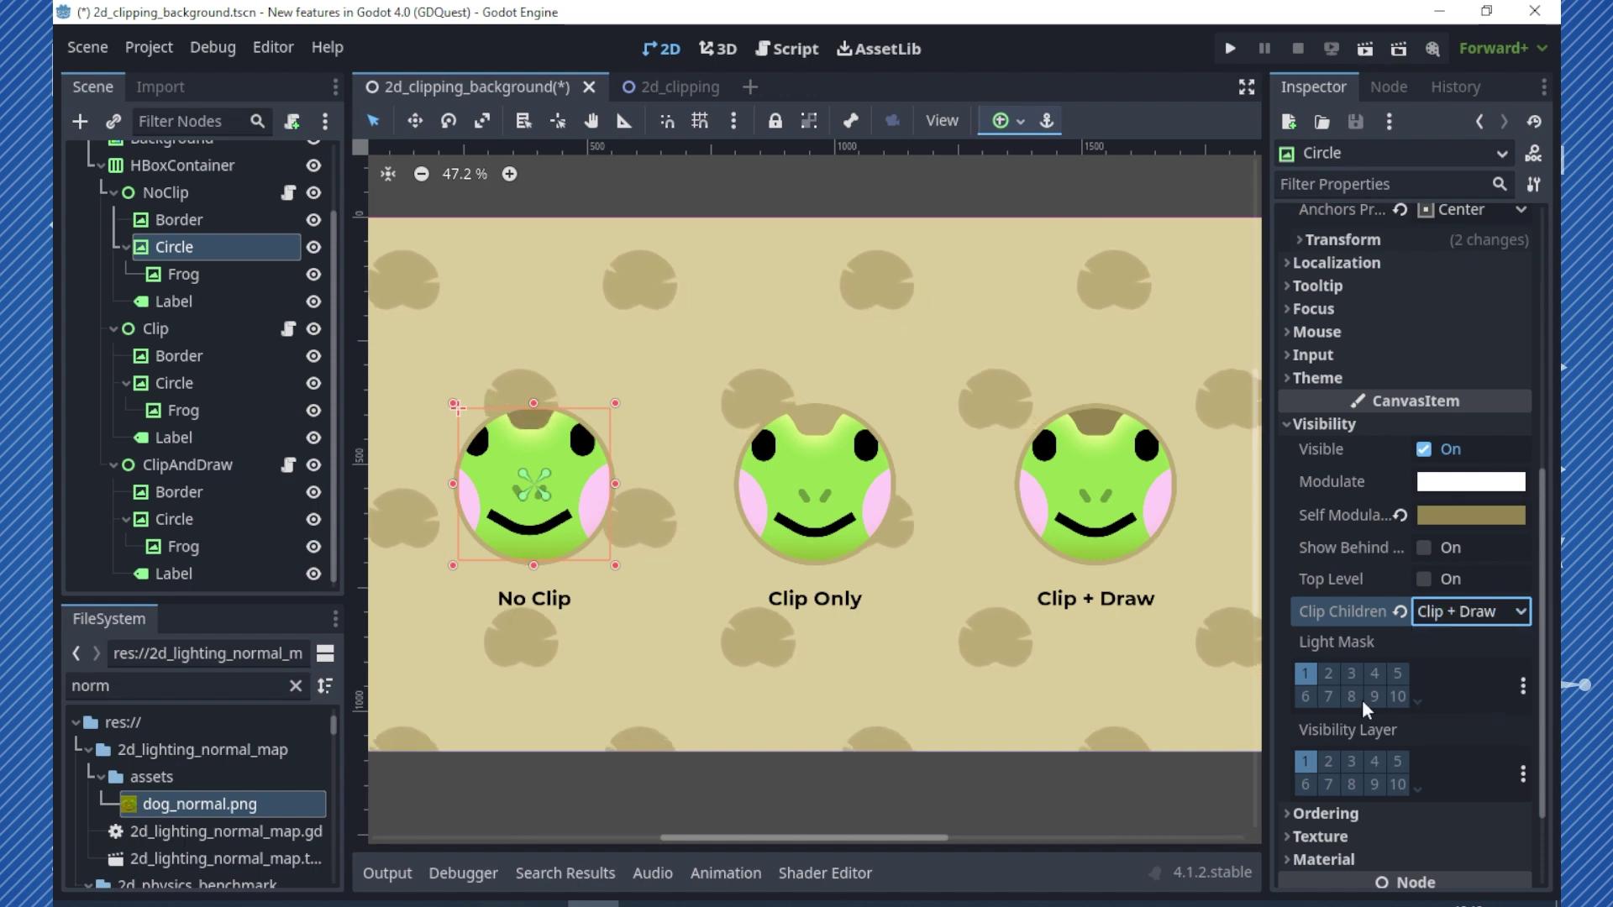
mouse_move(554, 506)
left_mouse_down()
mouse_move(557, 548)
mouse_move(593, 547)
left_mouse_up()
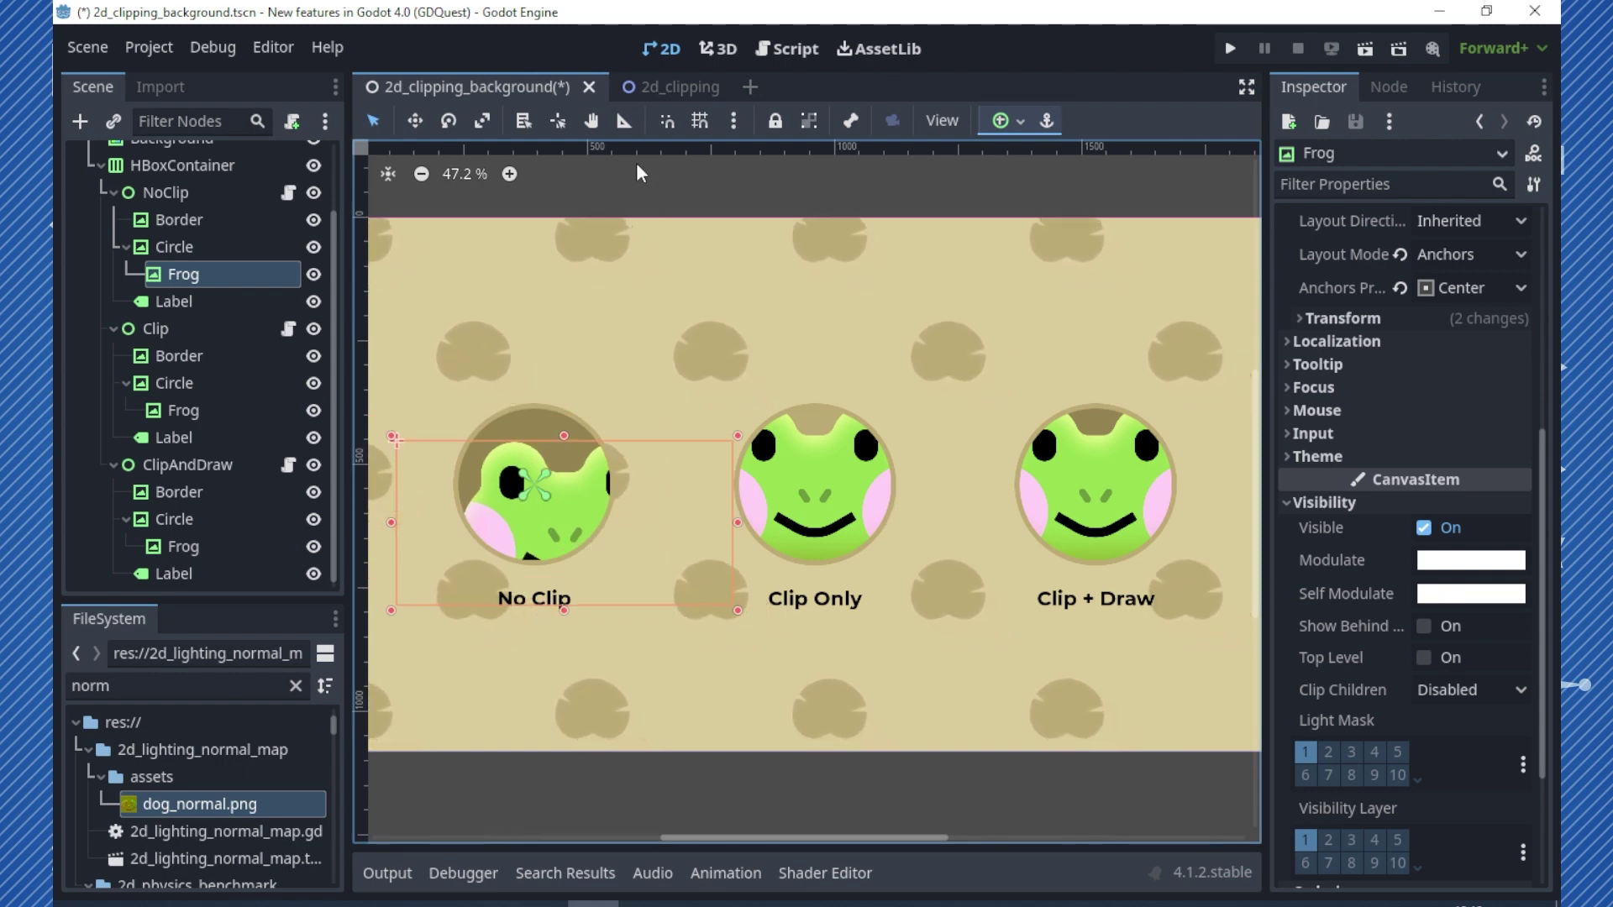
left_click(655, 88)
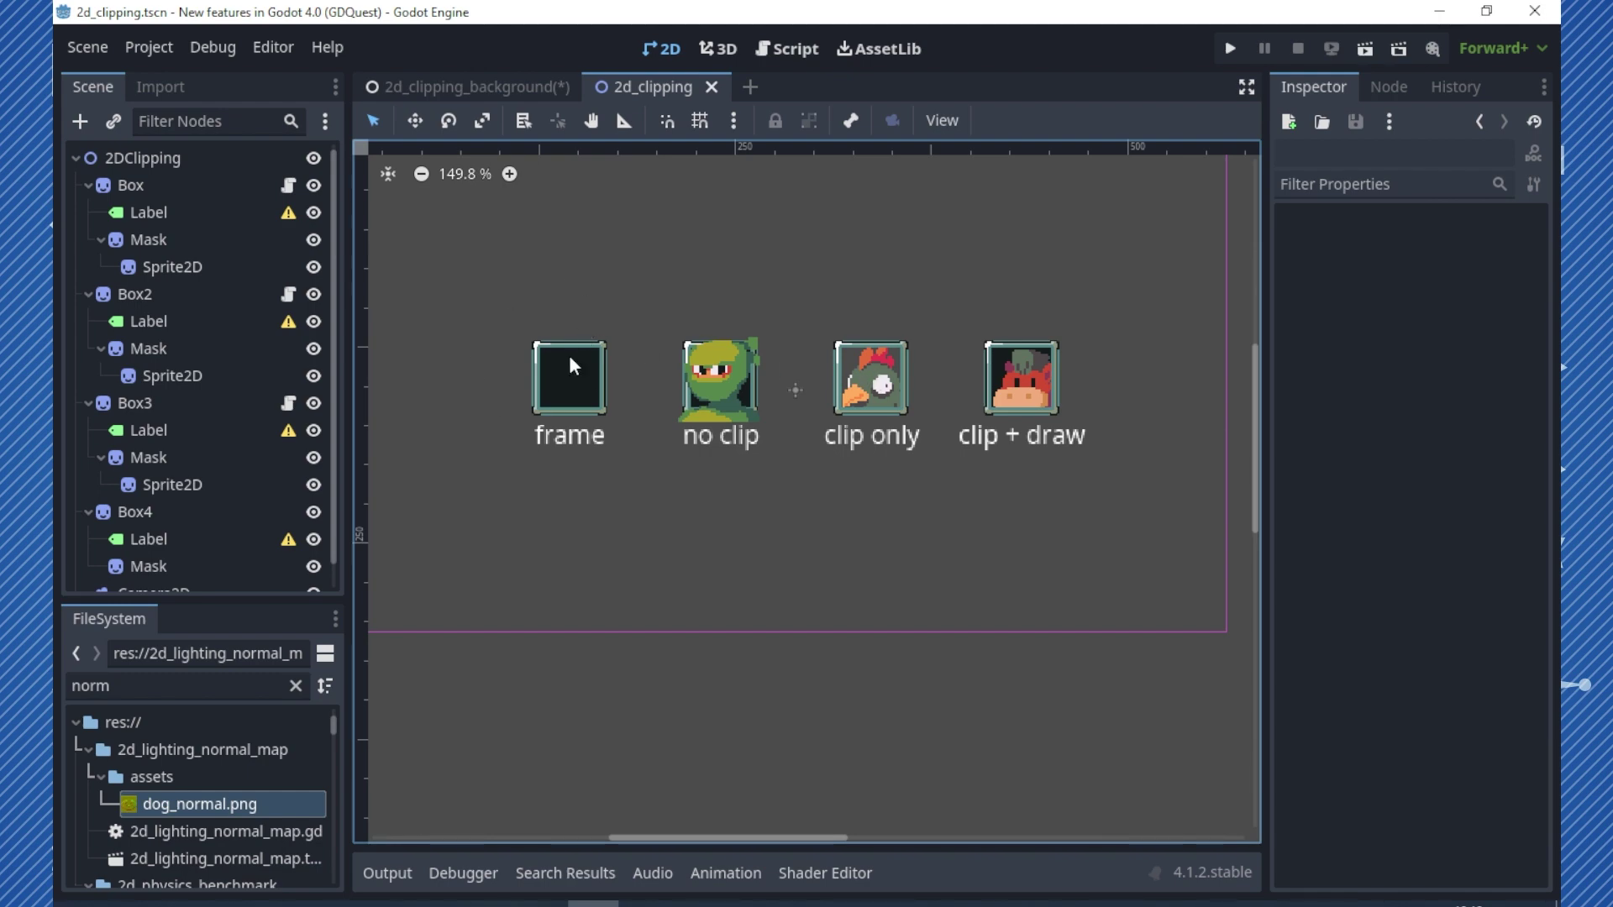
scroll(270, 476, "down", 1)
left_click(315, 494)
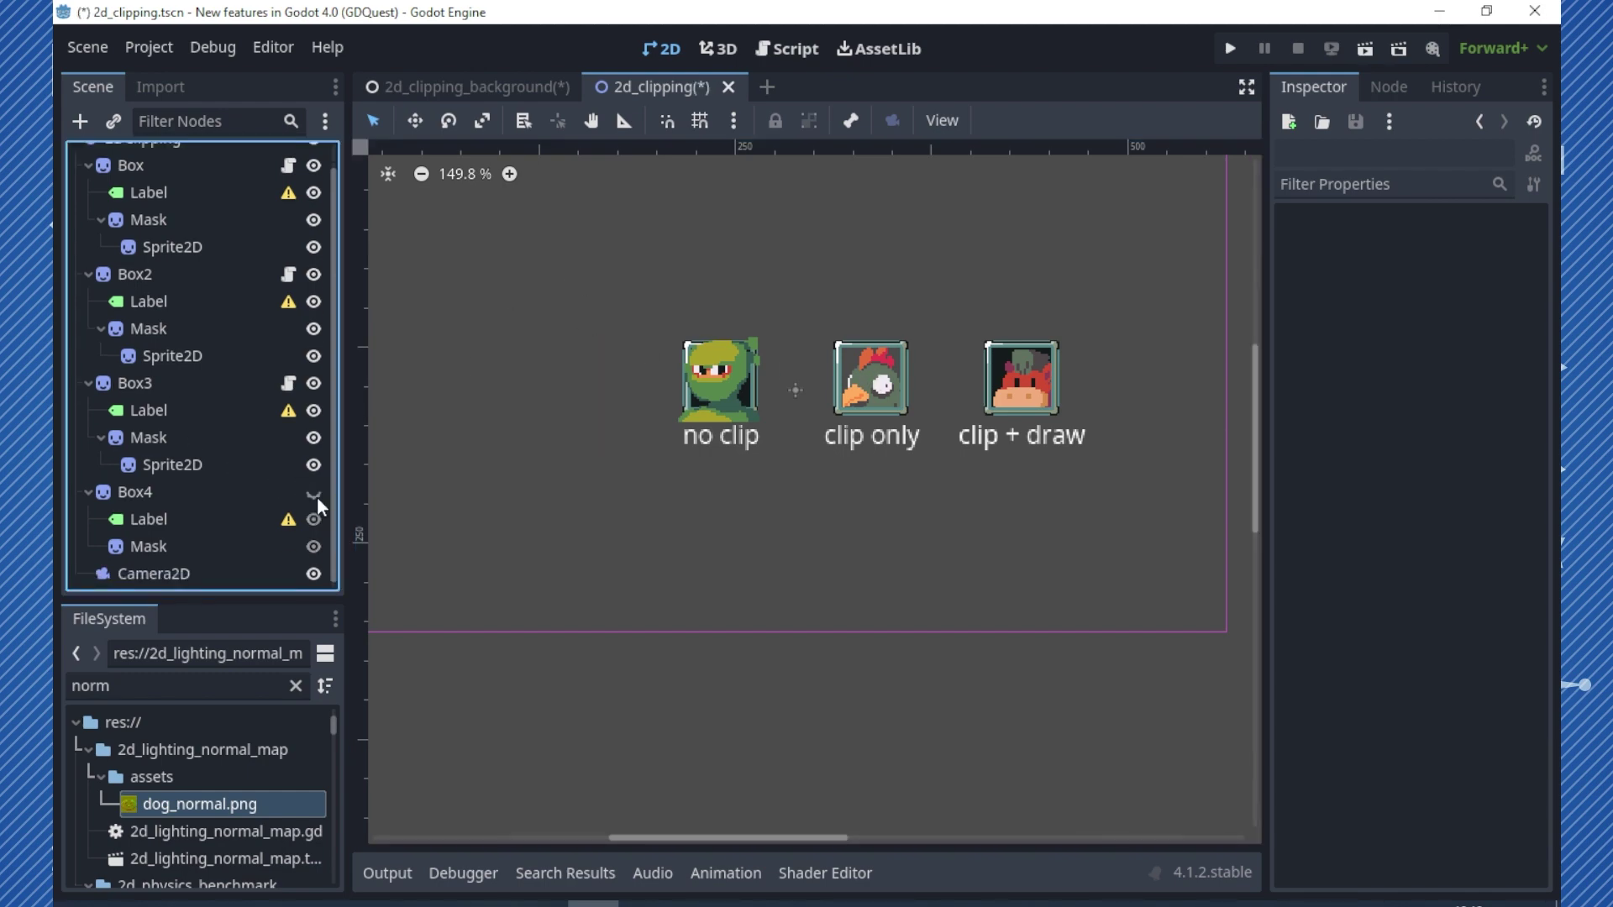
left_click(314, 494)
scroll(698, 395, "up", 2)
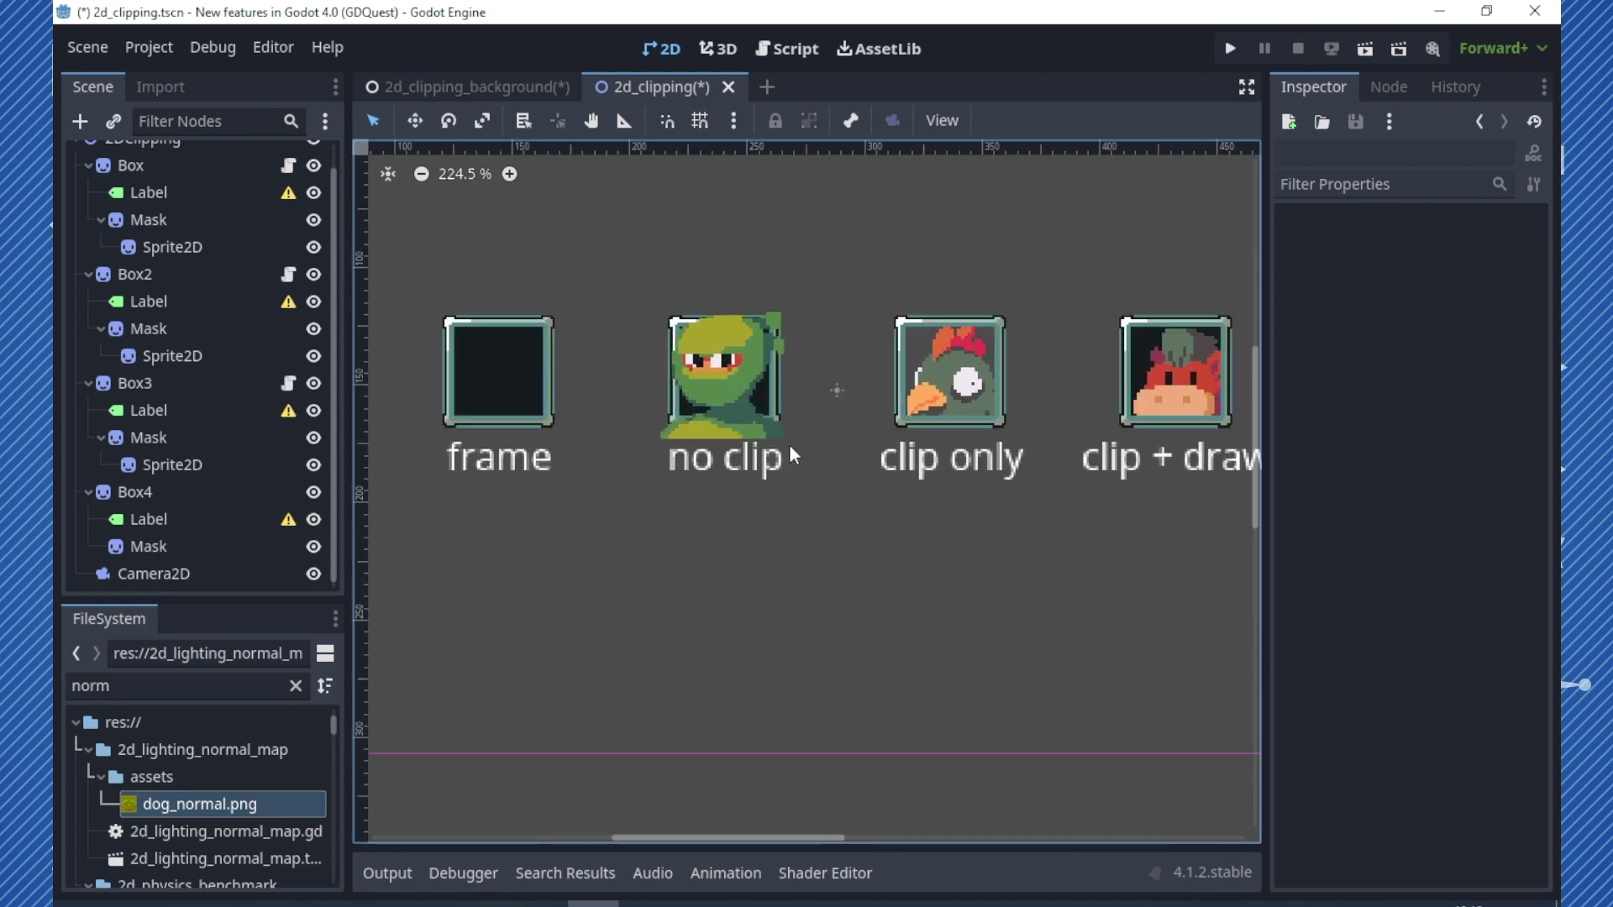
scroll(981, 370, "right", 3)
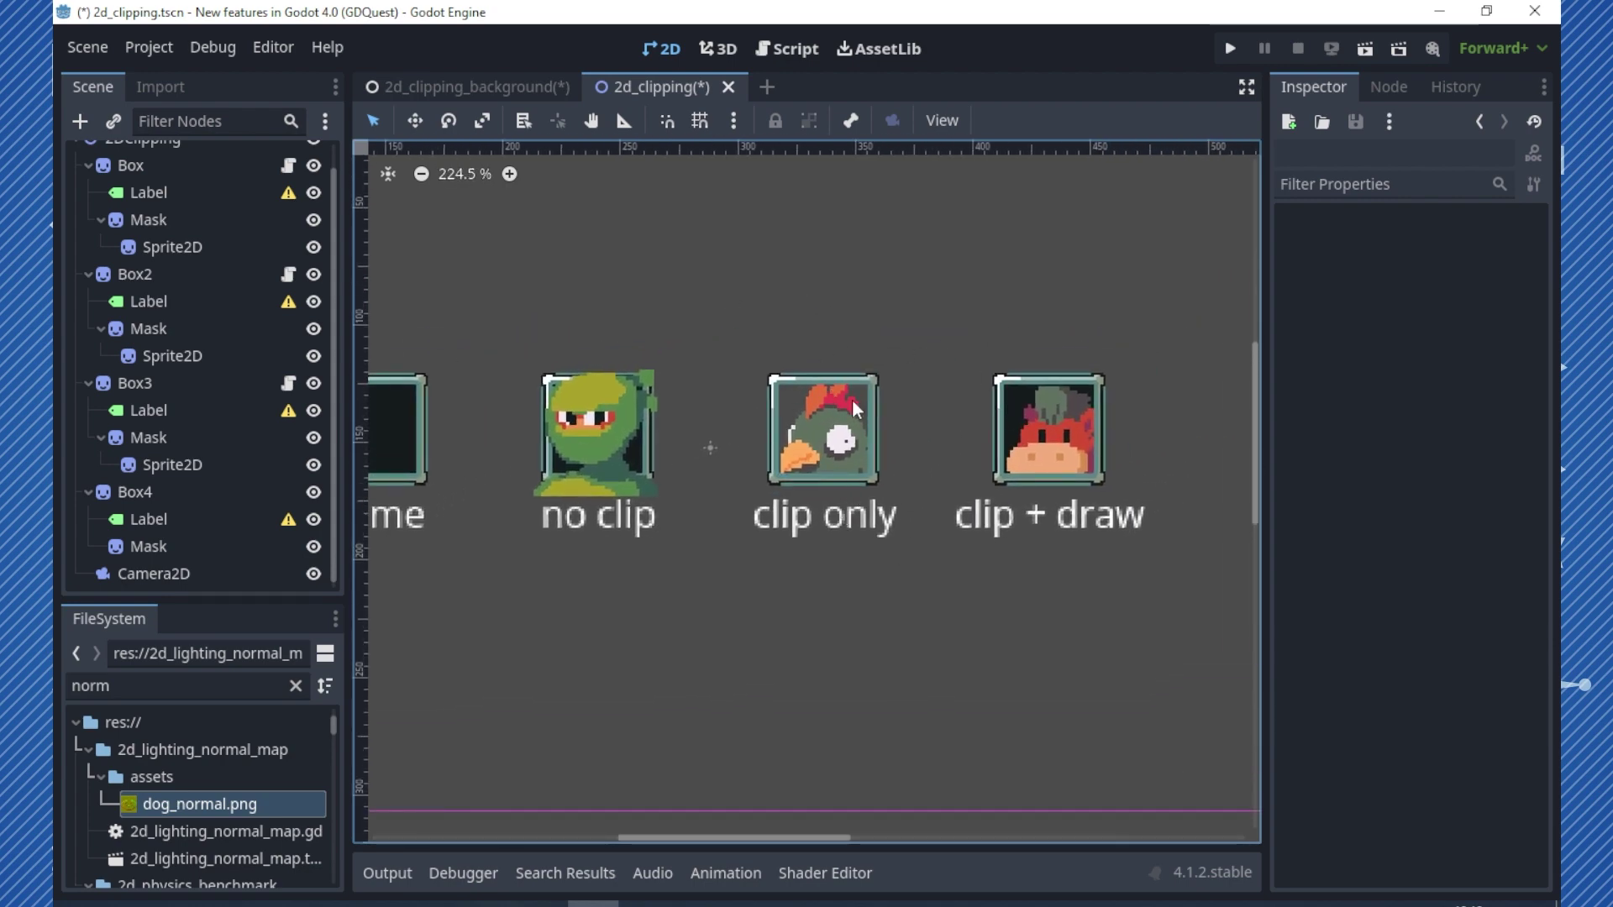
scroll(491, 414, "left", 2)
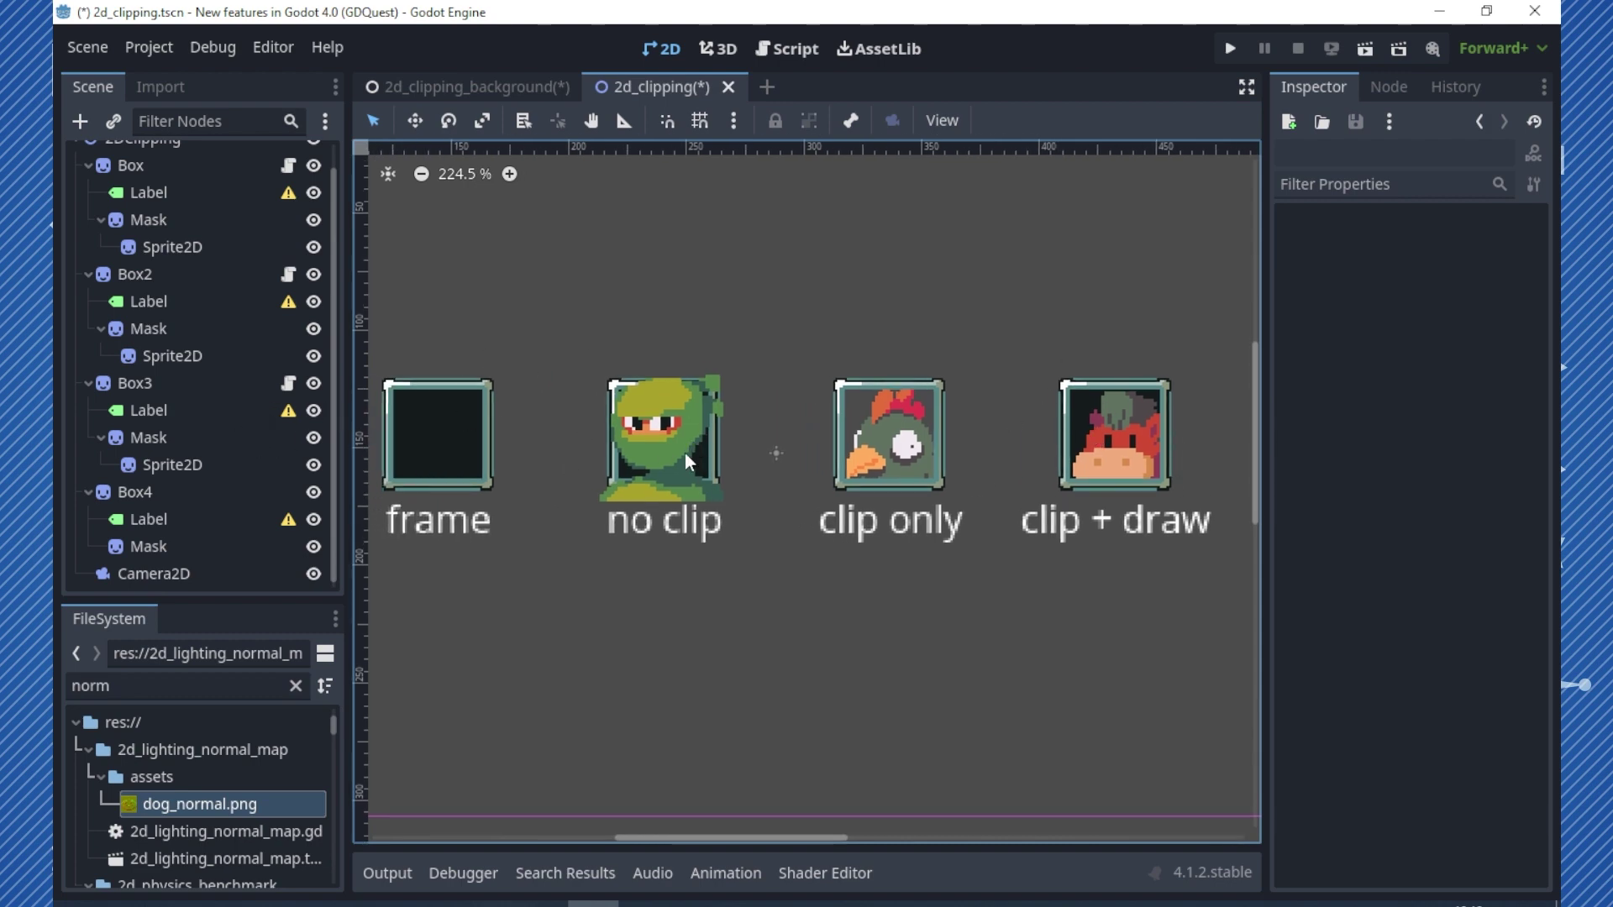
left_click(226, 391)
left_click(186, 193)
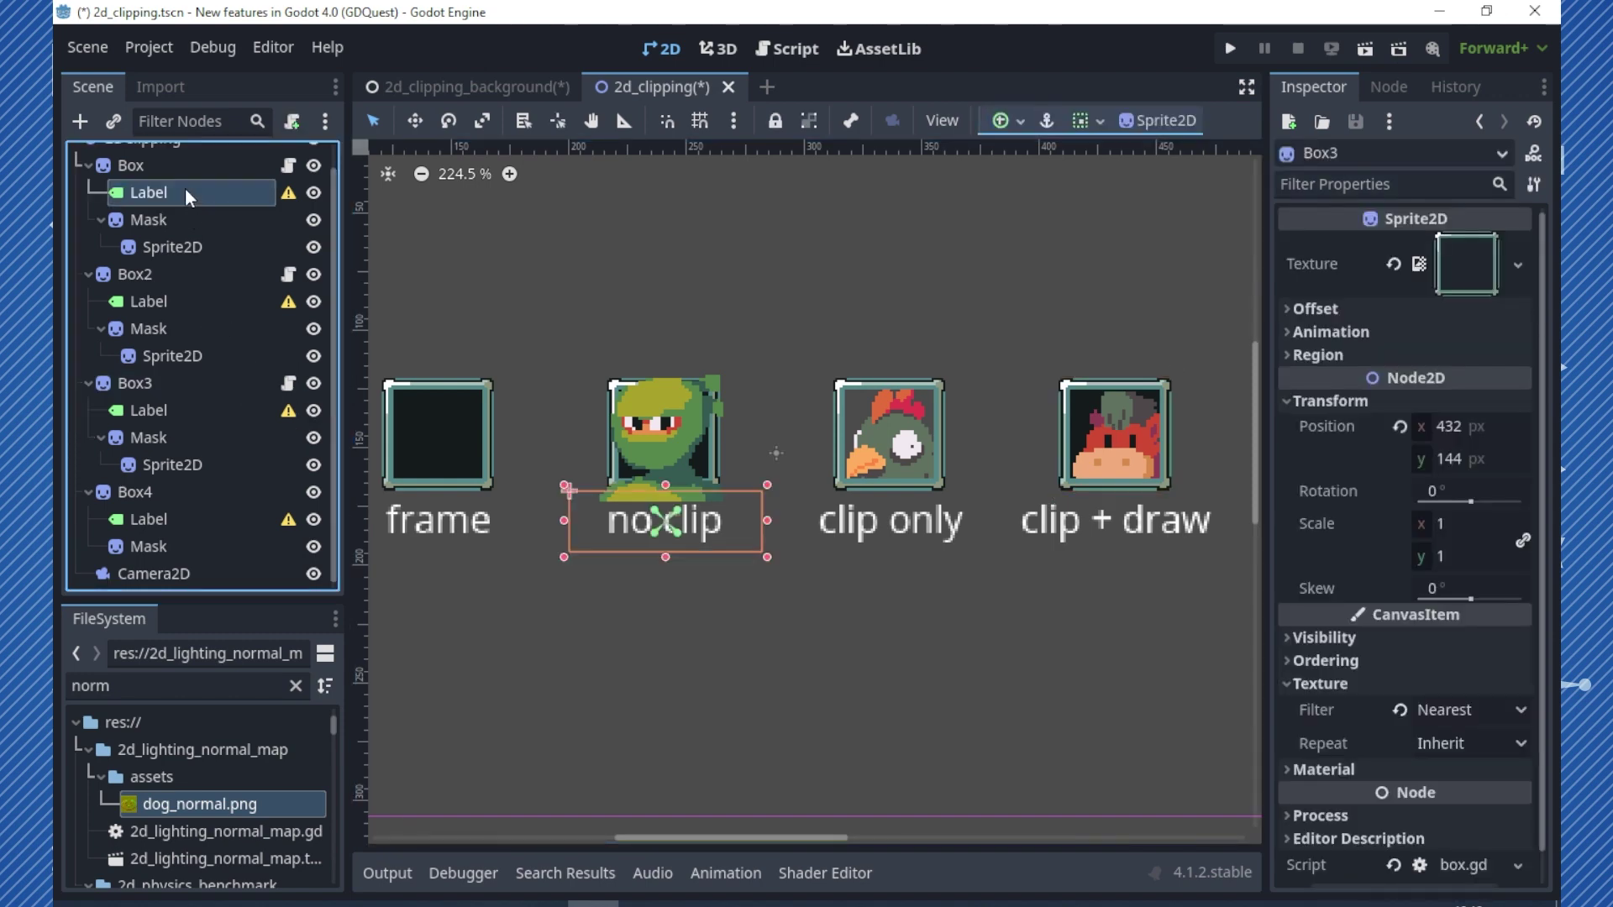
left_click(180, 166)
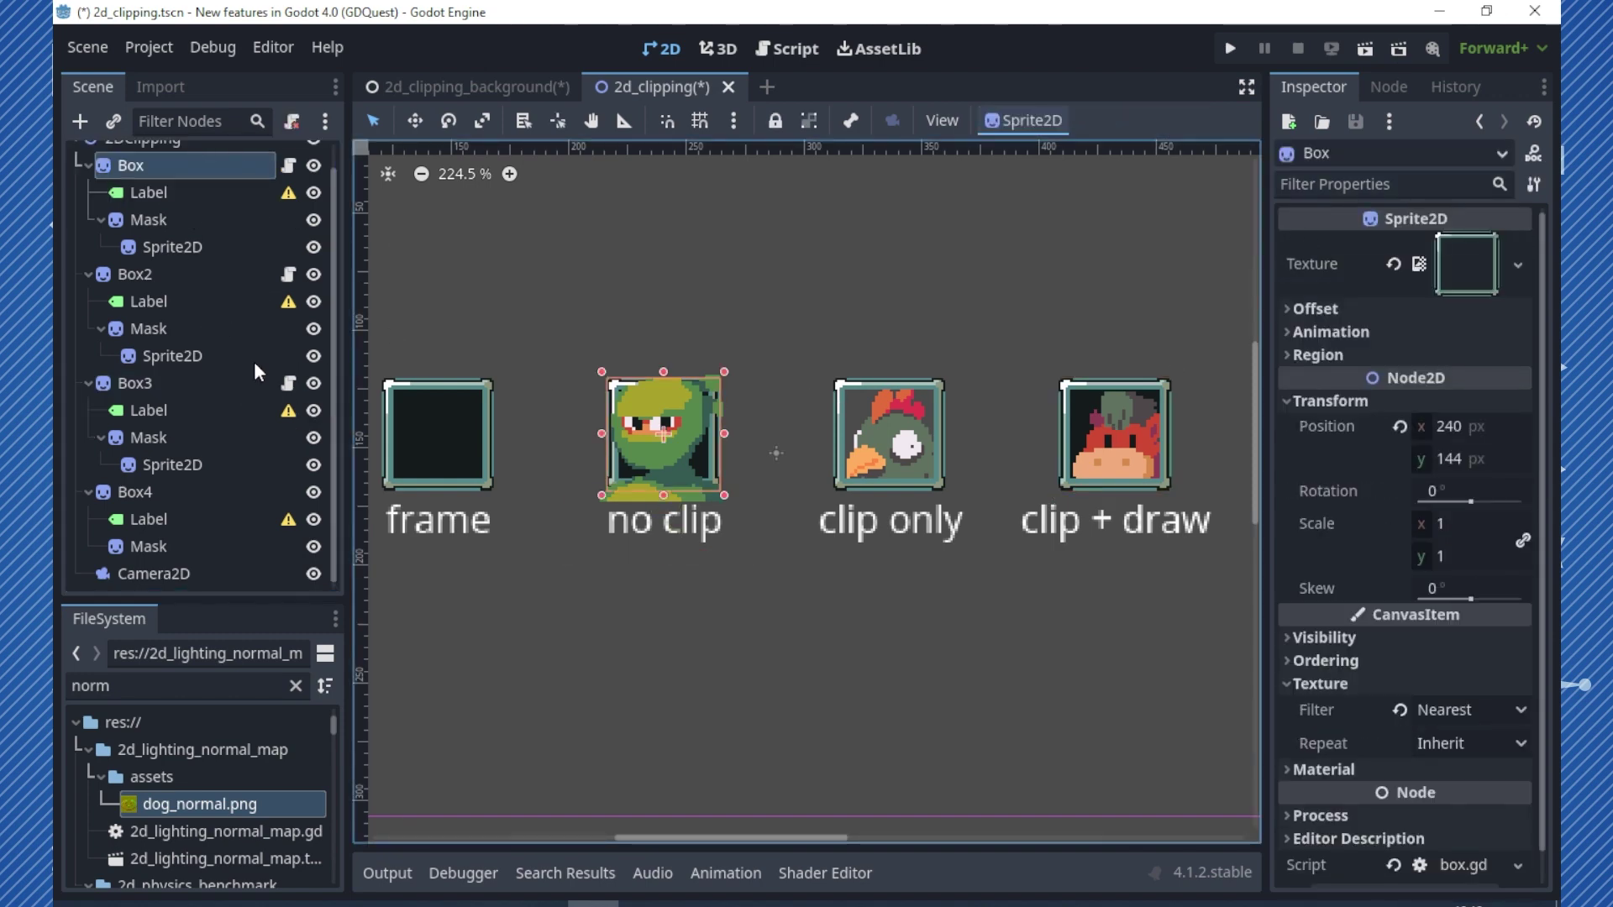
Select the no clip box's Mask and toggle the green sprite and mask visibility off and on
left_click(149, 220)
left_click(313, 247)
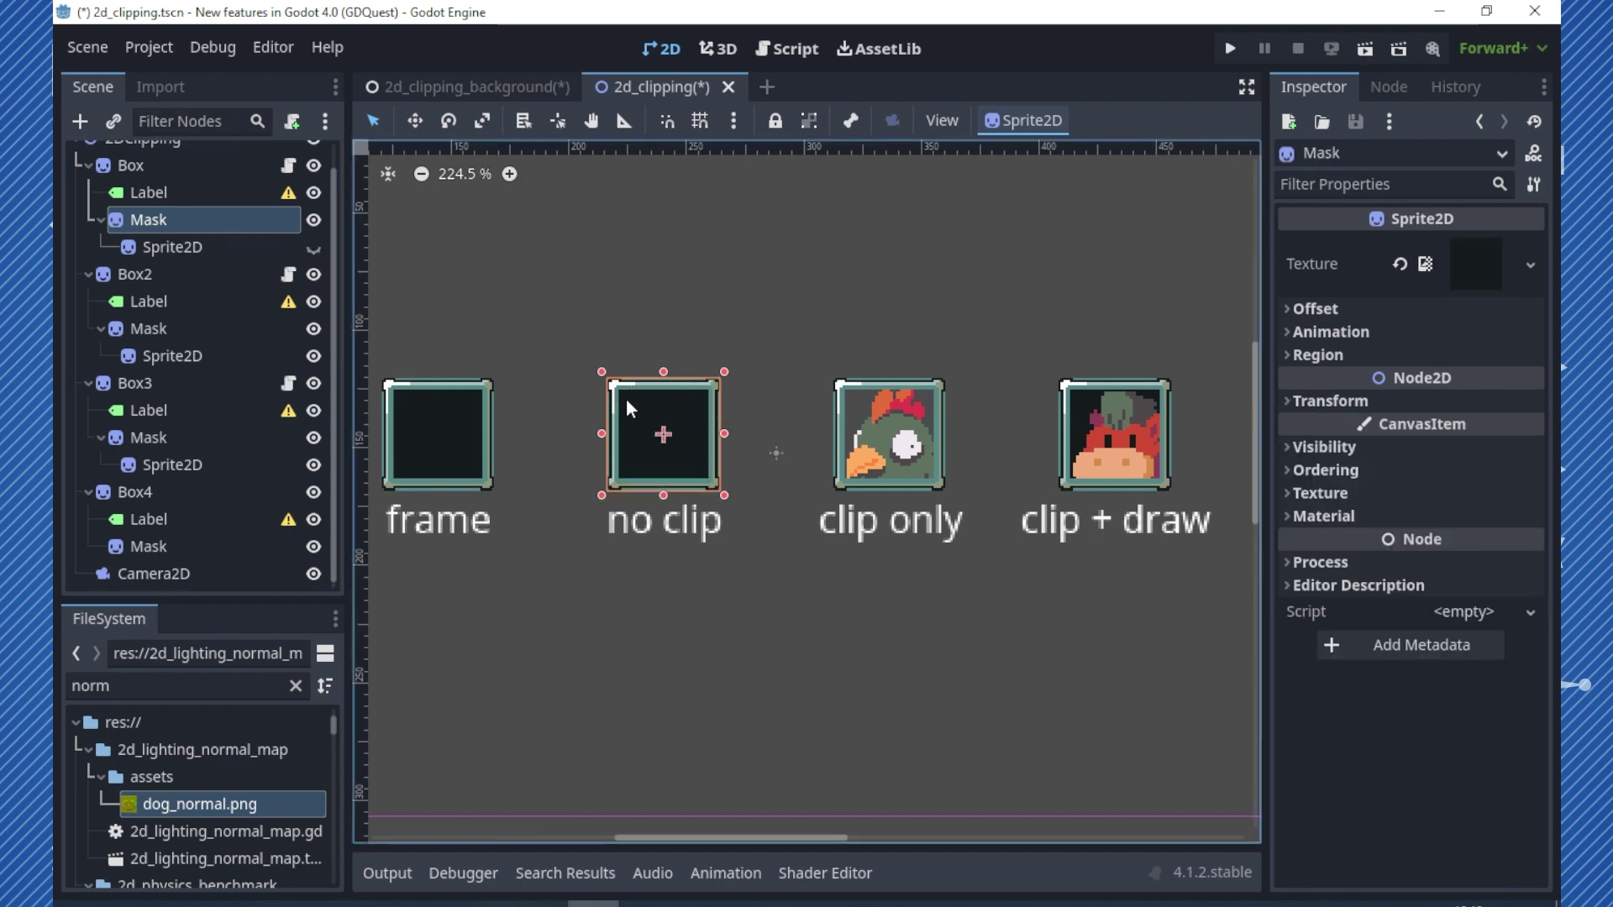
left_click(314, 220)
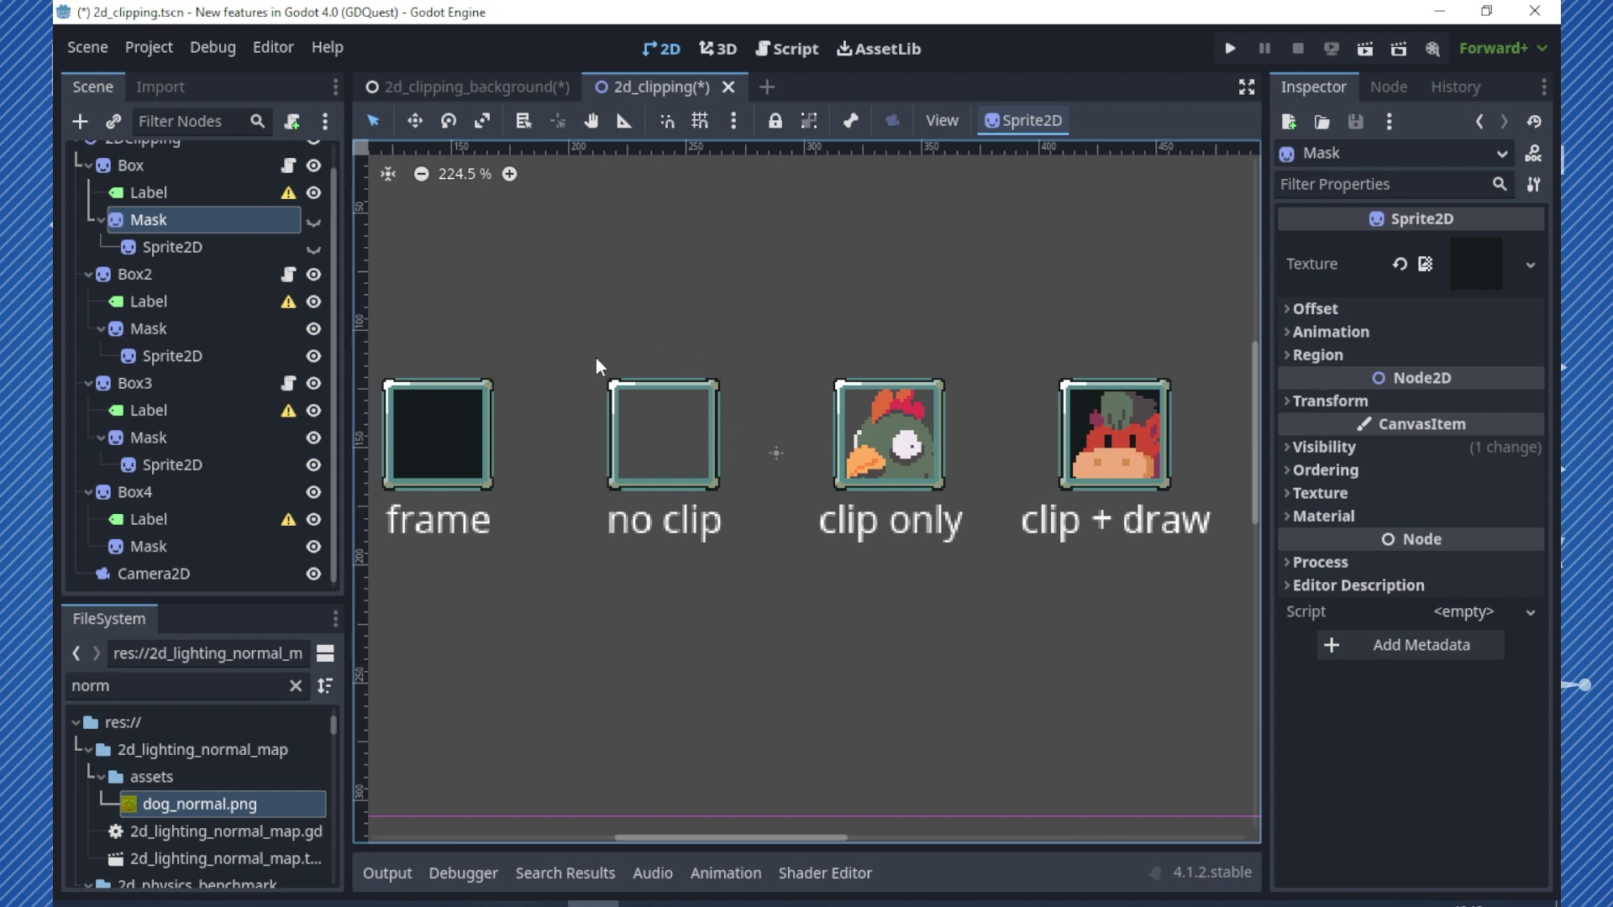
left_click(313, 220)
left_click(313, 247)
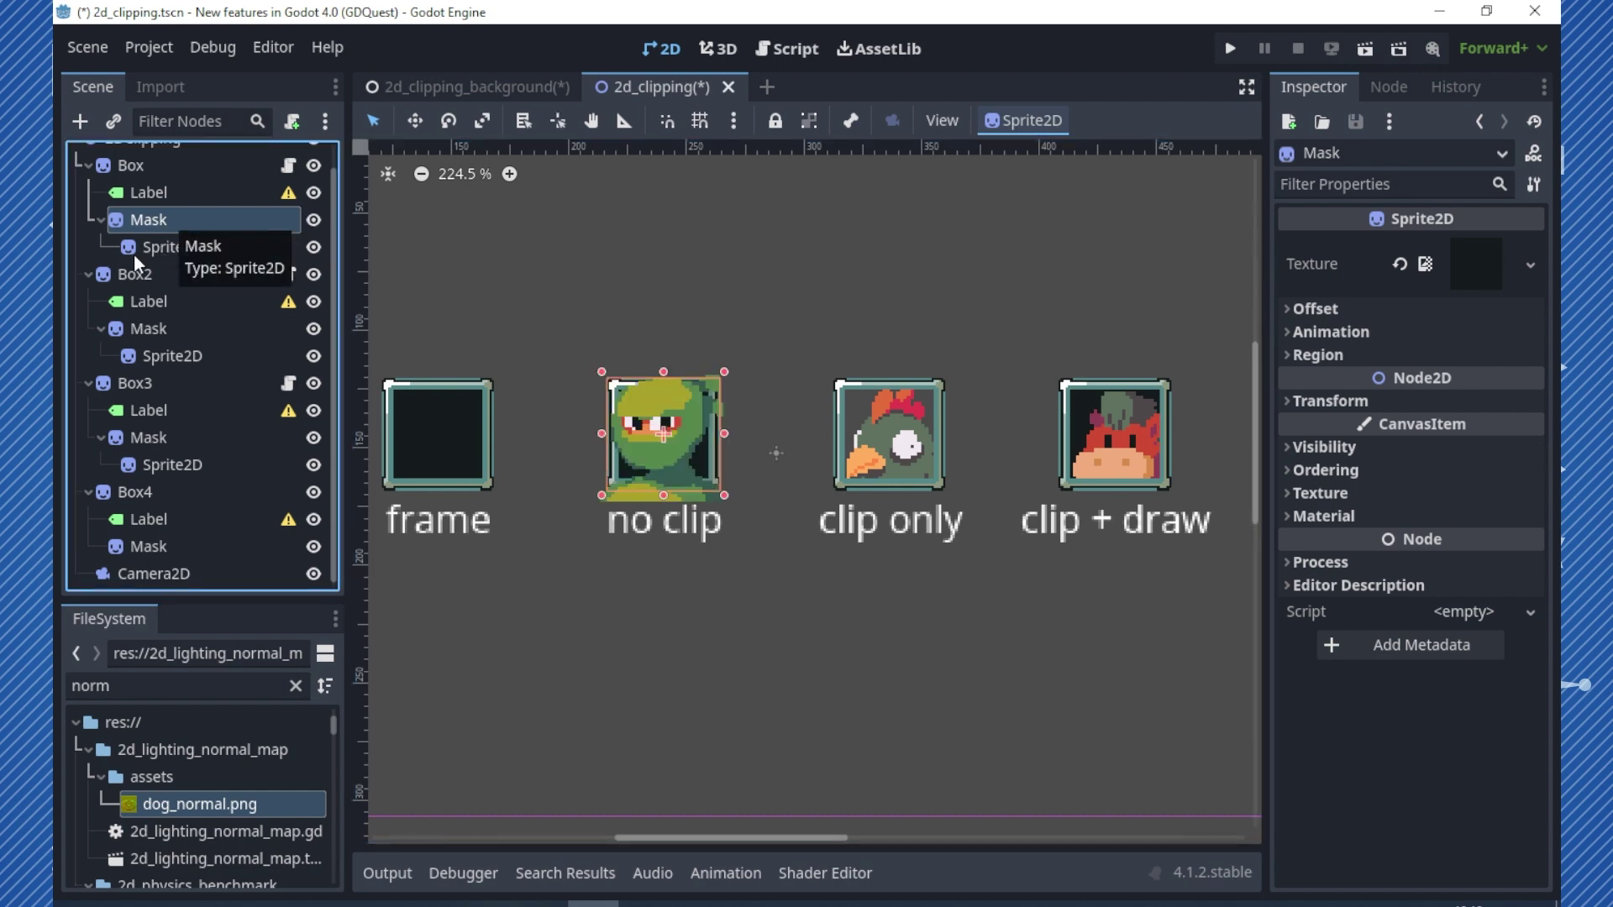
Set the Mask's Clip Children mode to Clip Only
left_click(168, 247)
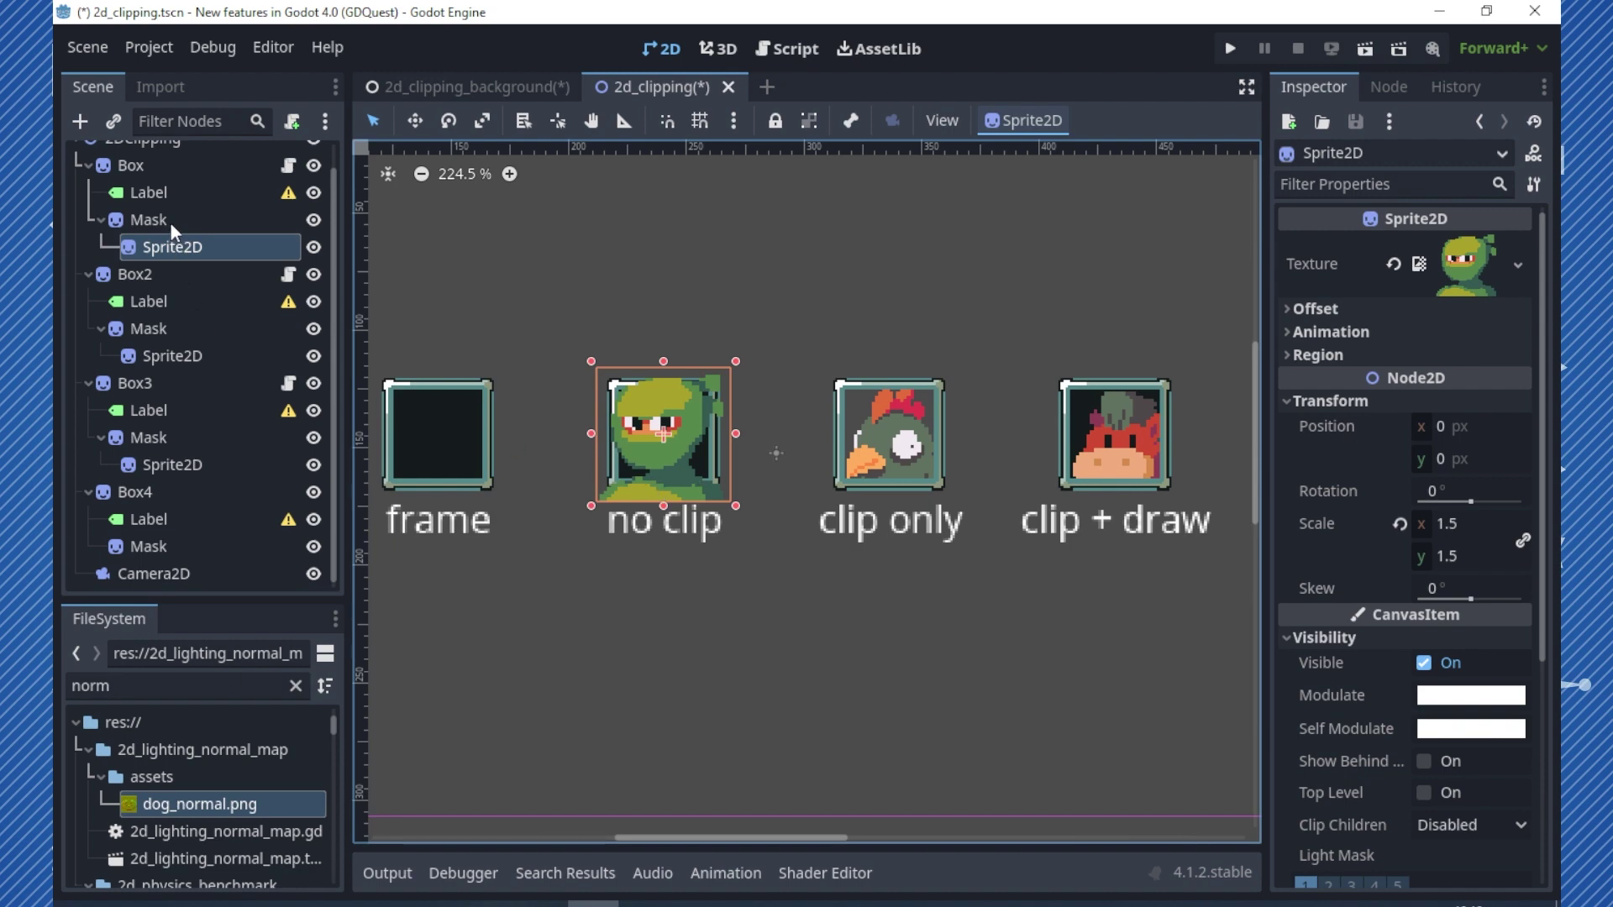
left_click(169, 222)
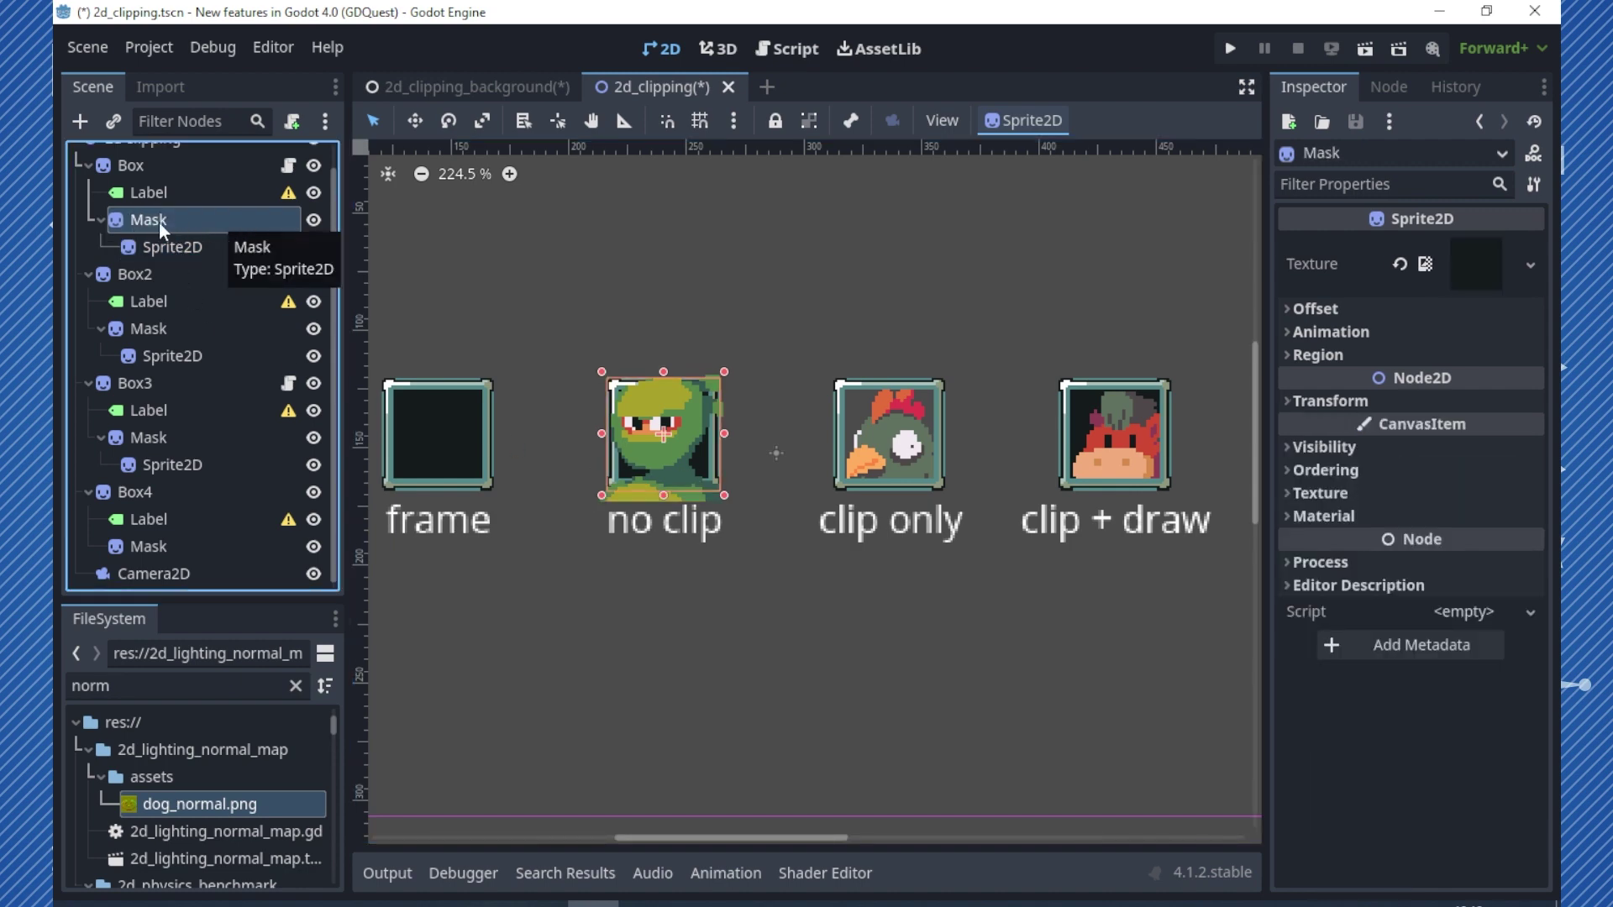
left_click(1311, 448)
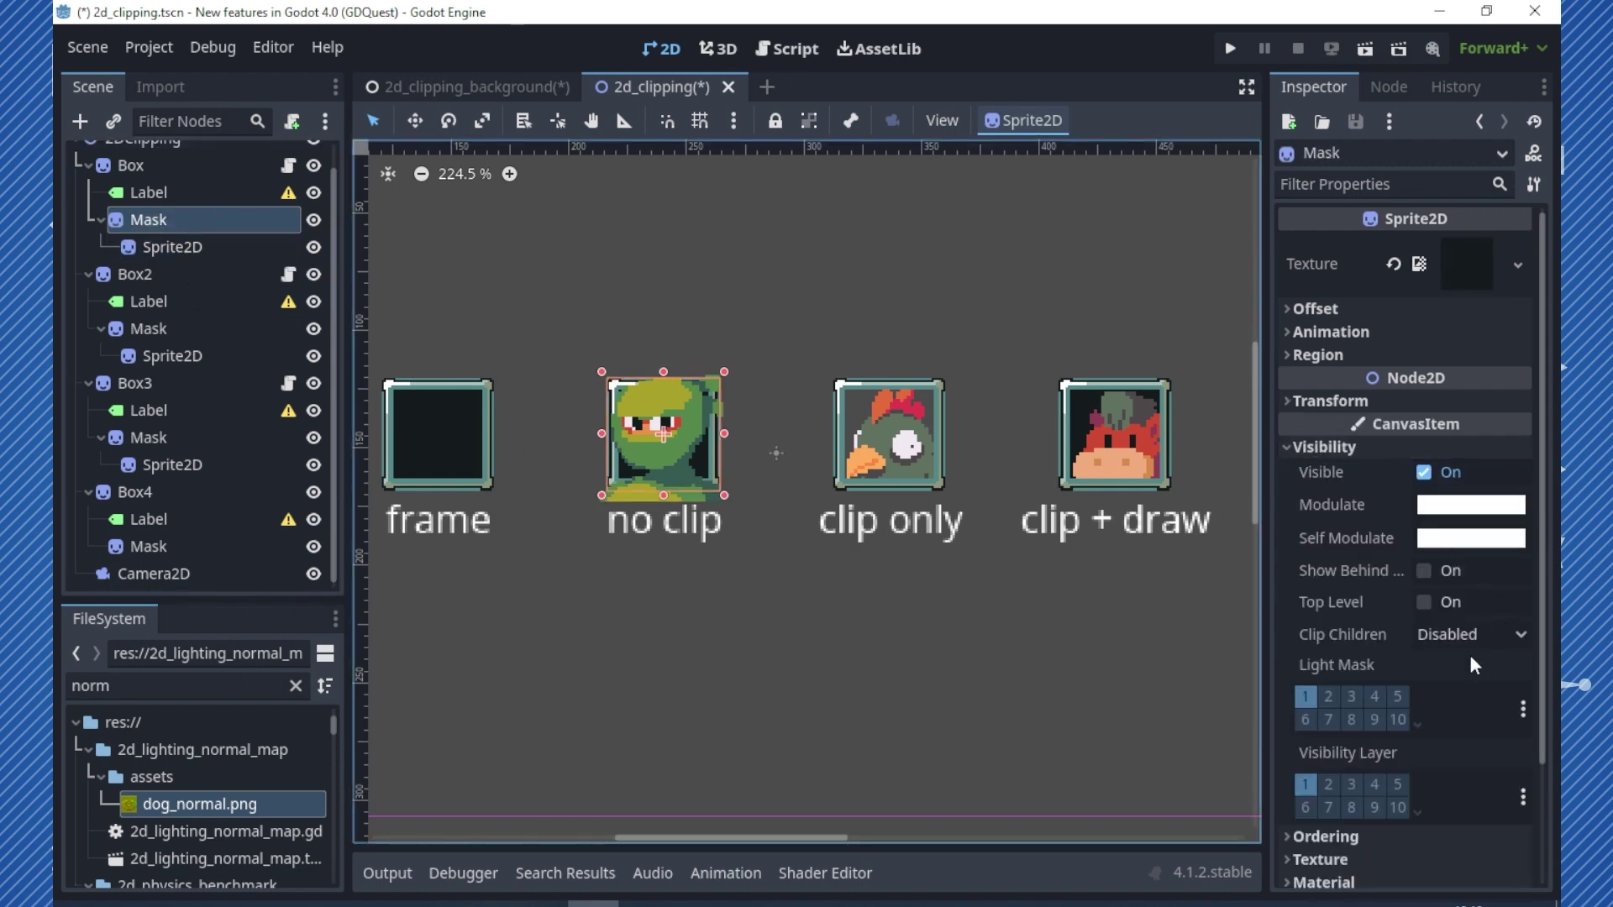
left_click(1483, 631)
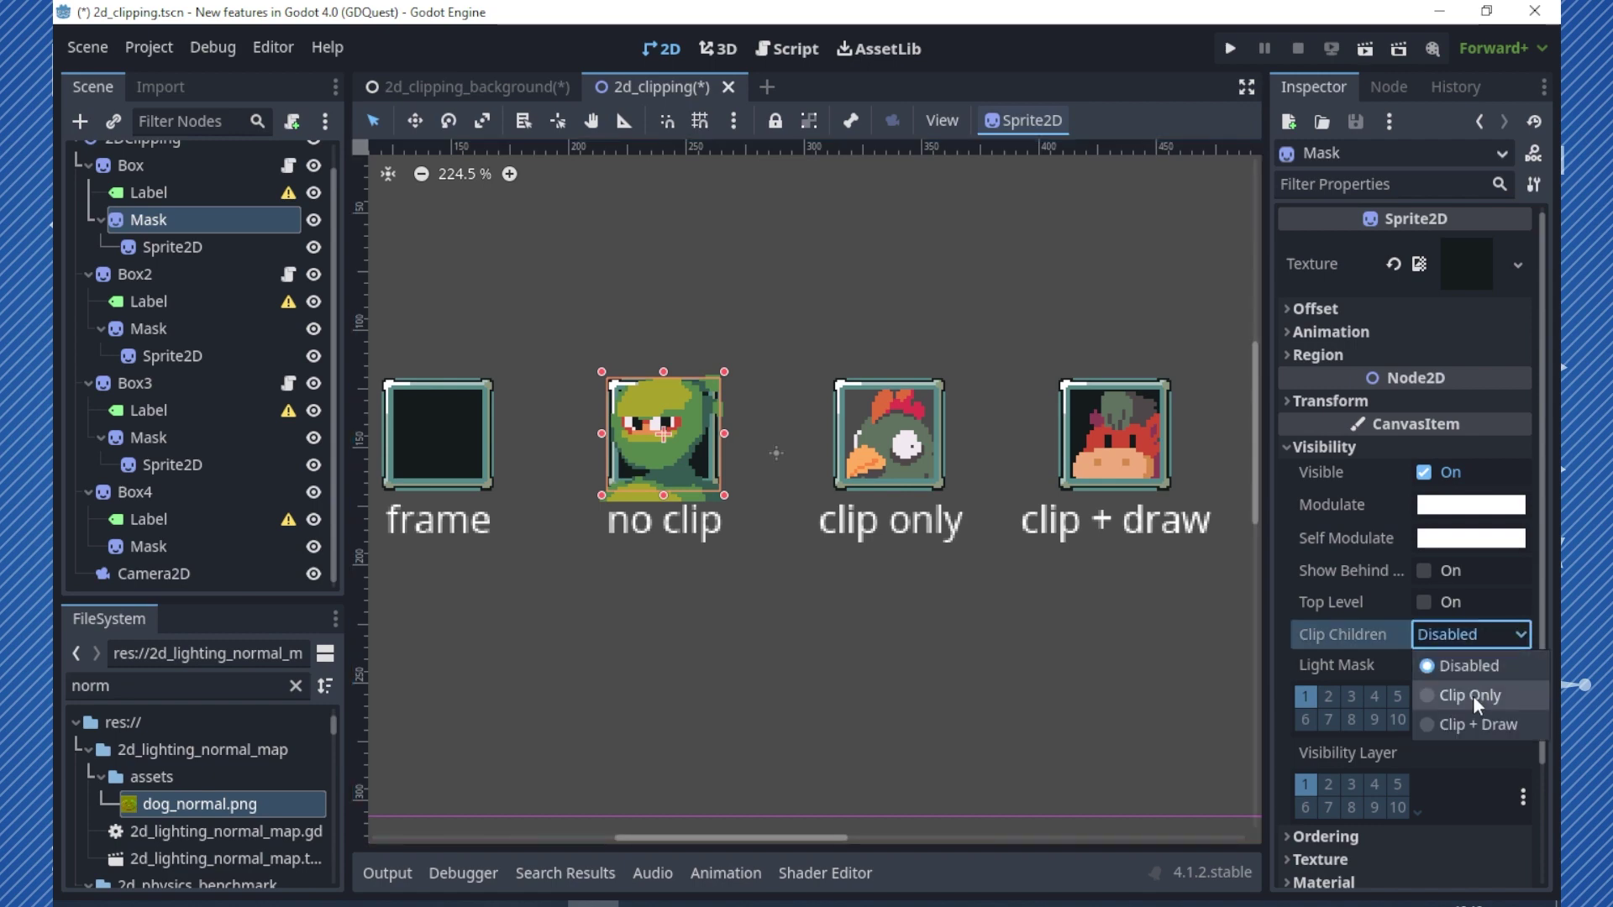
left_click(1474, 694)
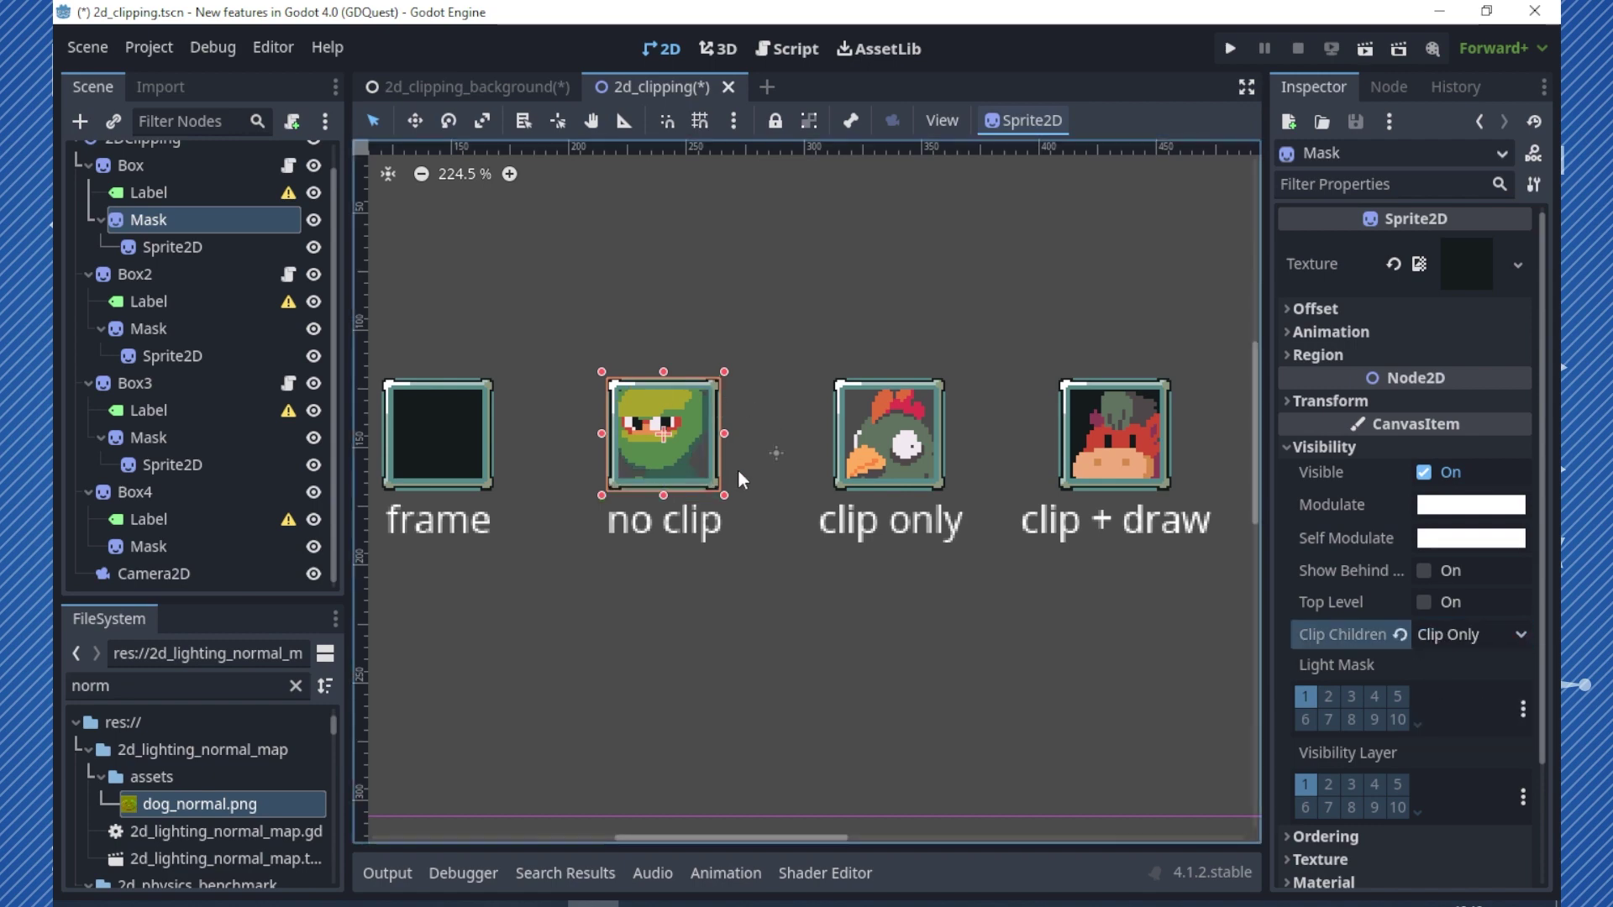
Move the green sprite up and right and enlarge it, stretching it wider and shorter
left_click_drag(714, 394, 740, 379)
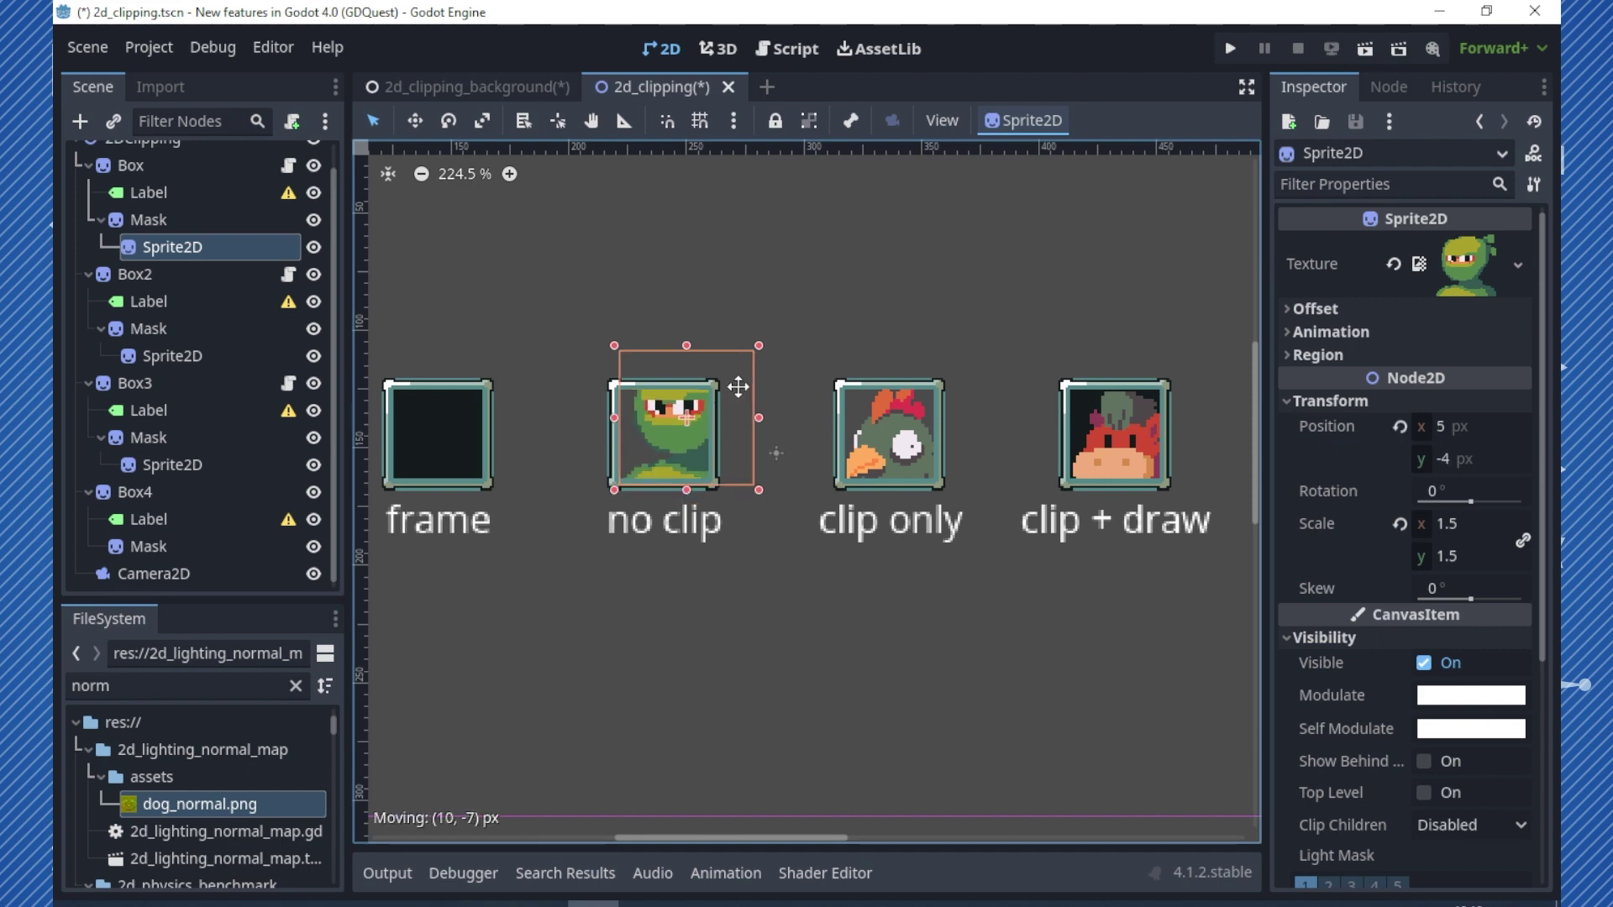
left_click_drag(617, 490, 582, 553)
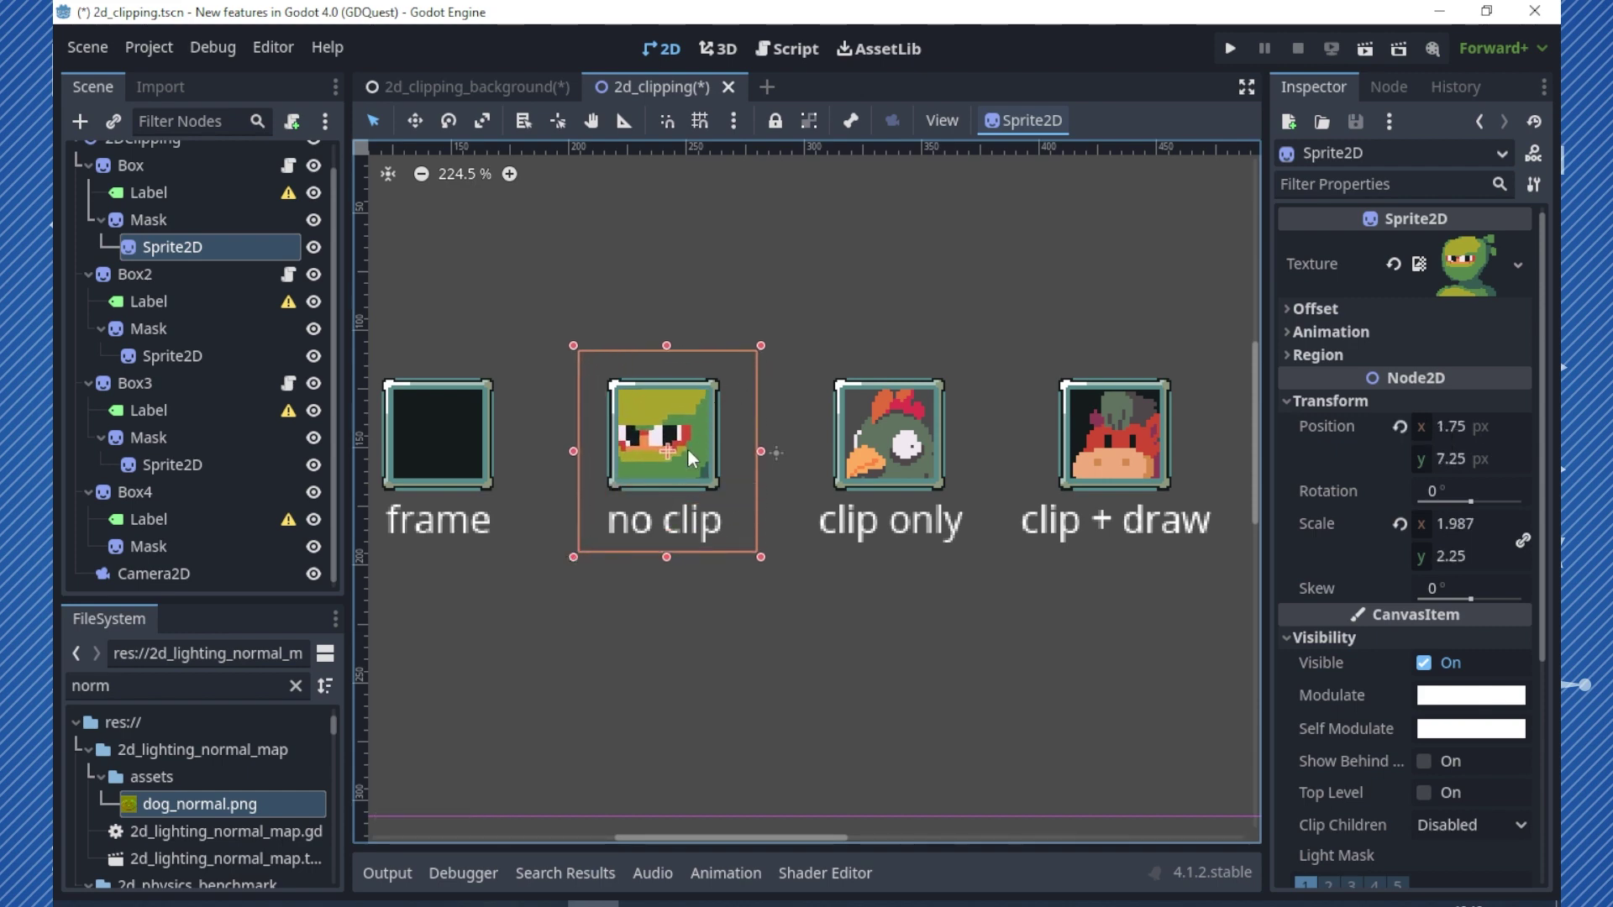
left_click_drag(687, 447, 712, 456)
left_click_drag(789, 566, 809, 554)
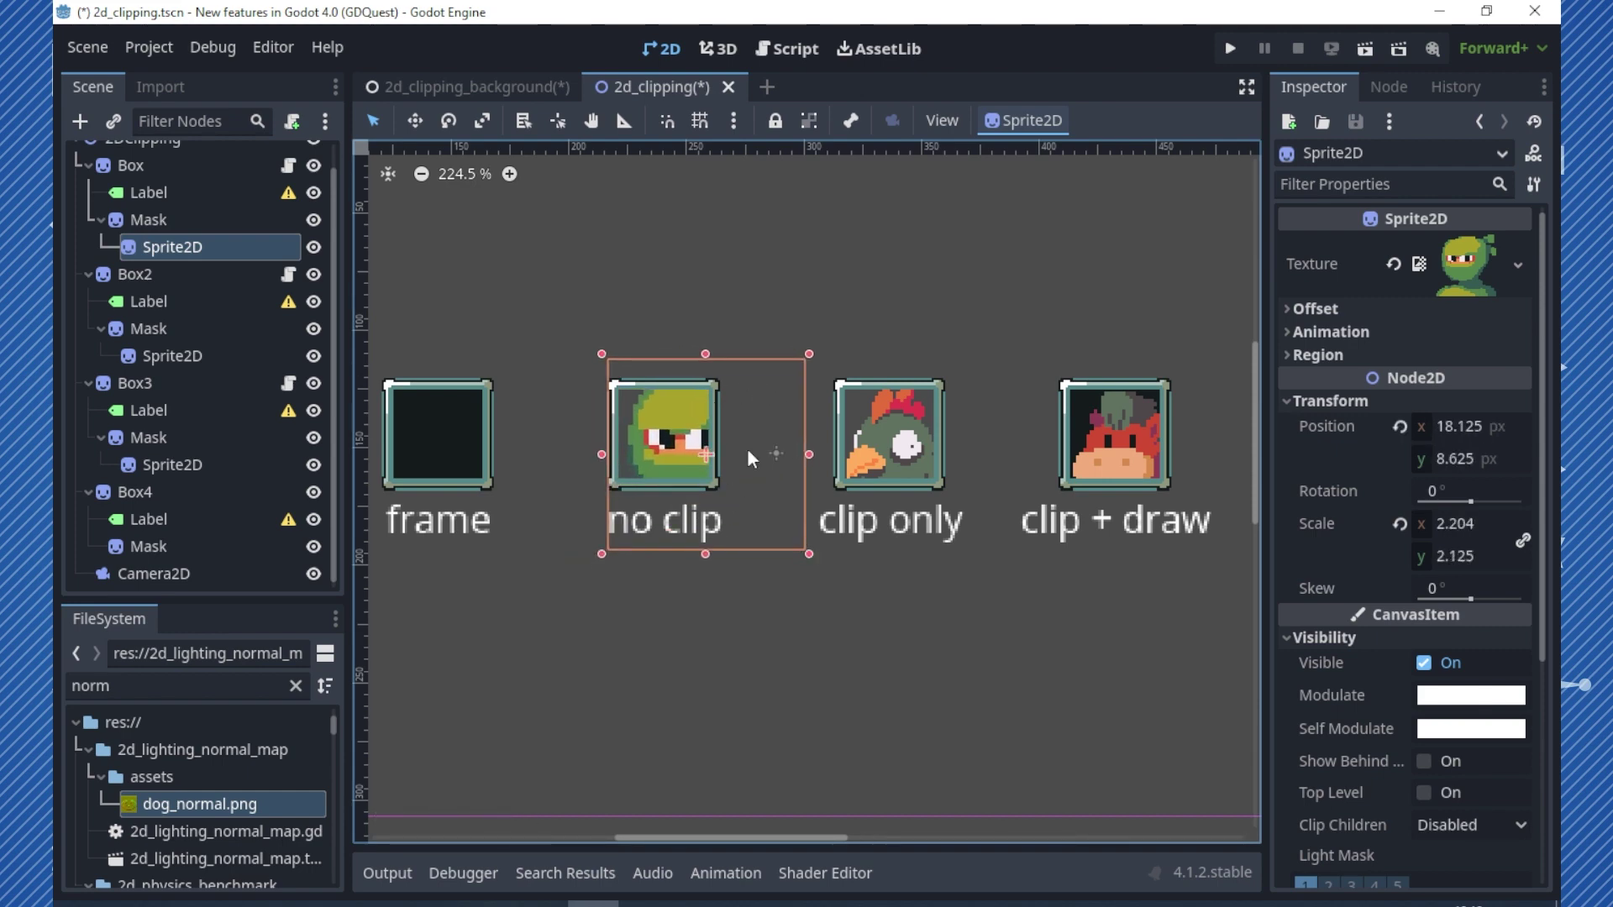
left_click_drag(704, 454, 713, 445)
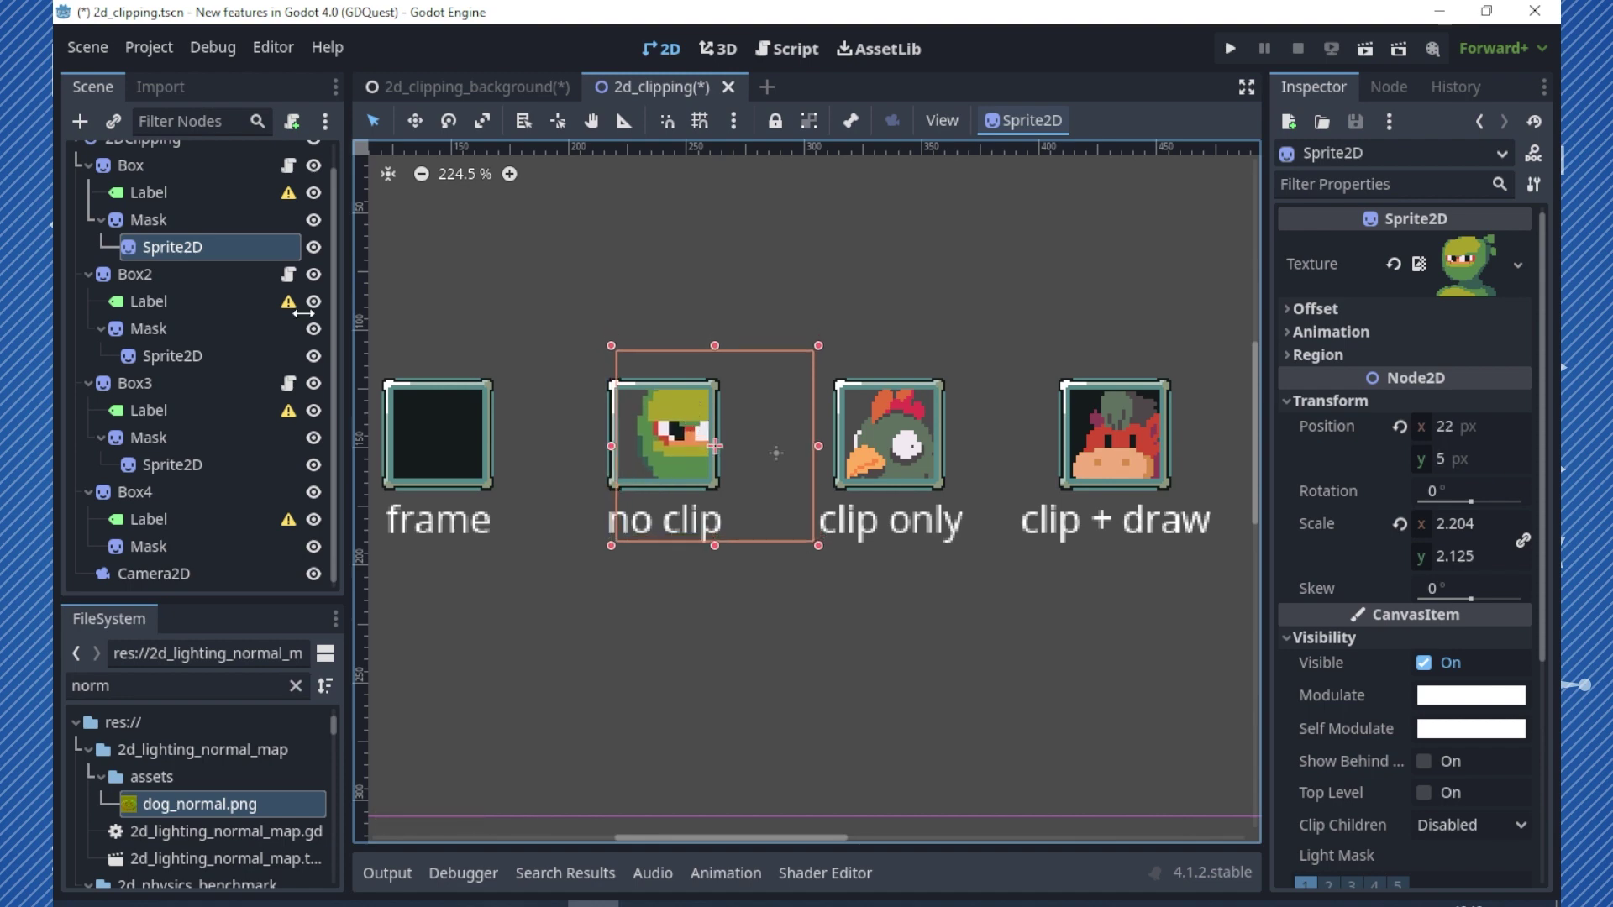
Switch the Mask's Clip Children mode to Clip + Draw
left_click(160, 222)
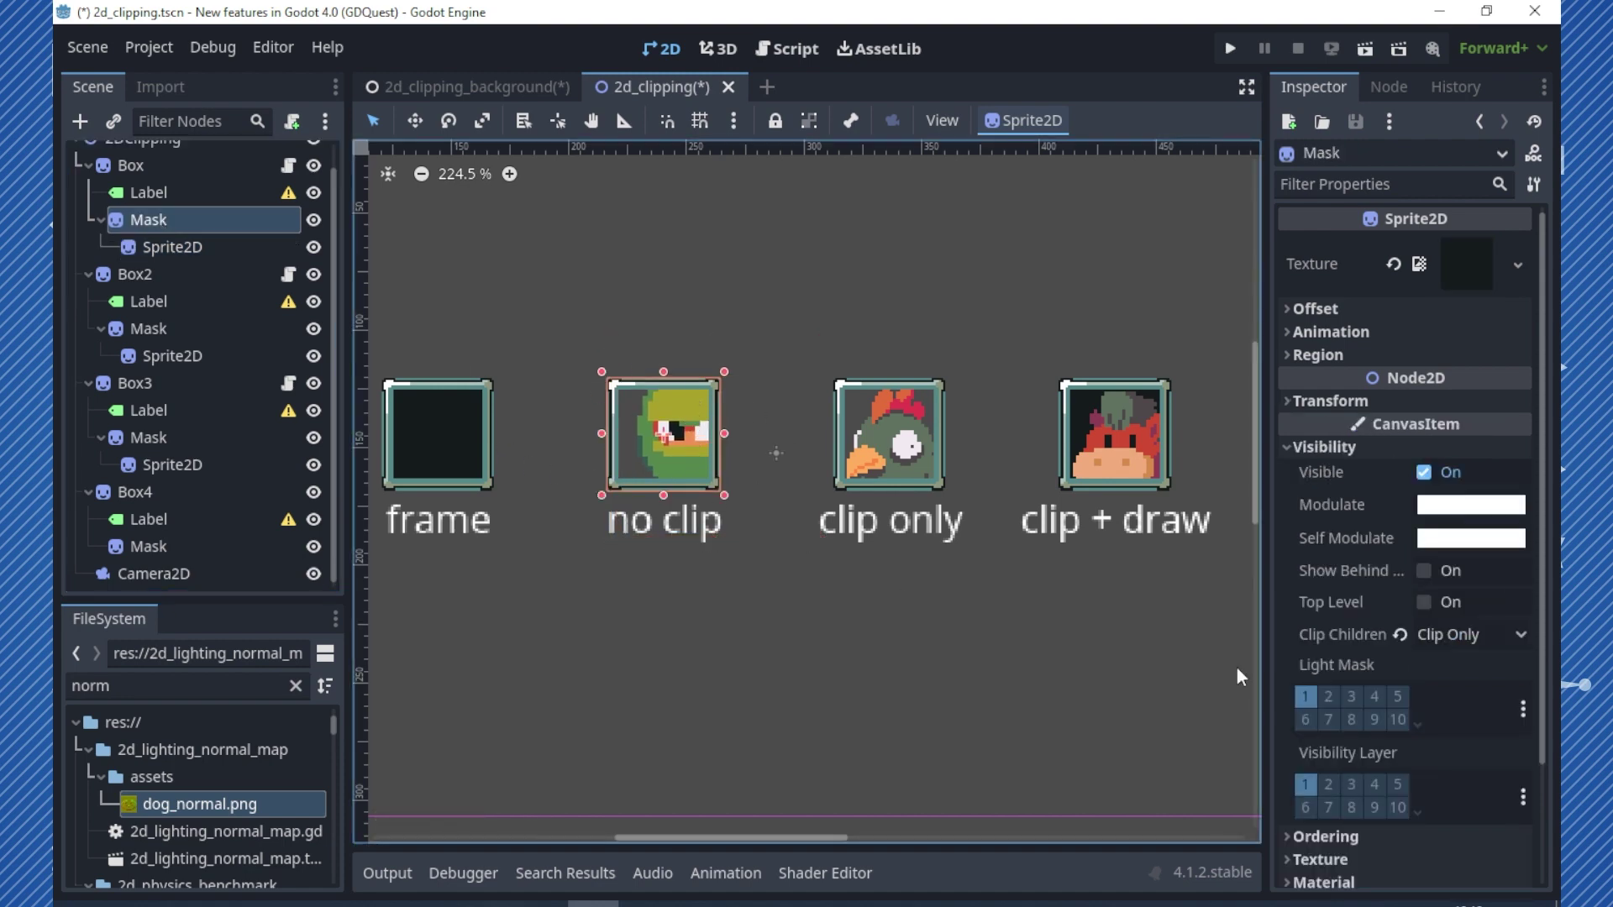
left_click(1522, 636)
left_click(1478, 724)
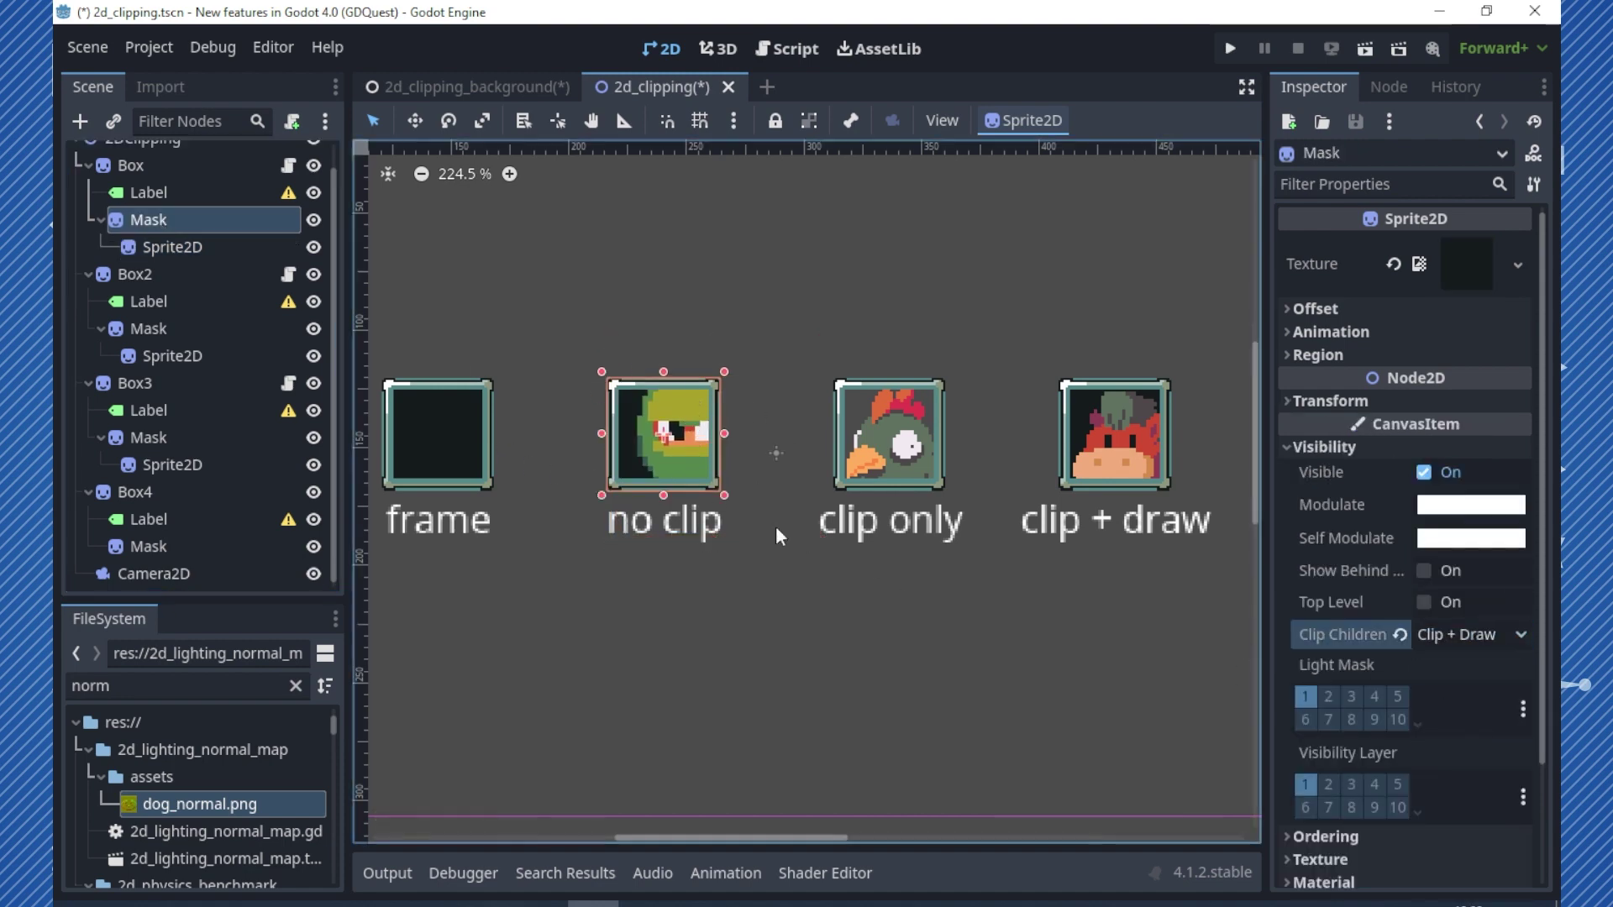
scroll(727, 445, "down", 2)
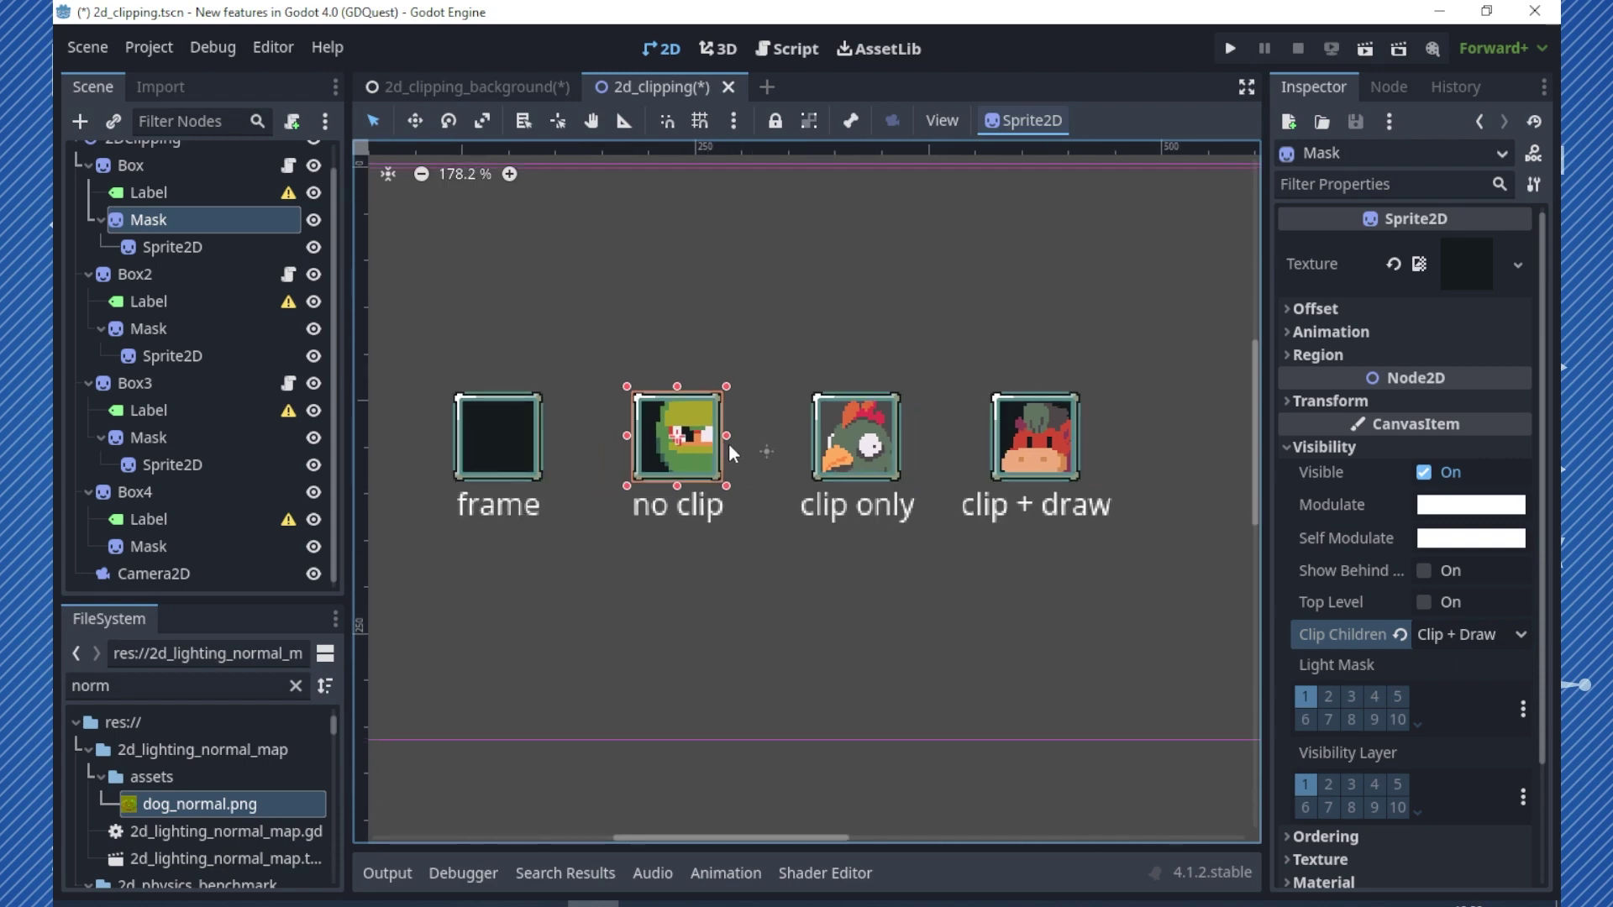
scroll(728, 442, "down", 2)
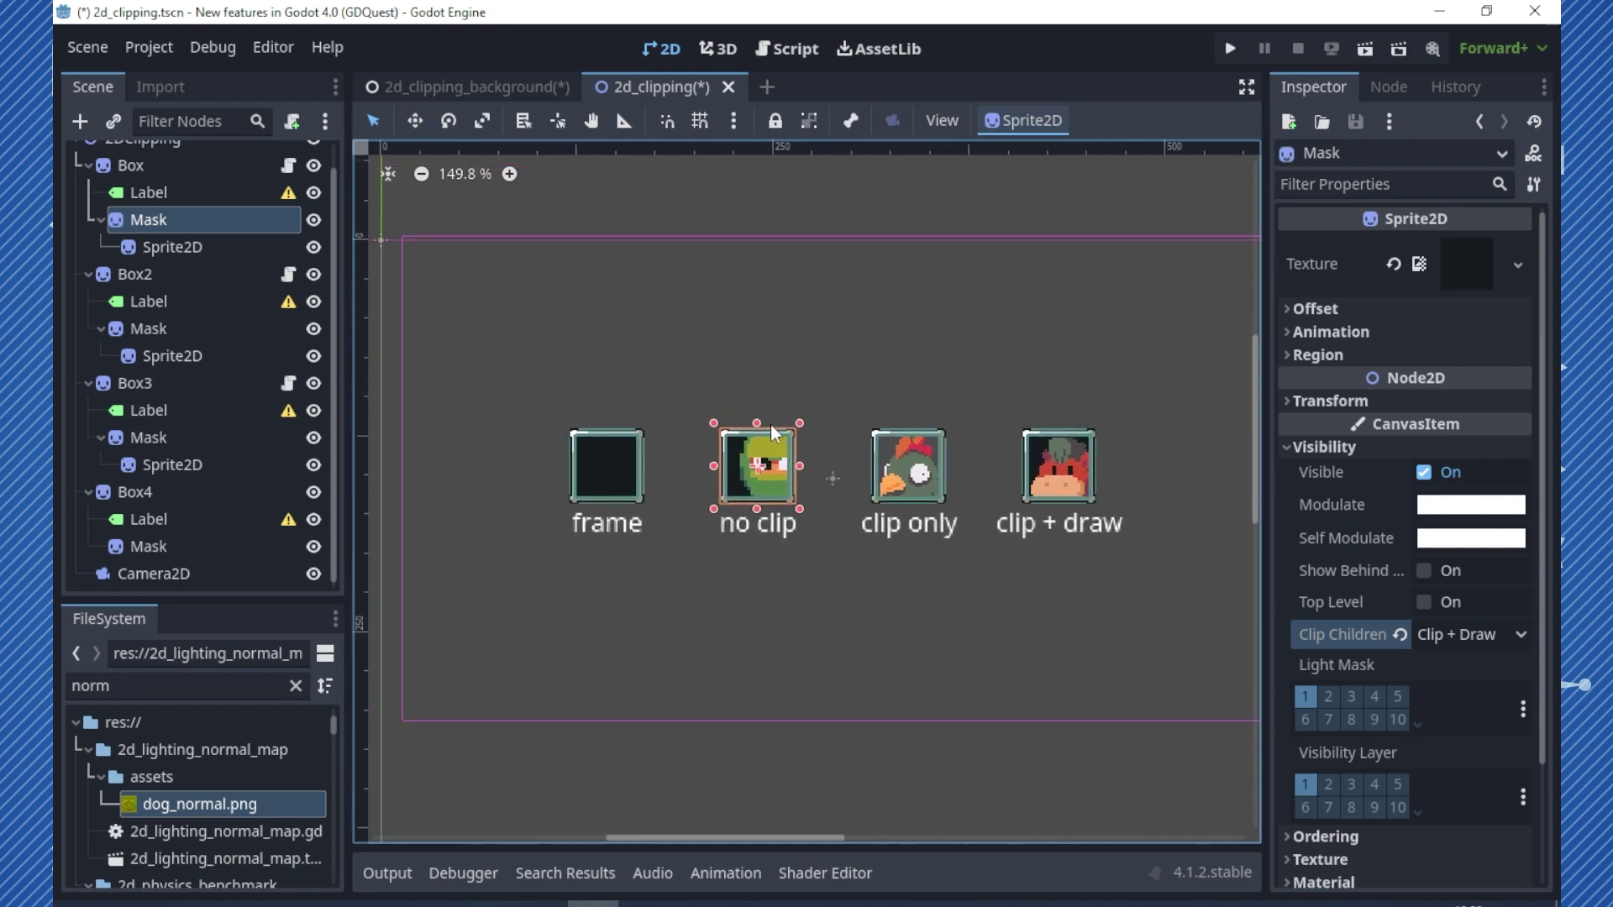